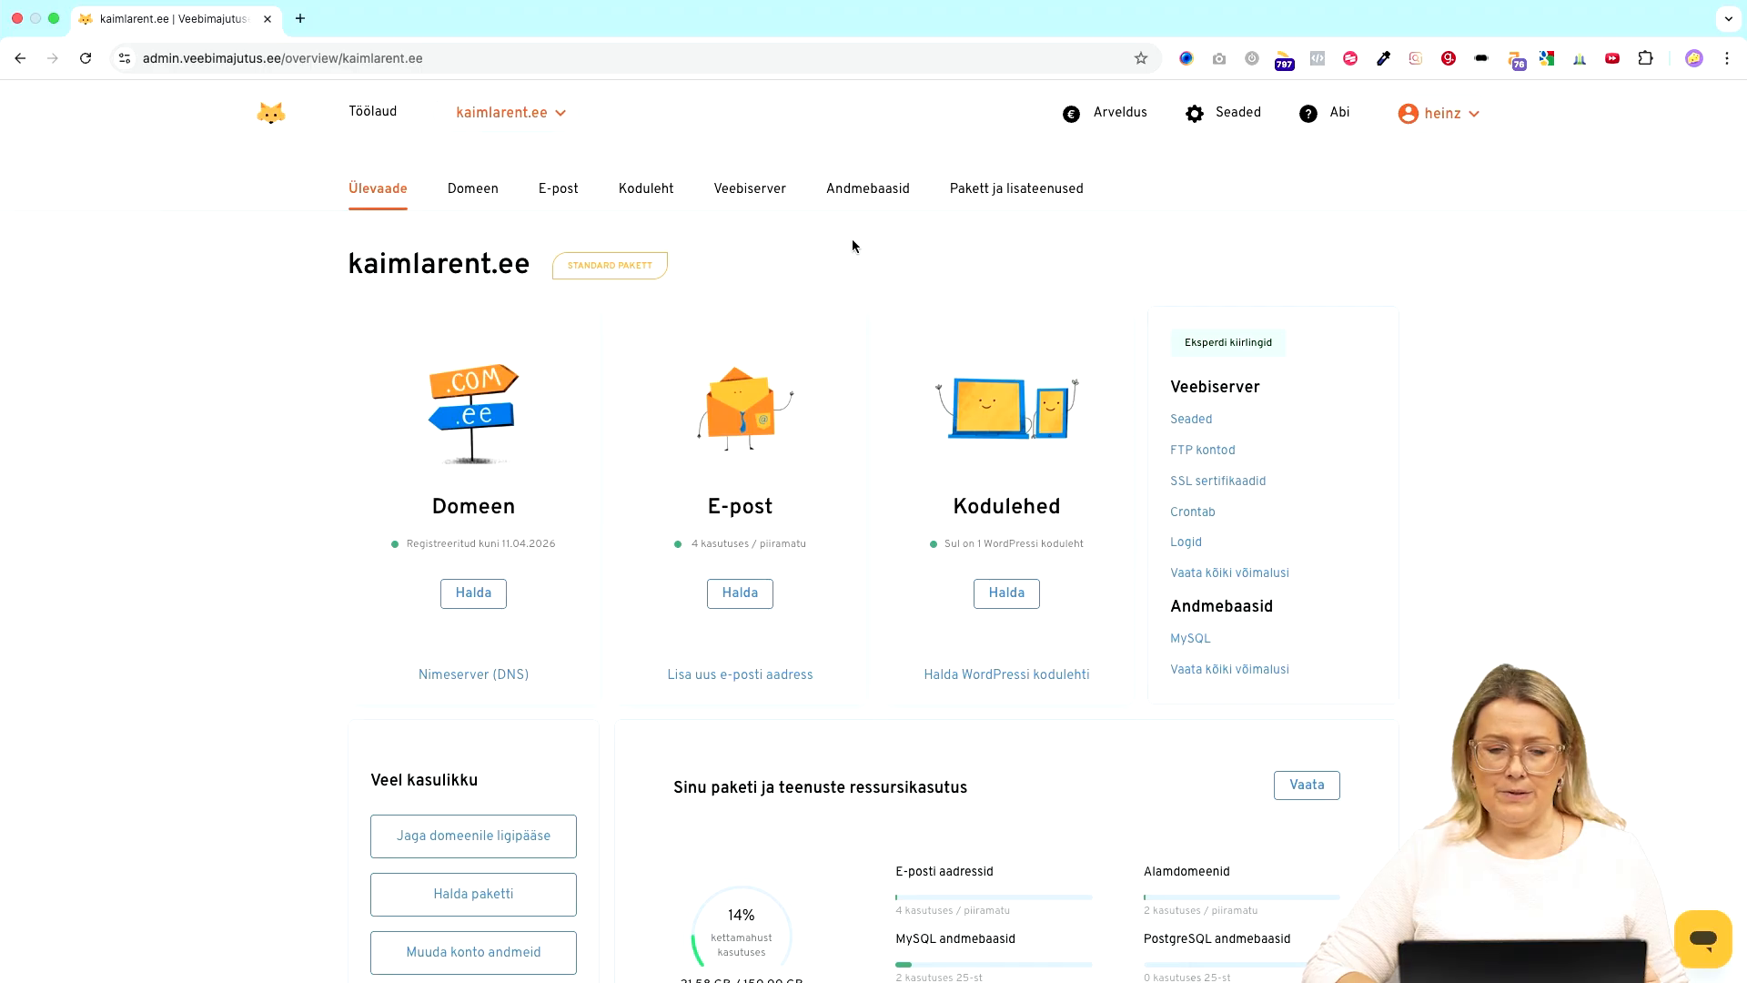
- Go from the dashboard to the kaimlarent.ee Veebiserver page listing its subdomains
left_click(361, 114)
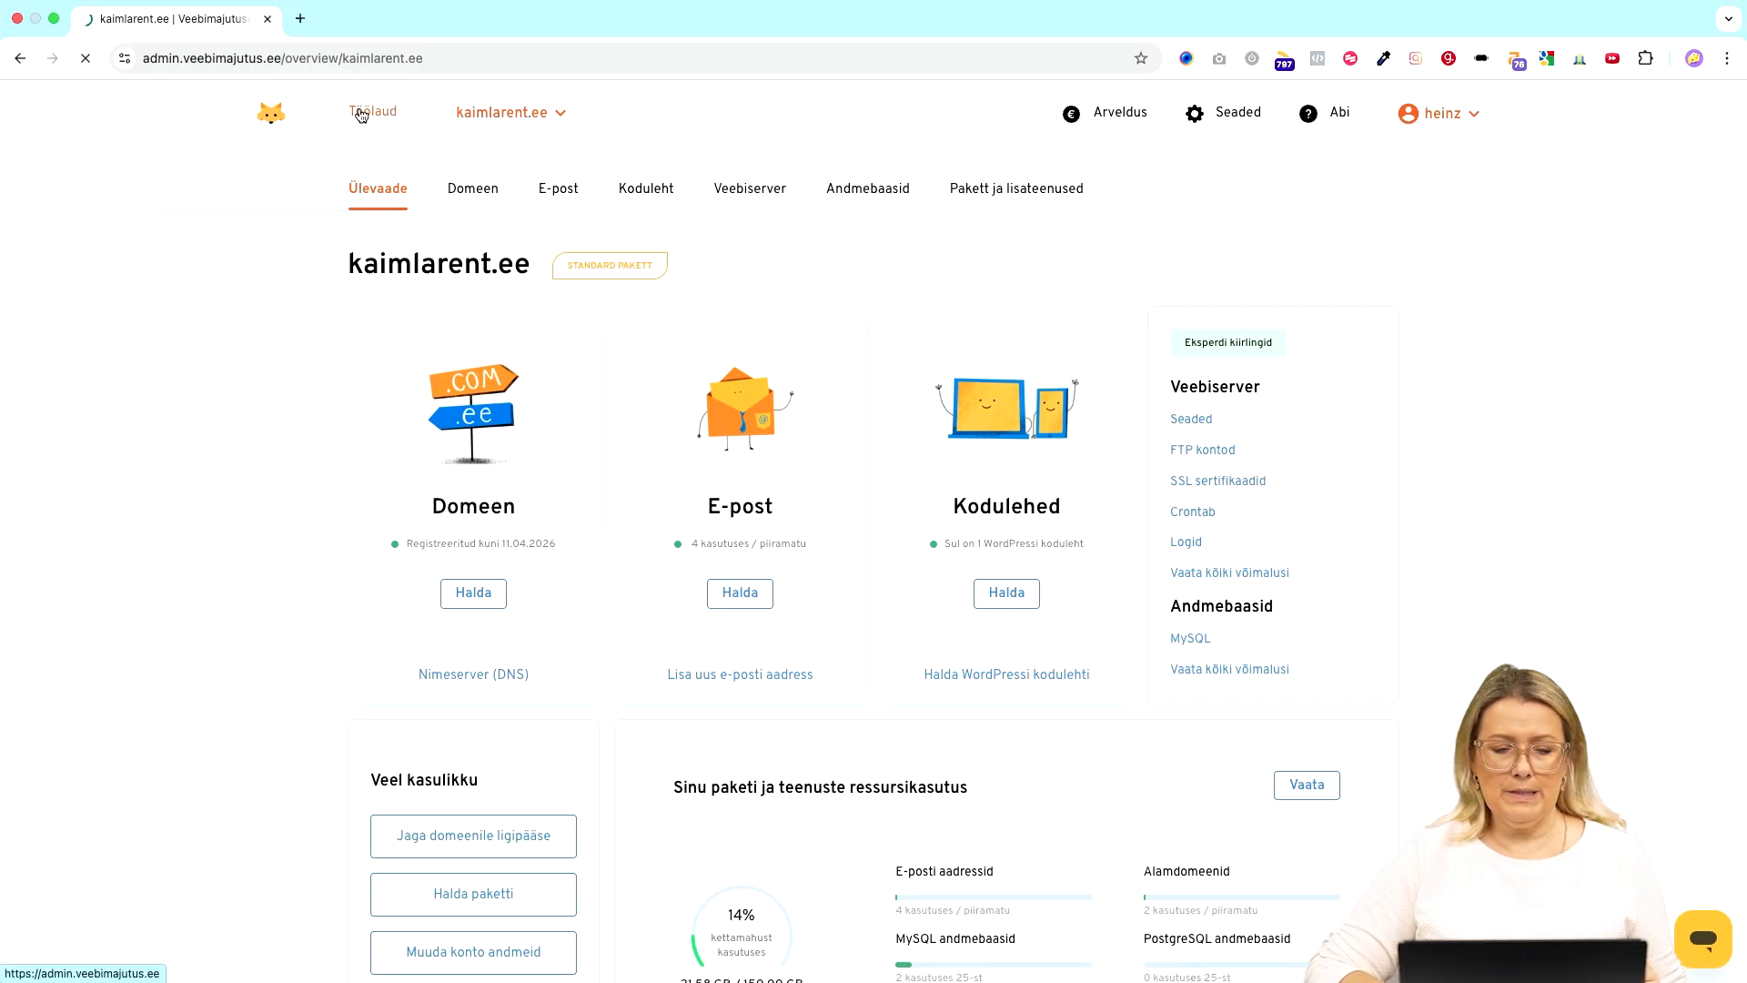
mouse_move(1045, 407)
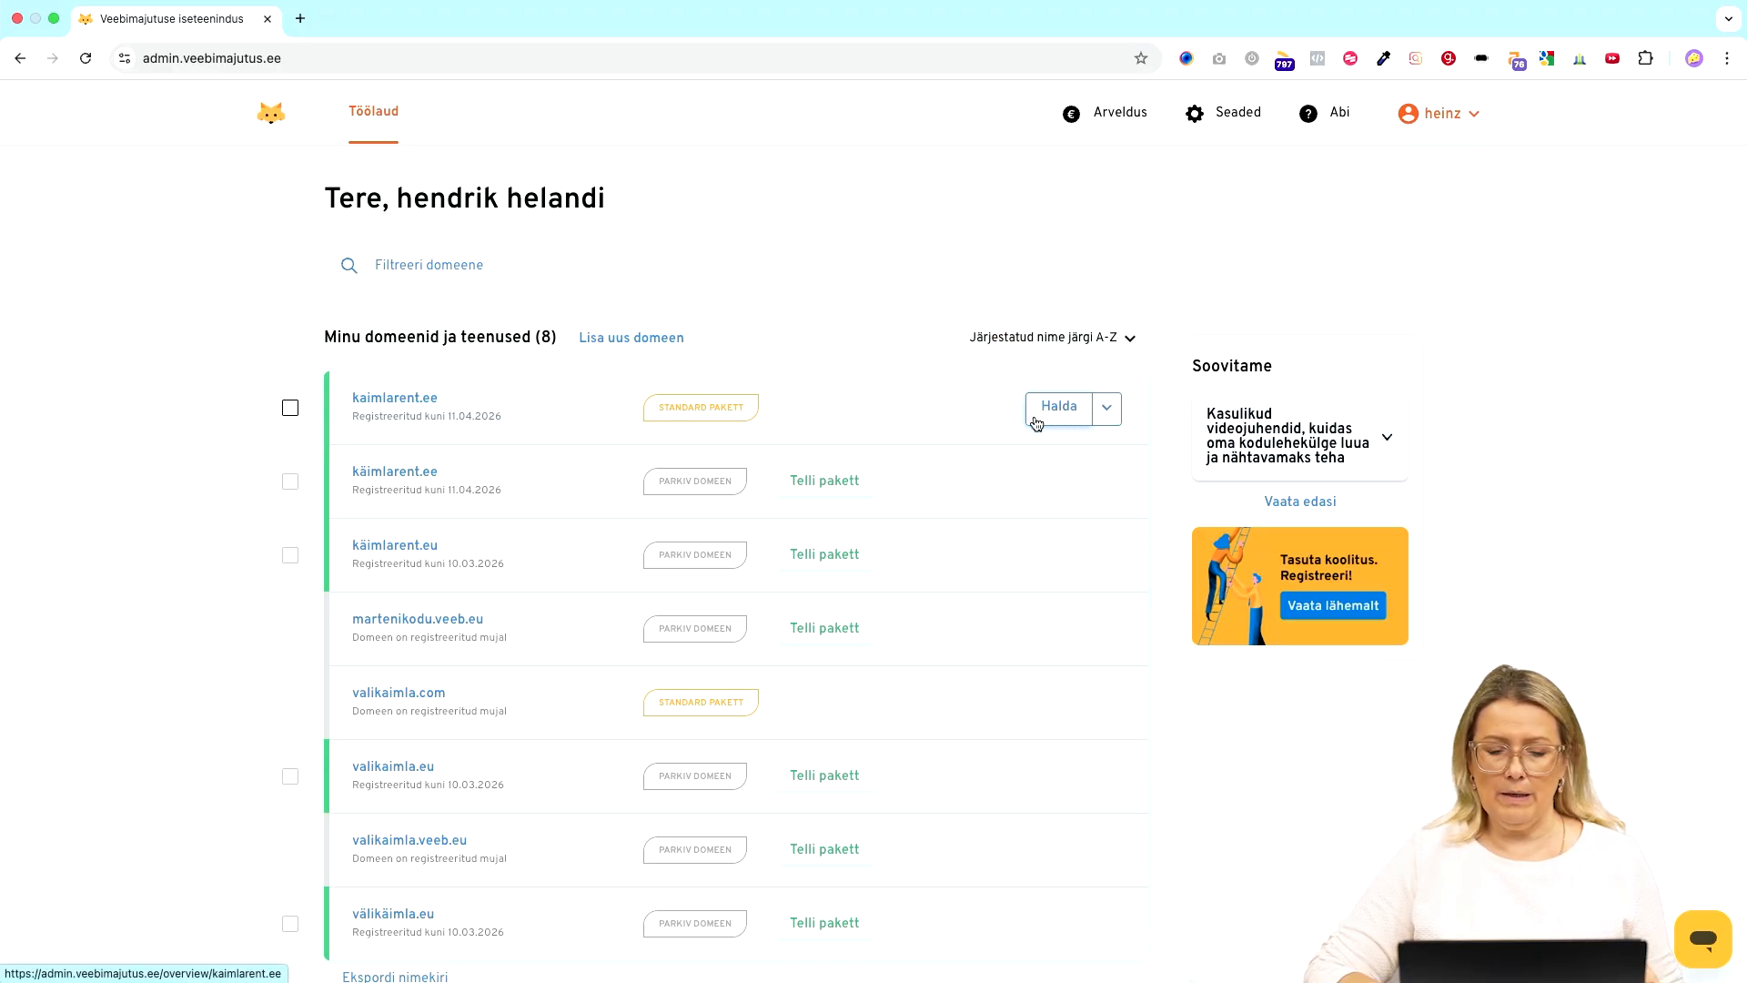
left_click(1453, 135)
left_click(1023, 198)
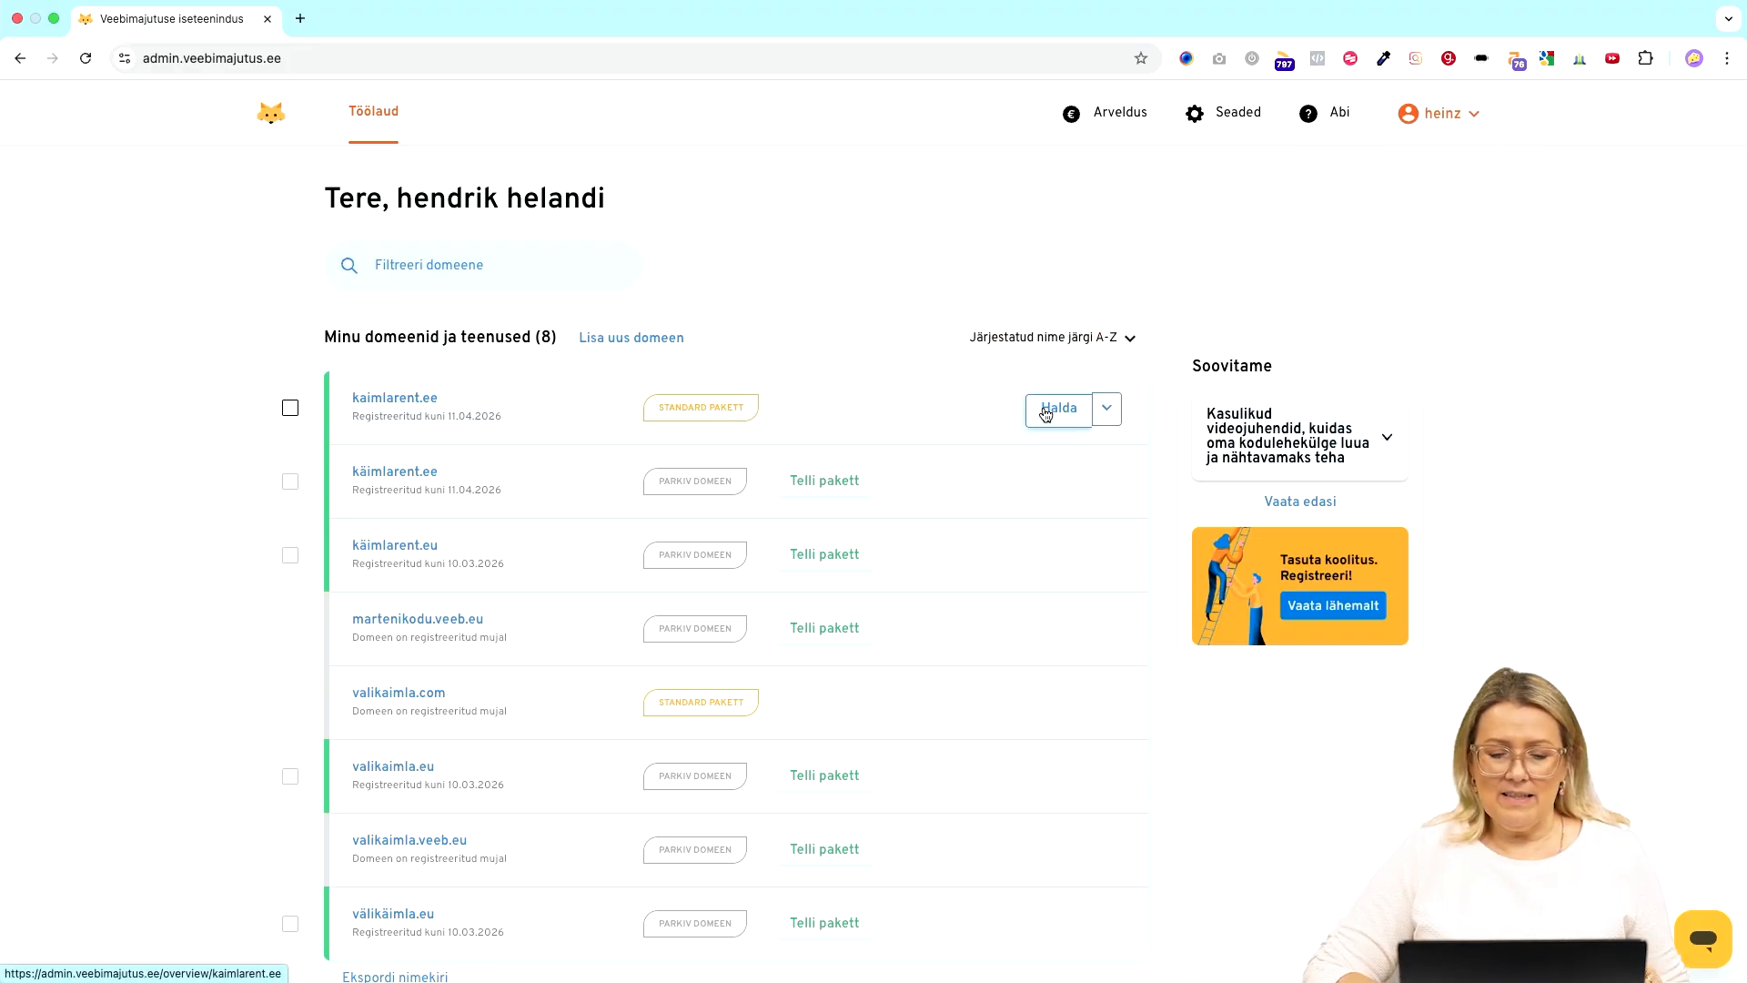
left_click(1046, 409)
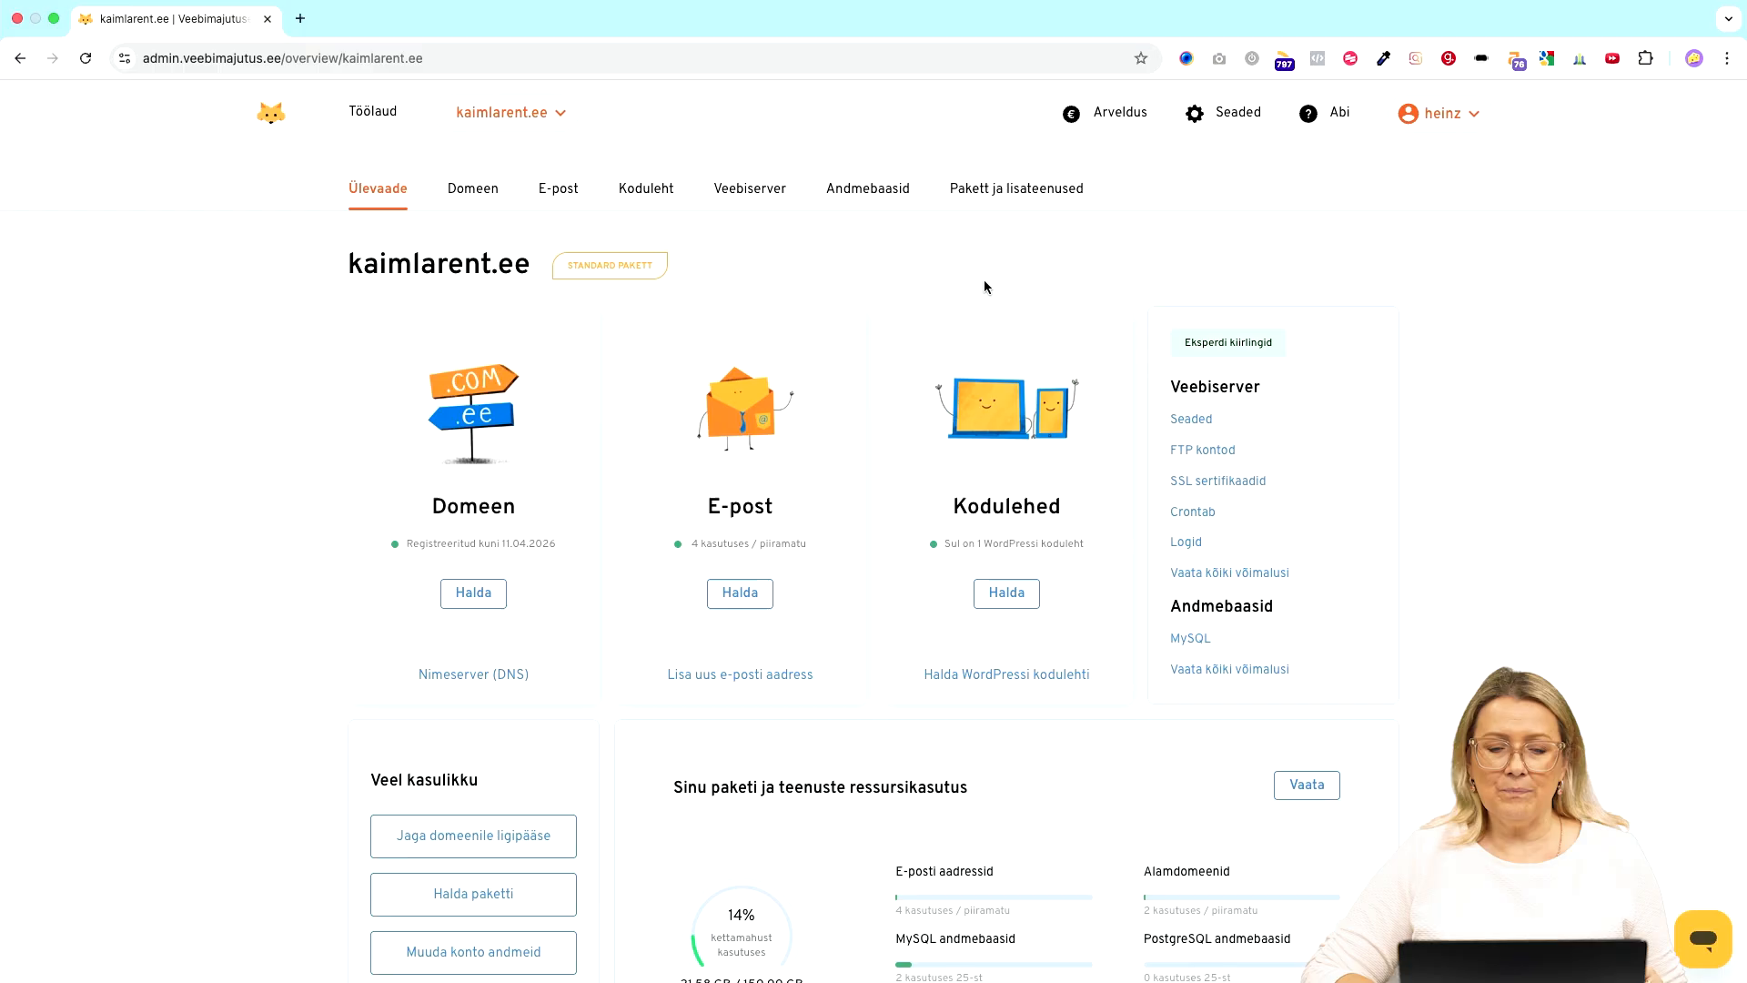
left_click(771, 199)
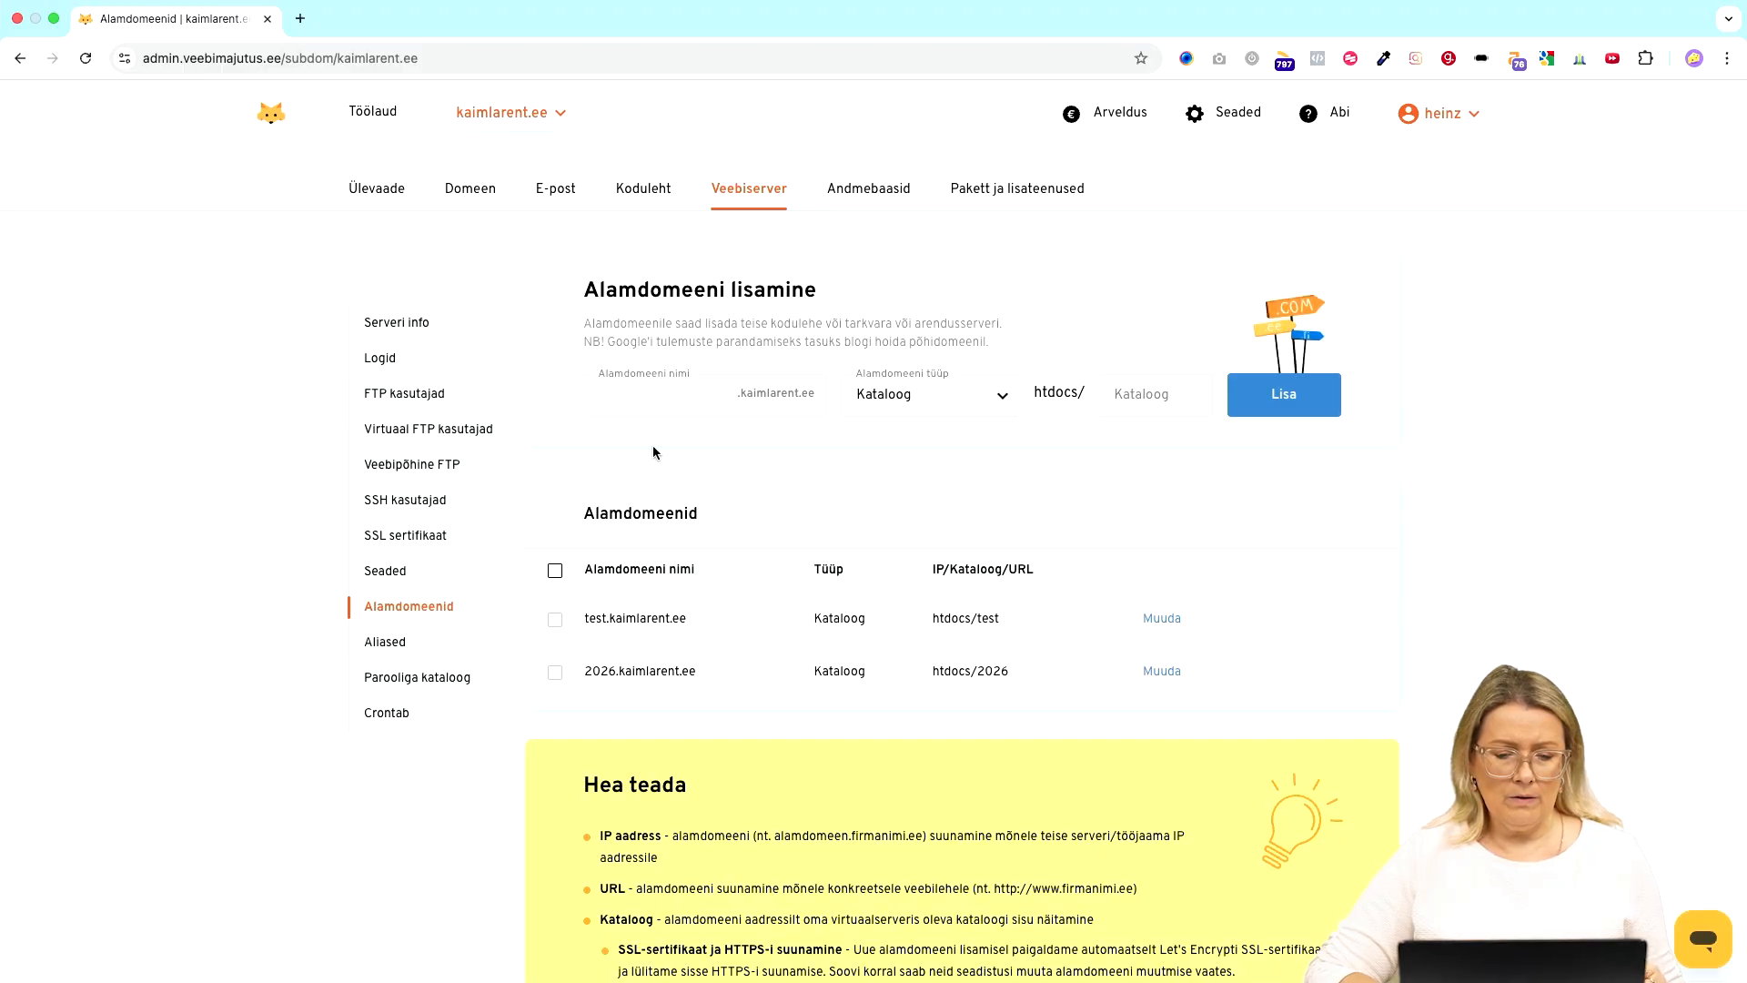
- Add subdomain 'uus' to kaimlarent.ee with target directory htdocs/uus
left_click(693, 399)
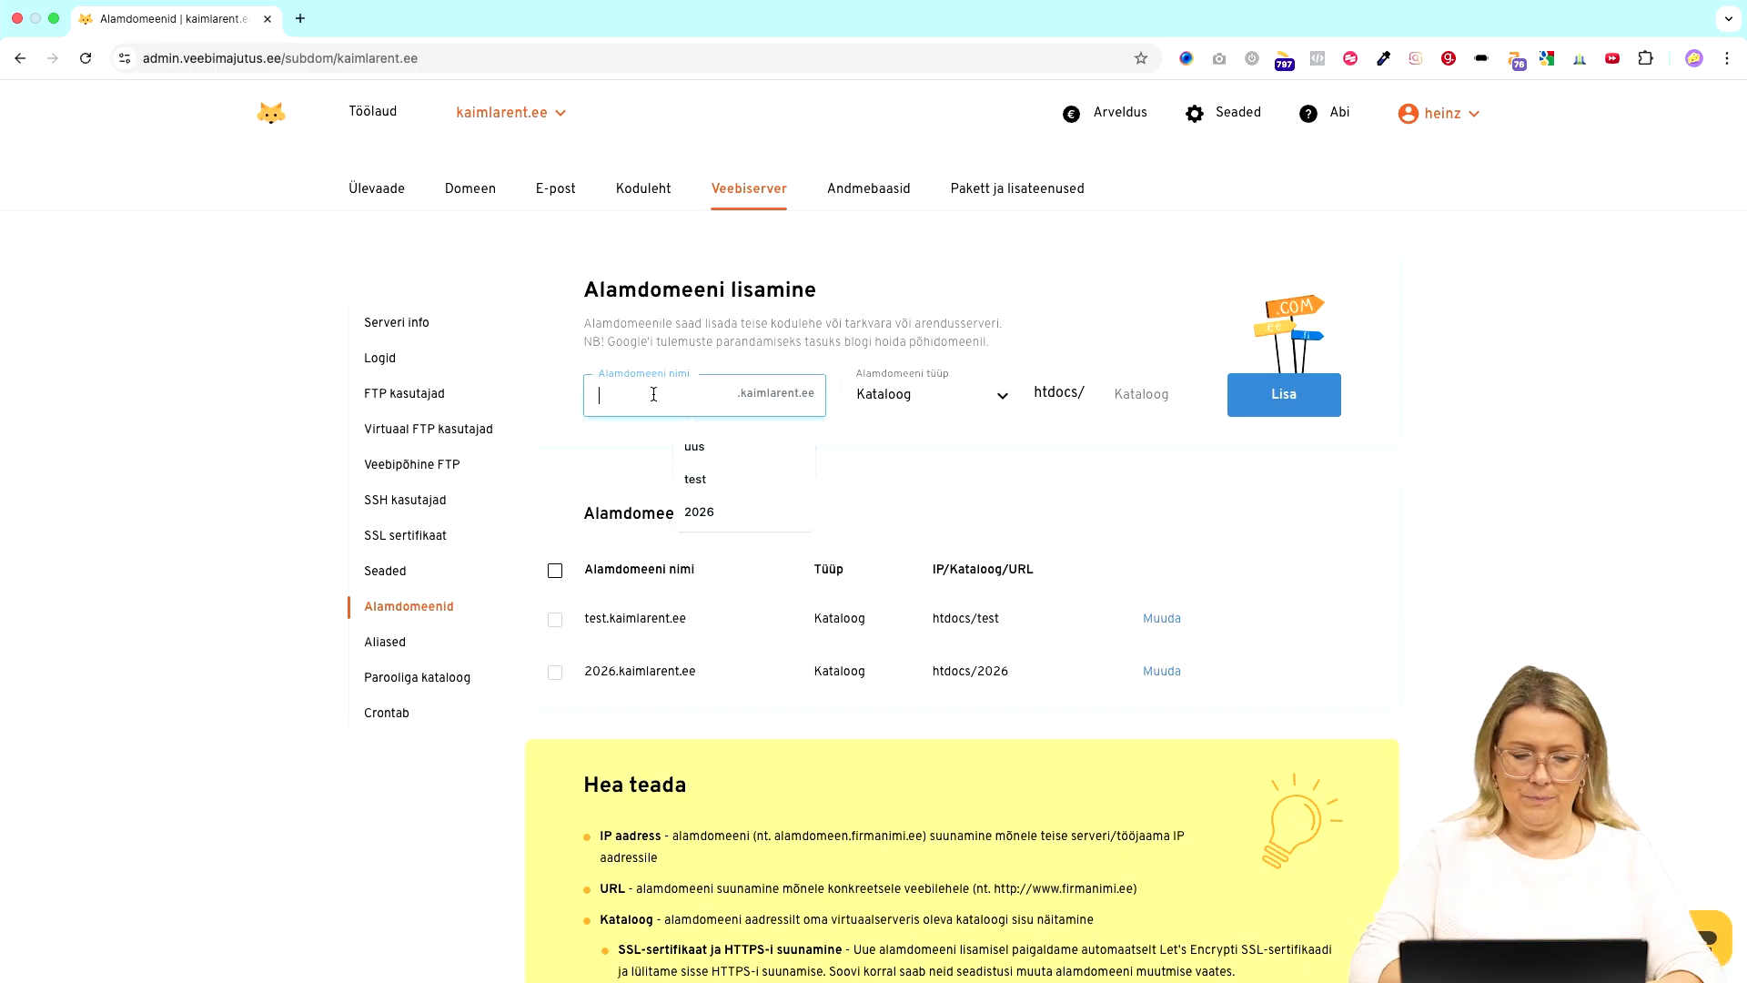
type("test")
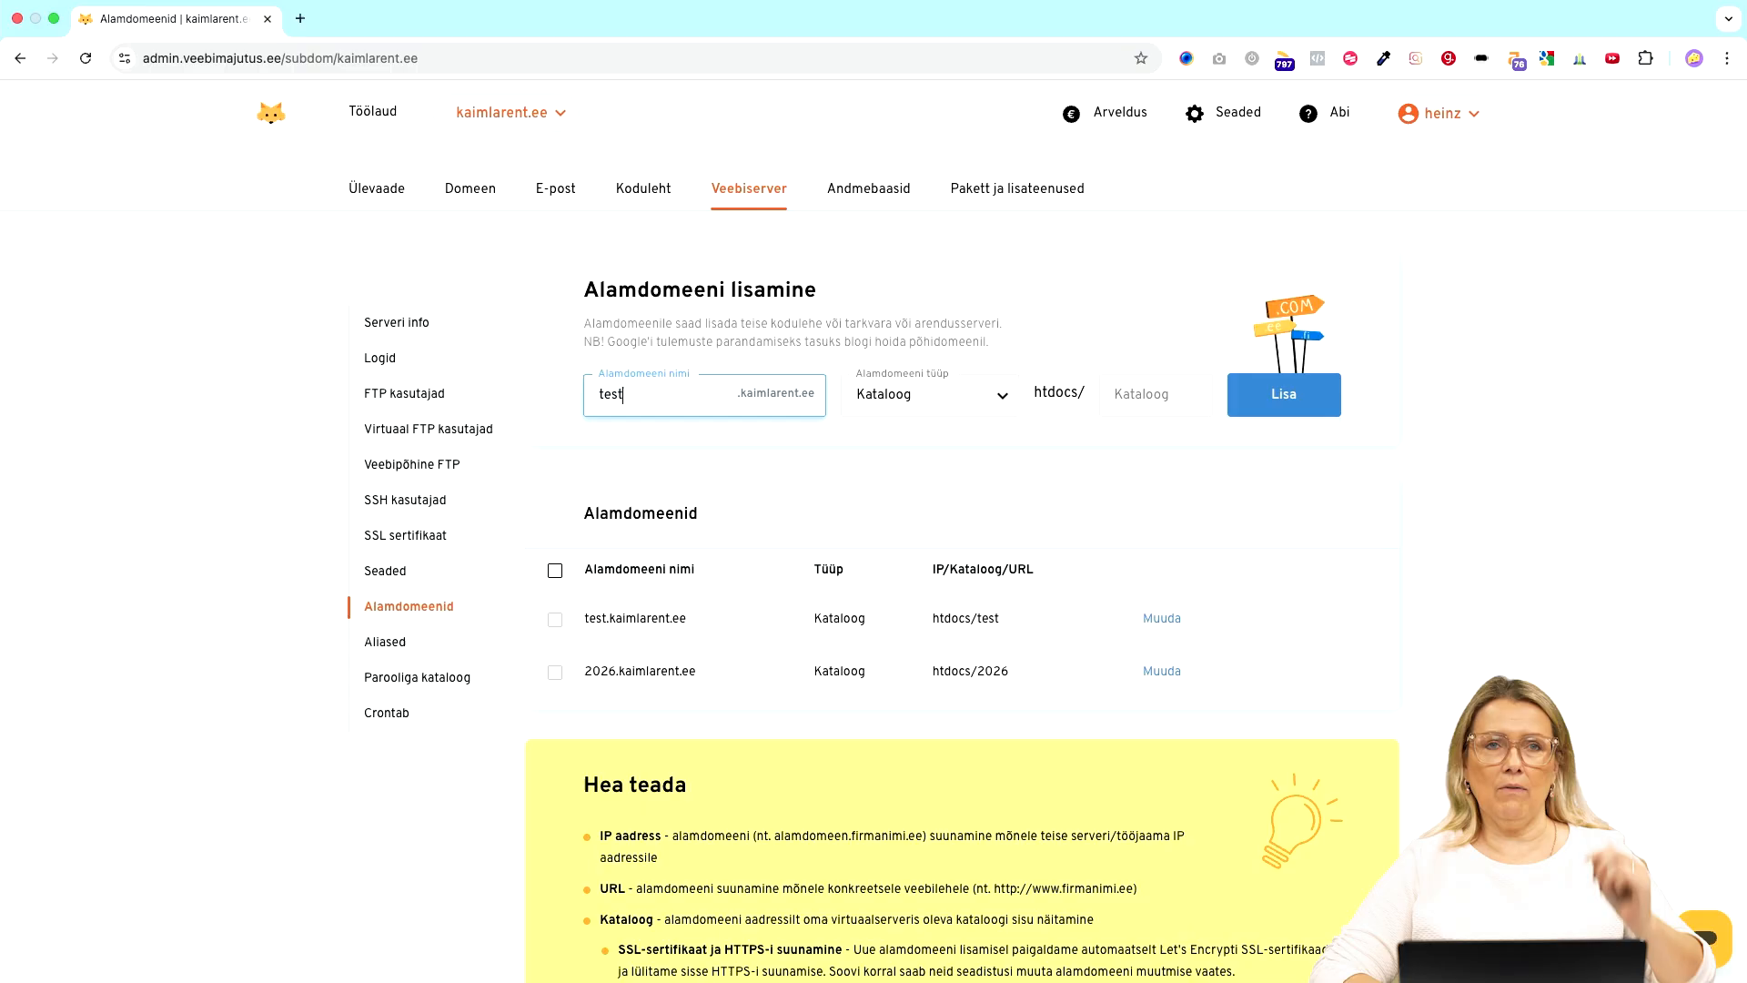
left_click(1080, 326)
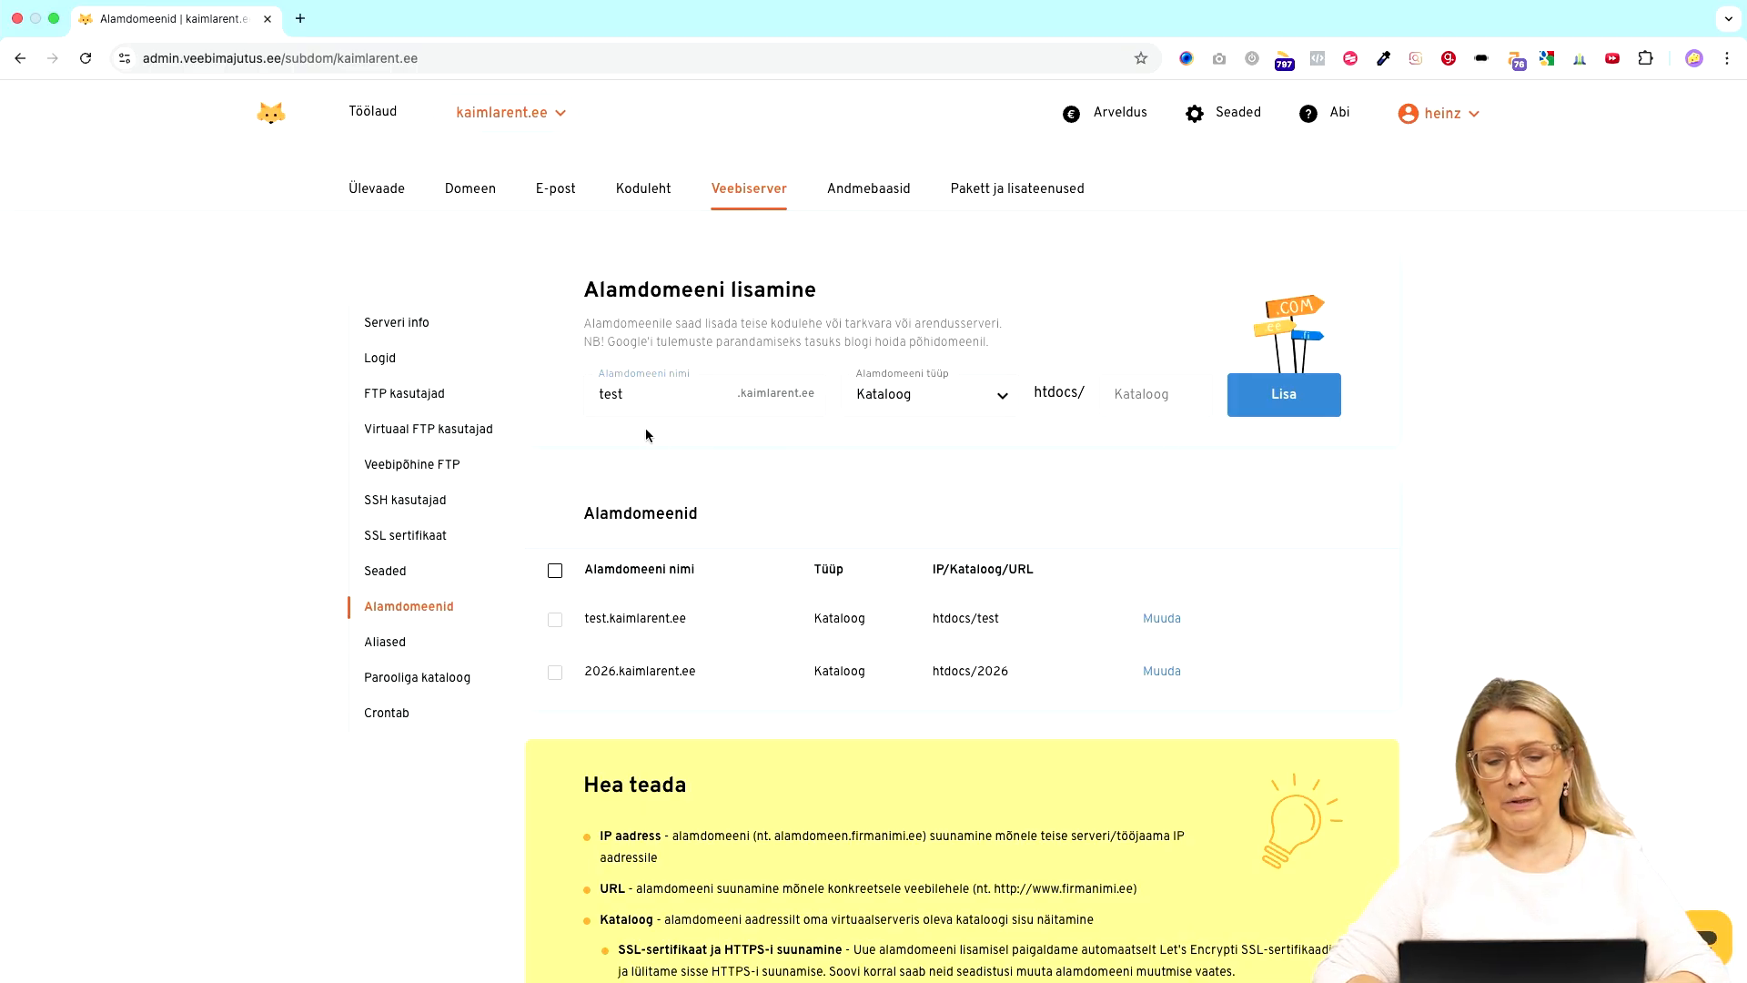
left_click(598, 393)
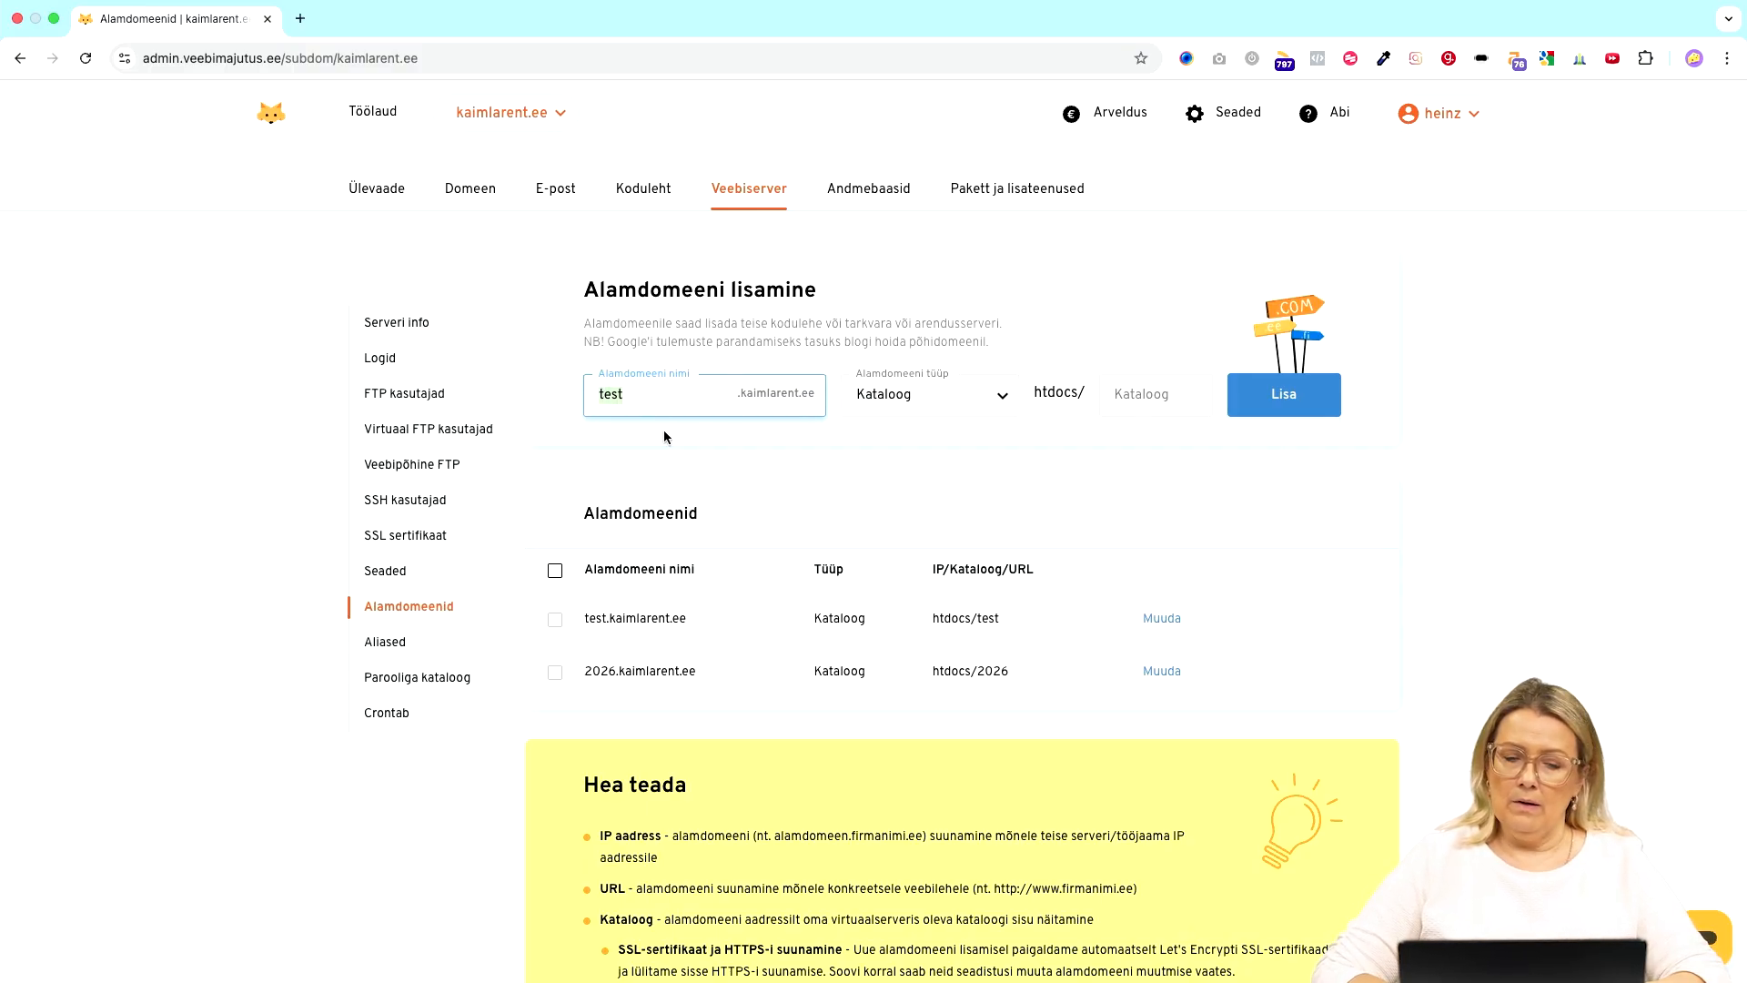
left_click(1153, 393)
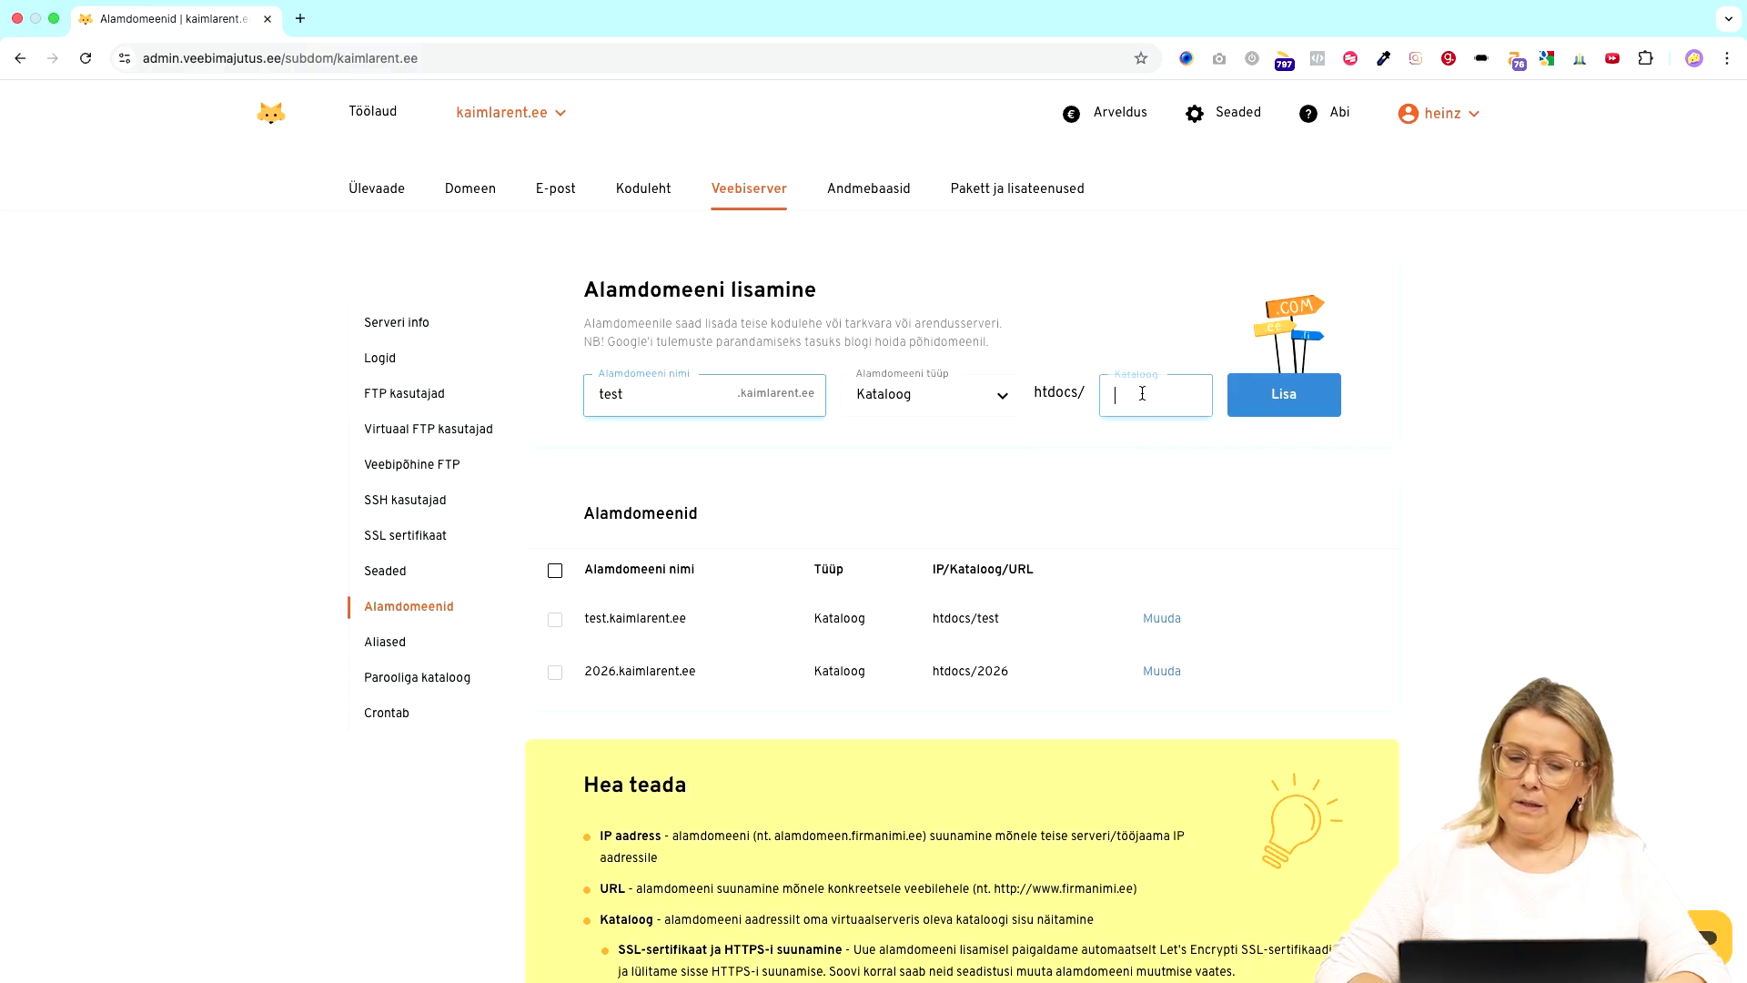
type("test")
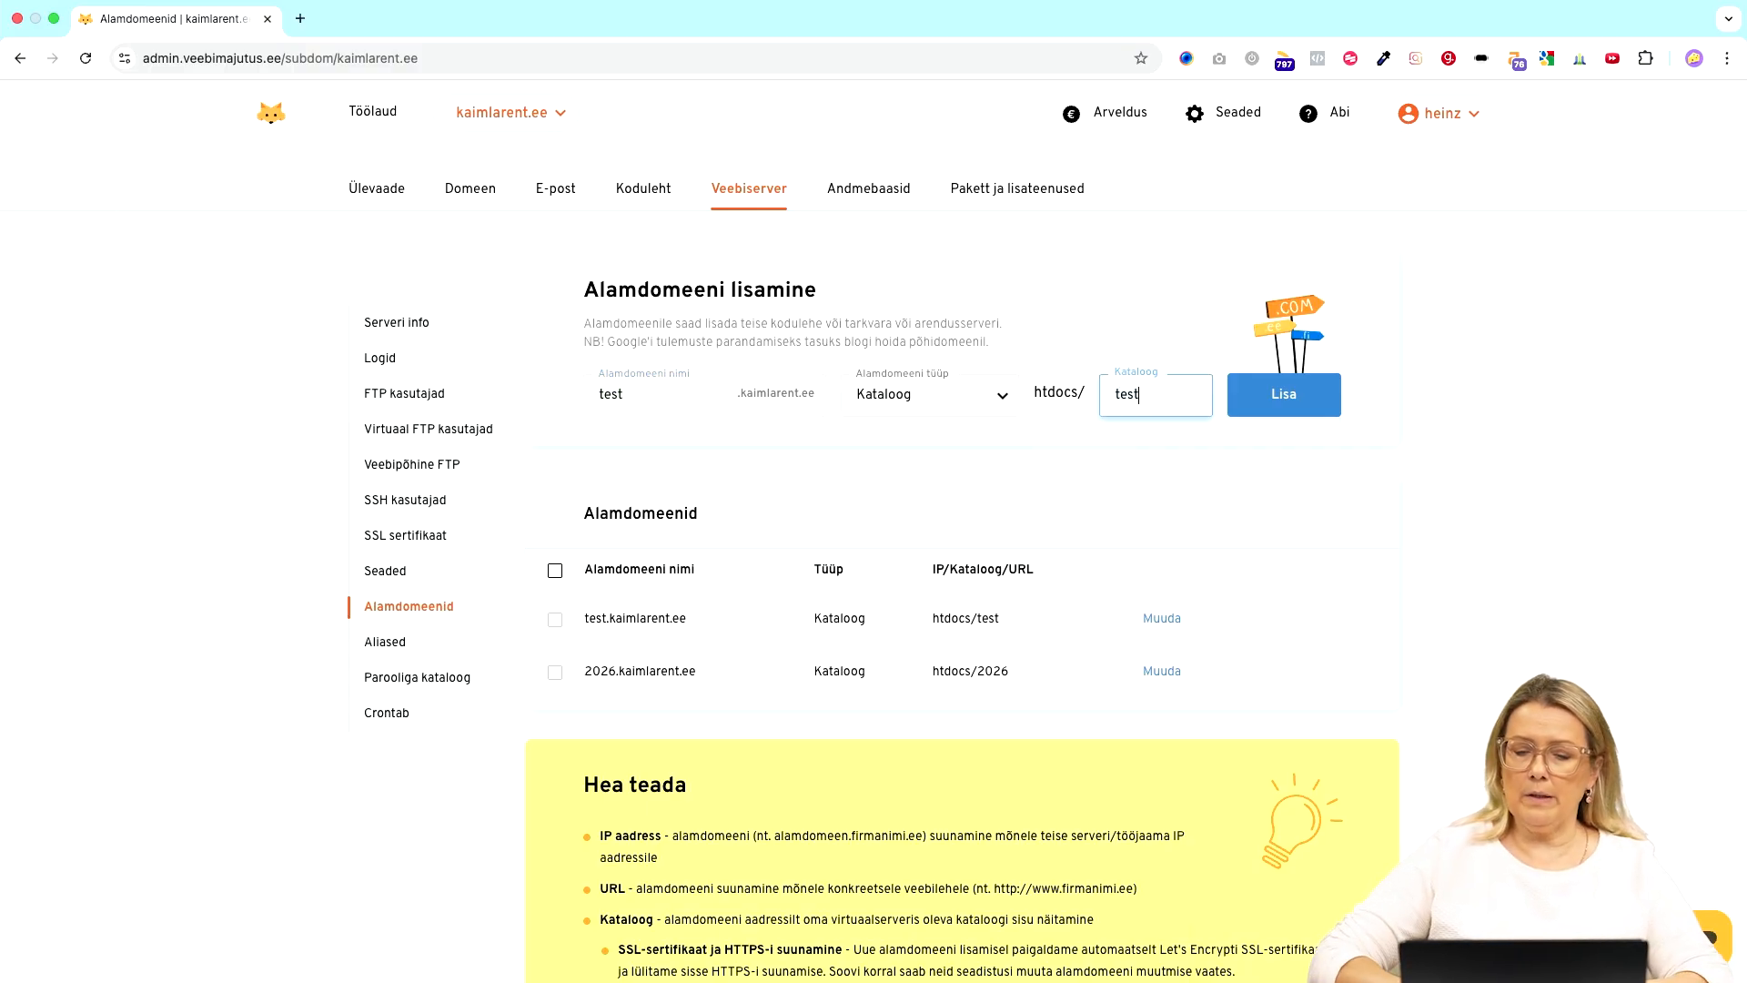
left_click(1088, 351)
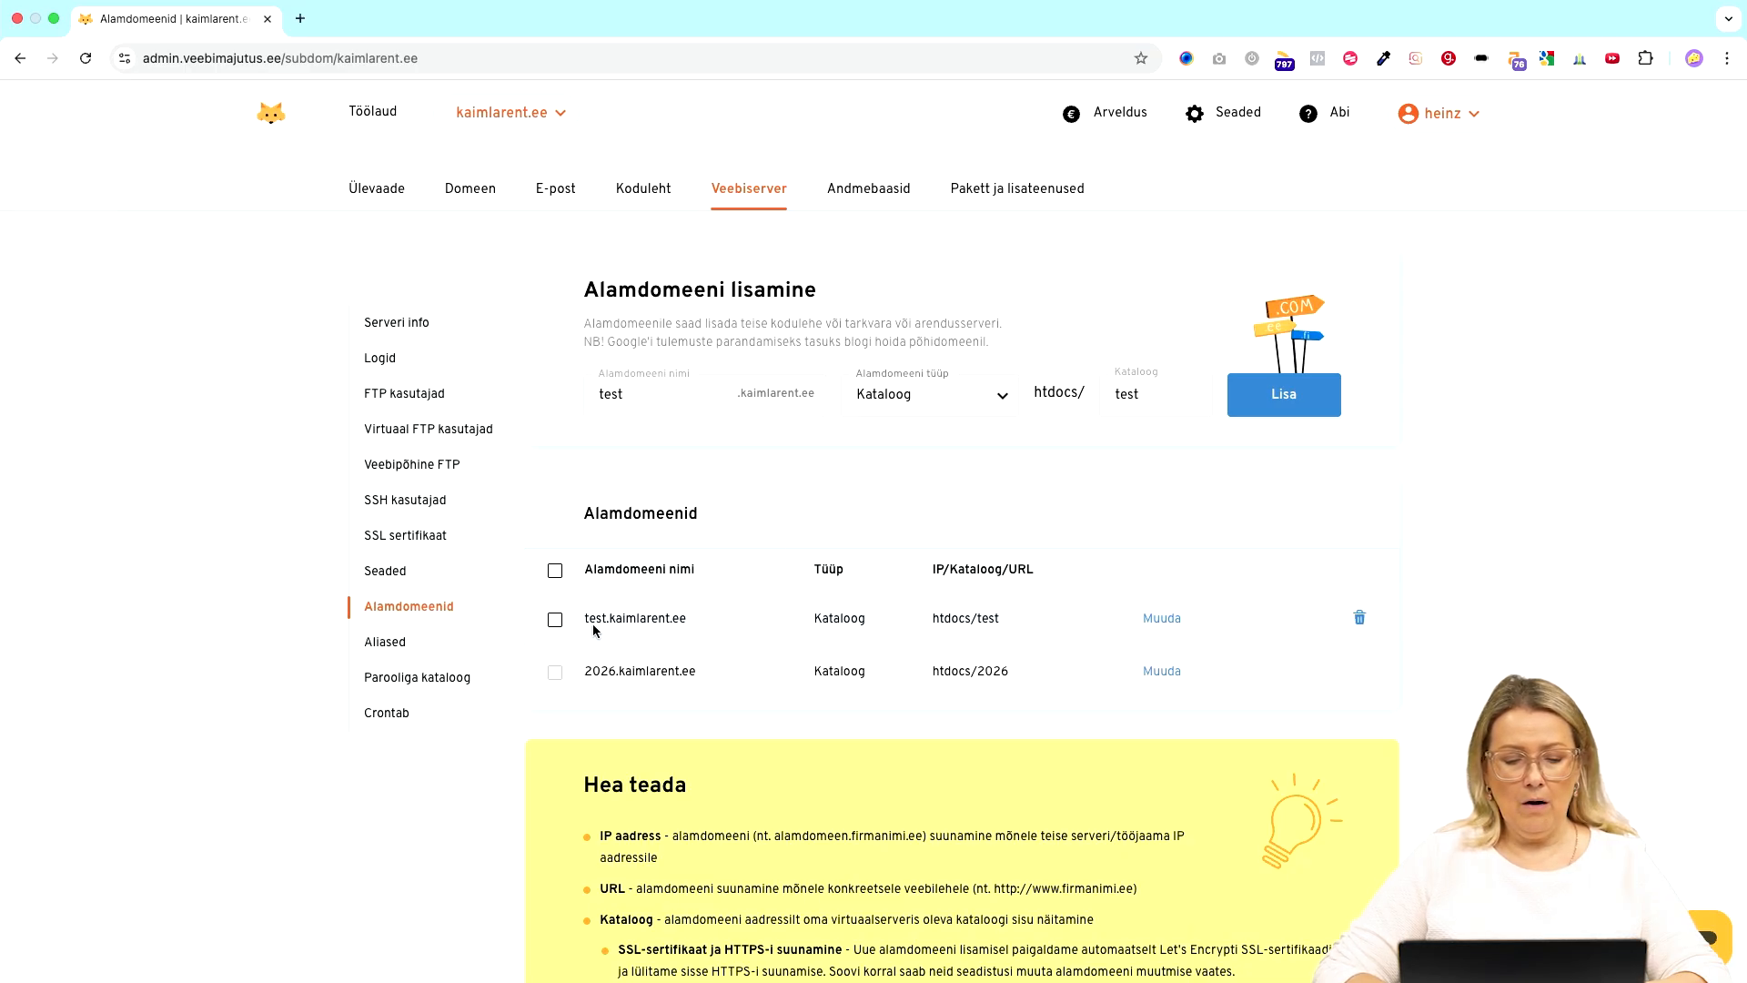
left_click_drag(631, 397, 499, 394)
type("uu")
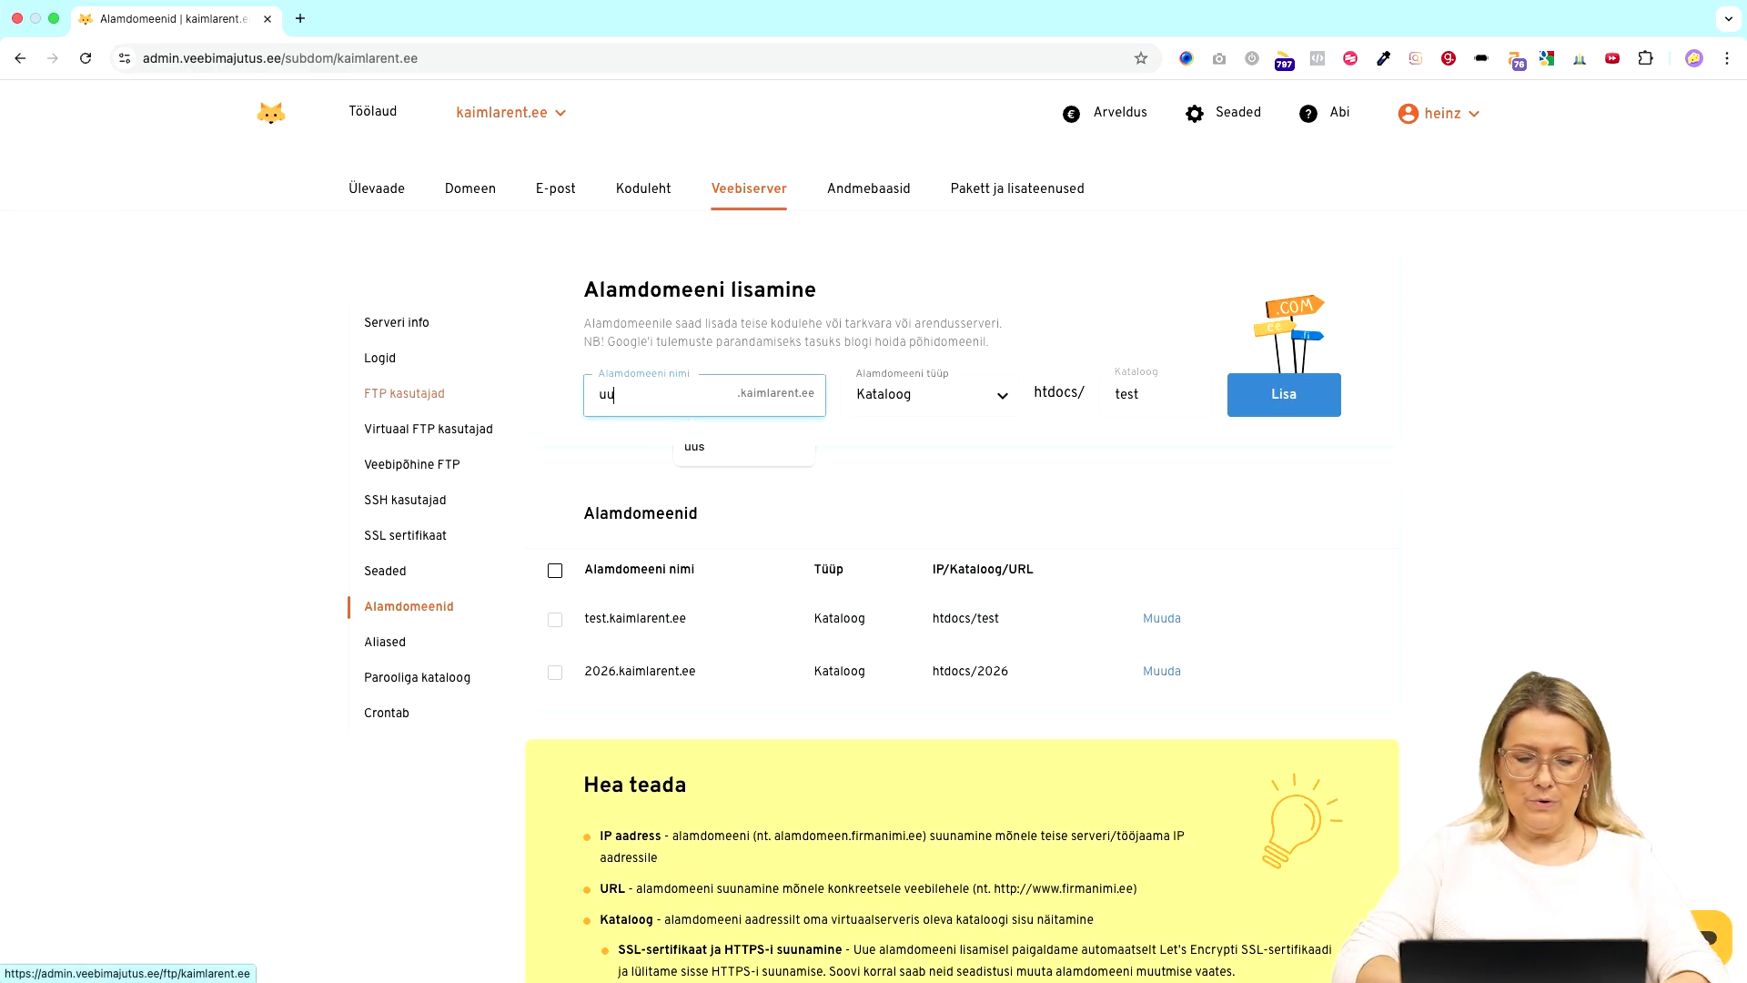
type("s")
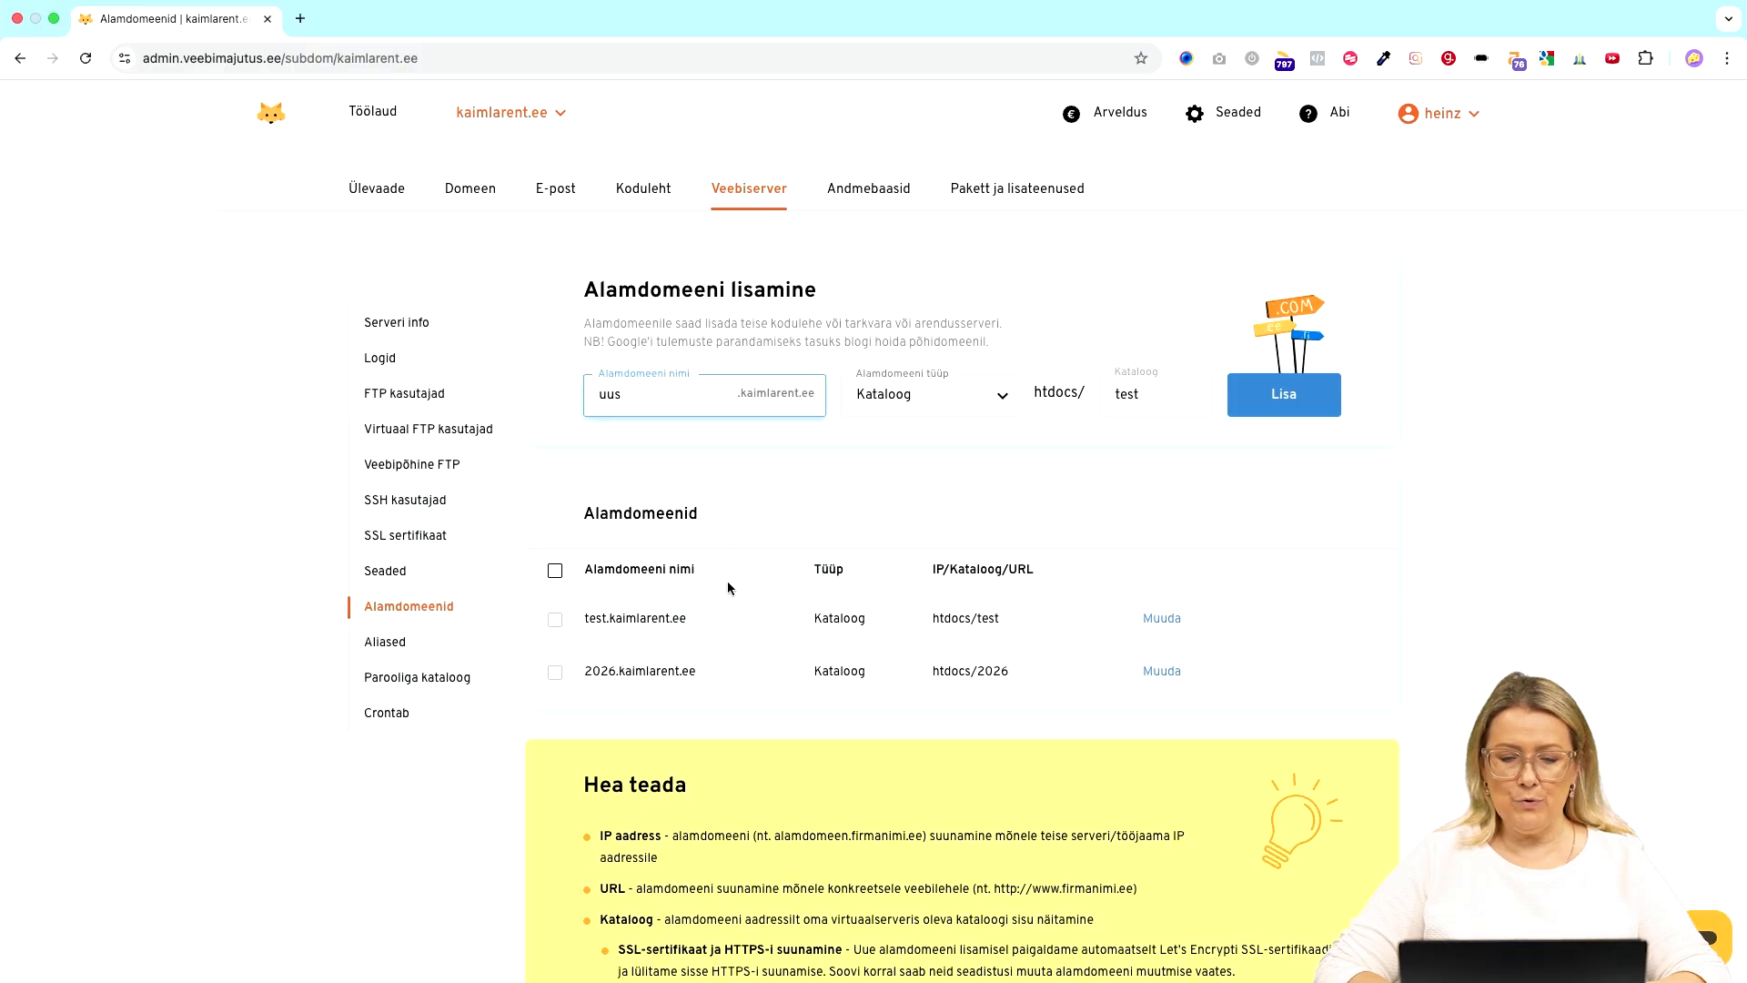
left_click_drag(1155, 394, 1043, 401)
type("uus")
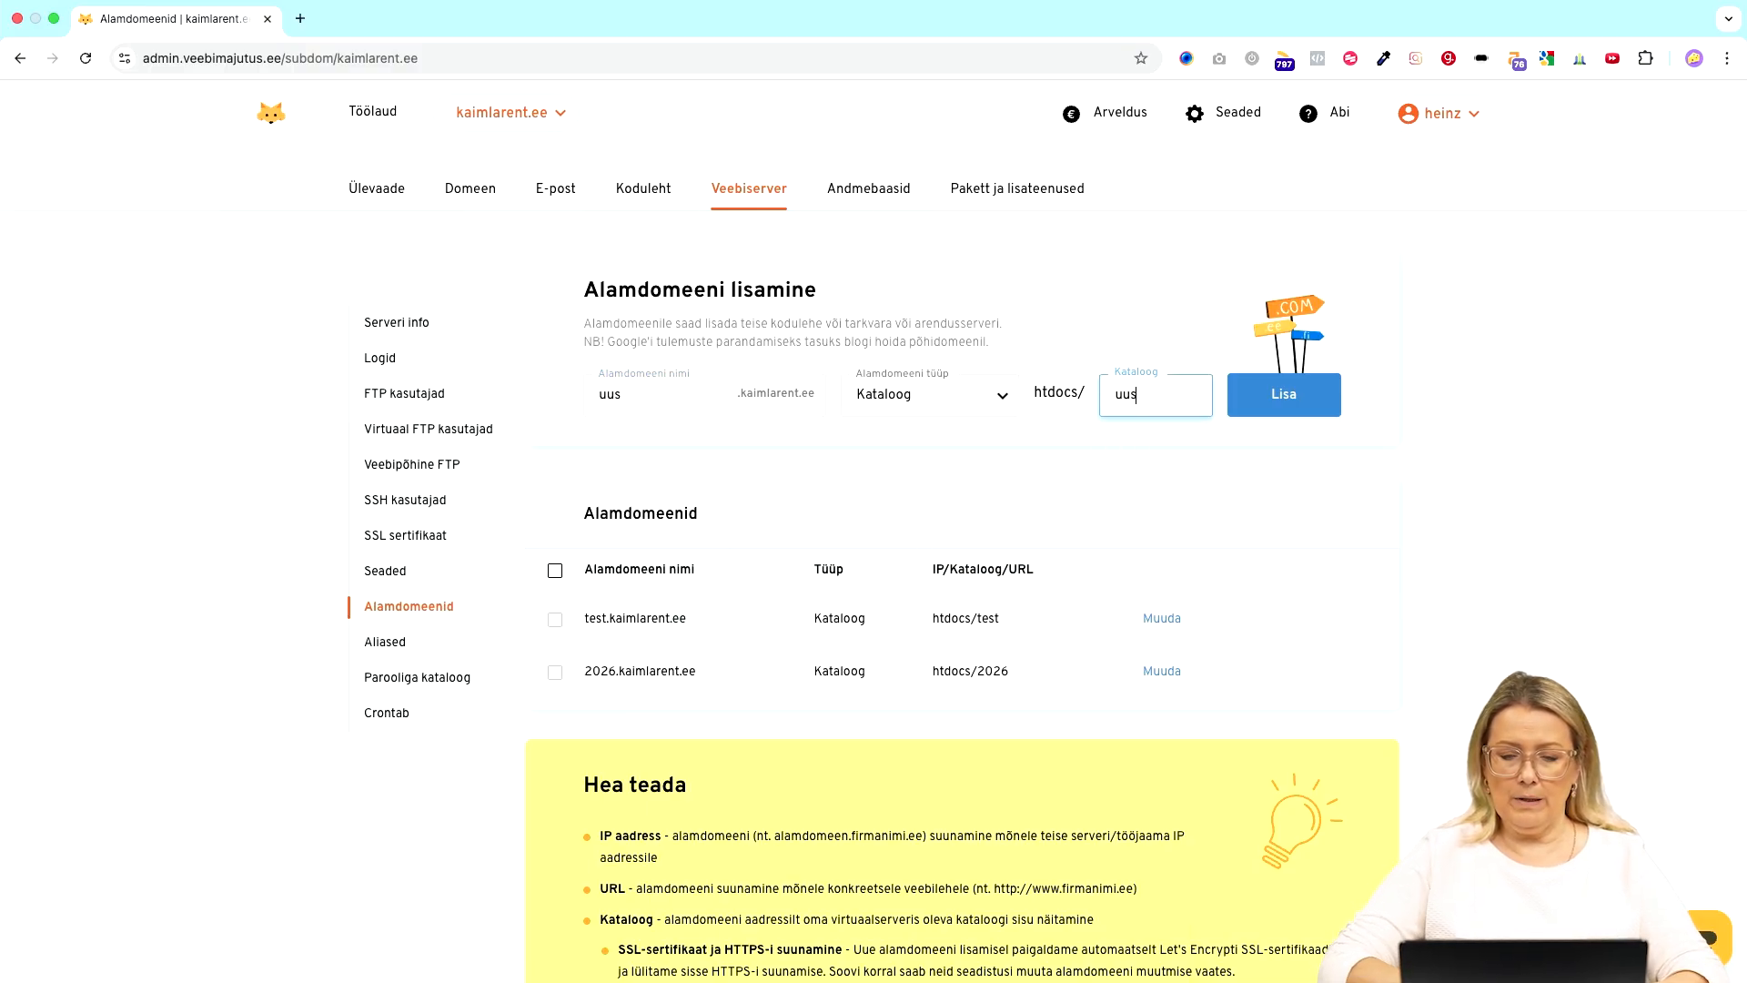
left_click(1150, 327)
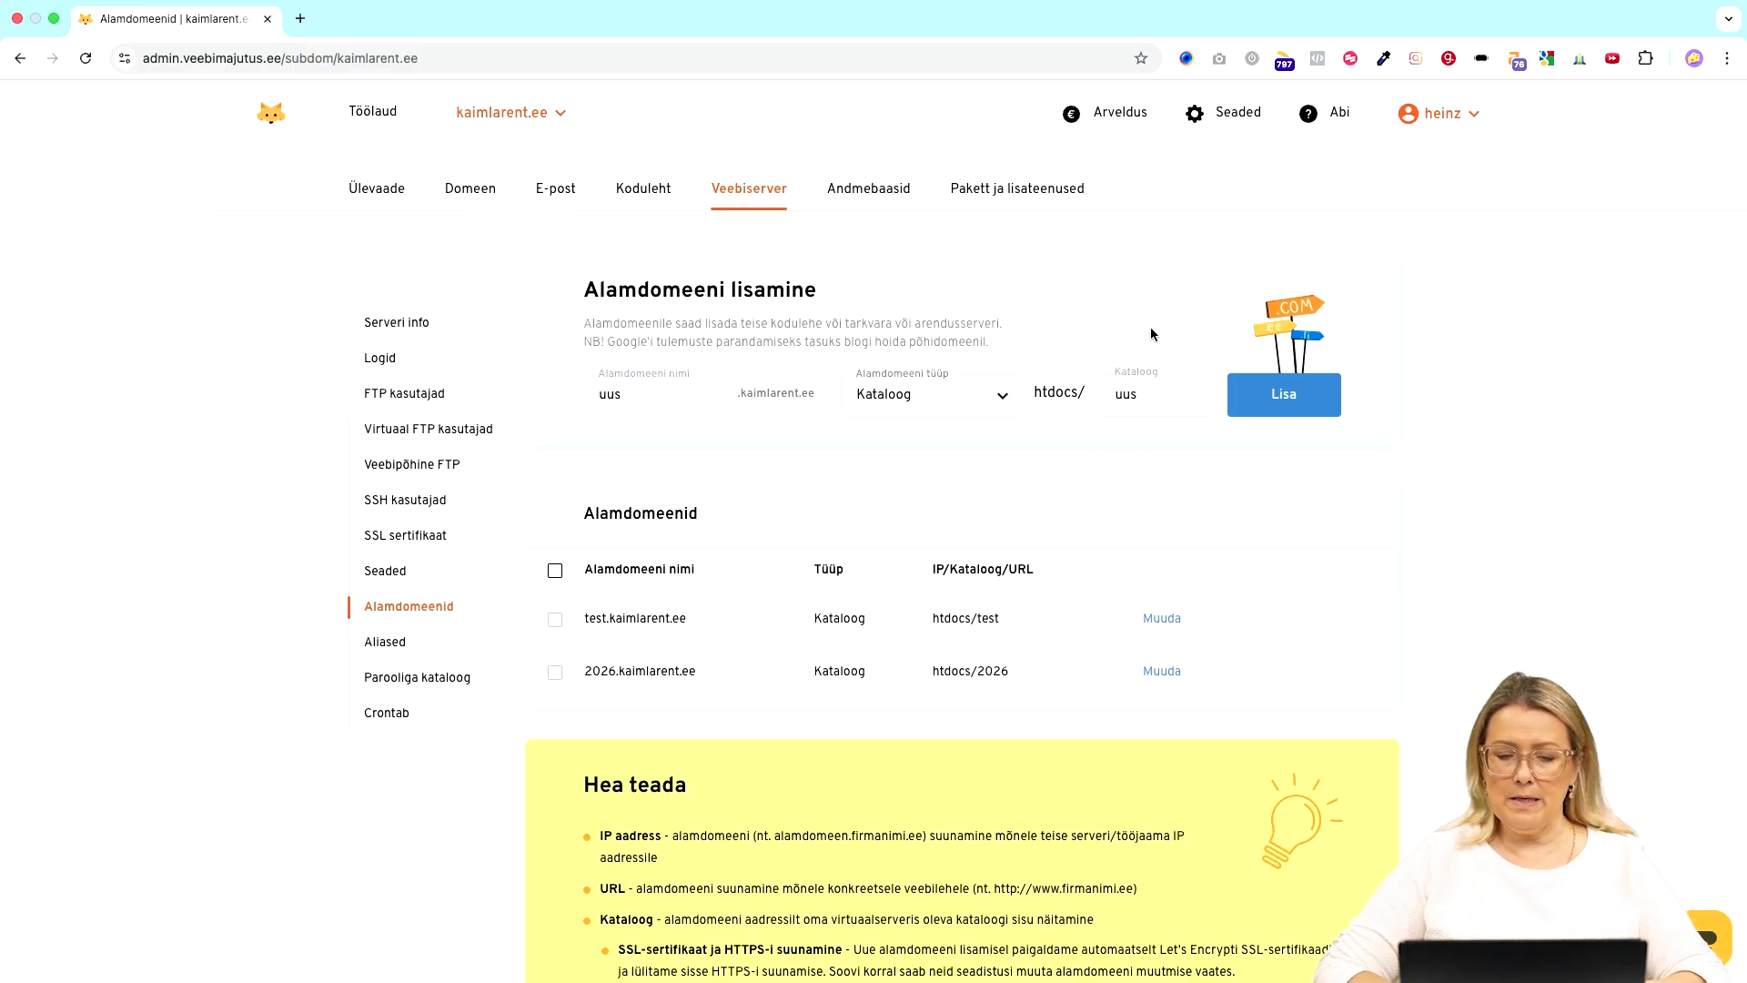
left_click(1278, 400)
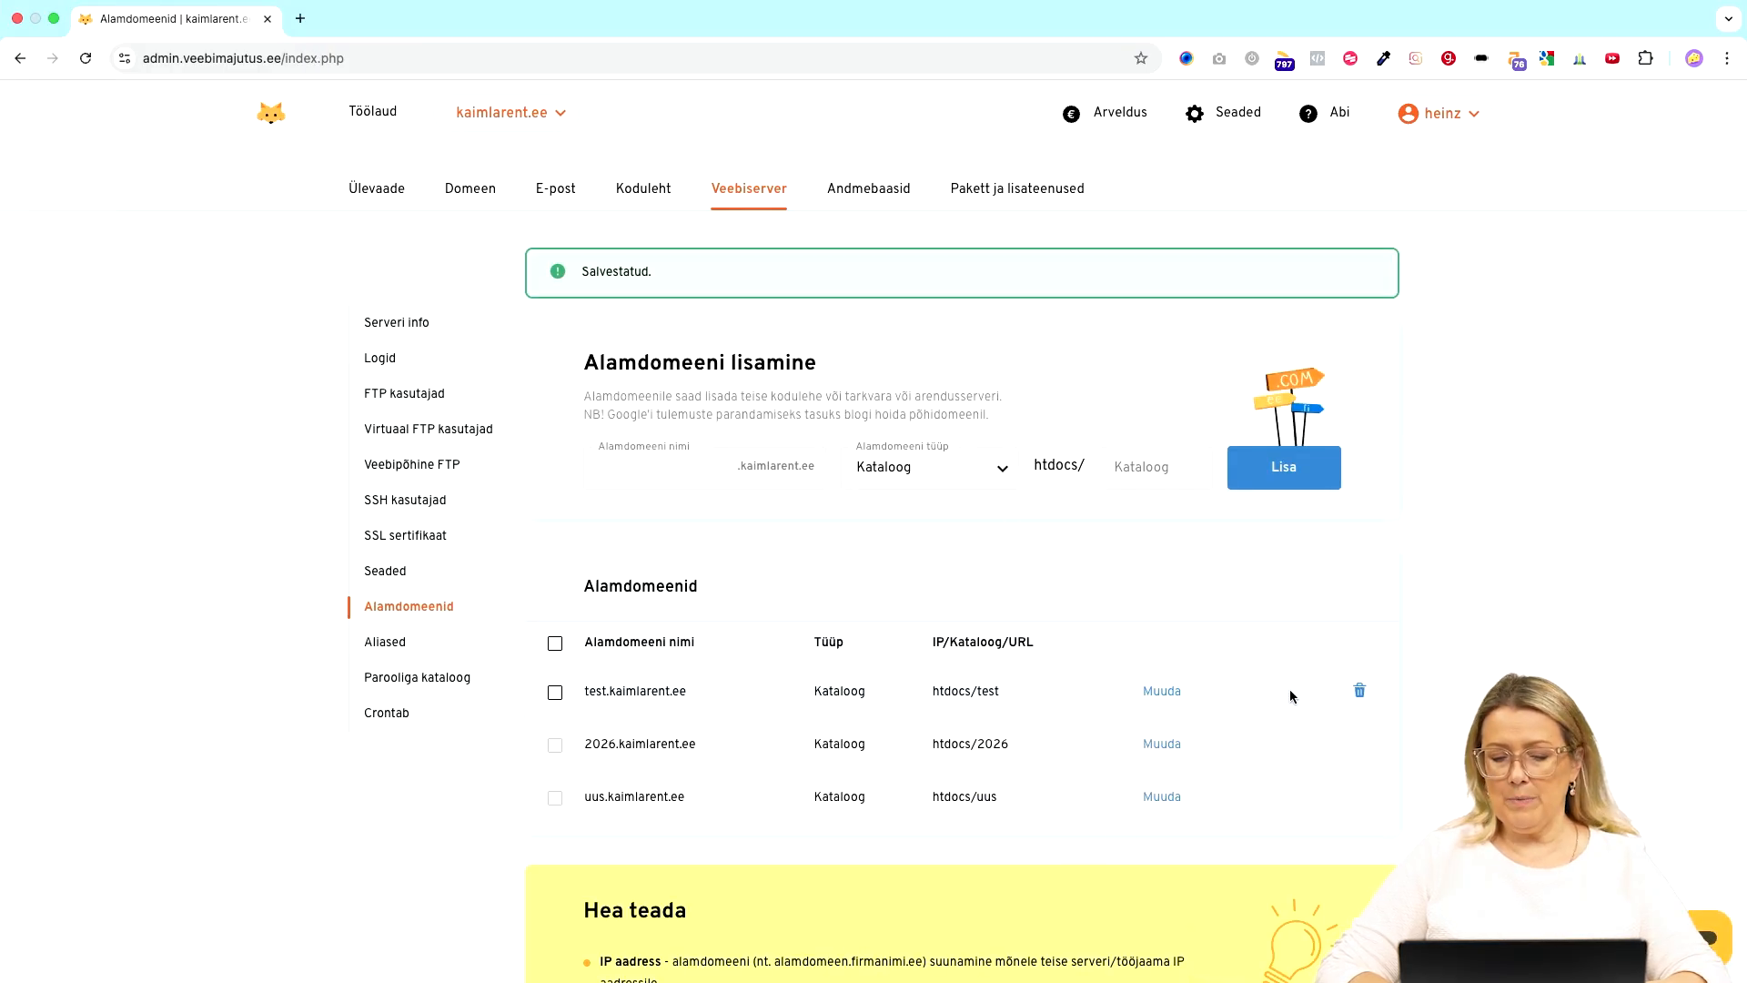
- Scroll down and back up through the kaimlarent.ee subdomain list
scroll(850, 698, "down", 3)
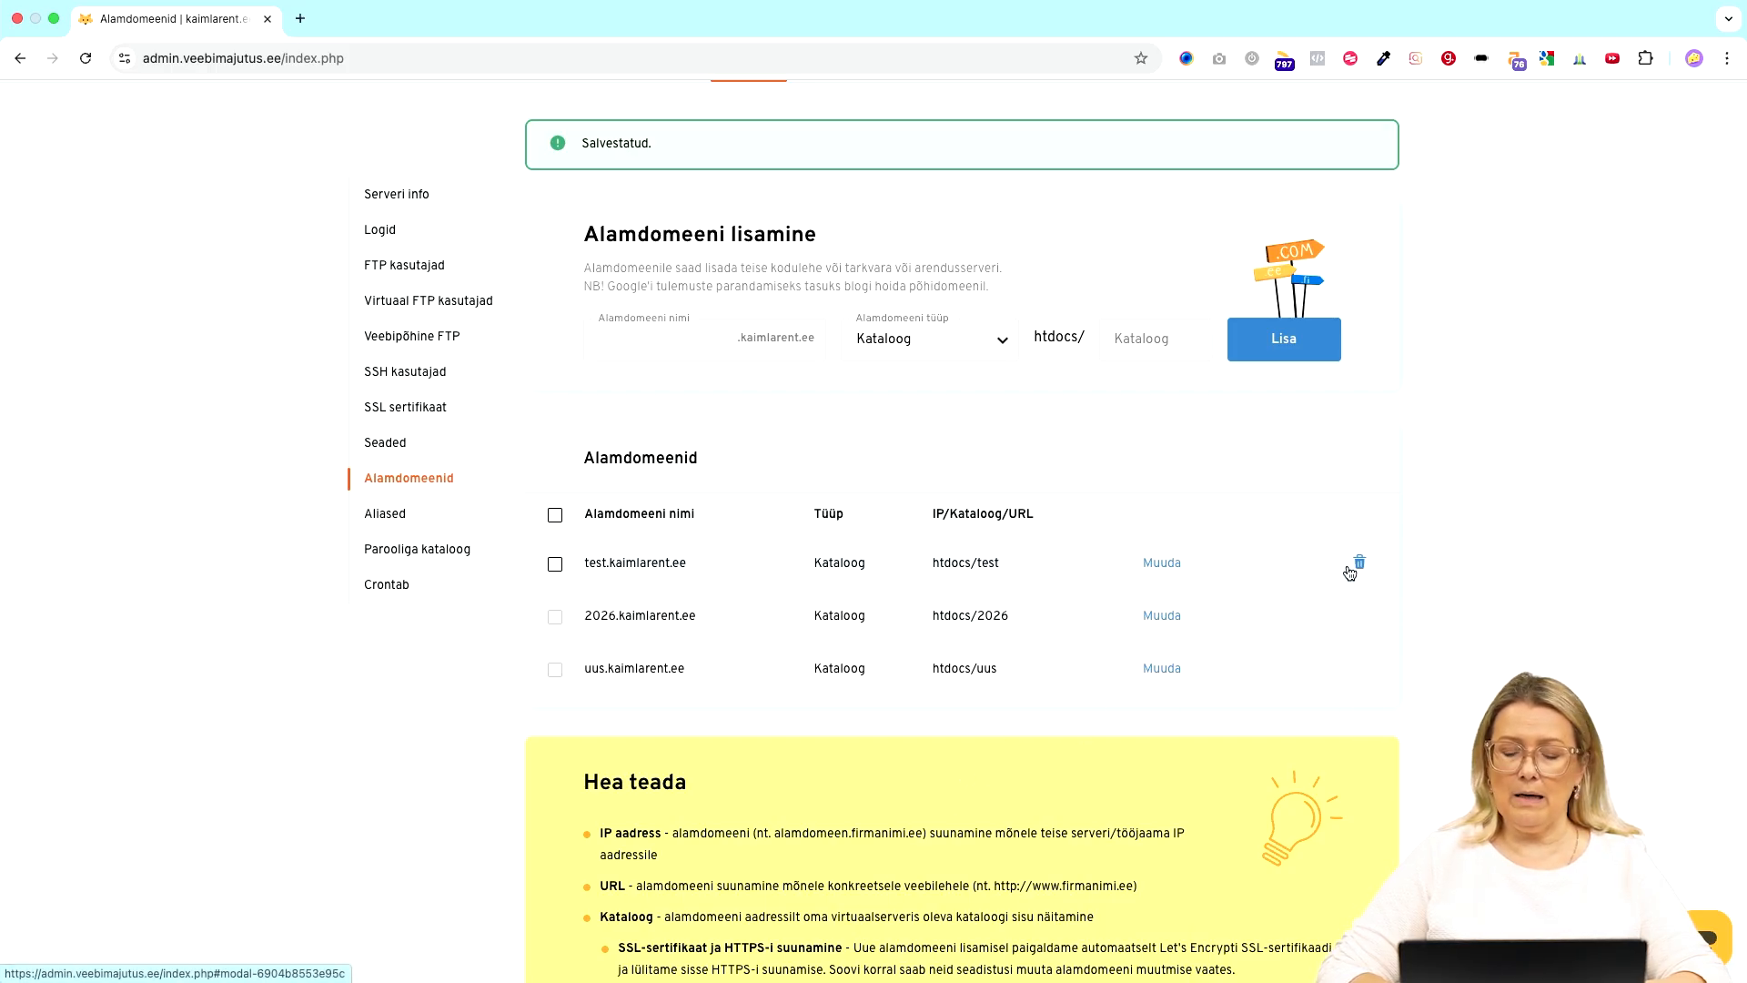
scroll(1350, 572, "up", 2)
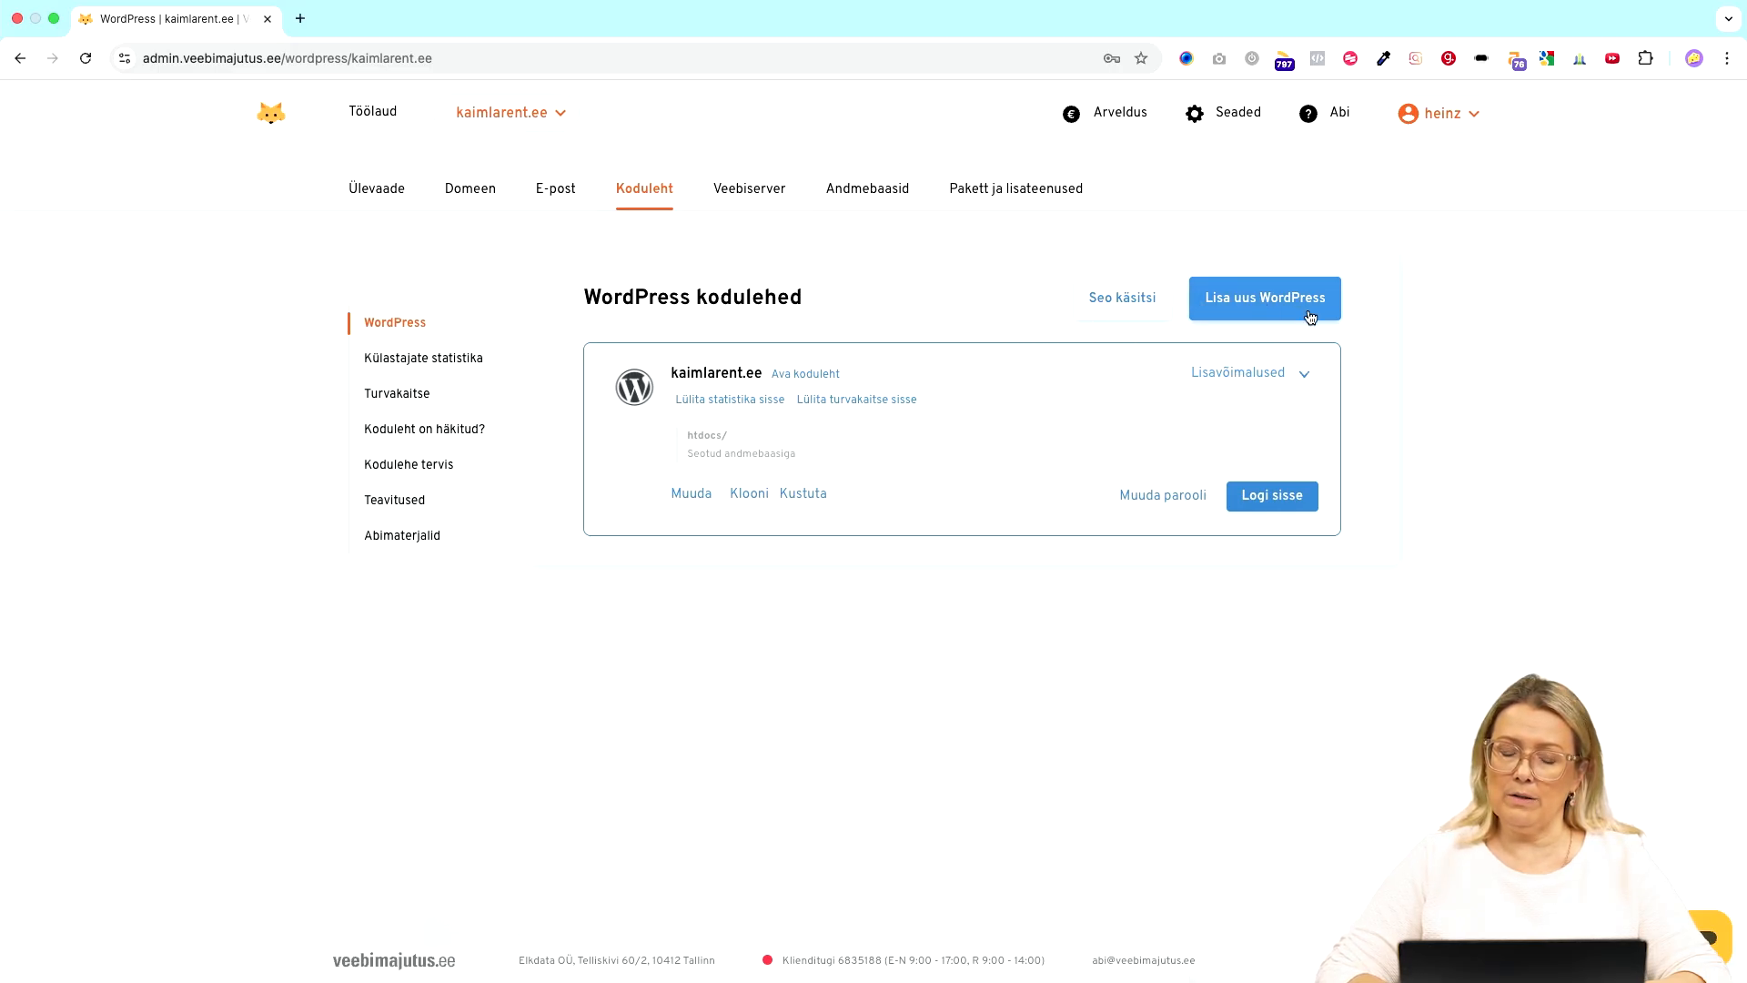
- Start a new WordPress install and fill in the admin username, a generated password and e-mail
left_click(1253, 301)
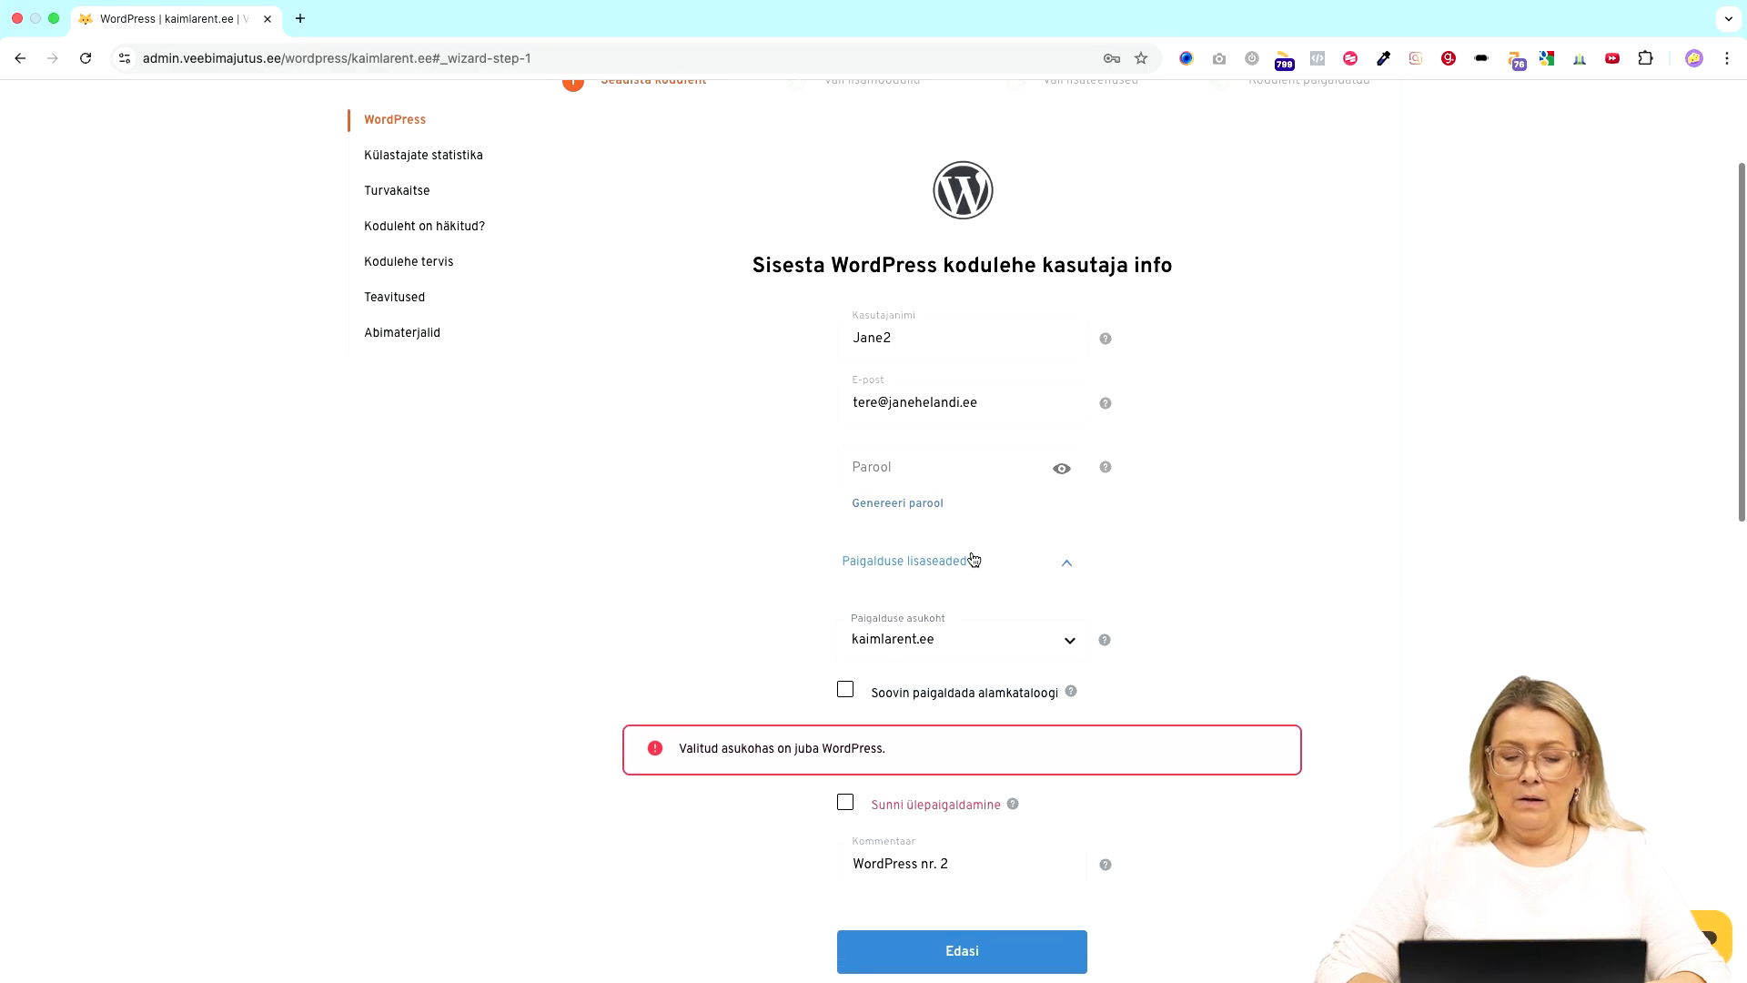
left_click(844, 331)
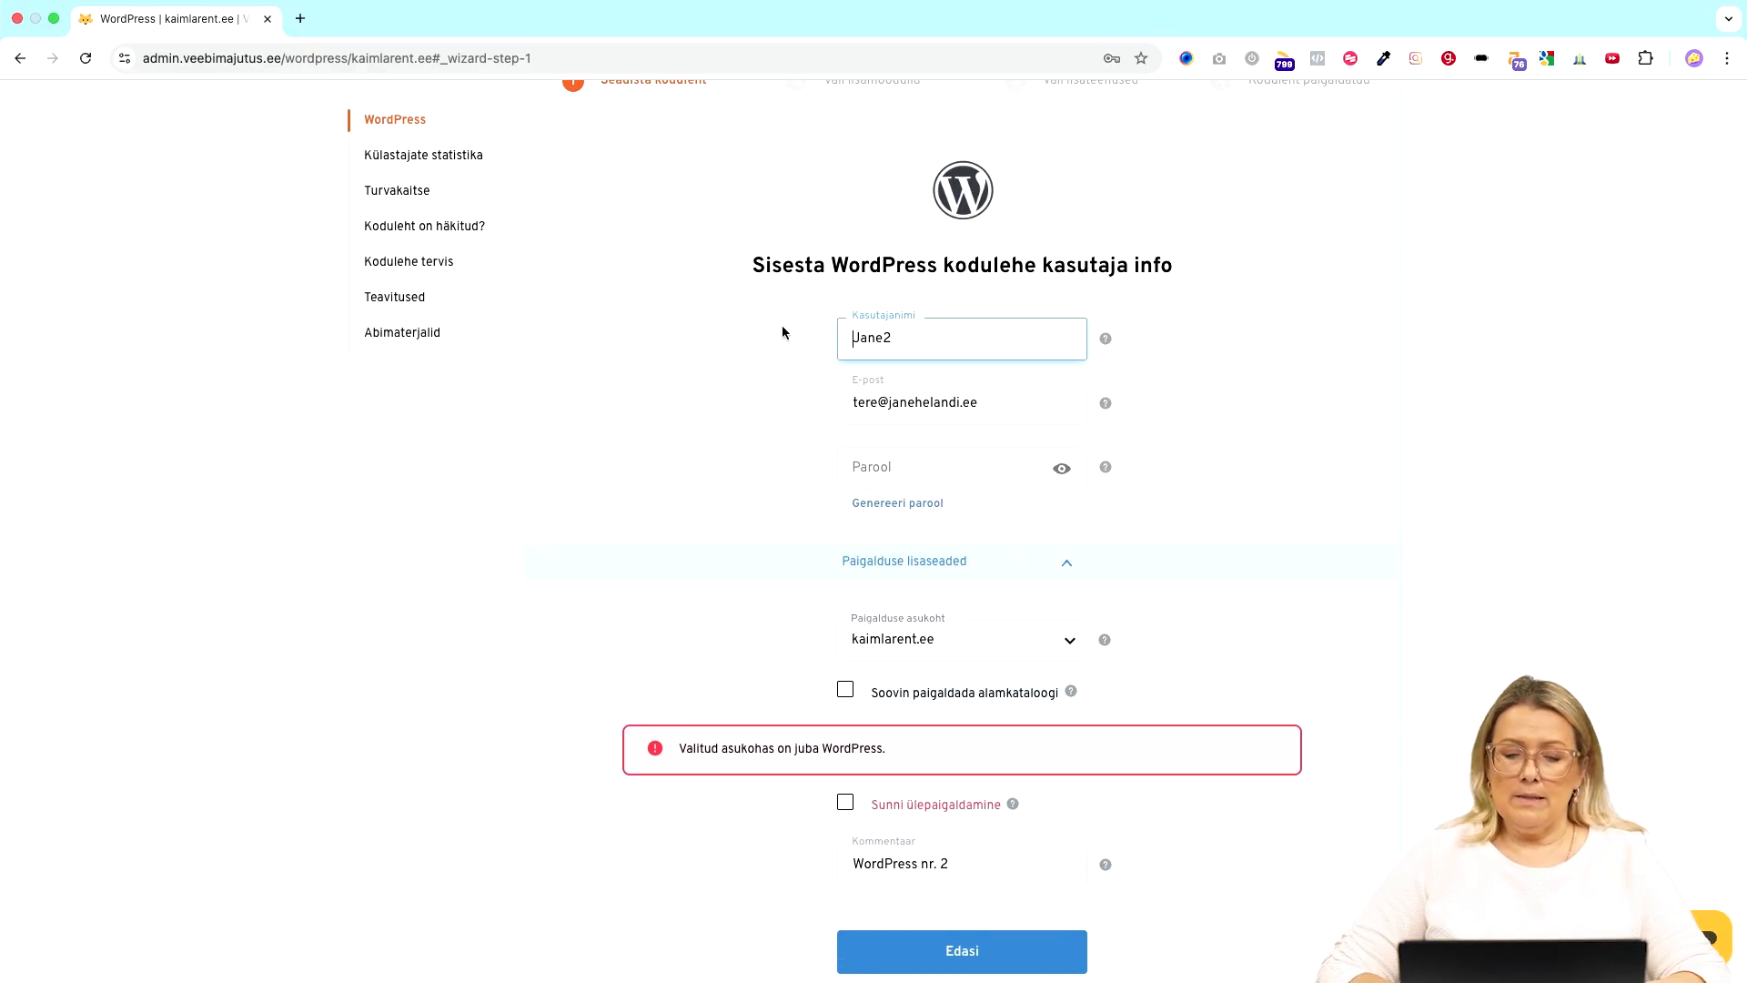
left_click_drag(941, 342, 795, 344)
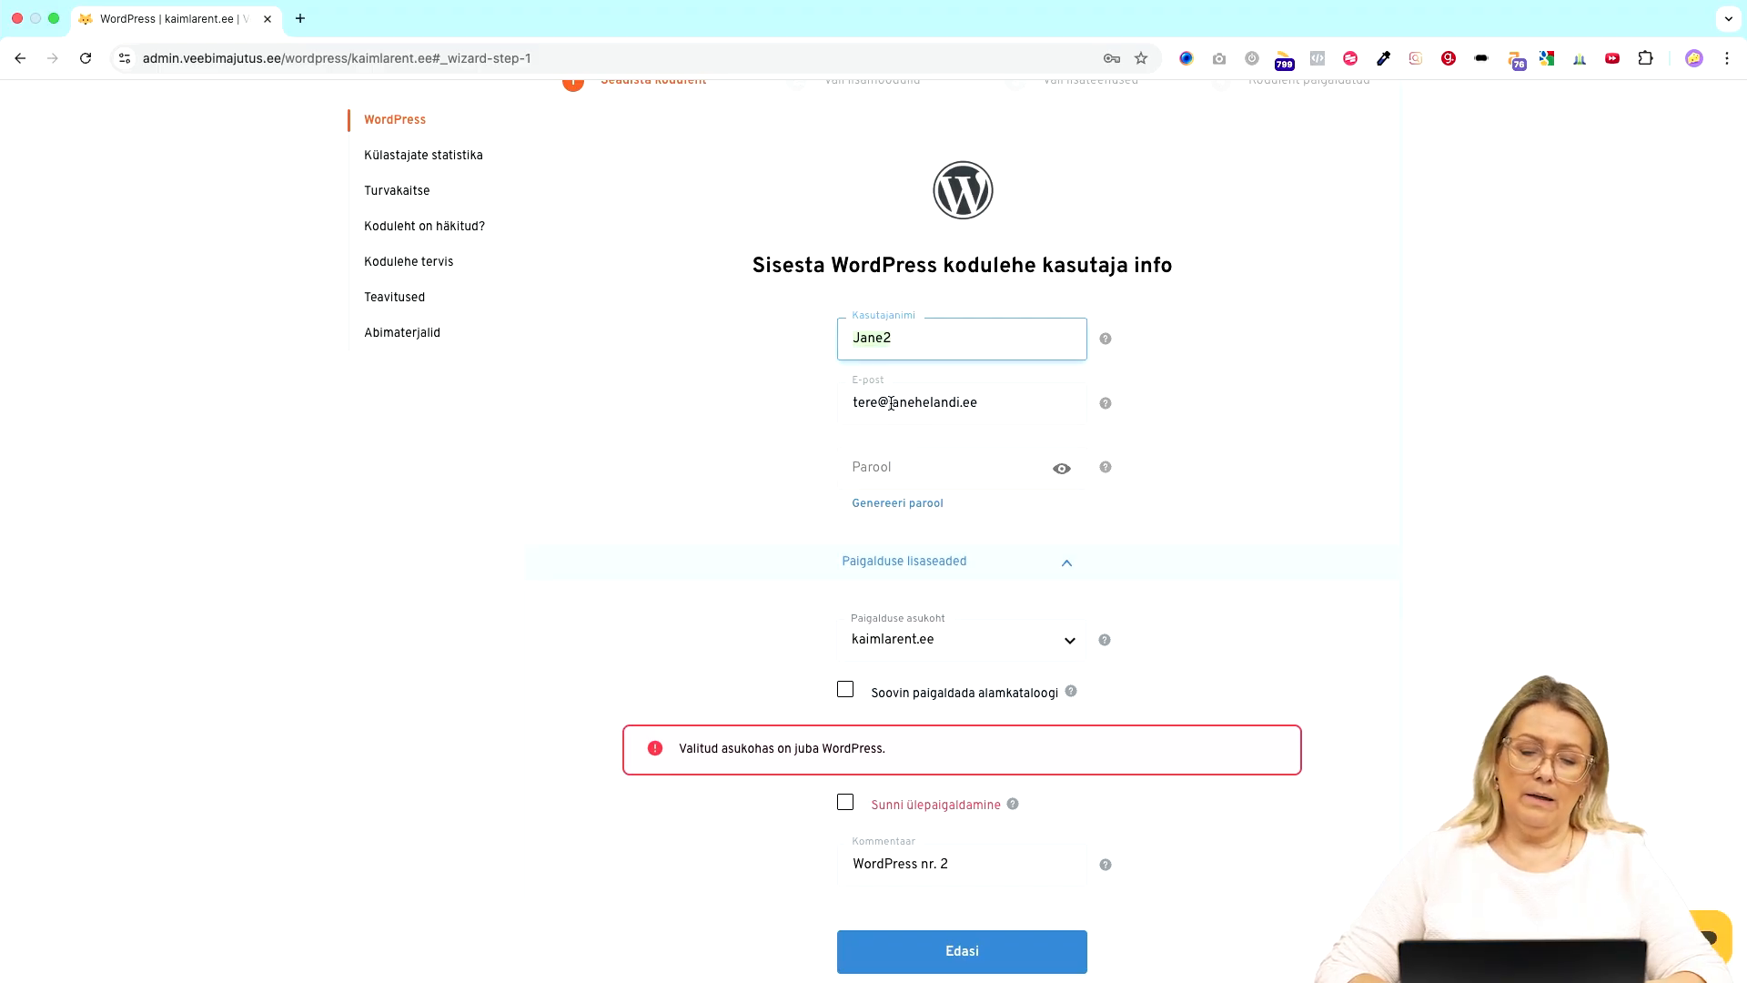
left_click(920, 483)
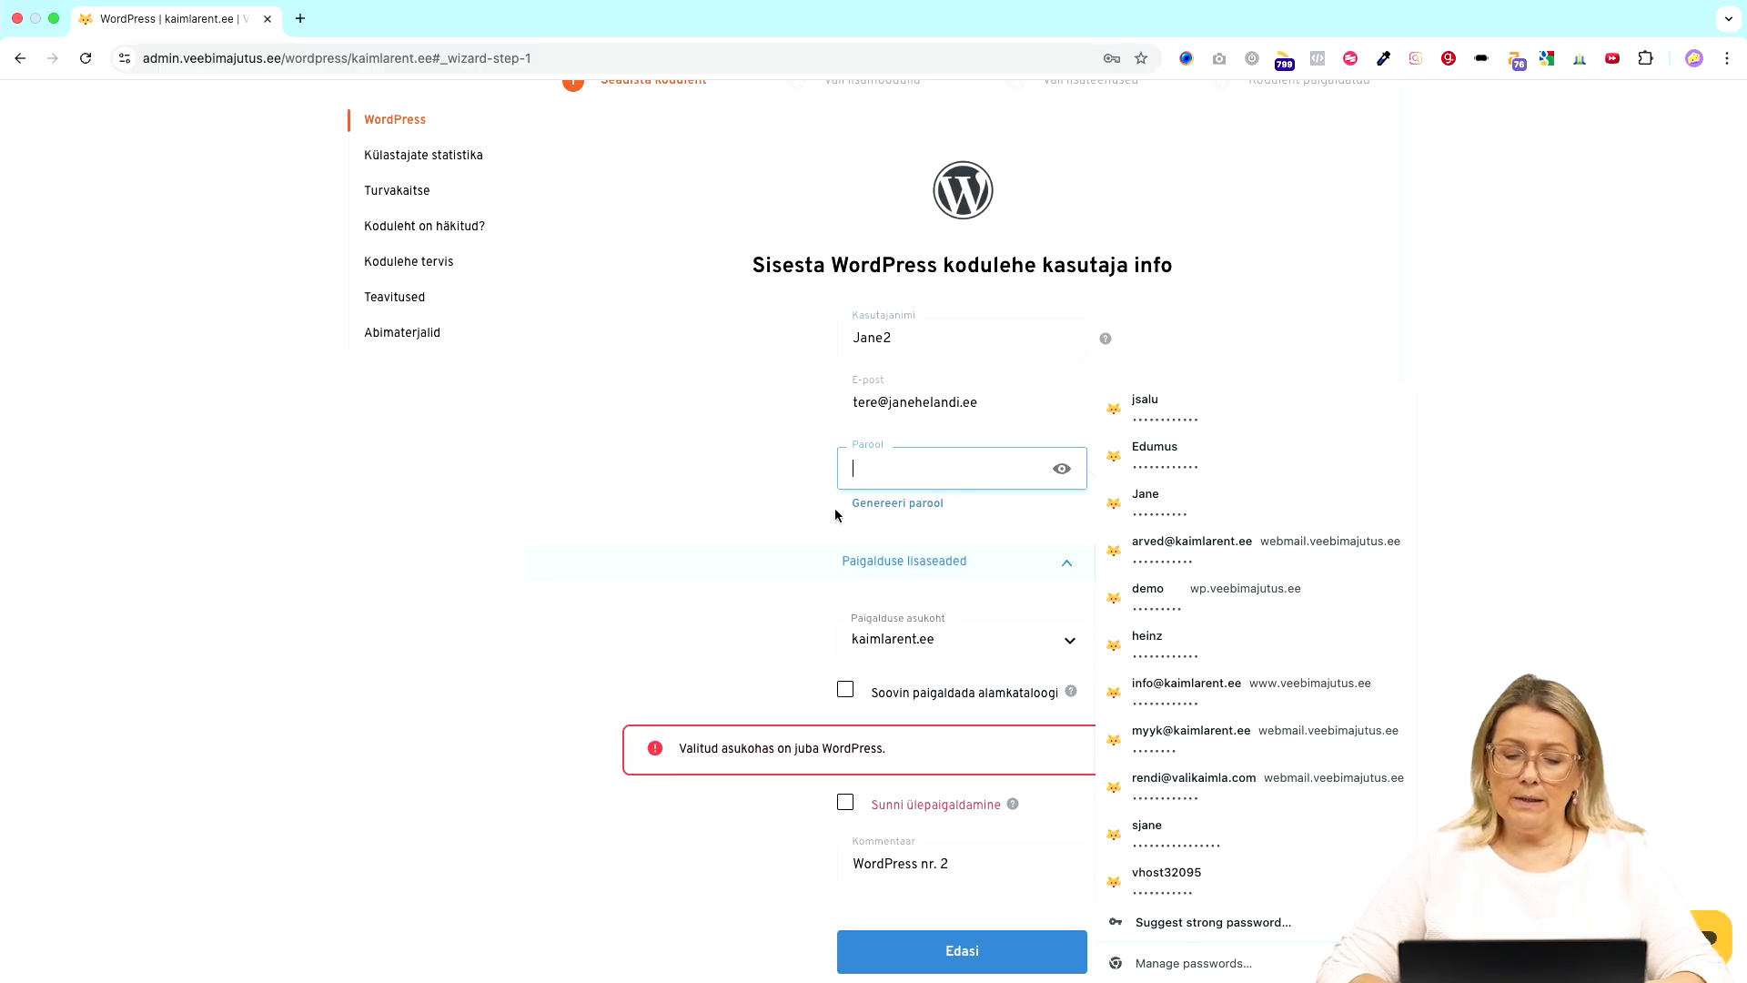
left_click(896, 504)
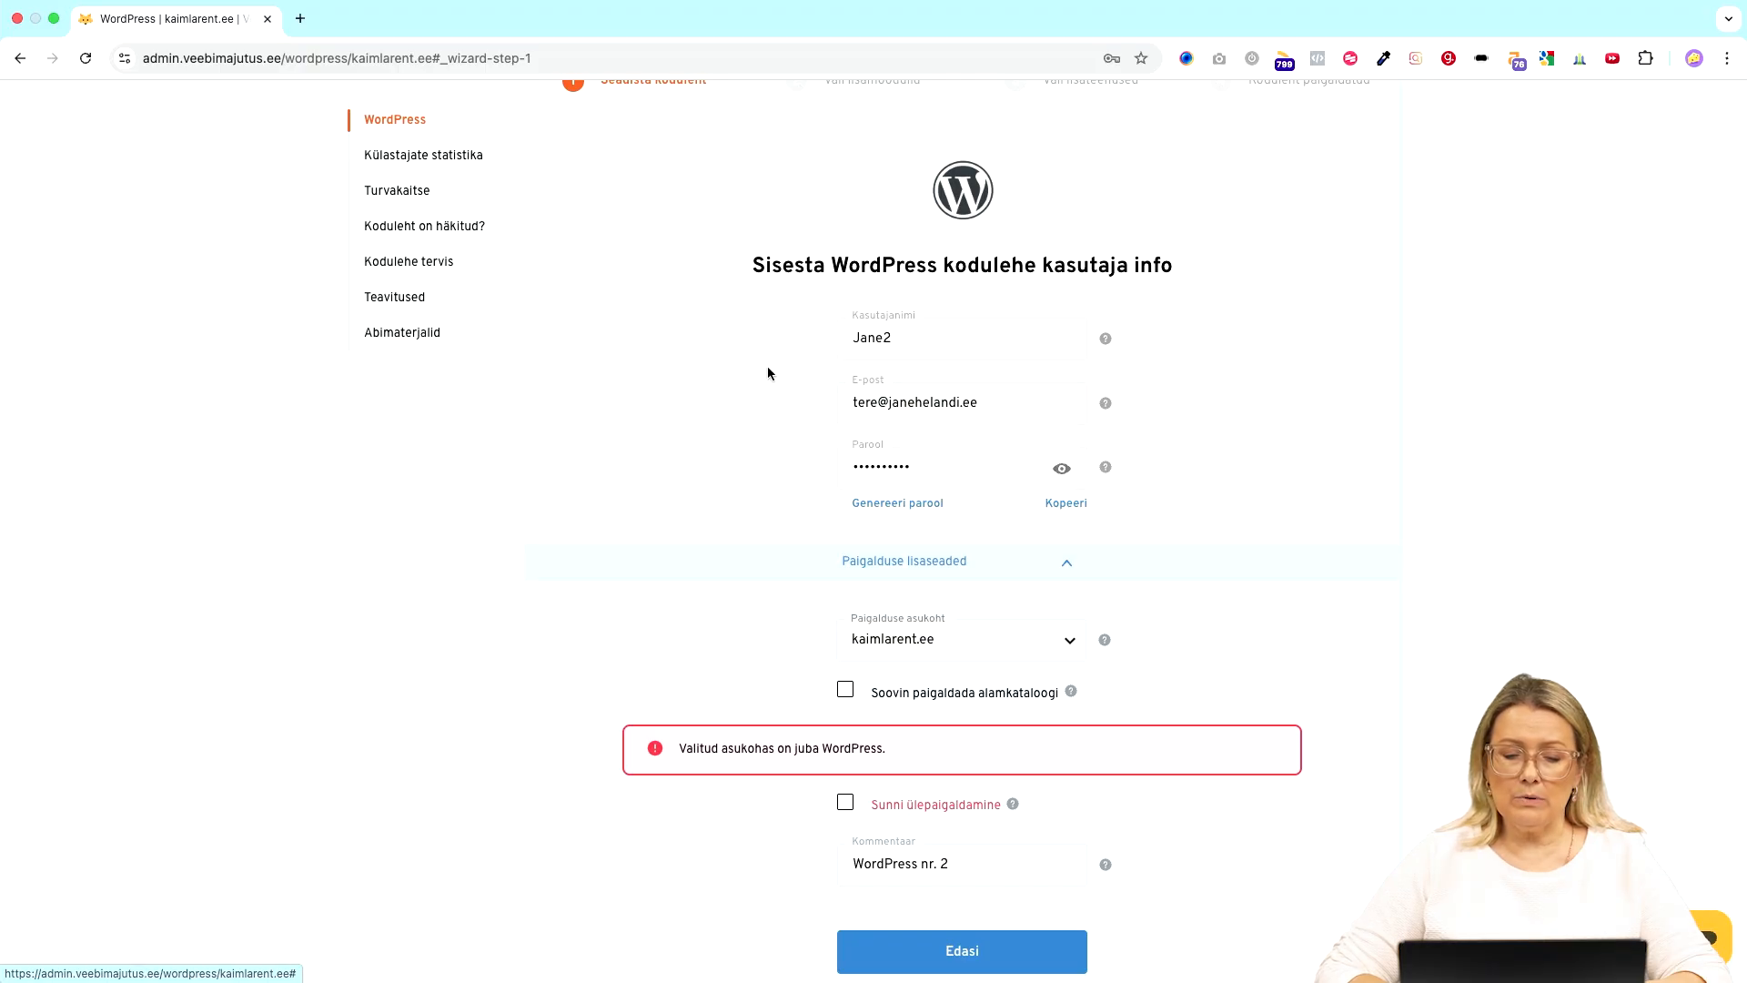
scroll(767, 366, "down", 2)
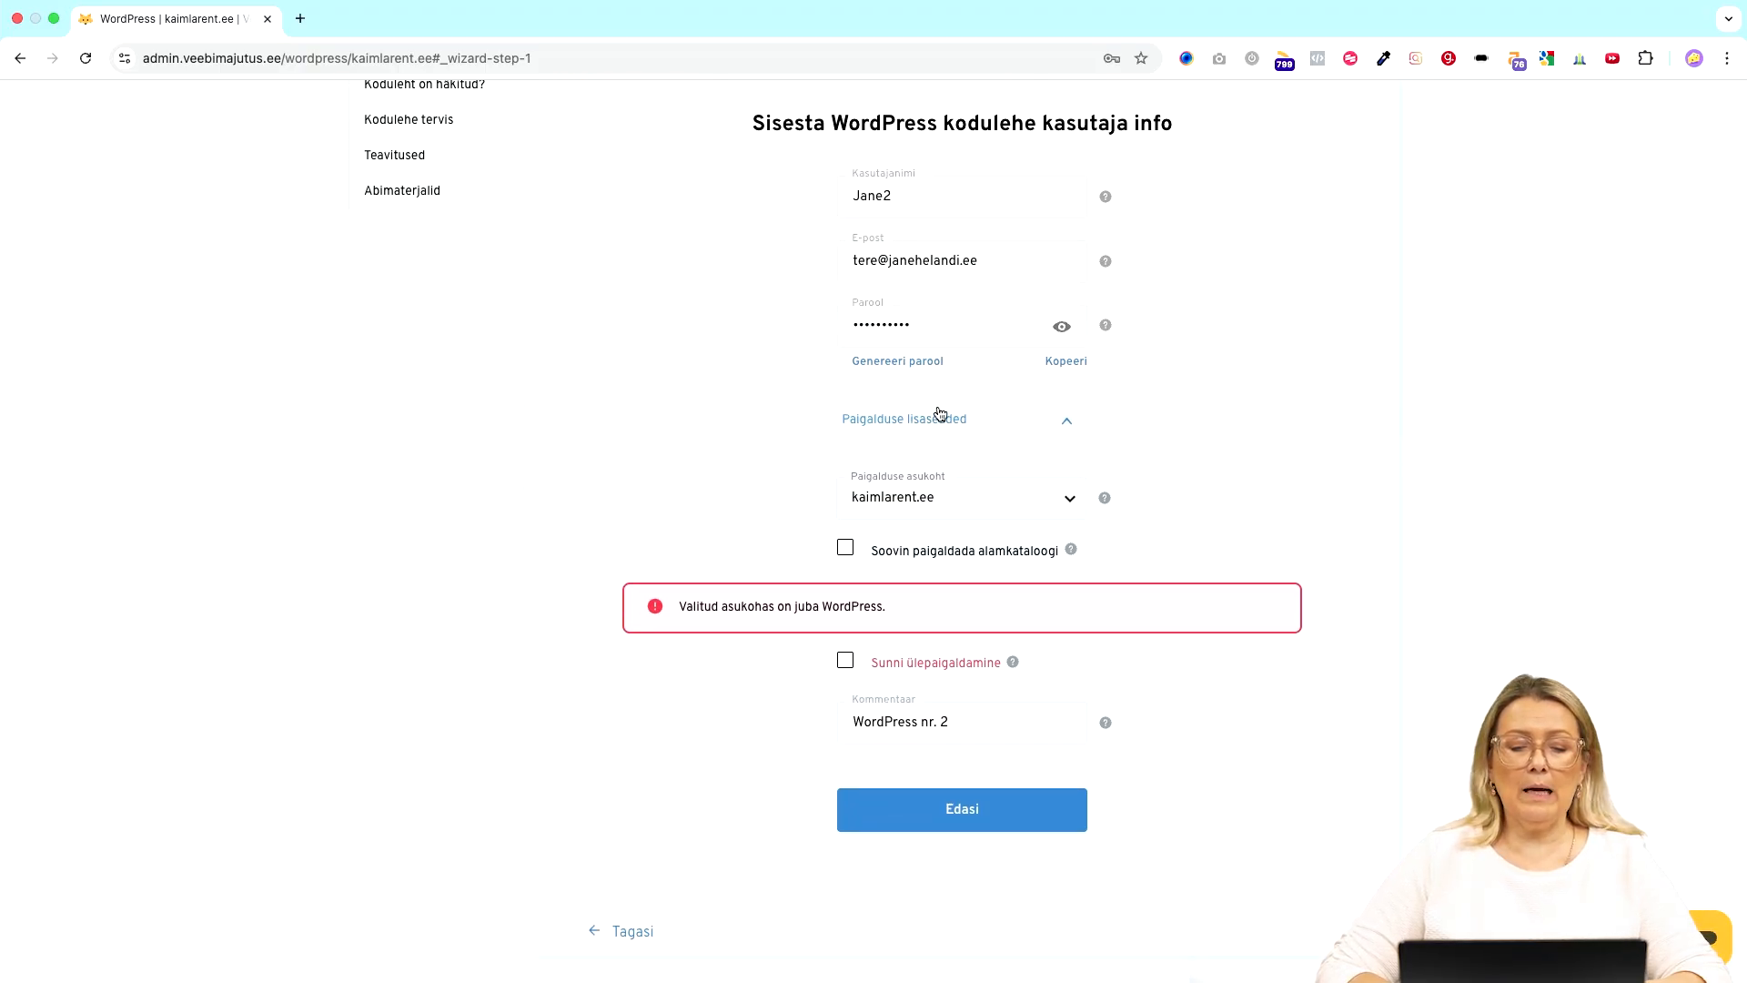
left_click(1012, 248)
left_click(755, 268)
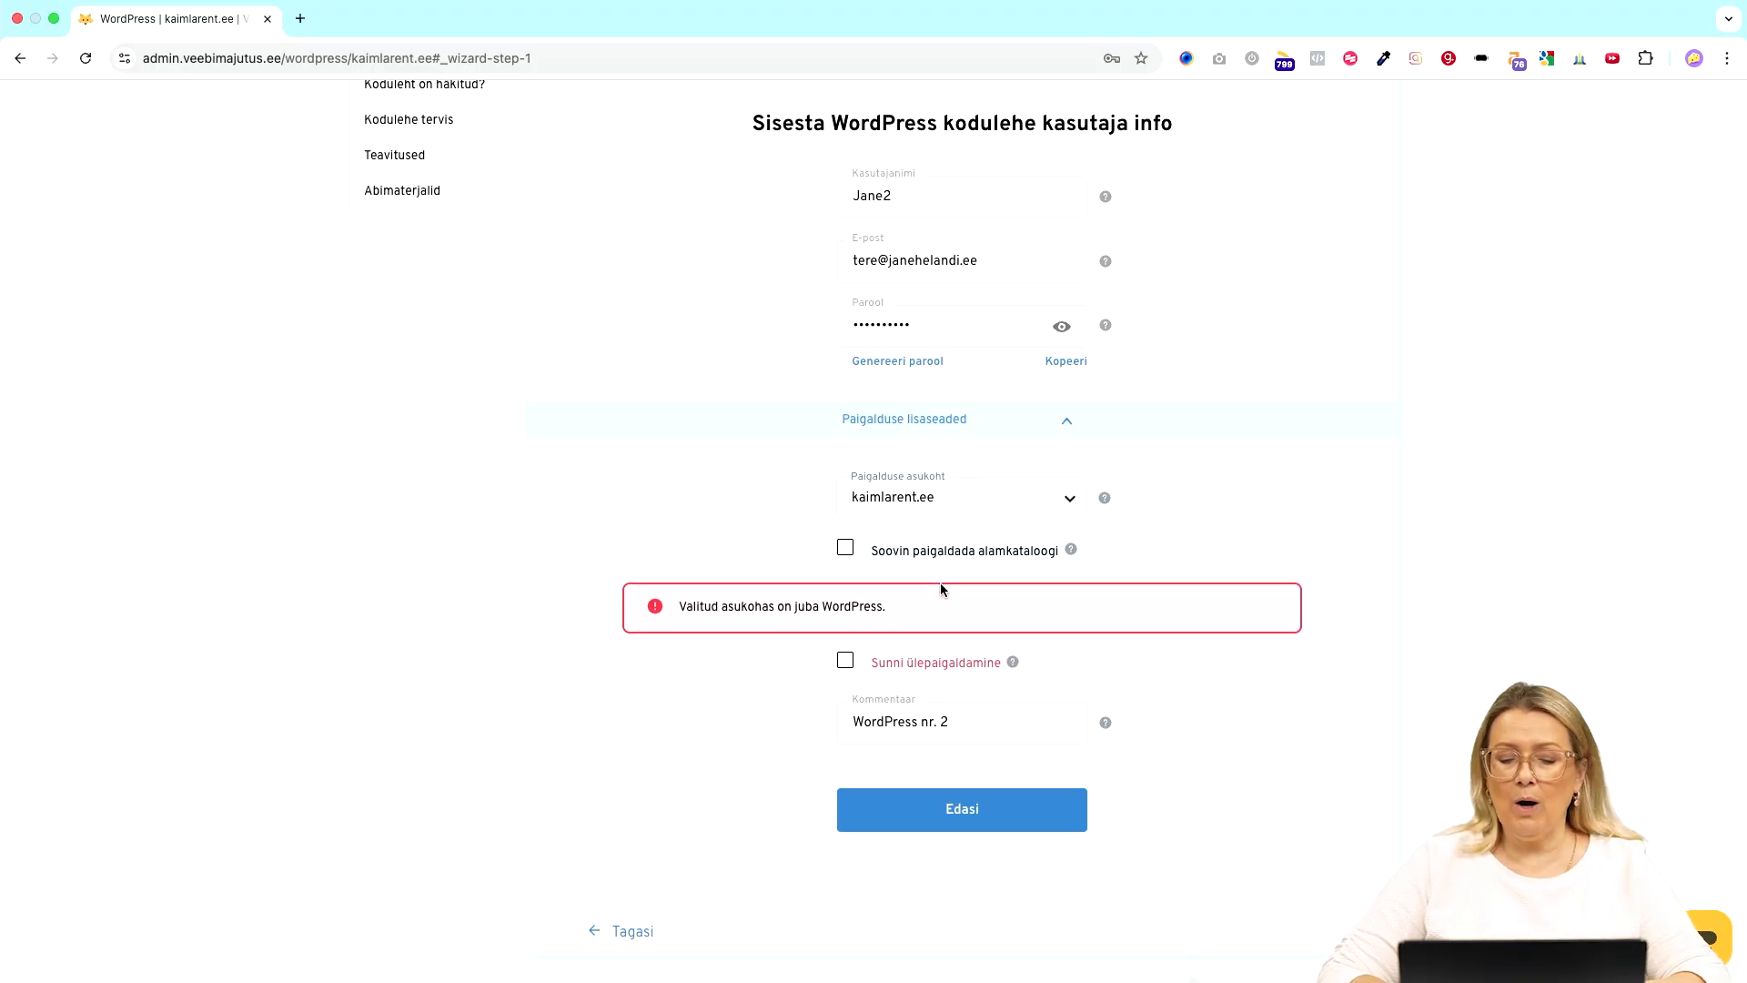
- Set the install location to test.kaimlarent.ee, keeping the comment 'WordPress nr. 2', and continue
left_click(1067, 508)
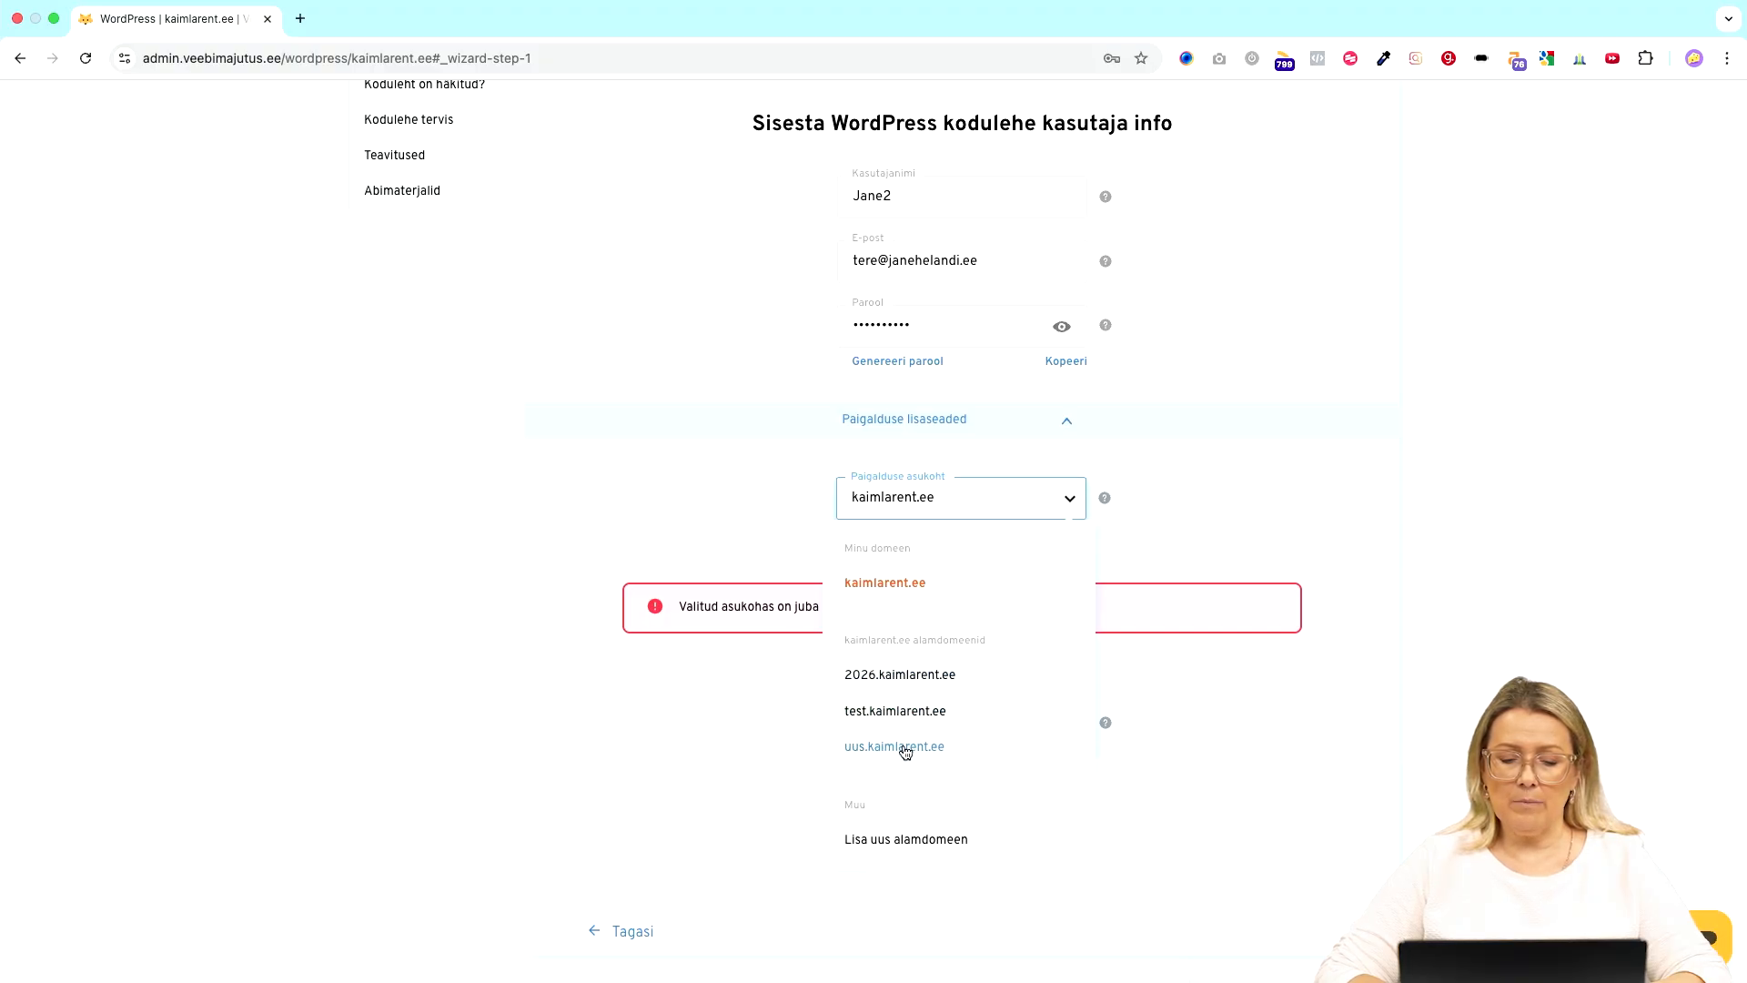
left_click(913, 713)
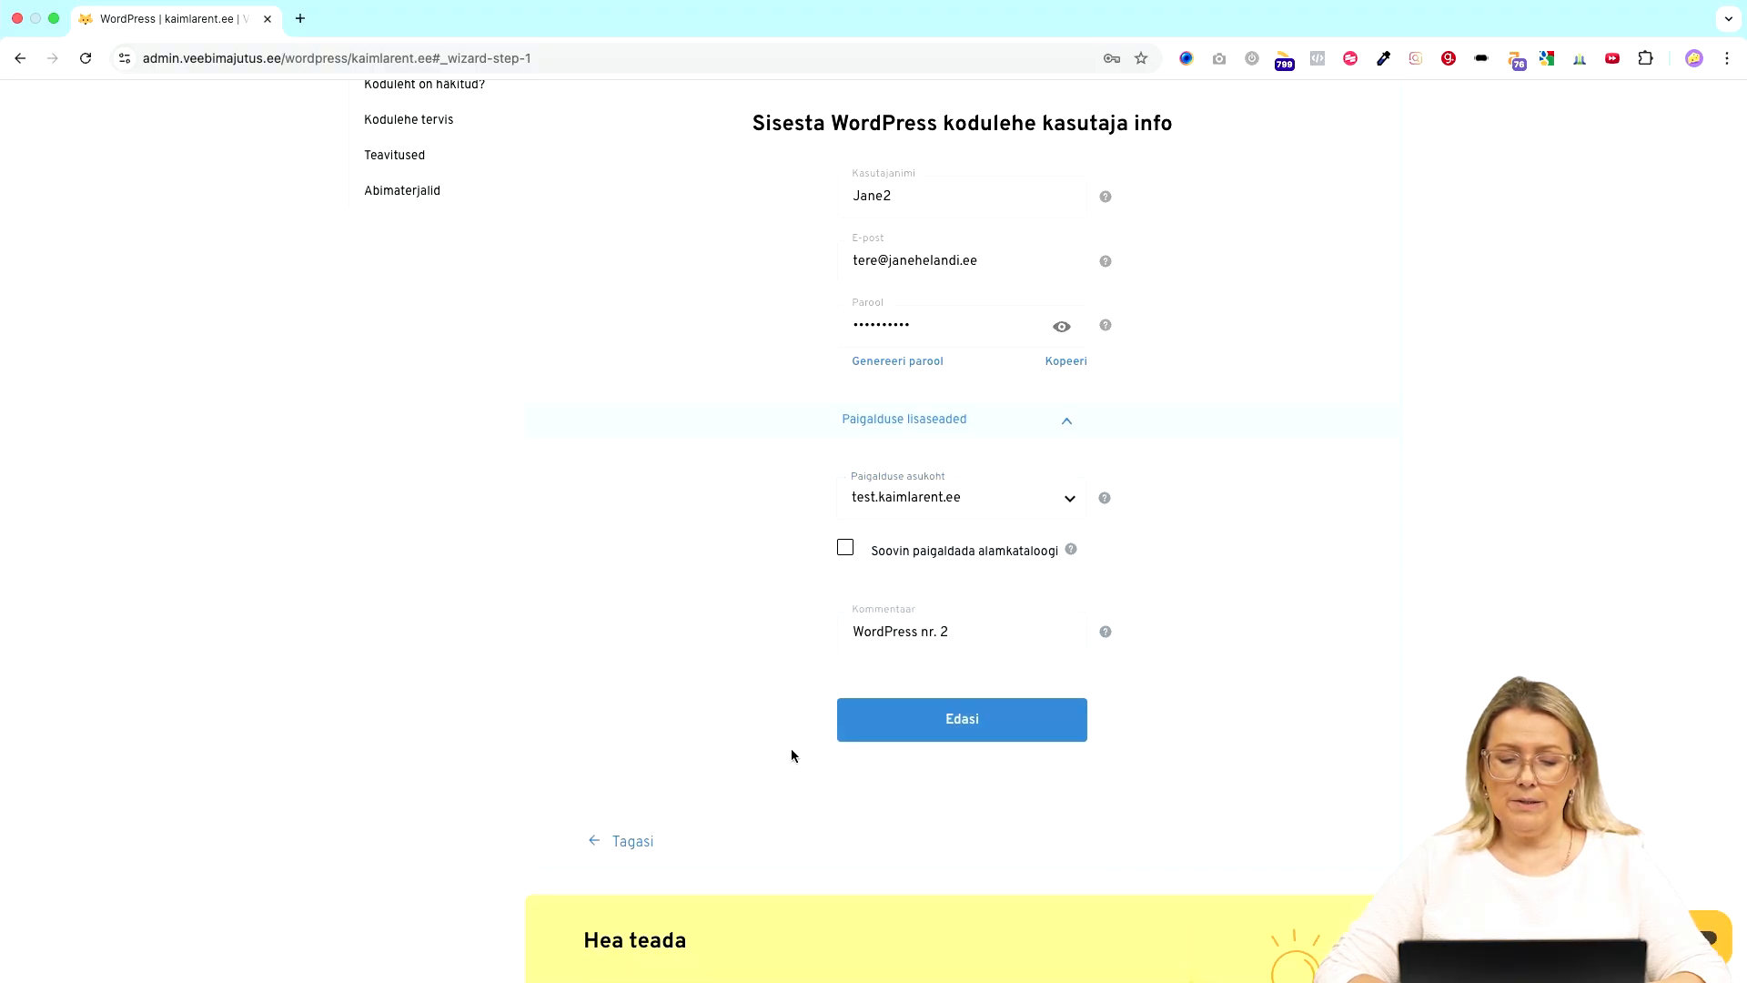
scroll(844, 675, "down", 2)
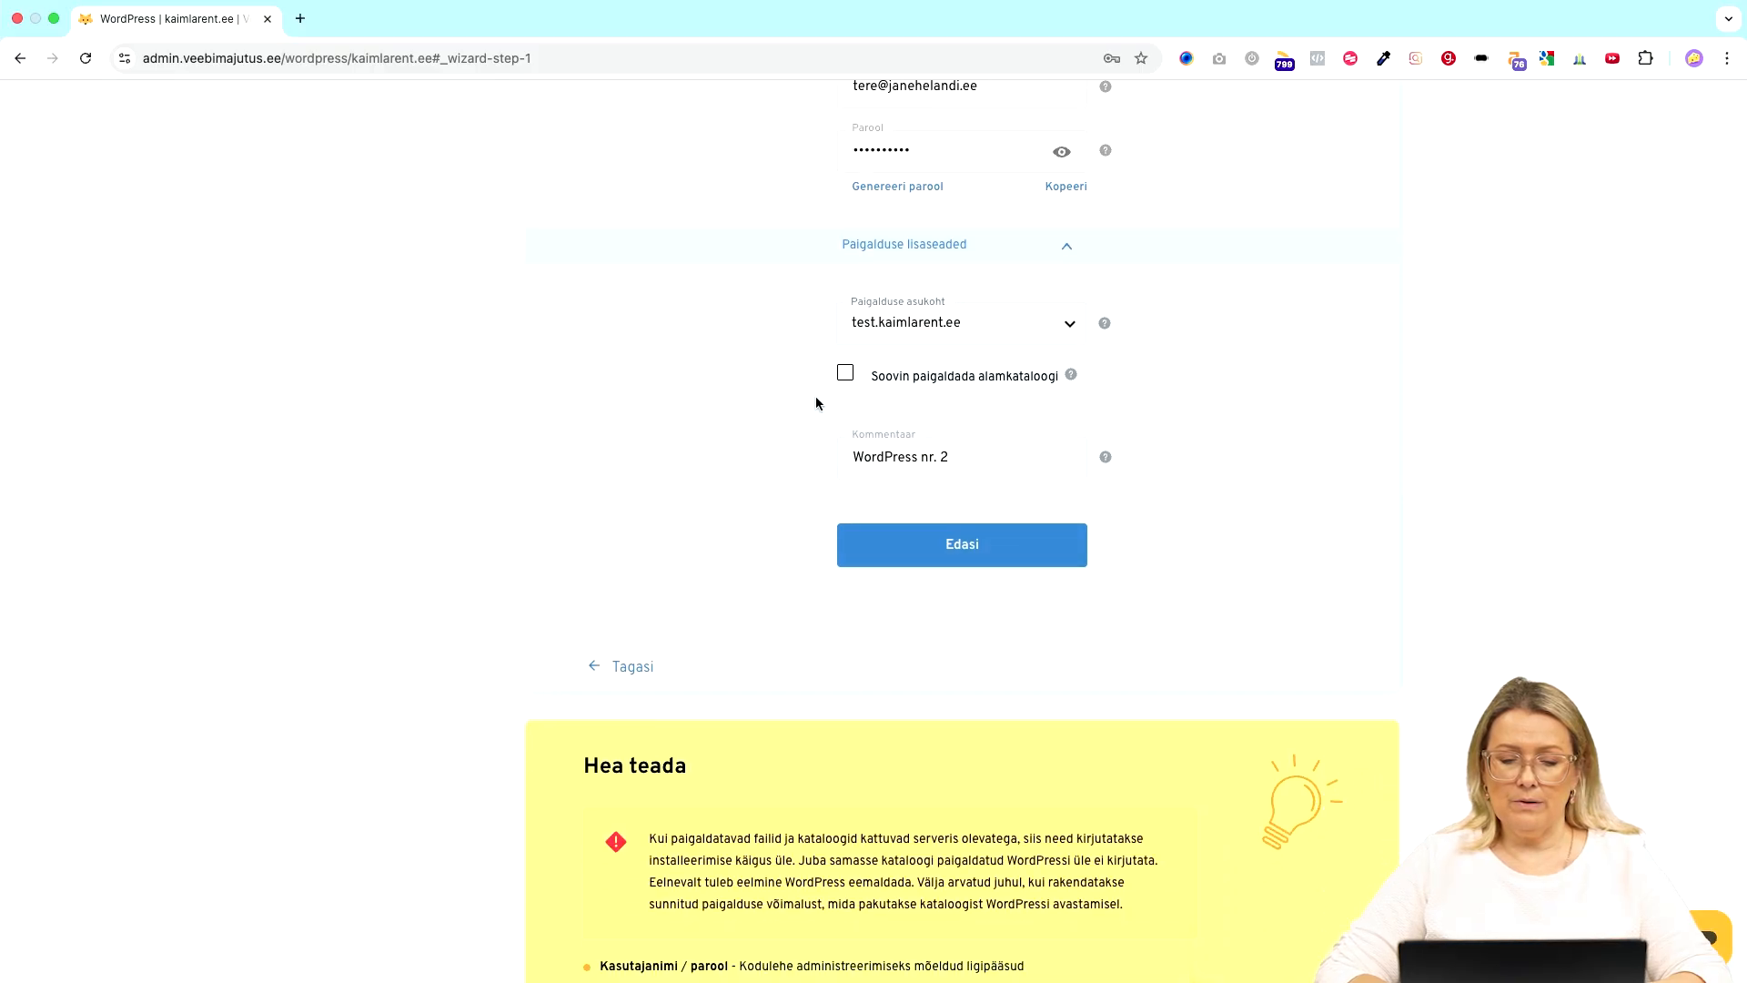
left_click(970, 545)
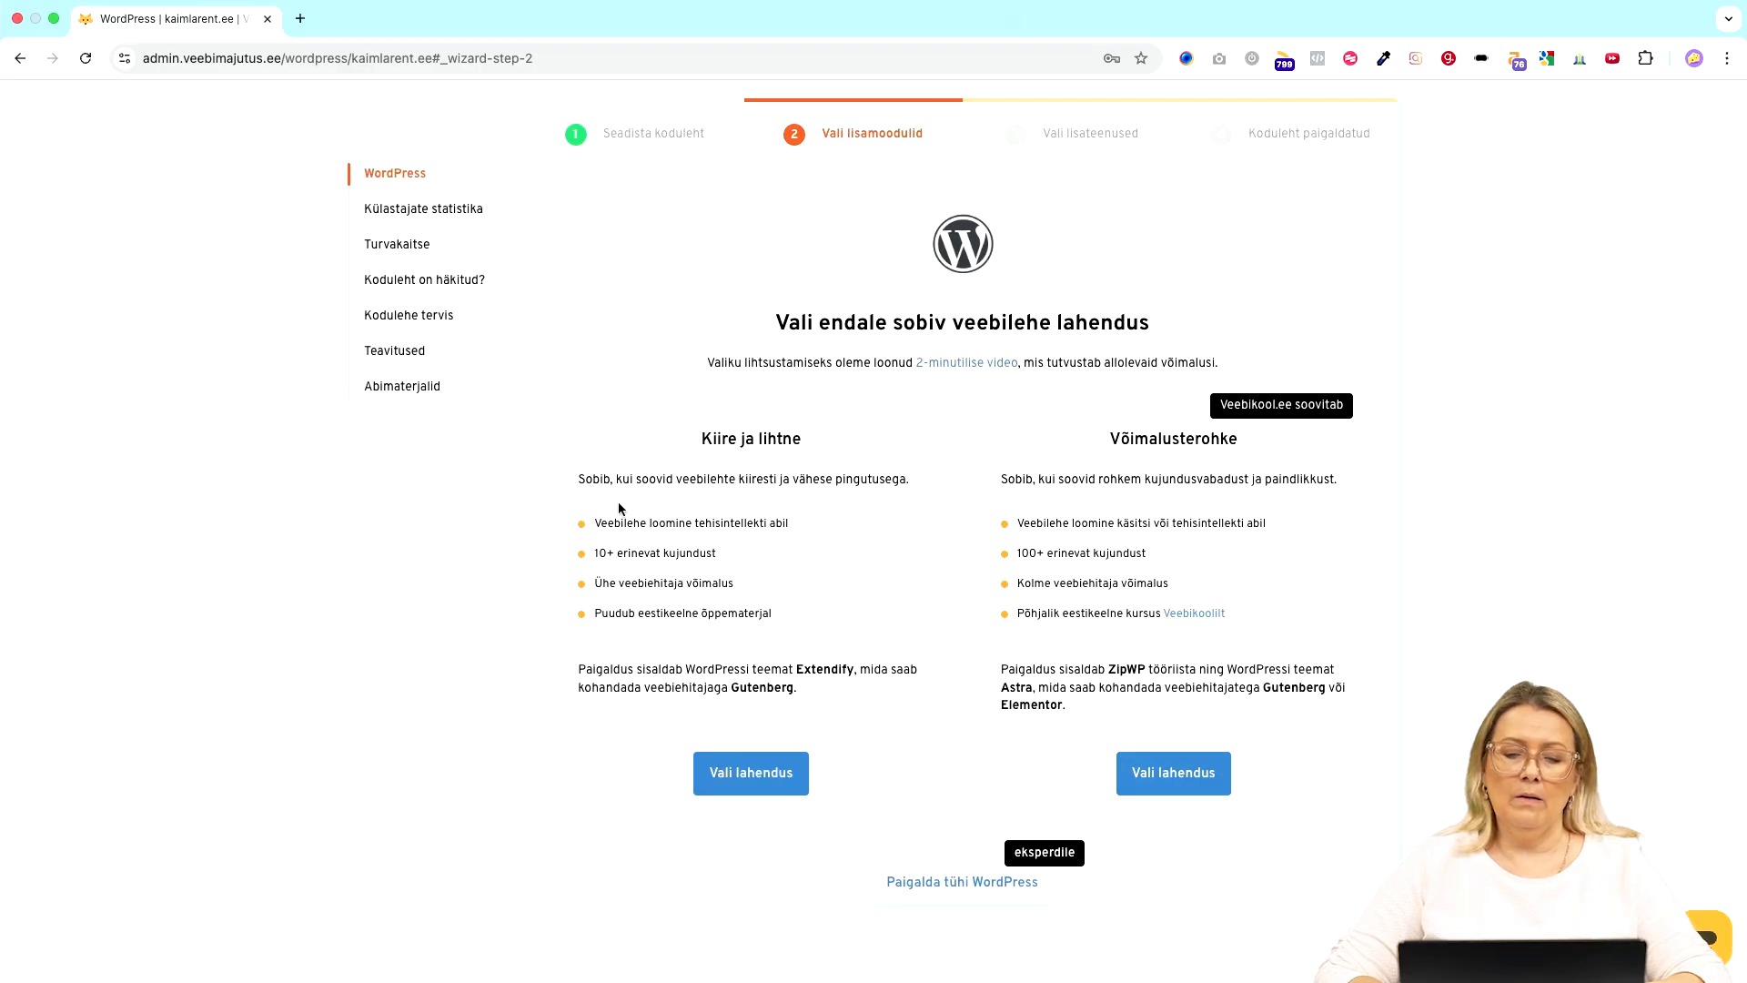
- Review the two solution options and highlight the Extendify theme paragraph
scroll(663, 616, "down", 3)
scroll(667, 623, "up", 4)
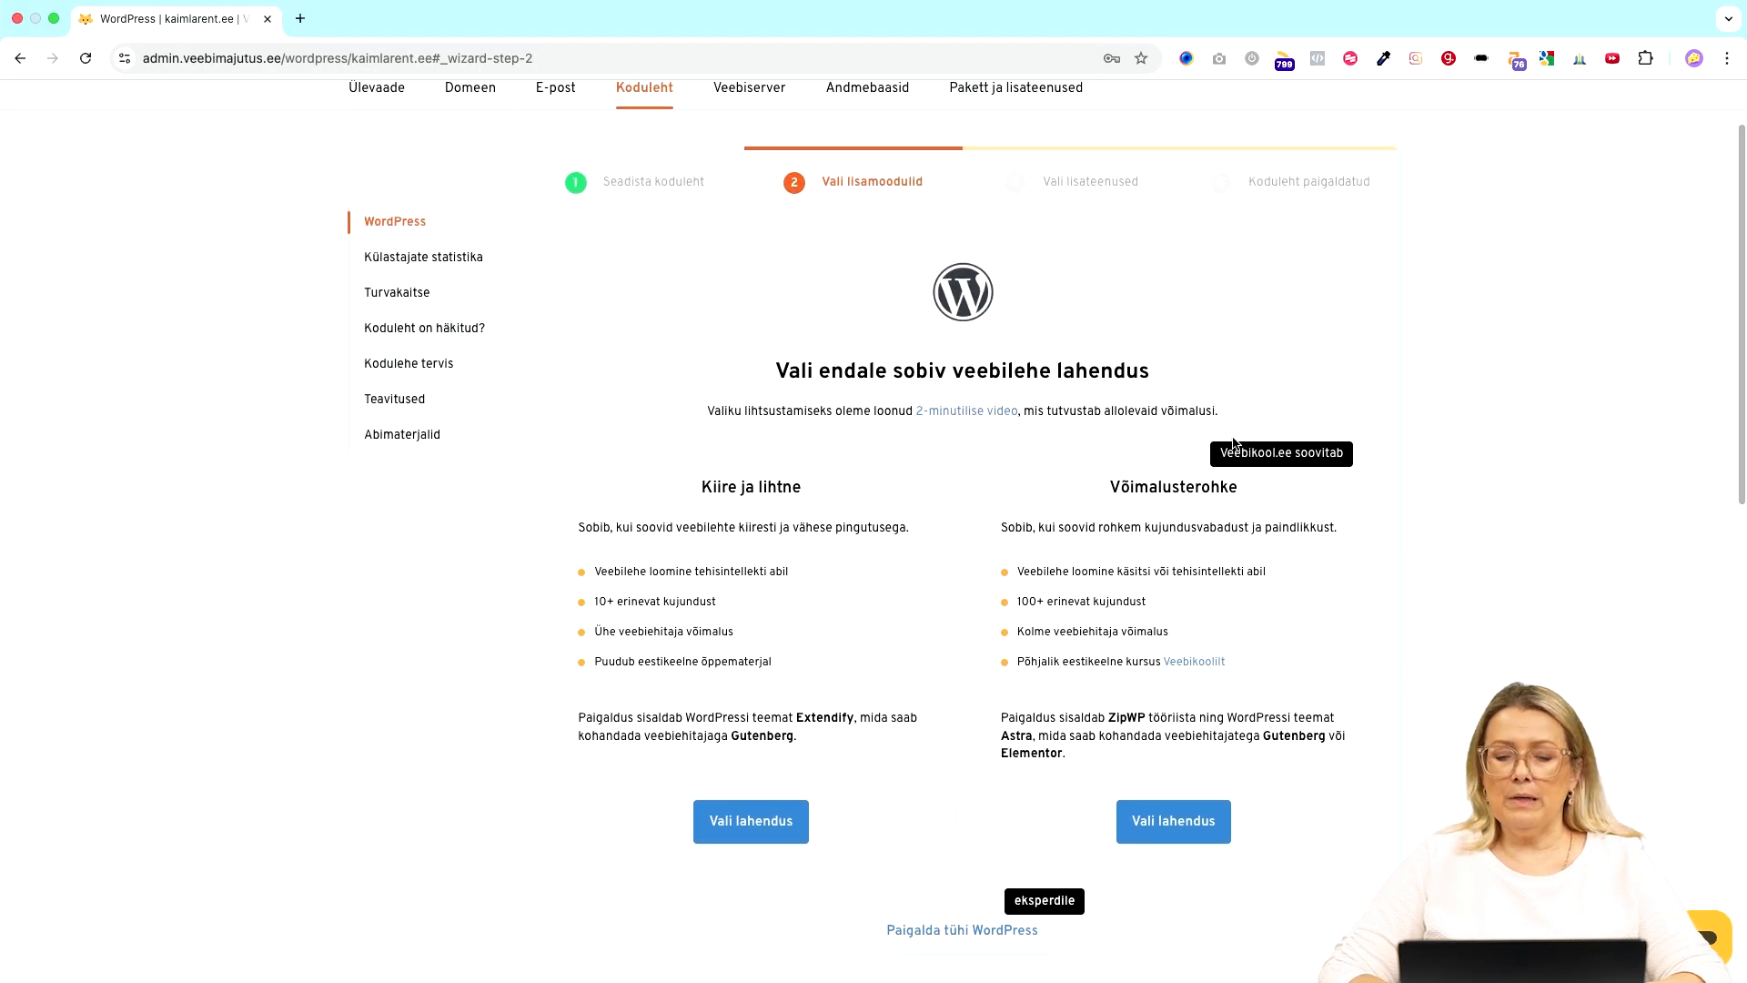
scroll(822, 695, "down", 2)
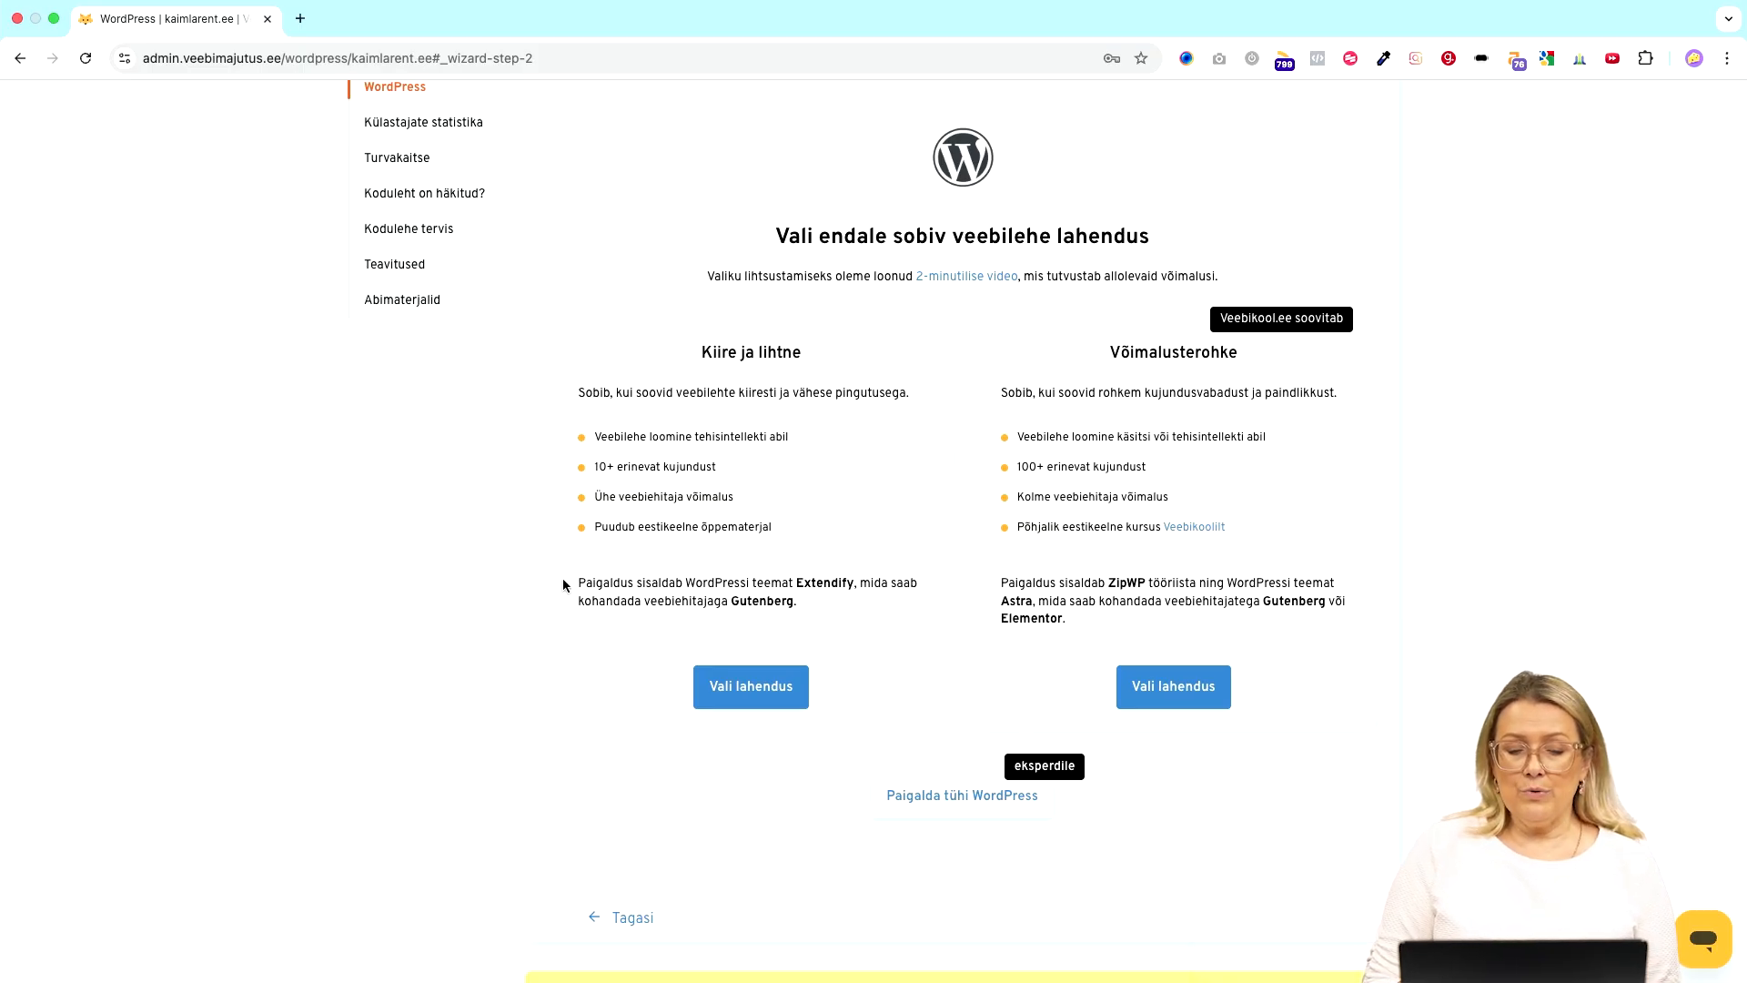
left_click_drag(564, 580, 864, 617)
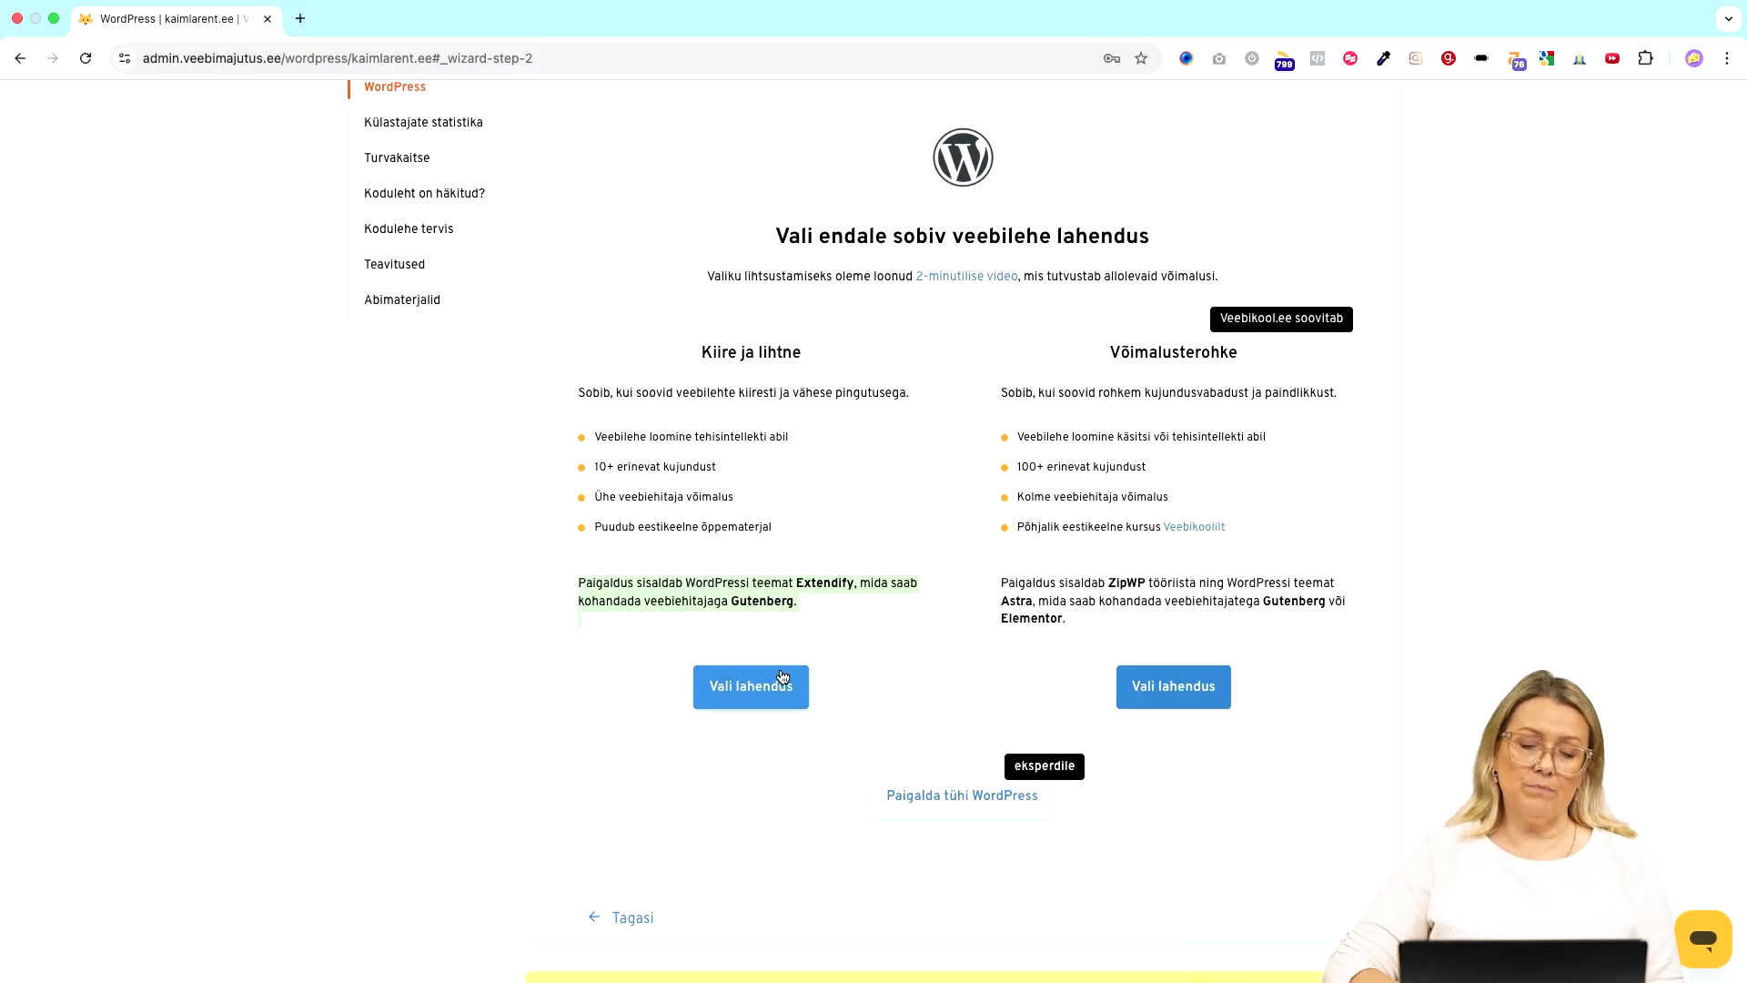
- Choose 'Kiire ja lihtne' and install the site without the security add-on
left_click(741, 696)
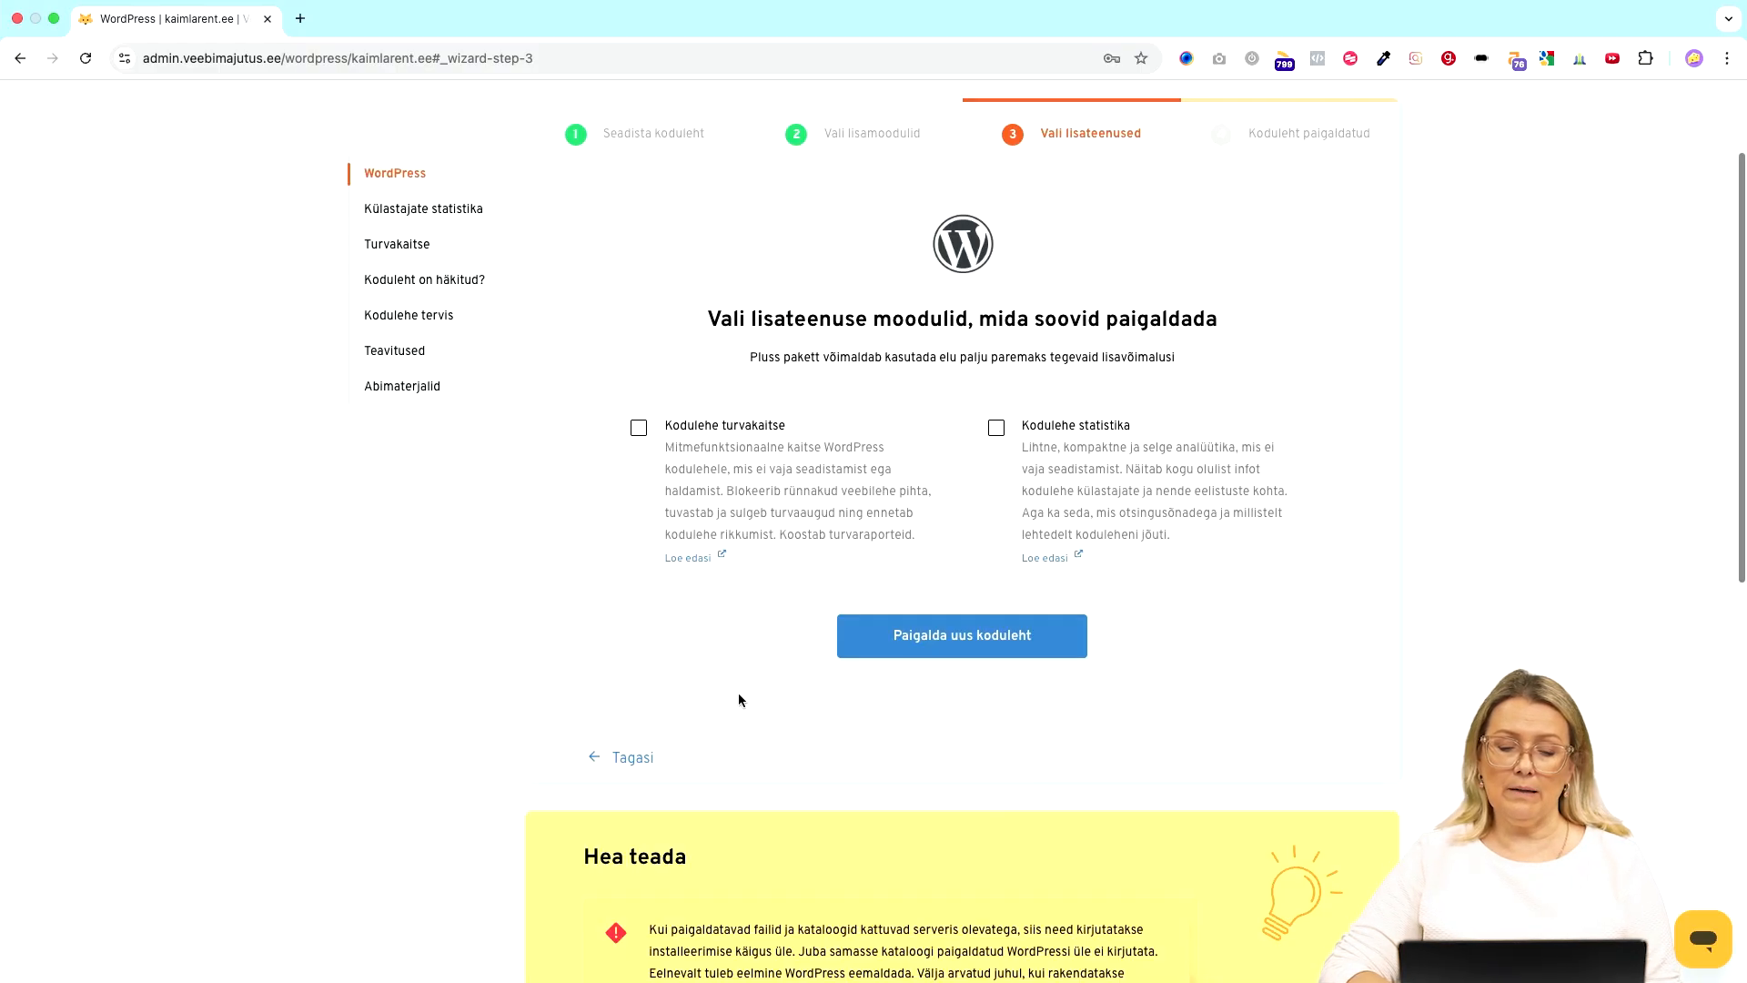
left_click(882, 424)
left_click(851, 421)
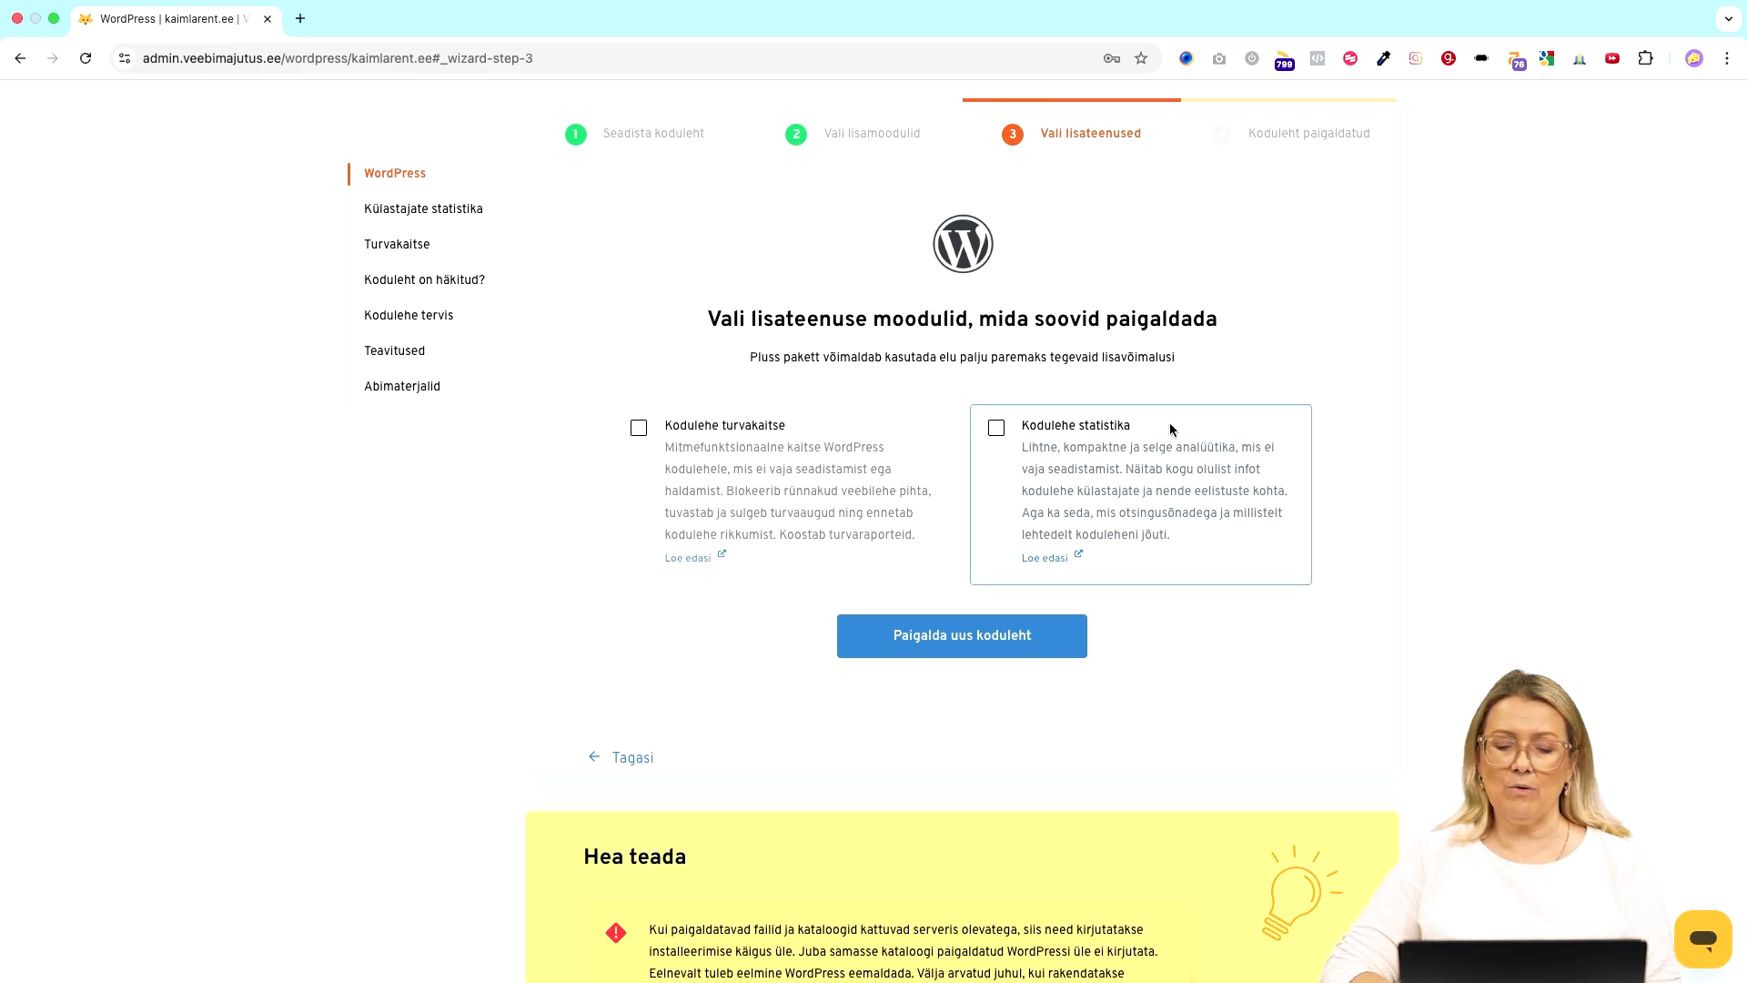
left_click(978, 638)
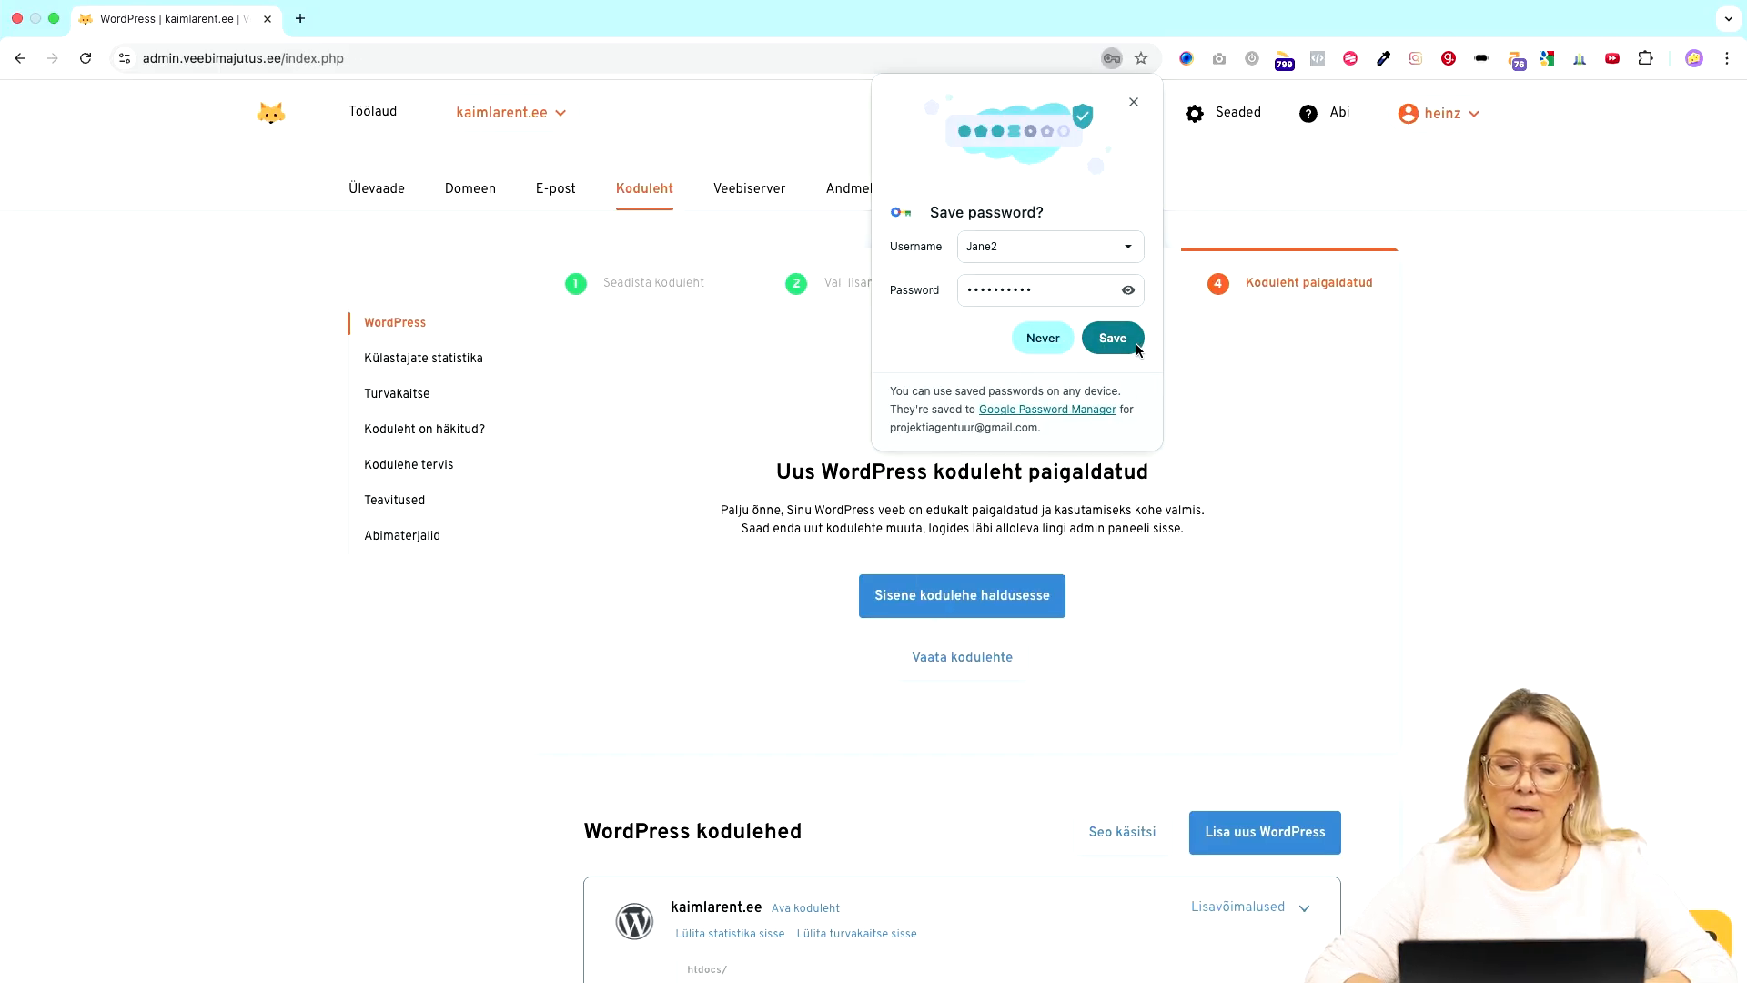
- Decline saving the password and scroll down to the WordPress sites list
left_click(1037, 348)
scroll(977, 620, "down", 6)
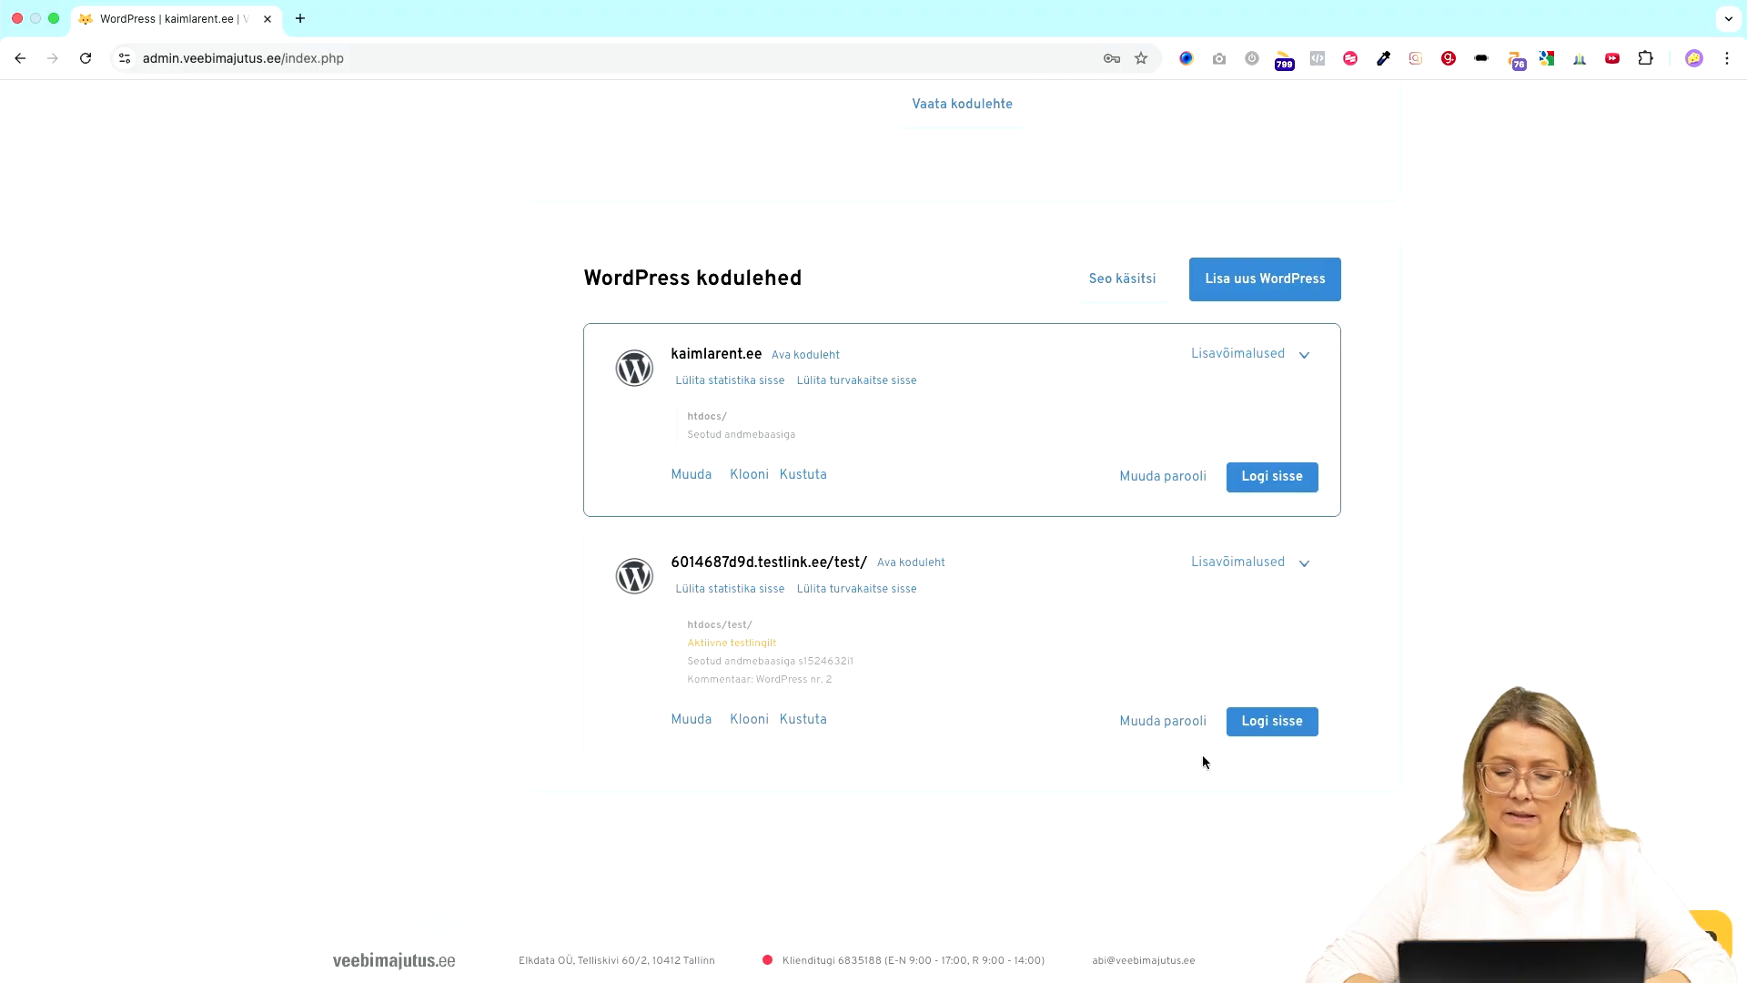
- Log into the new test WordPress site and select its 'Minu koduleht' title
left_click(1272, 722)
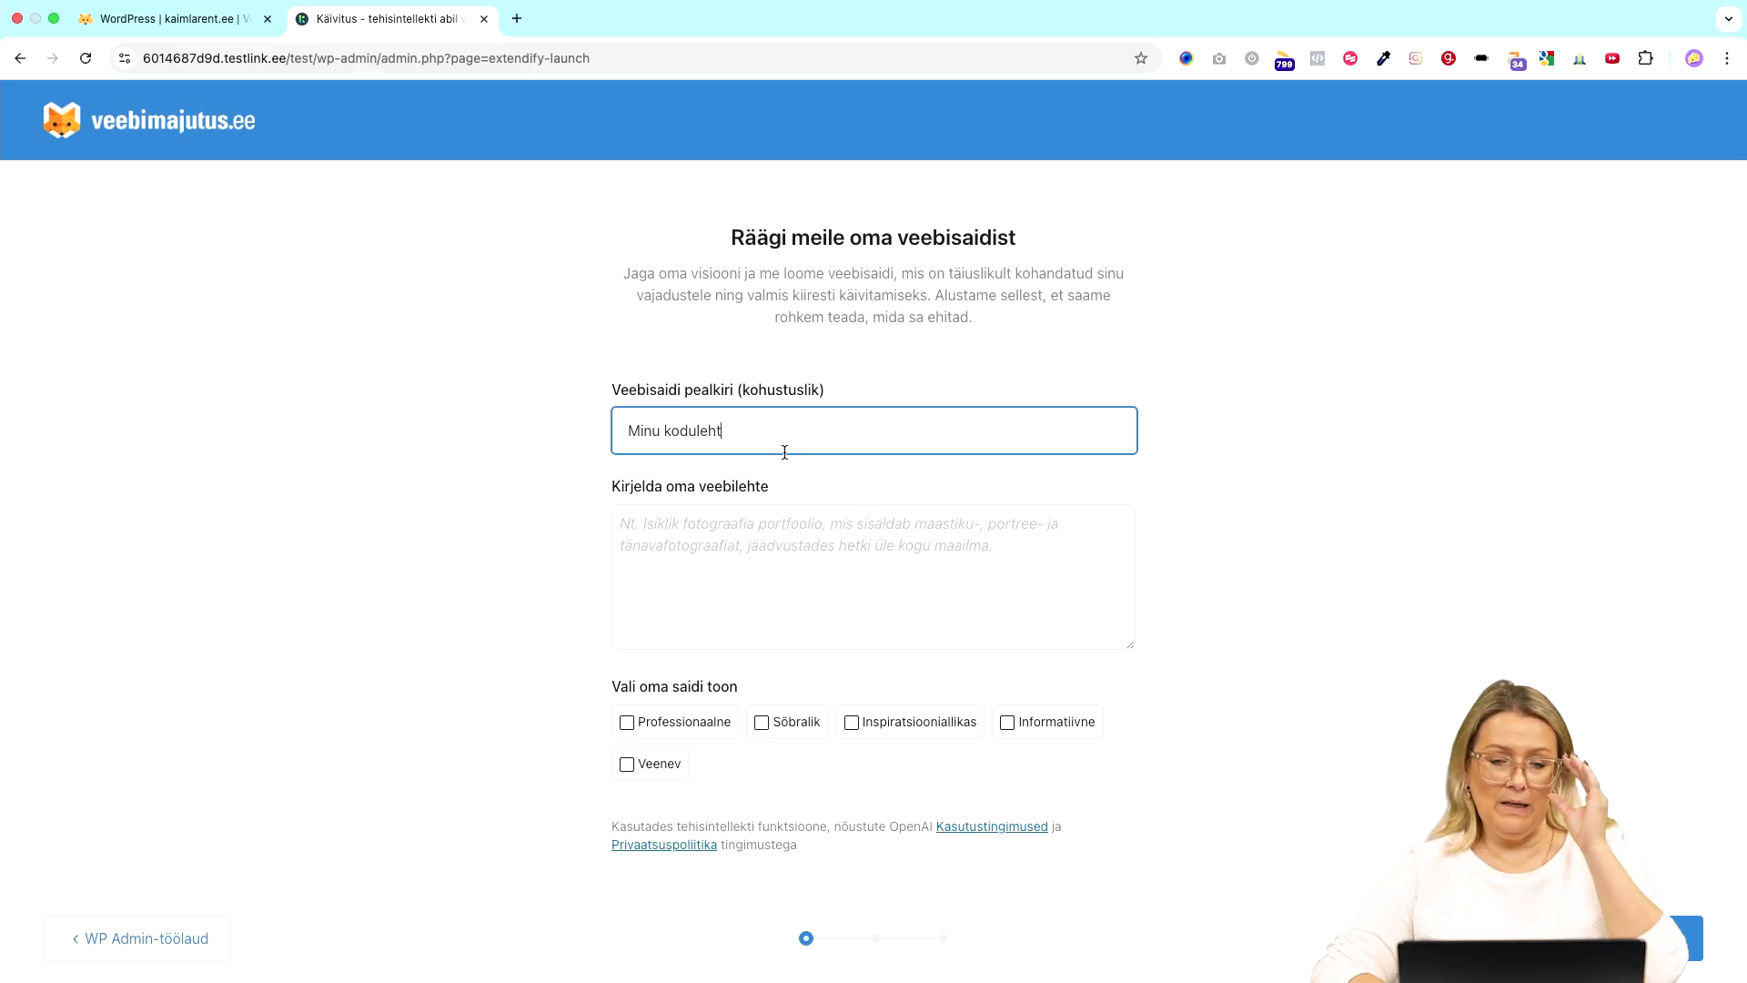
left_click_drag(770, 434, 534, 437)
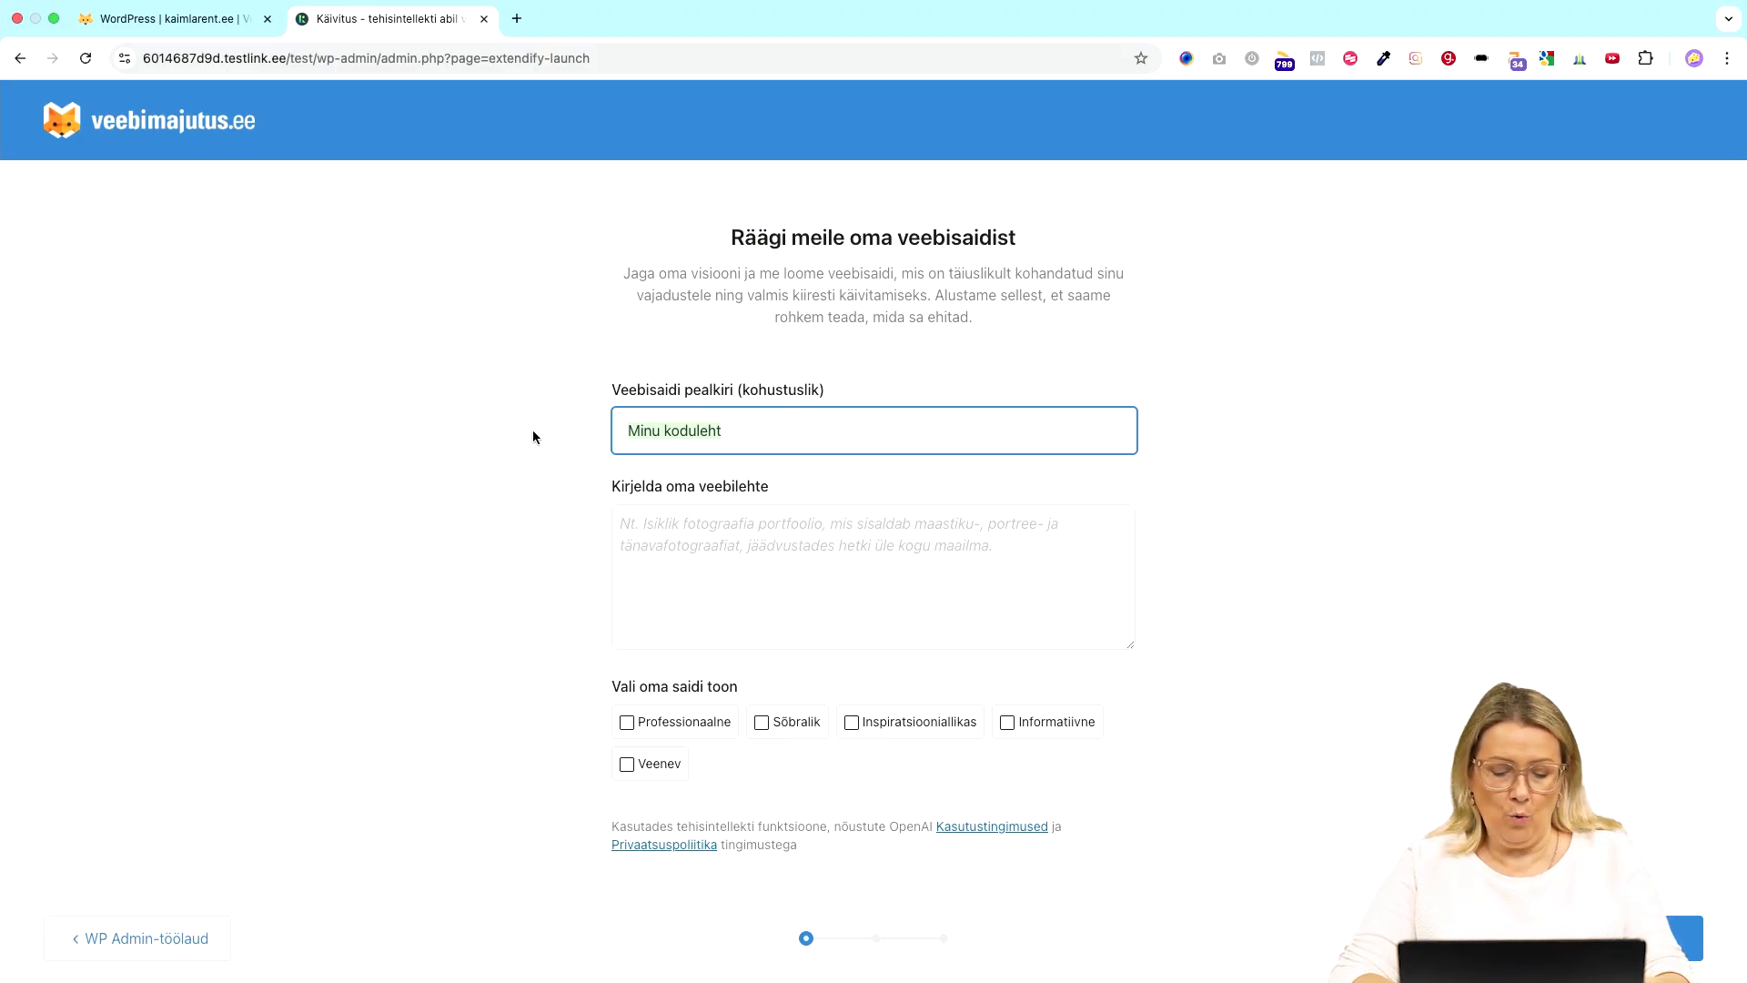
- Retitle the site 'Keraamika koolitused Tallinnas' and move to the description field
type("Ke")
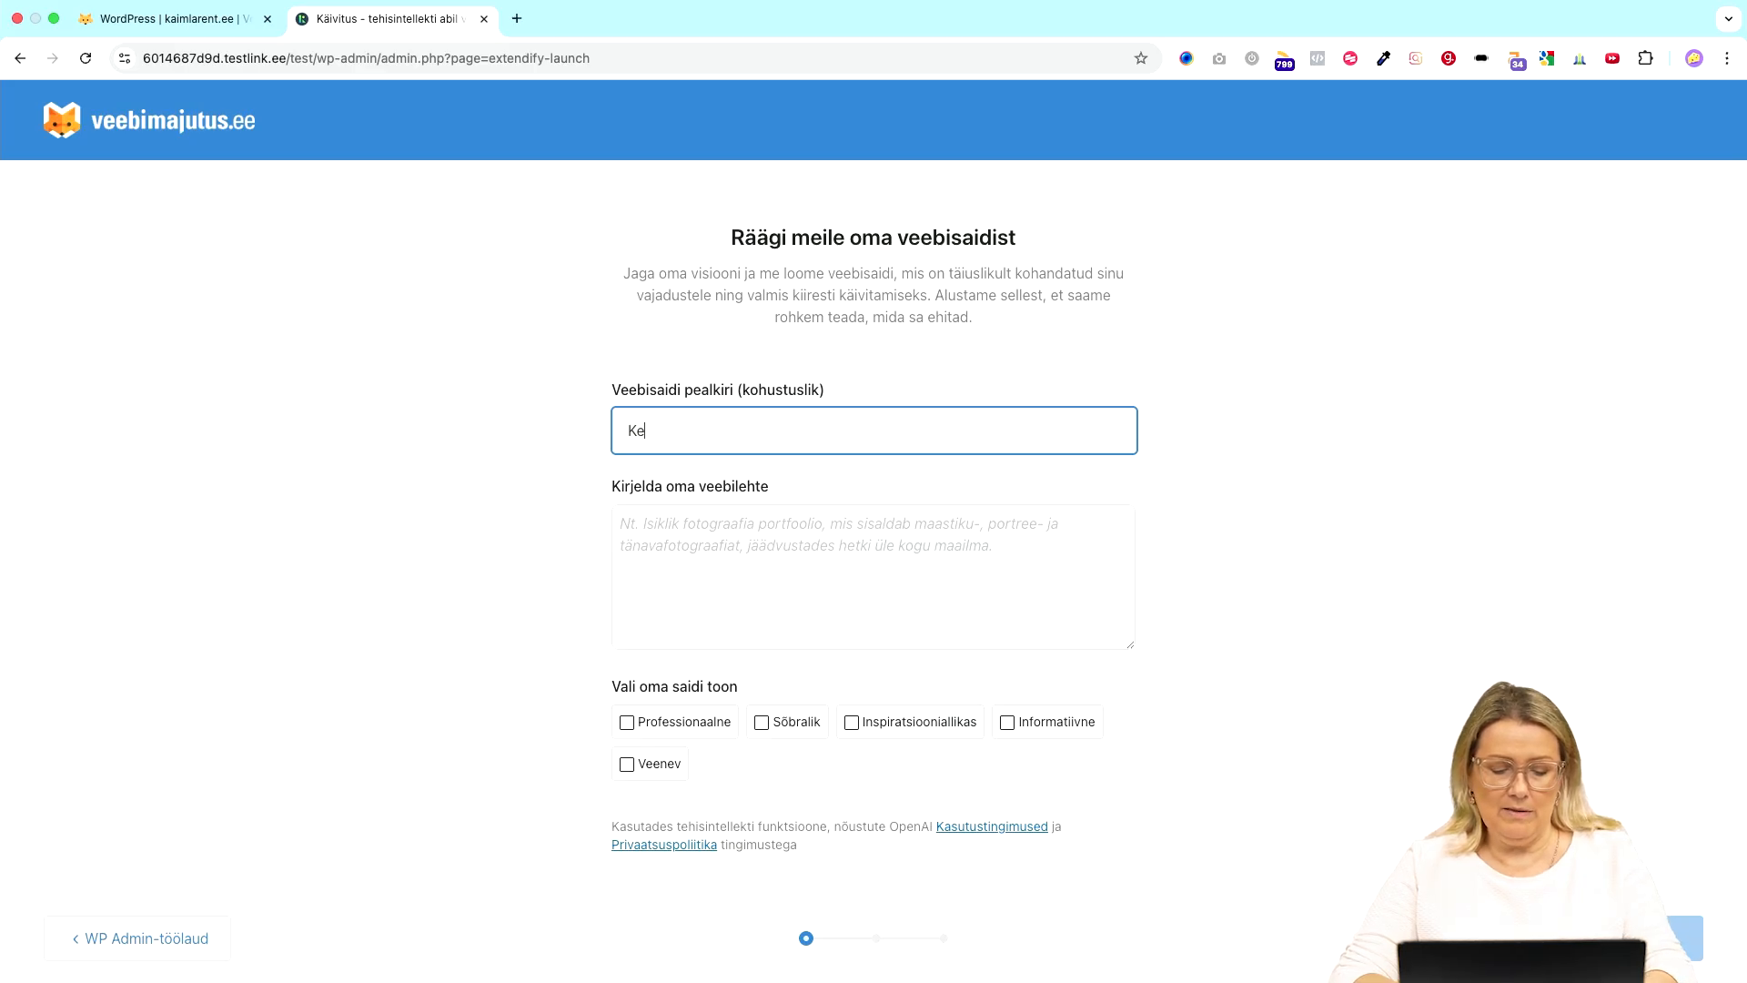
type("raamika ")
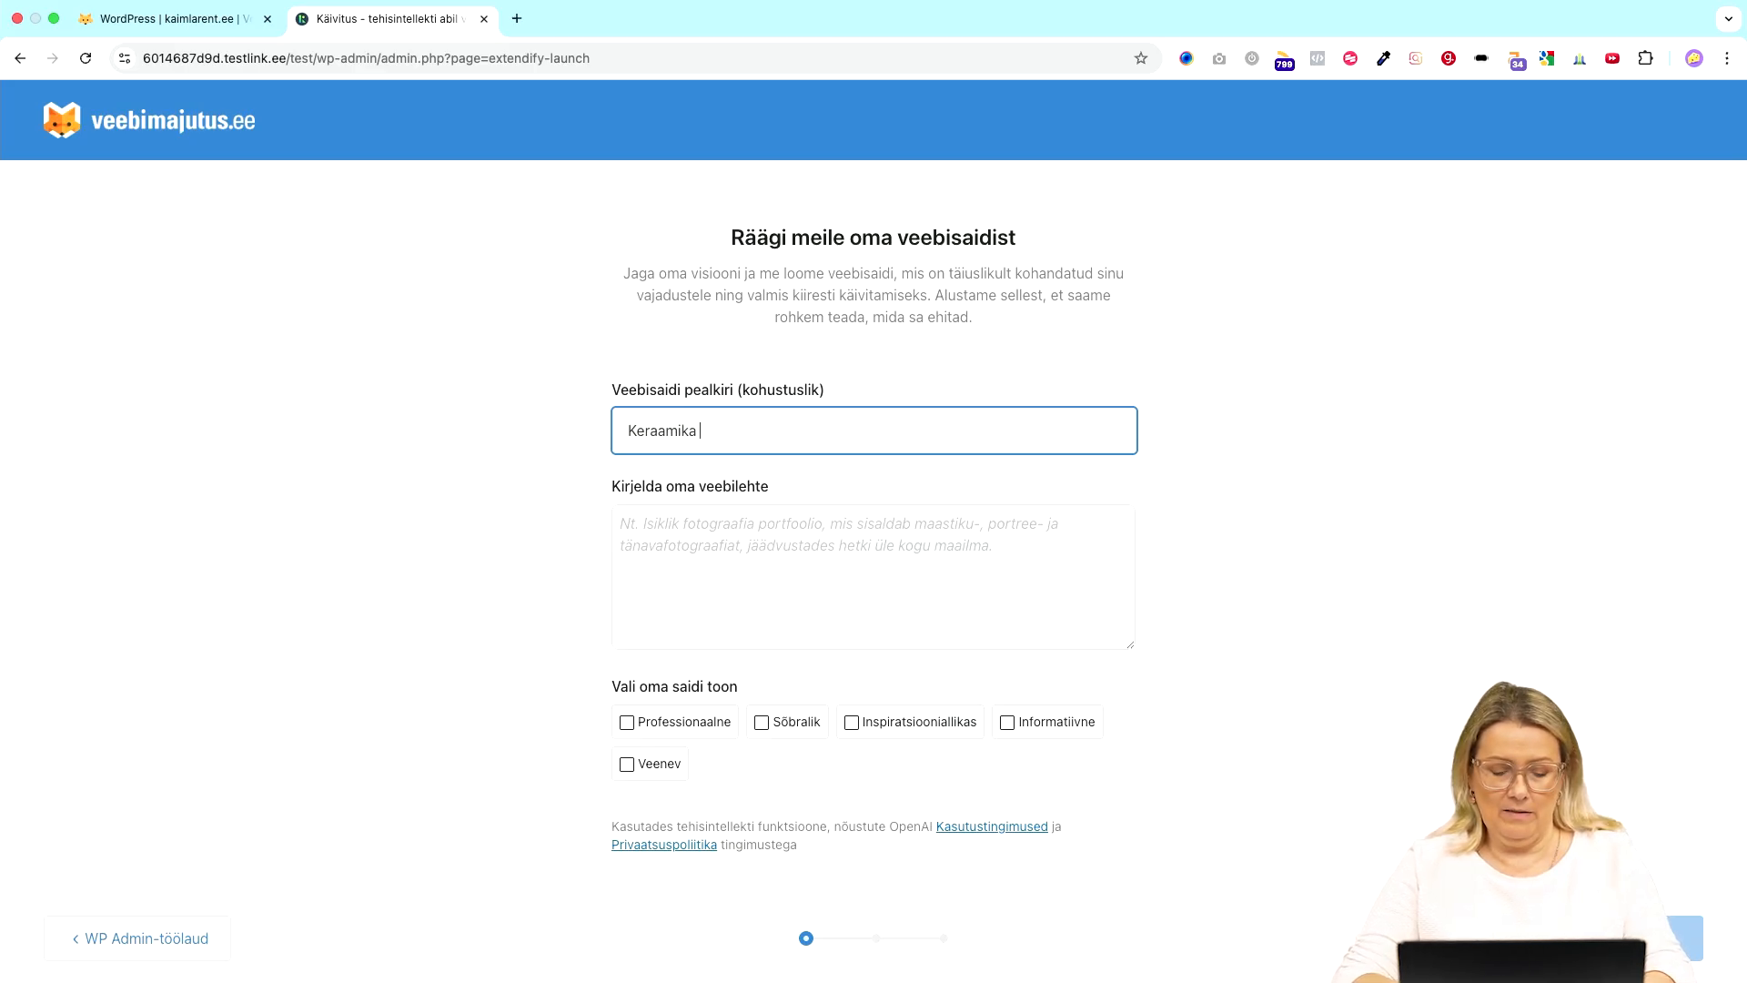
type("koolitu")
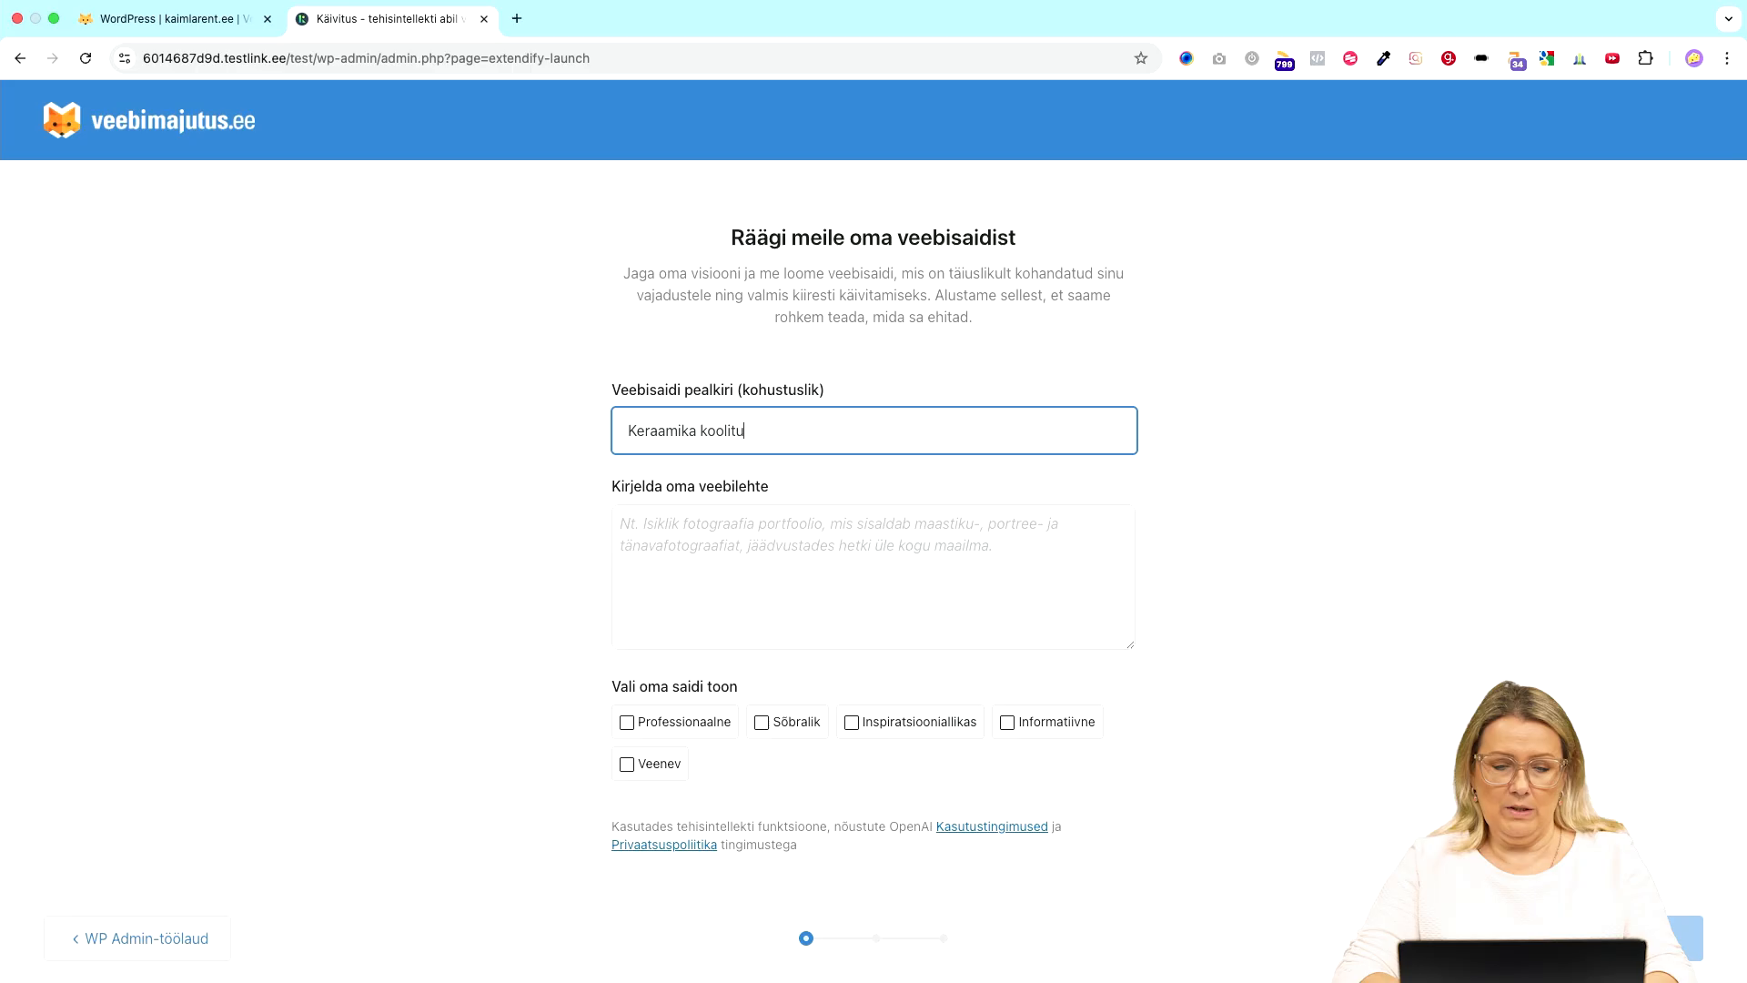
type("sed Tallinnas")
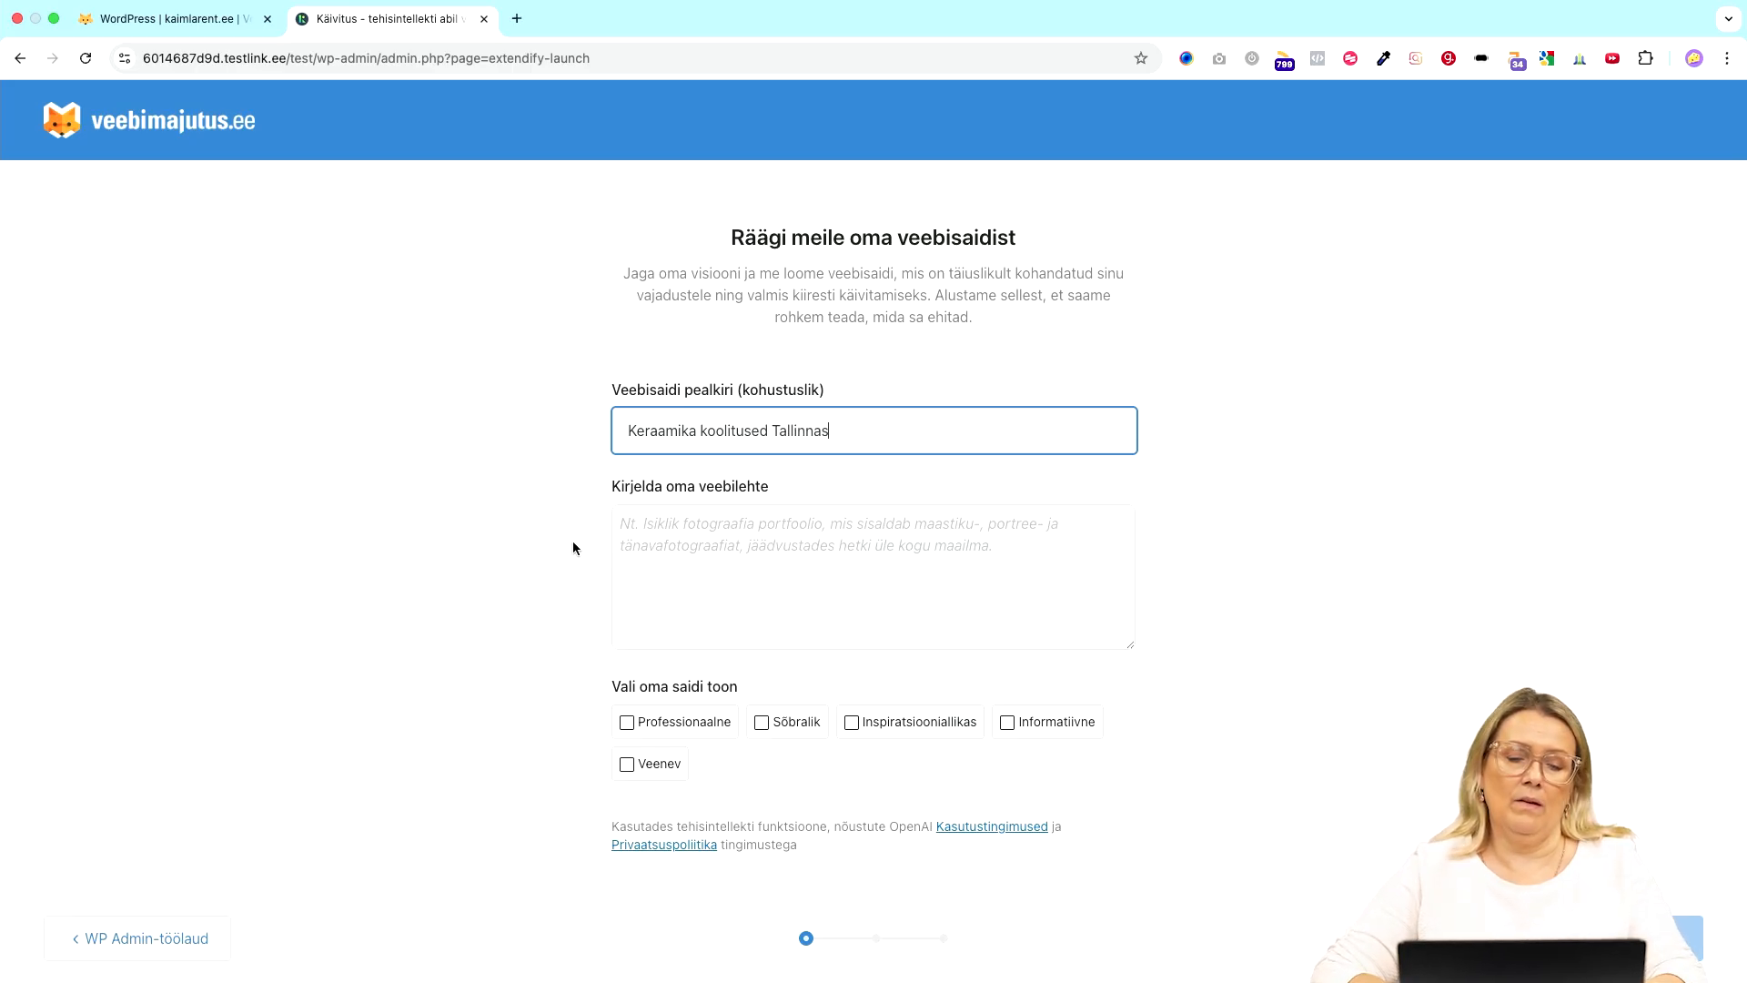
left_click(691, 585)
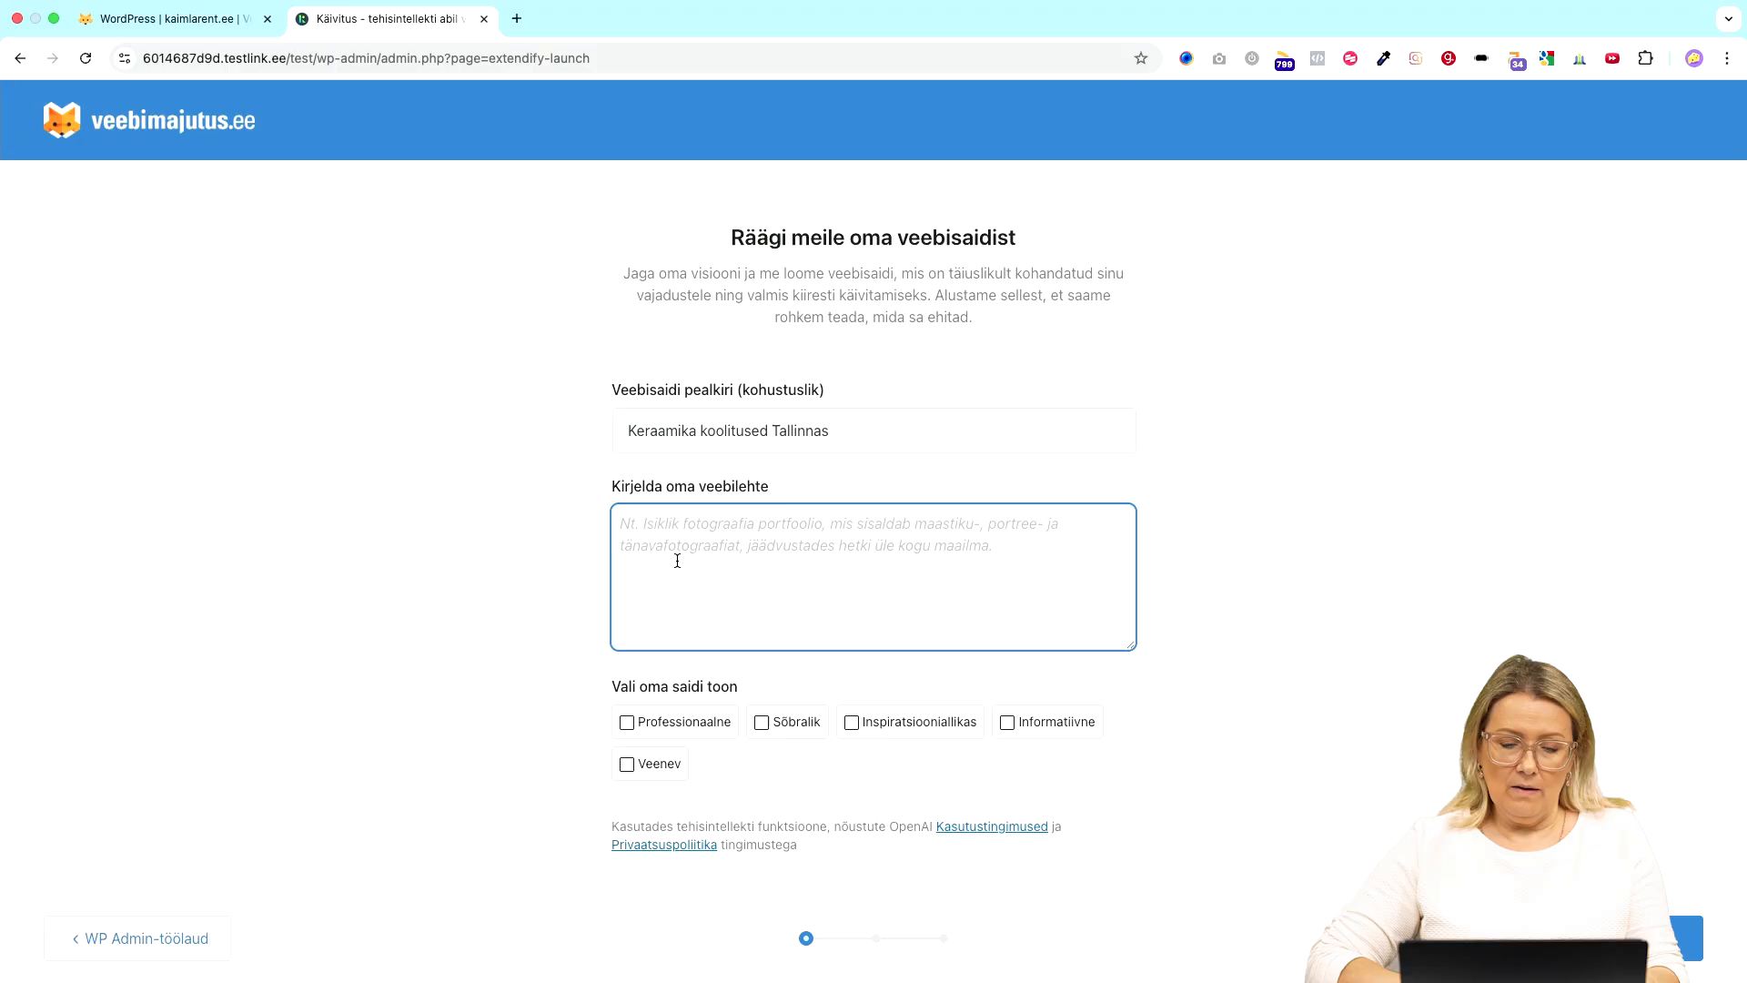
- Describe the site: Kalamaja hobby ceramics, 25+ years' experience, evening workshops twice a week
left_click_drag(865, 425, 616, 425)
key("super+c")
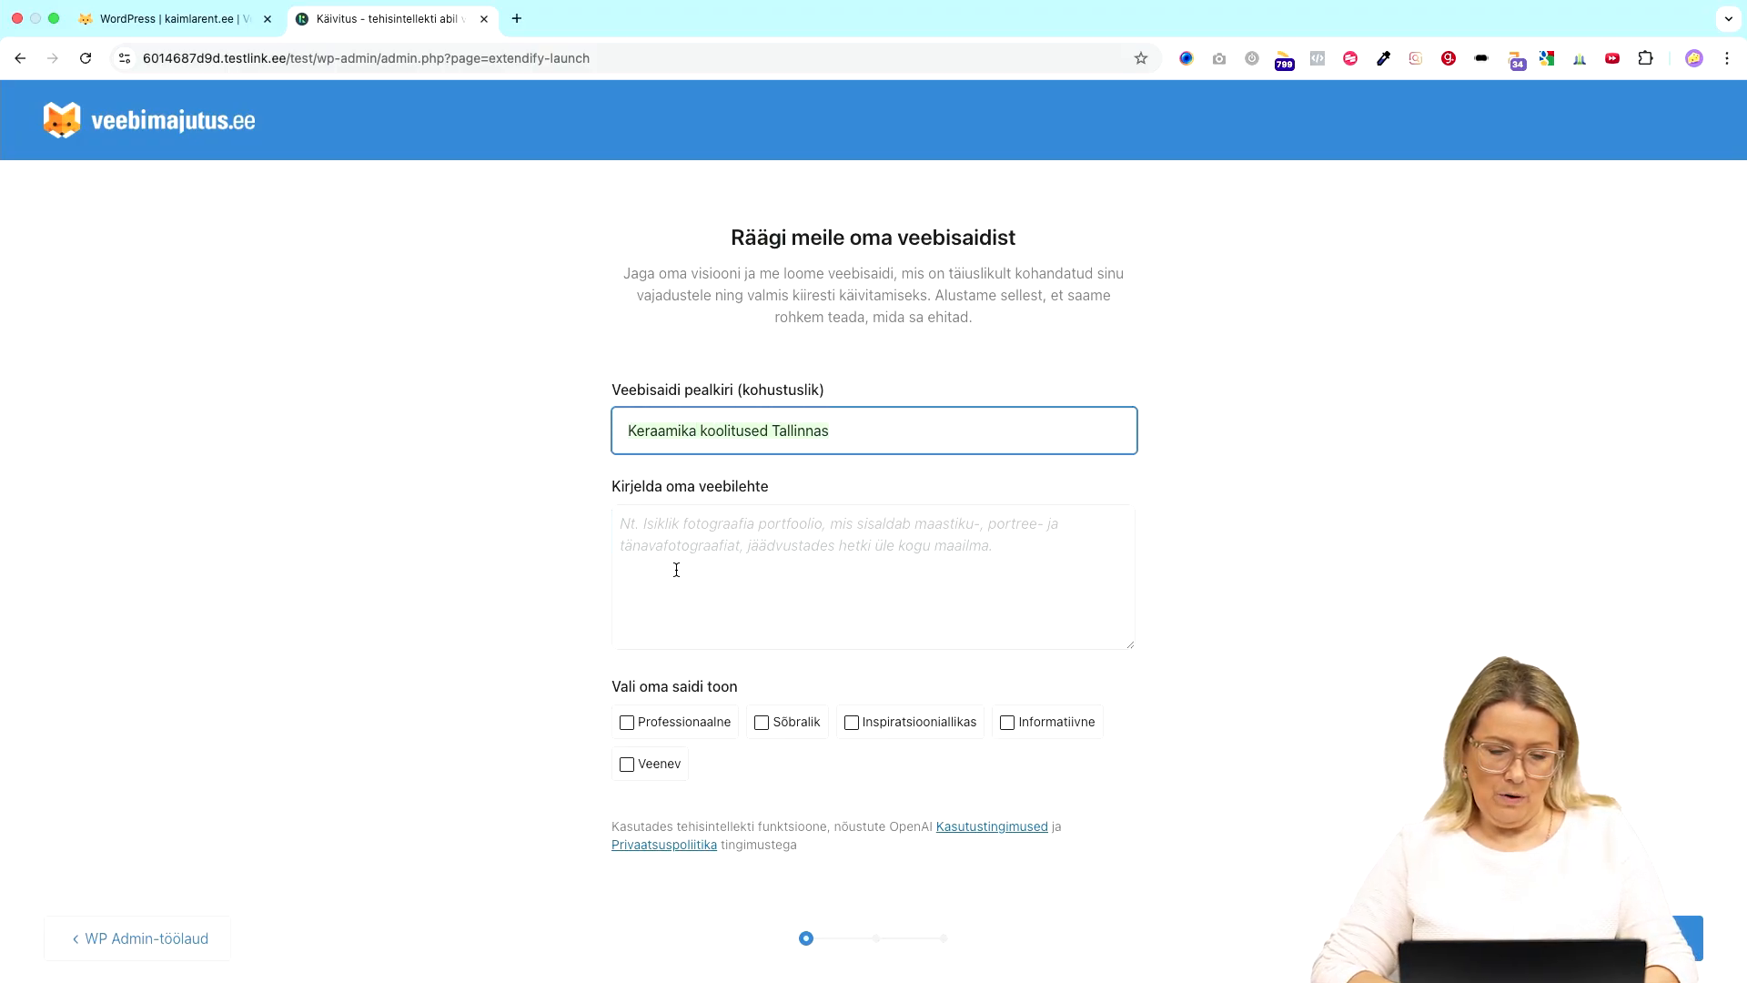
left_click(711, 576)
key("super+v")
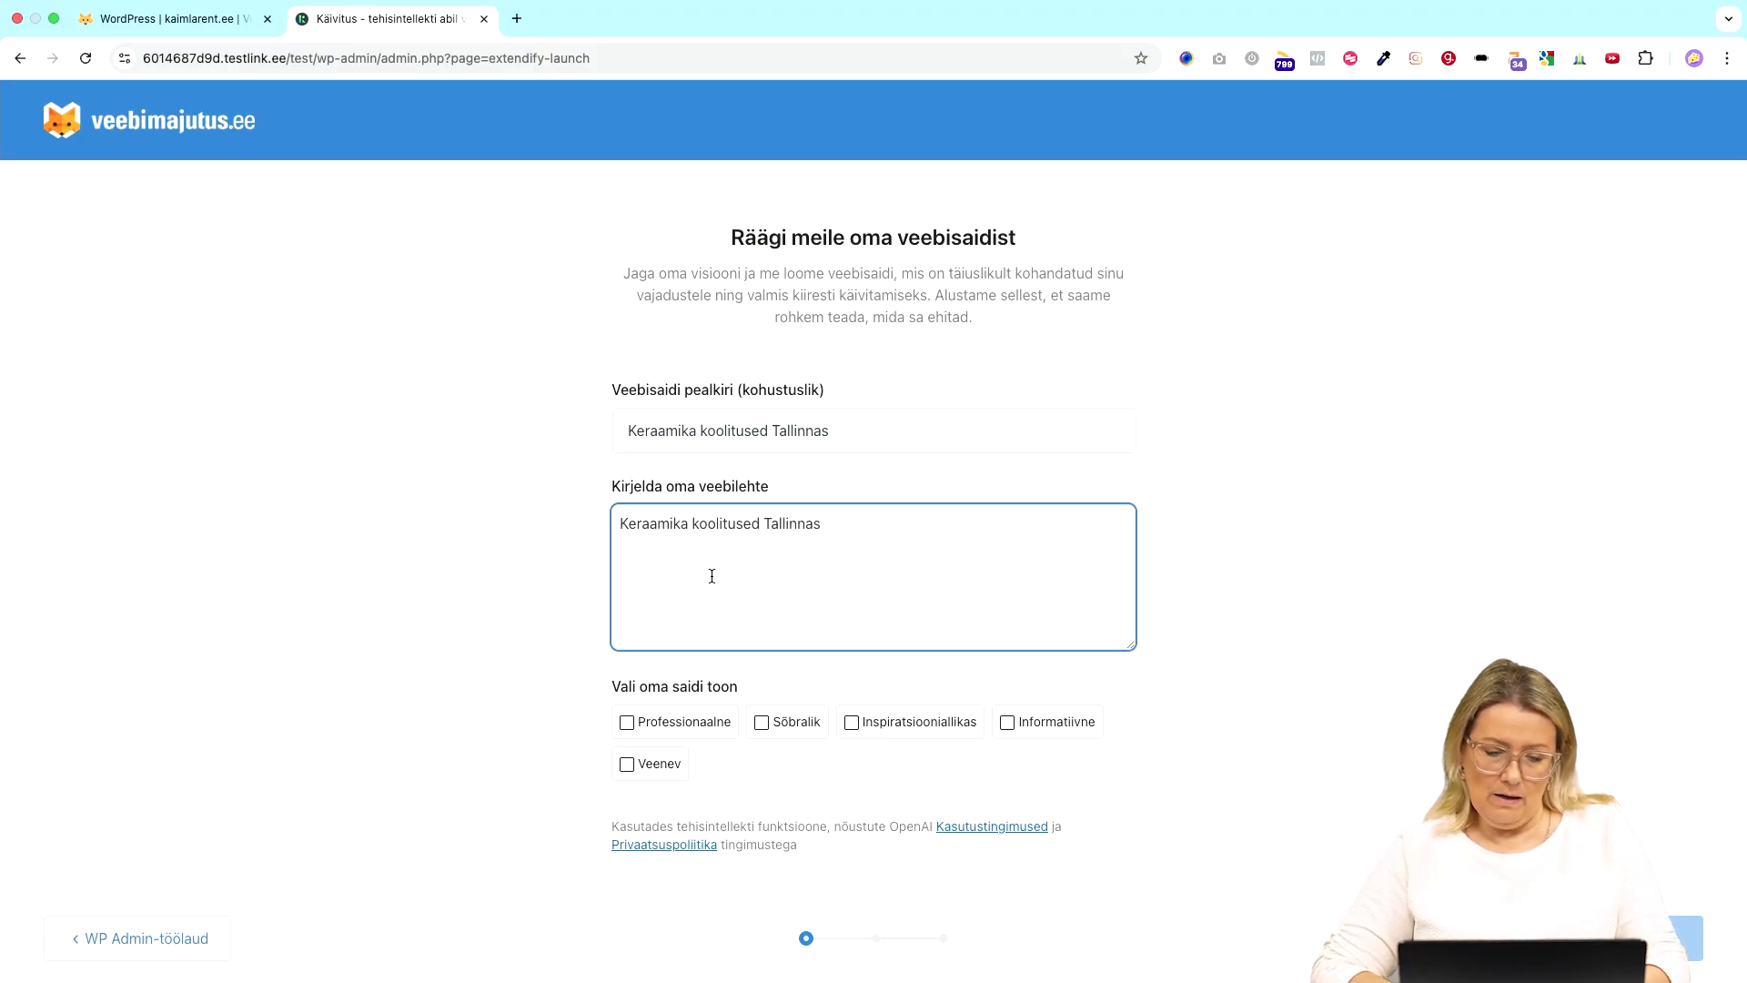
type(", ")
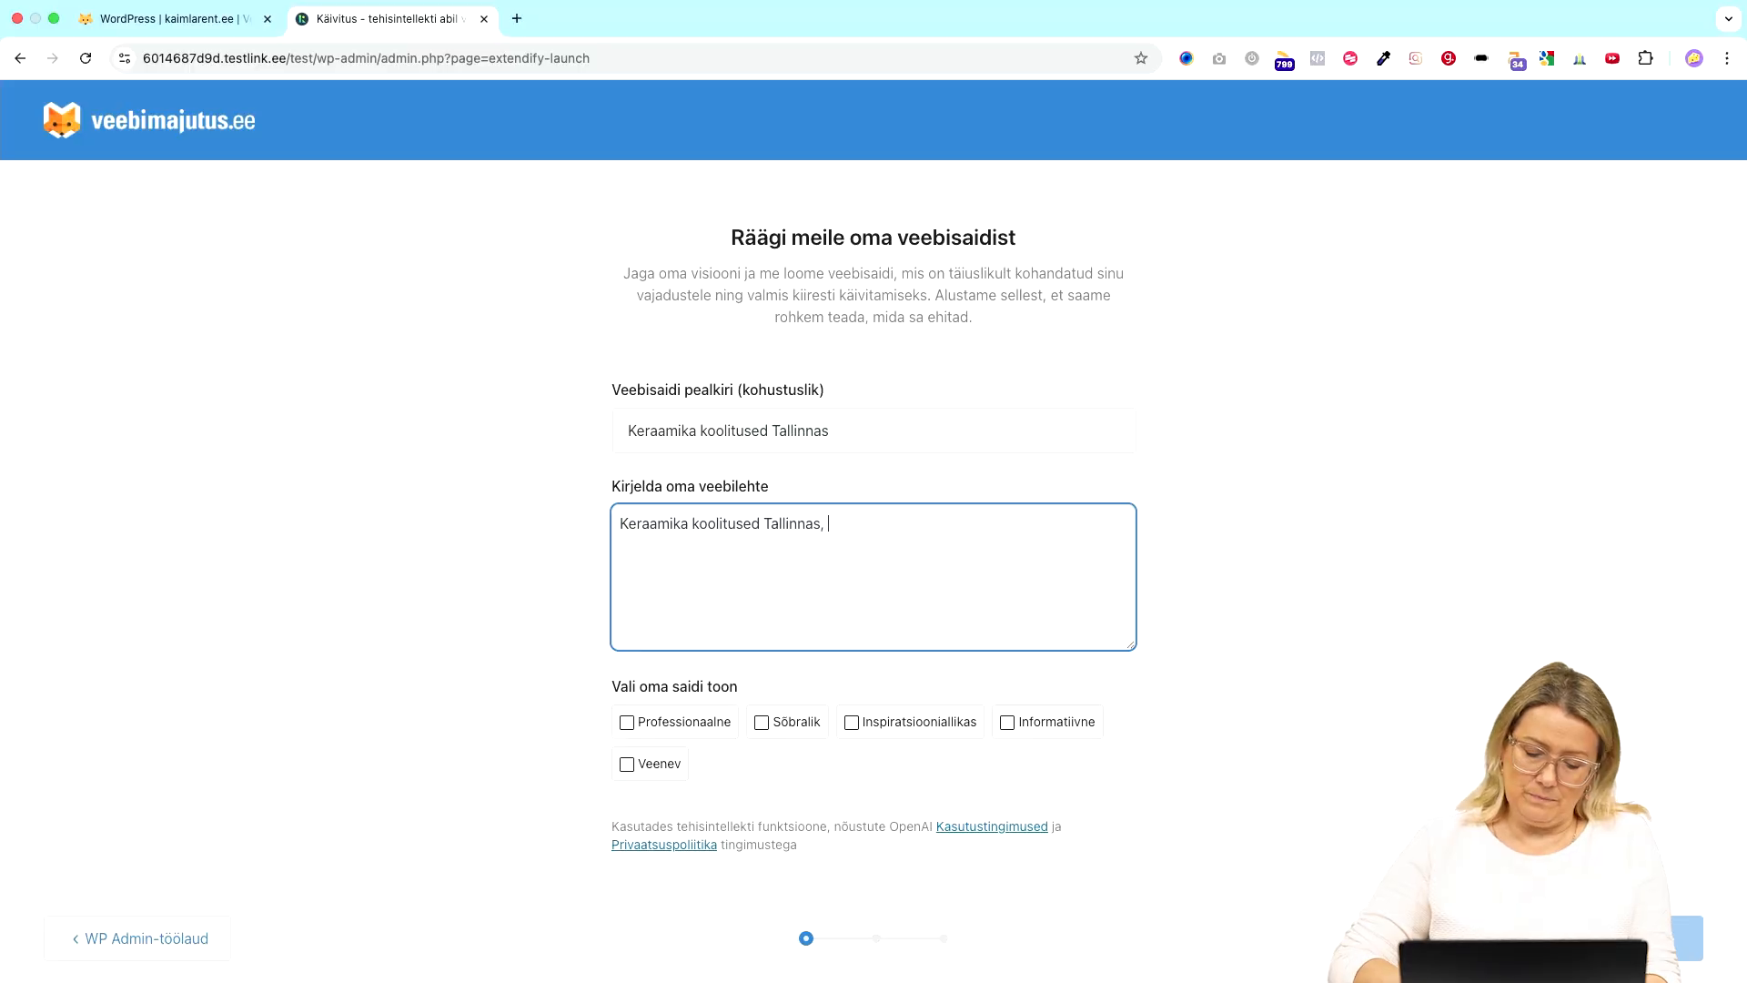
type("Kalamaja")
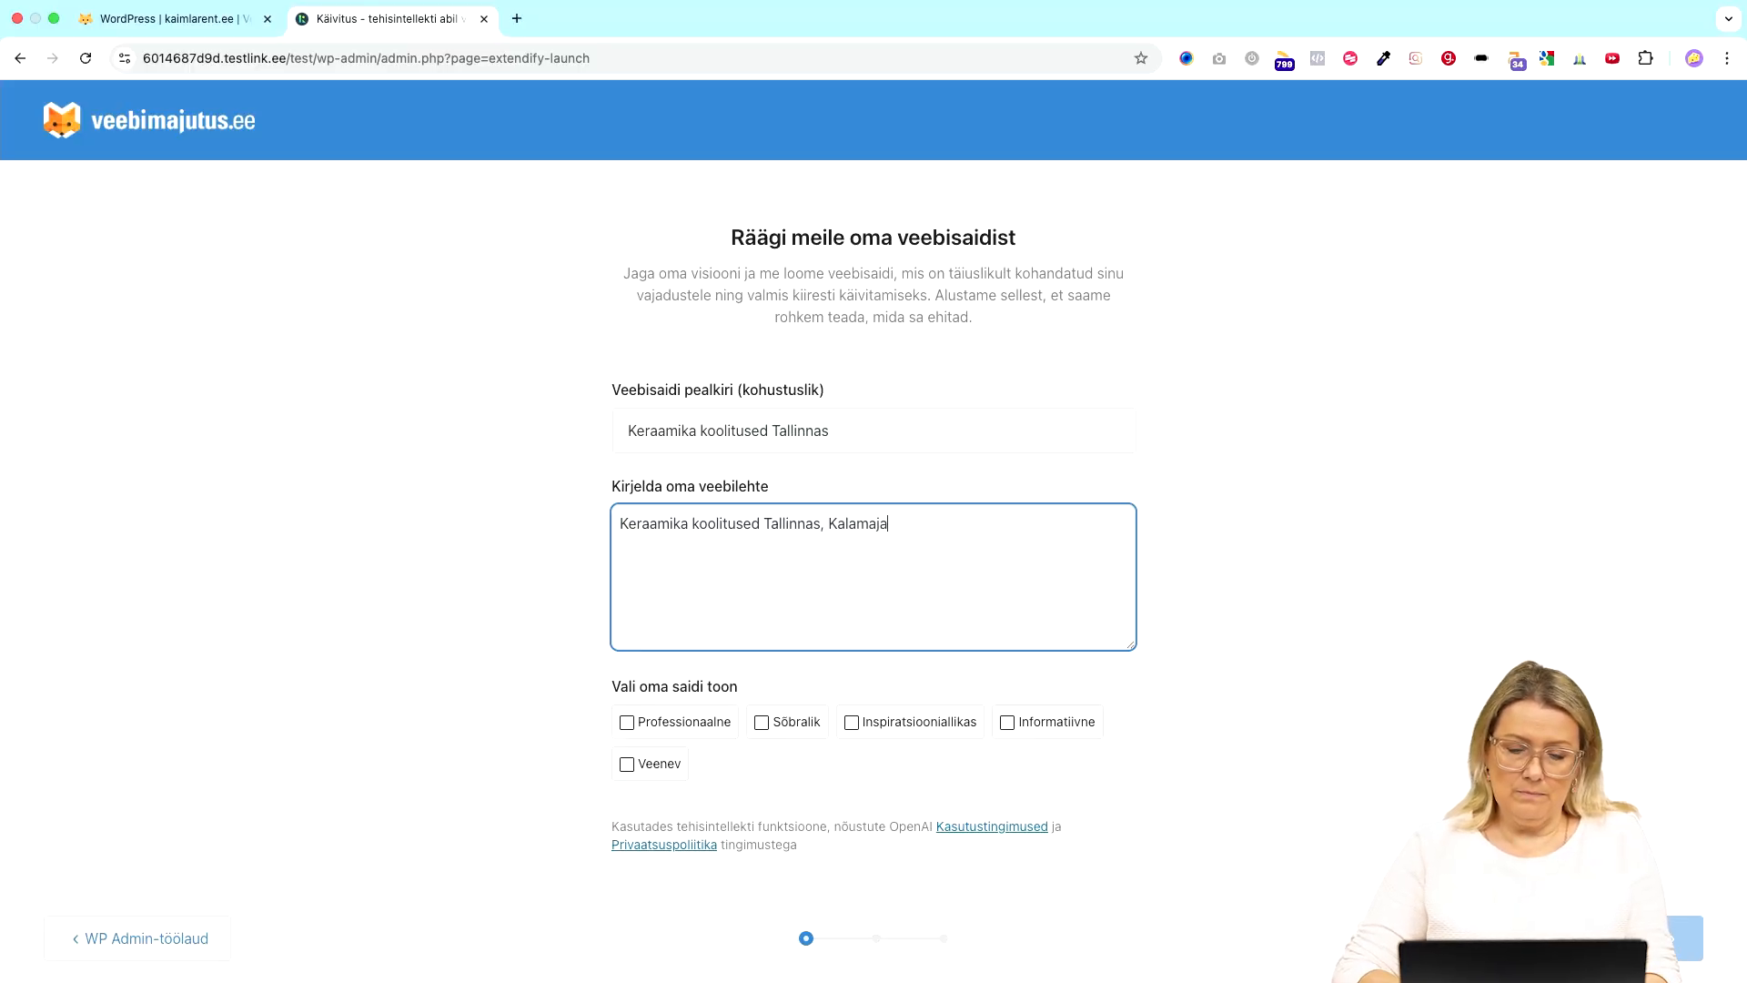
type("s hobi")
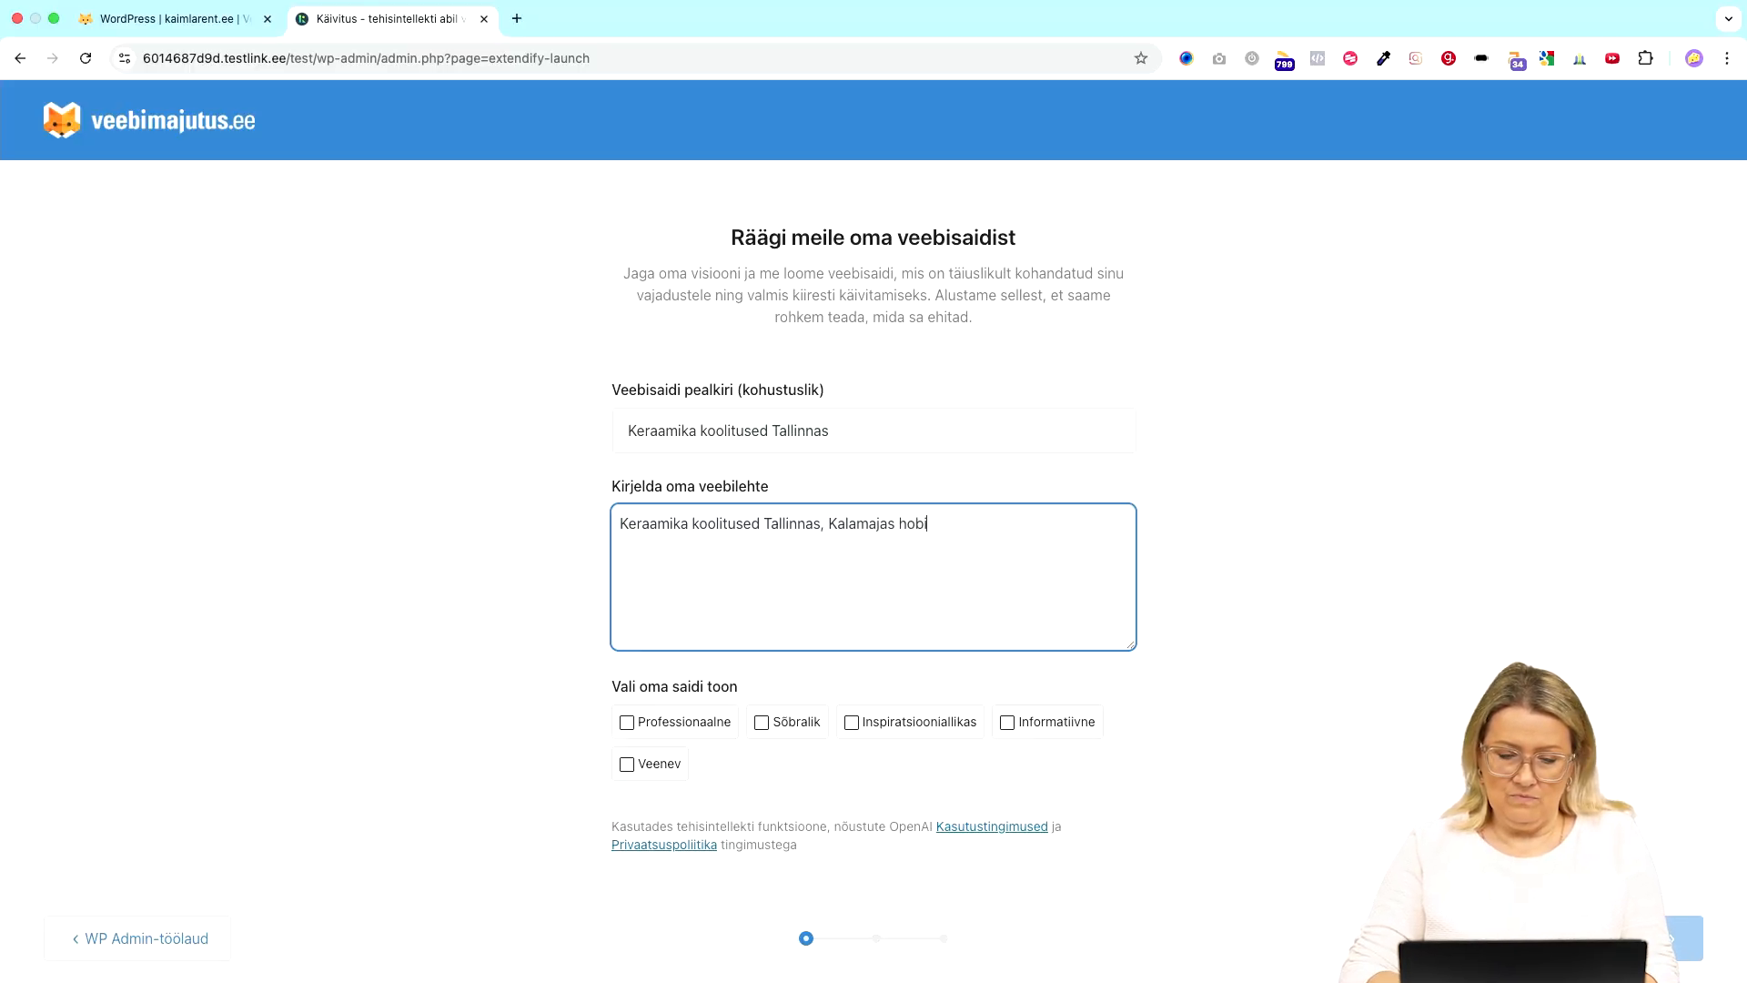
type(" keraami")
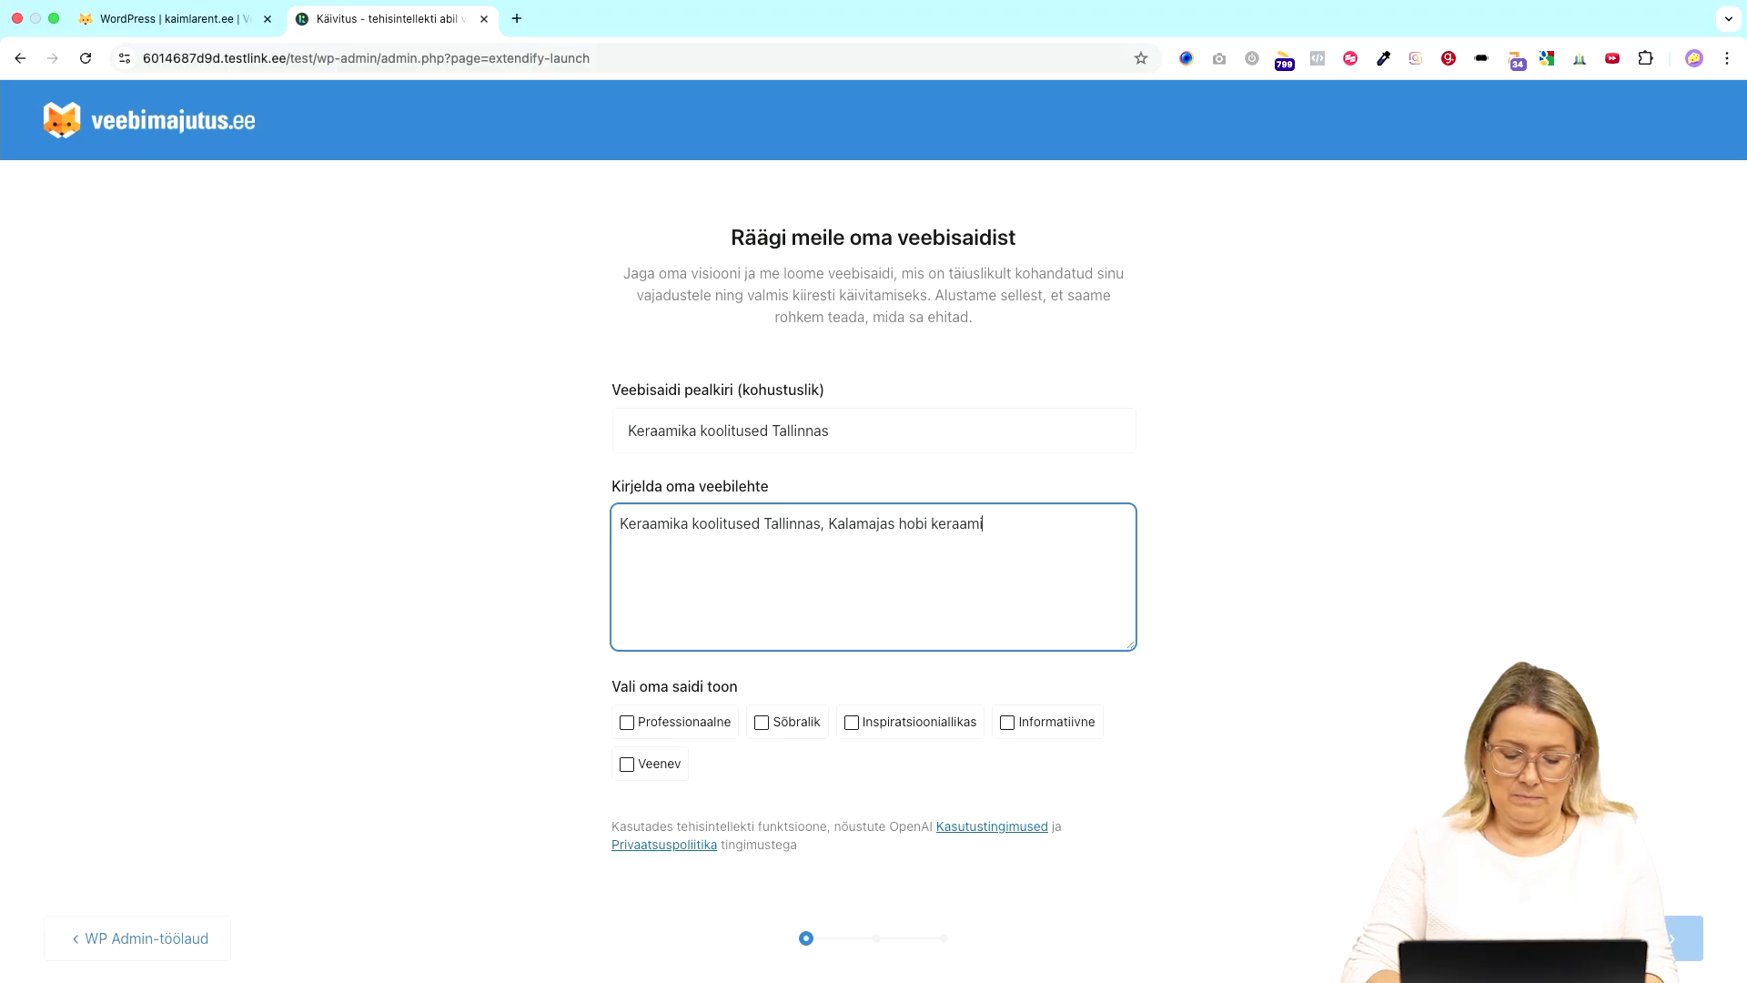
type("kutele. ")
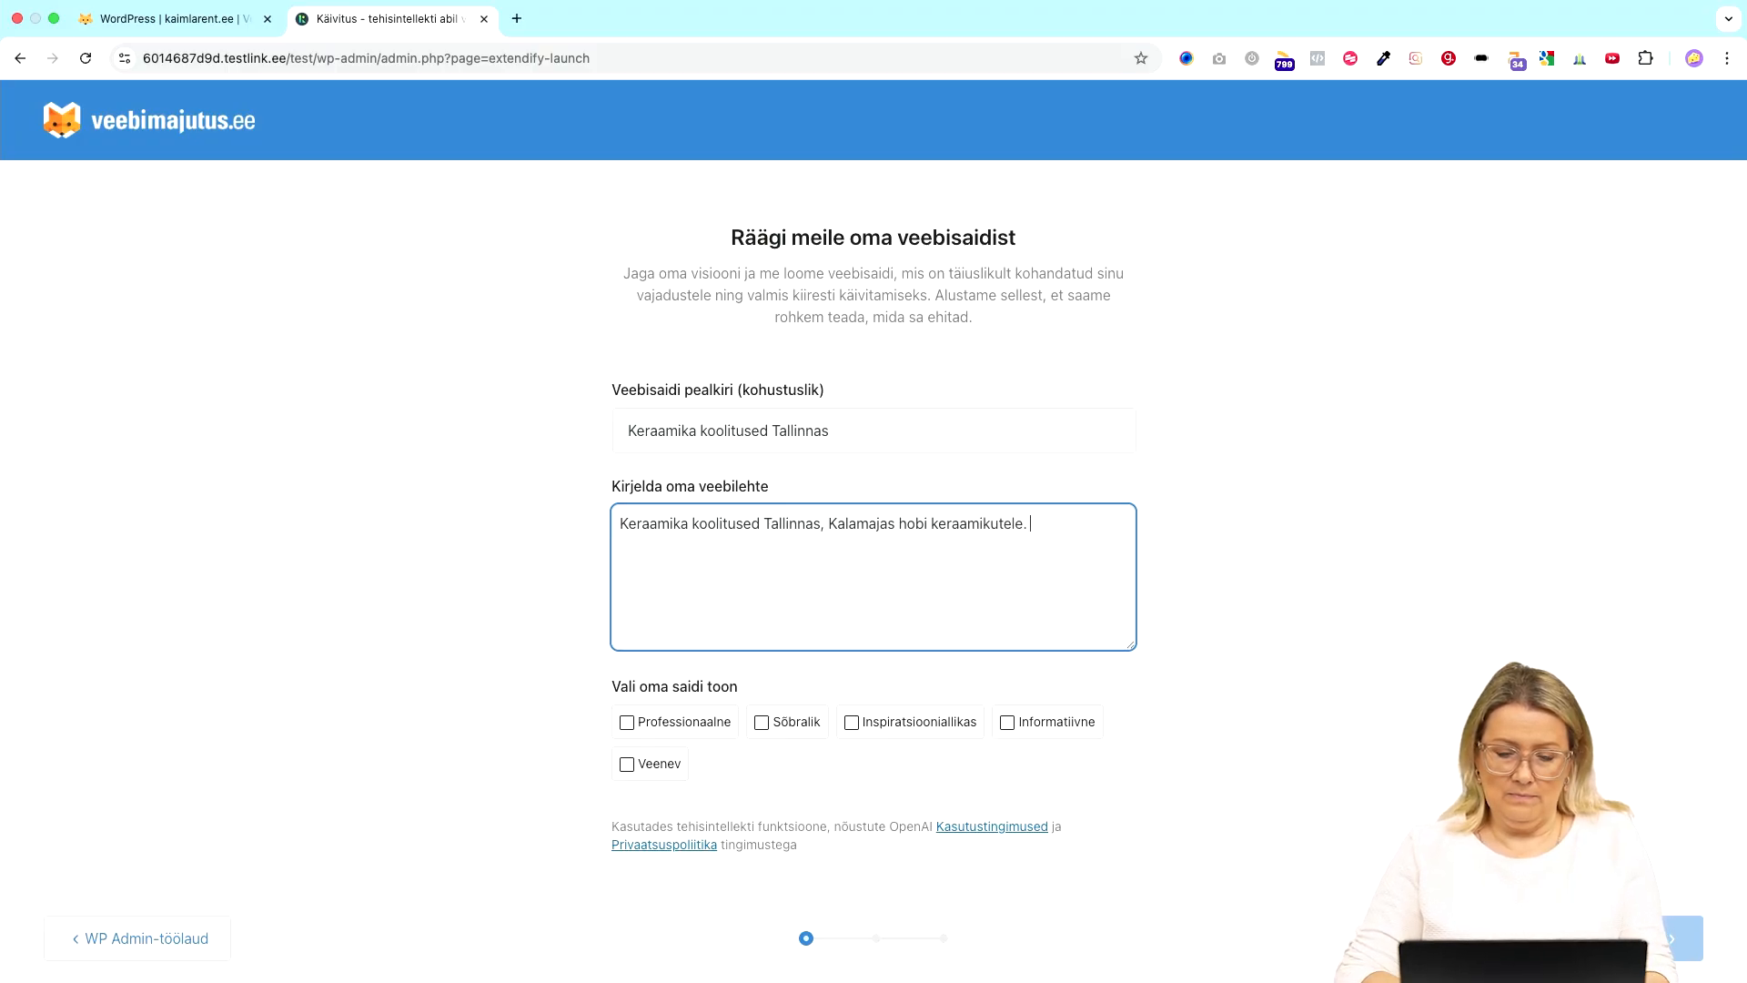
type("Koolitaja")
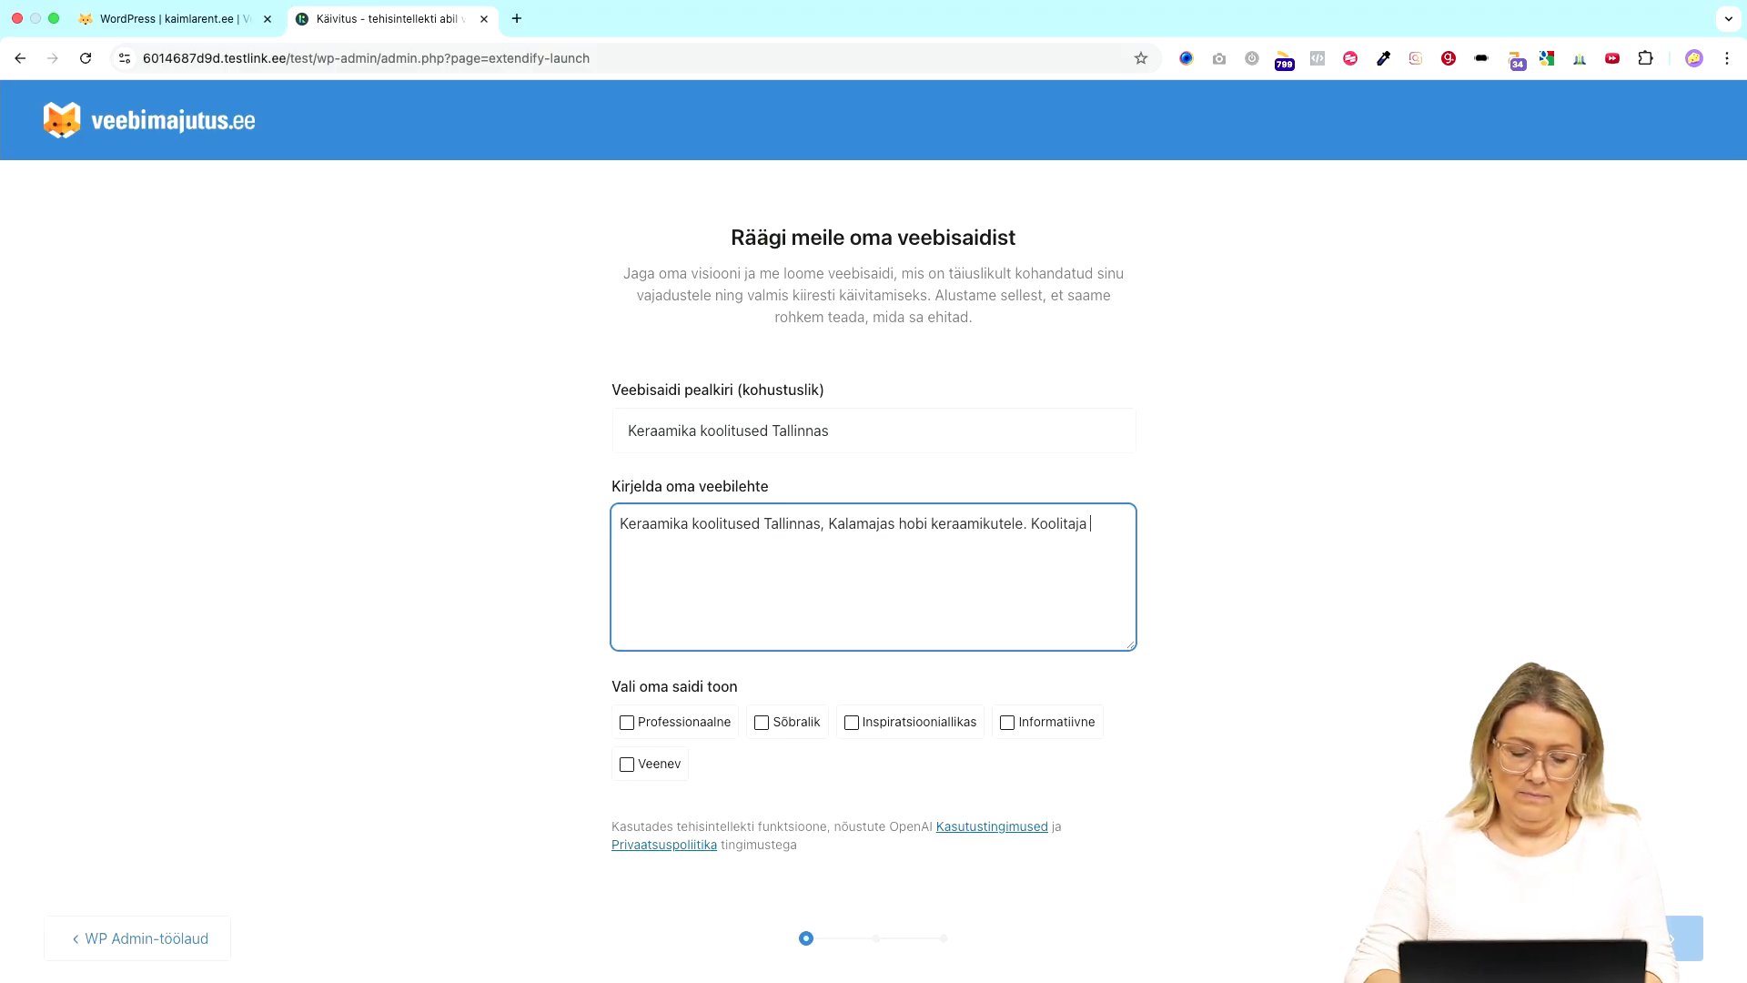
type(" 25+")
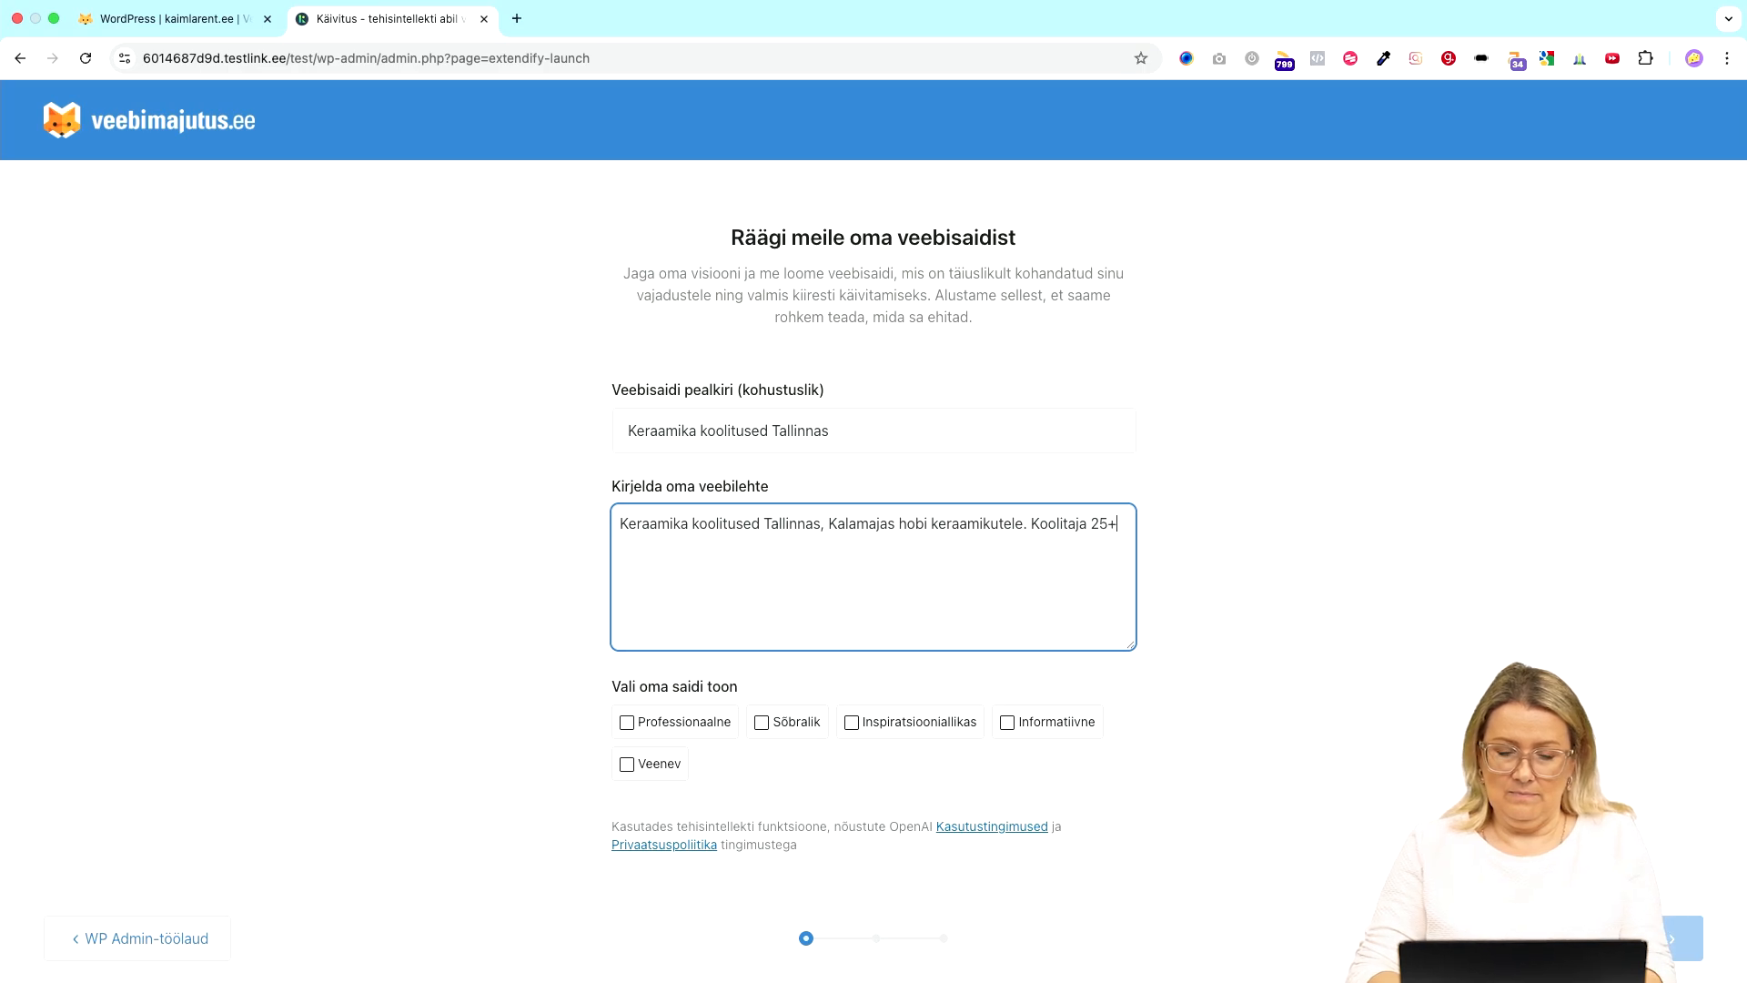
type(" aastat kog")
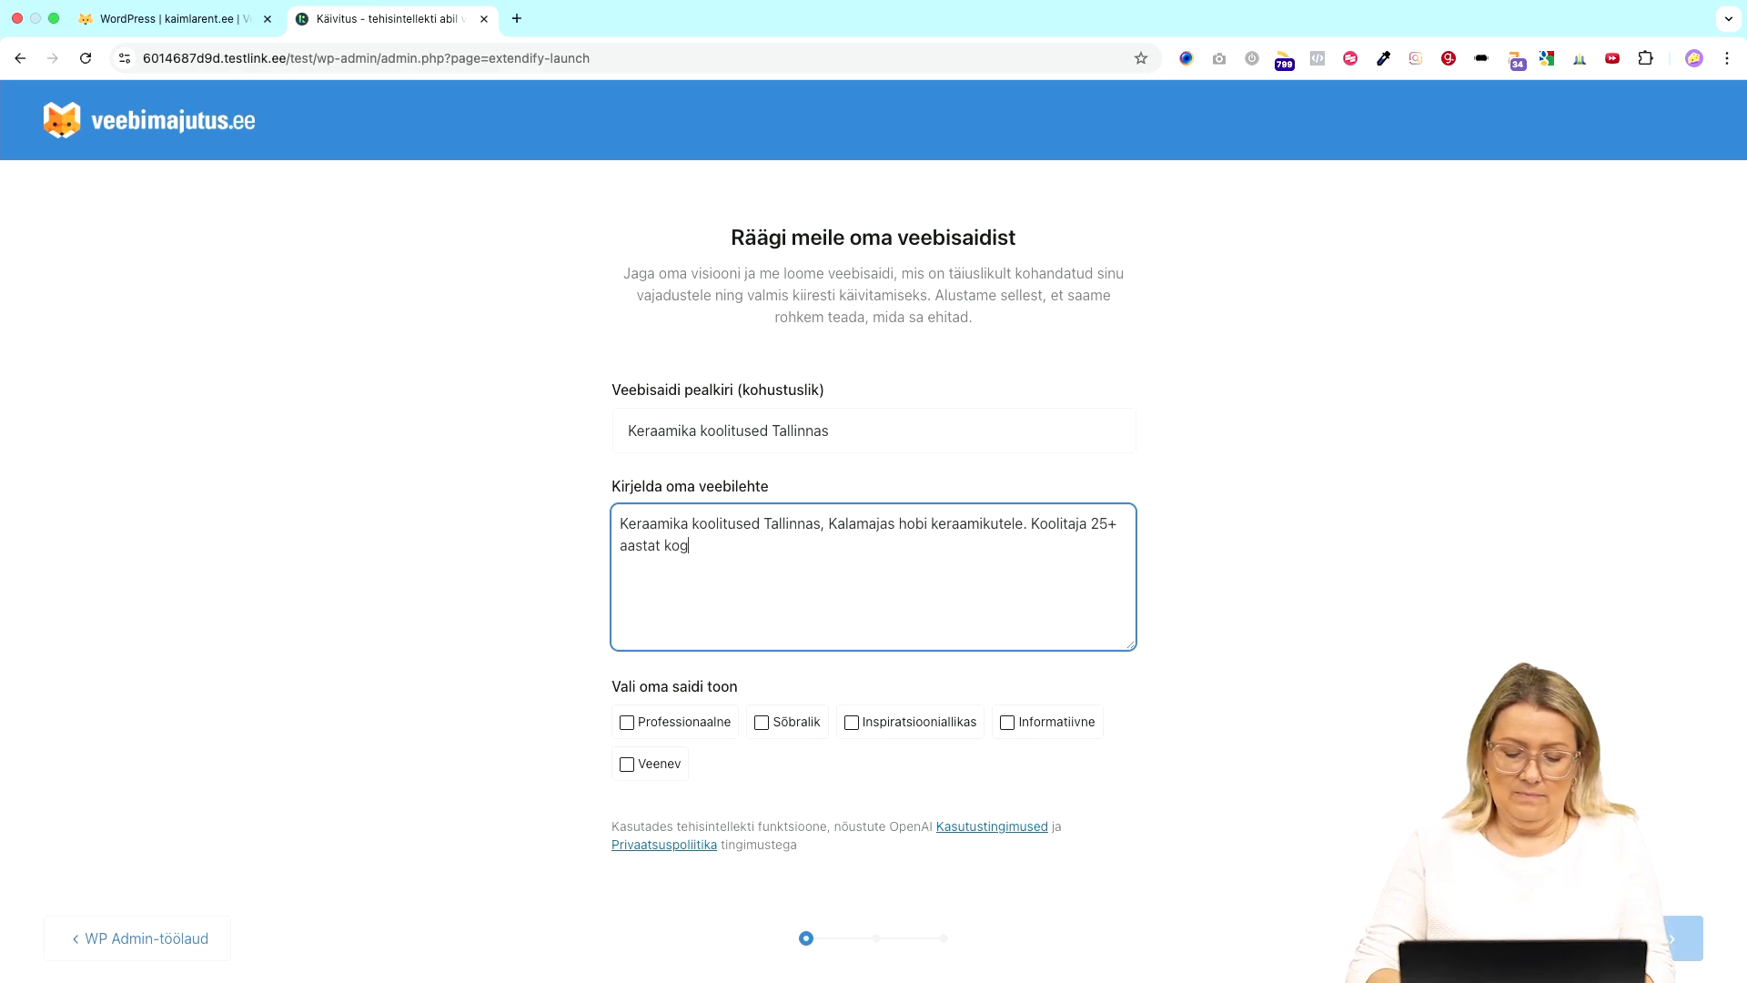
type("emusega")
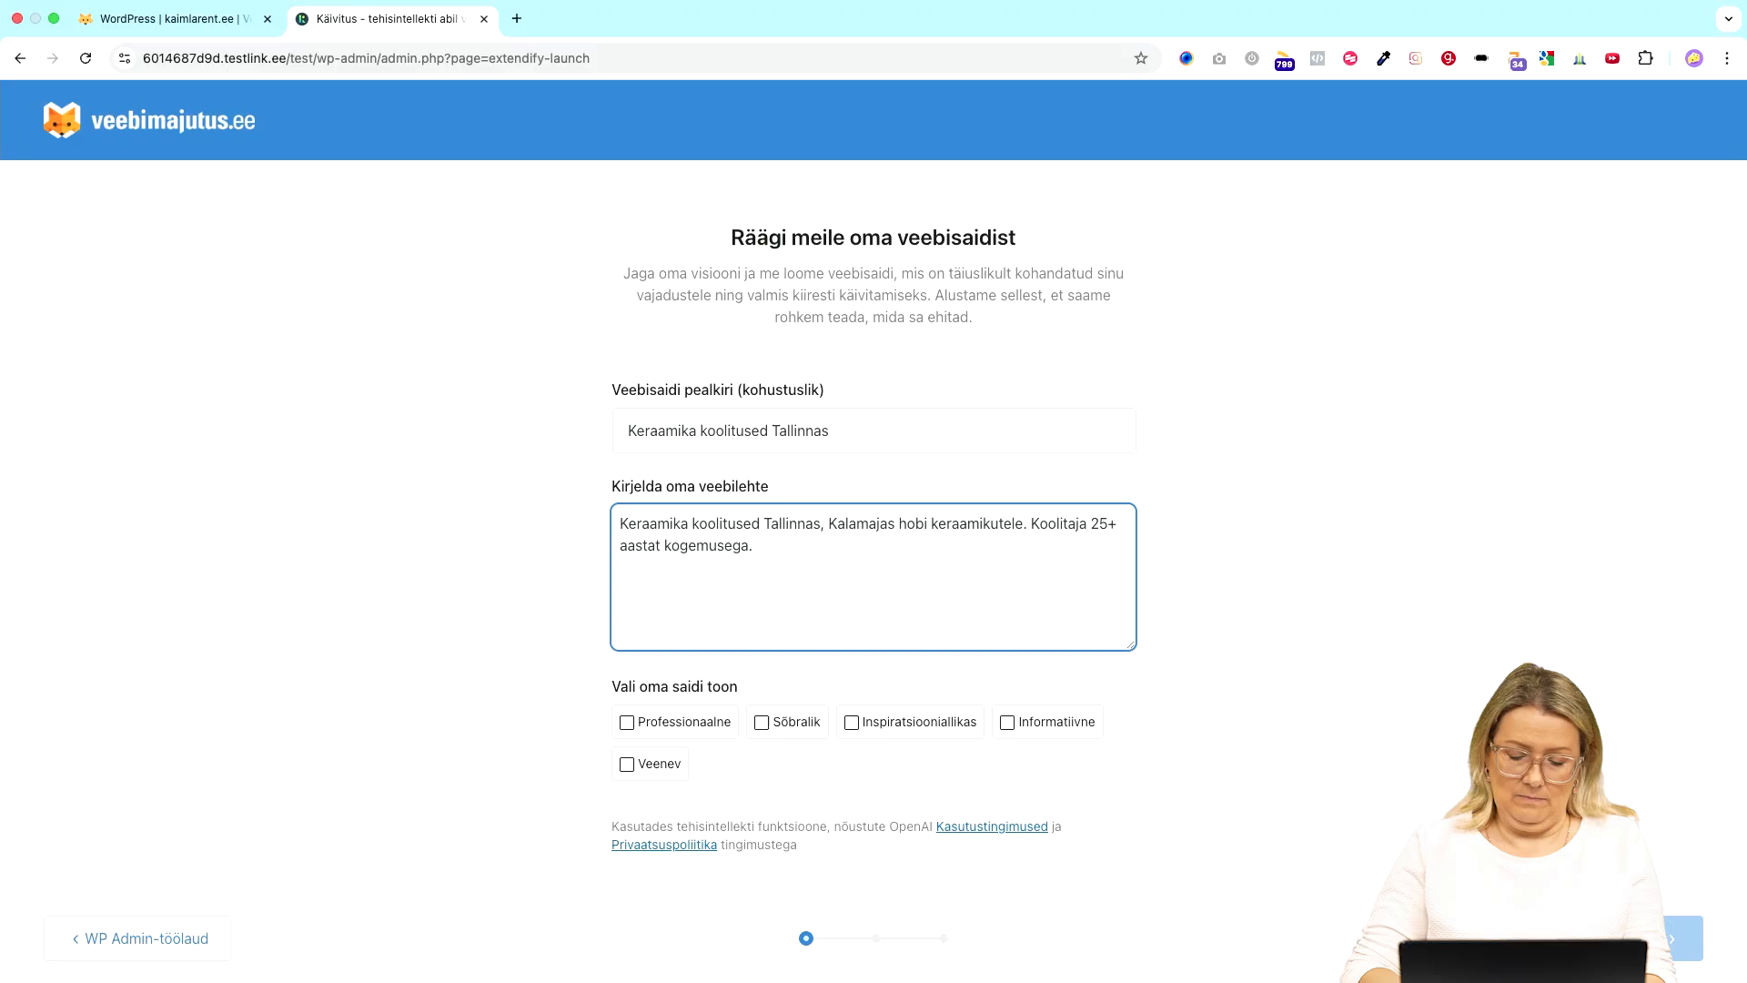
type(". Koo")
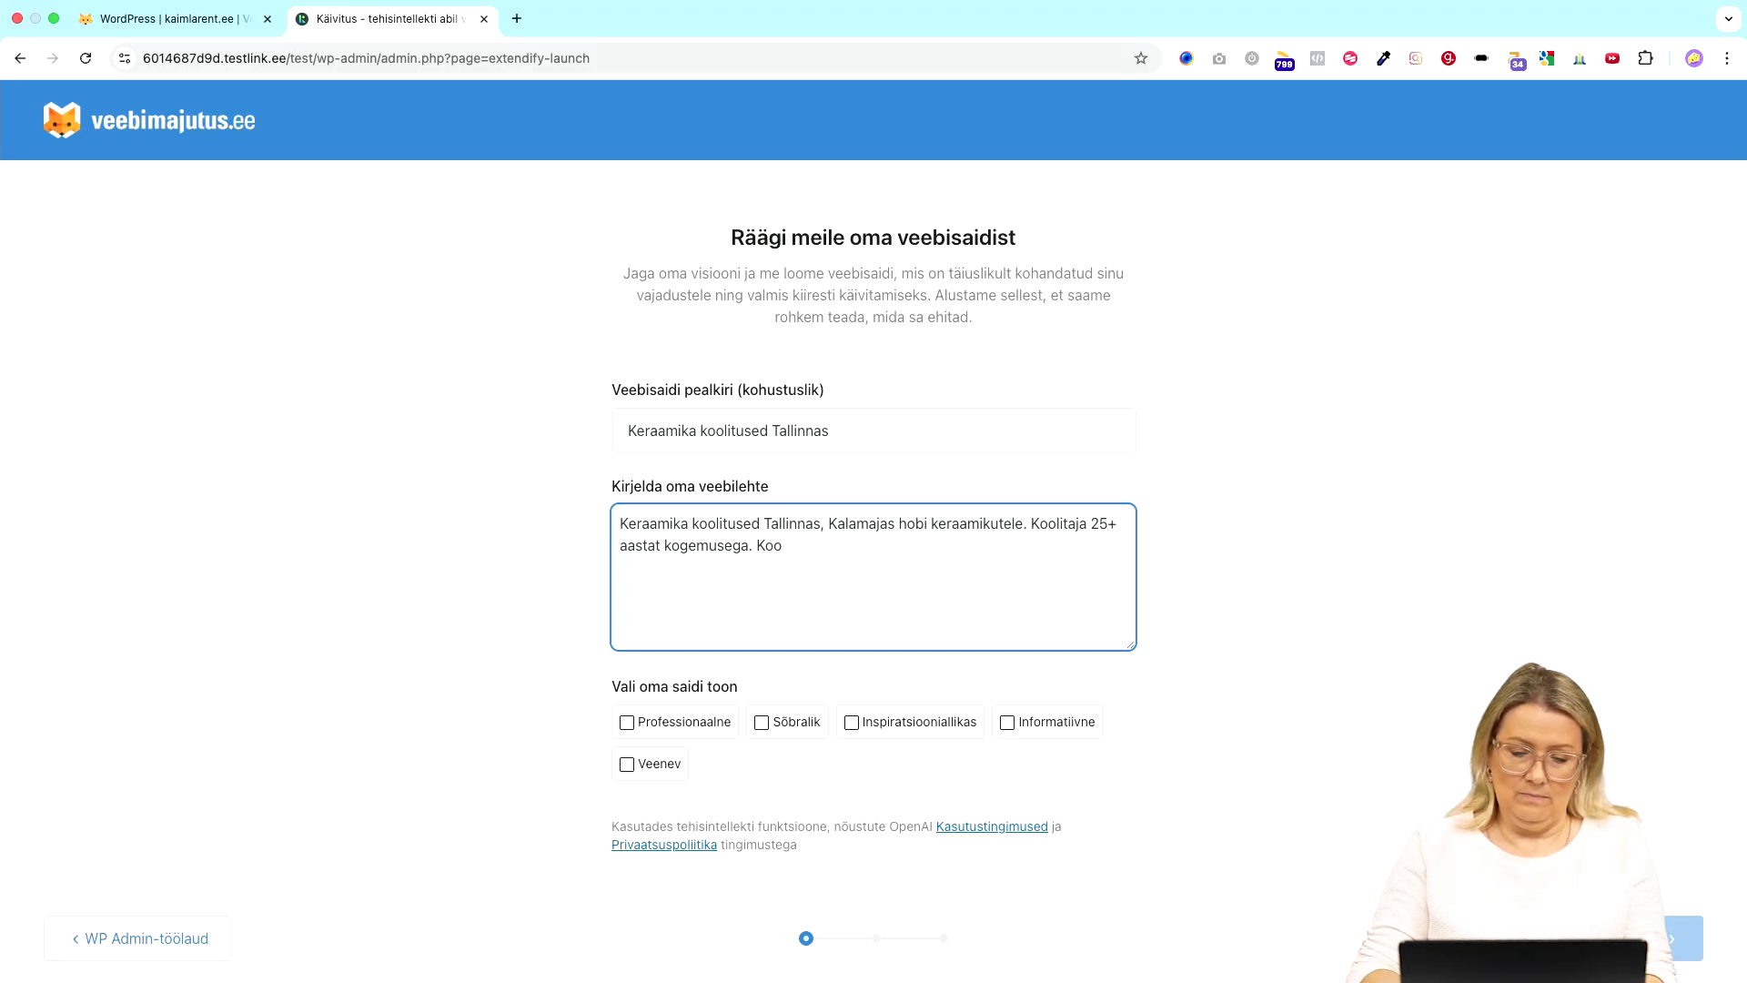
key("BackSpace")
key("BackSpace")
key("BackSpace")
type("Tööto")
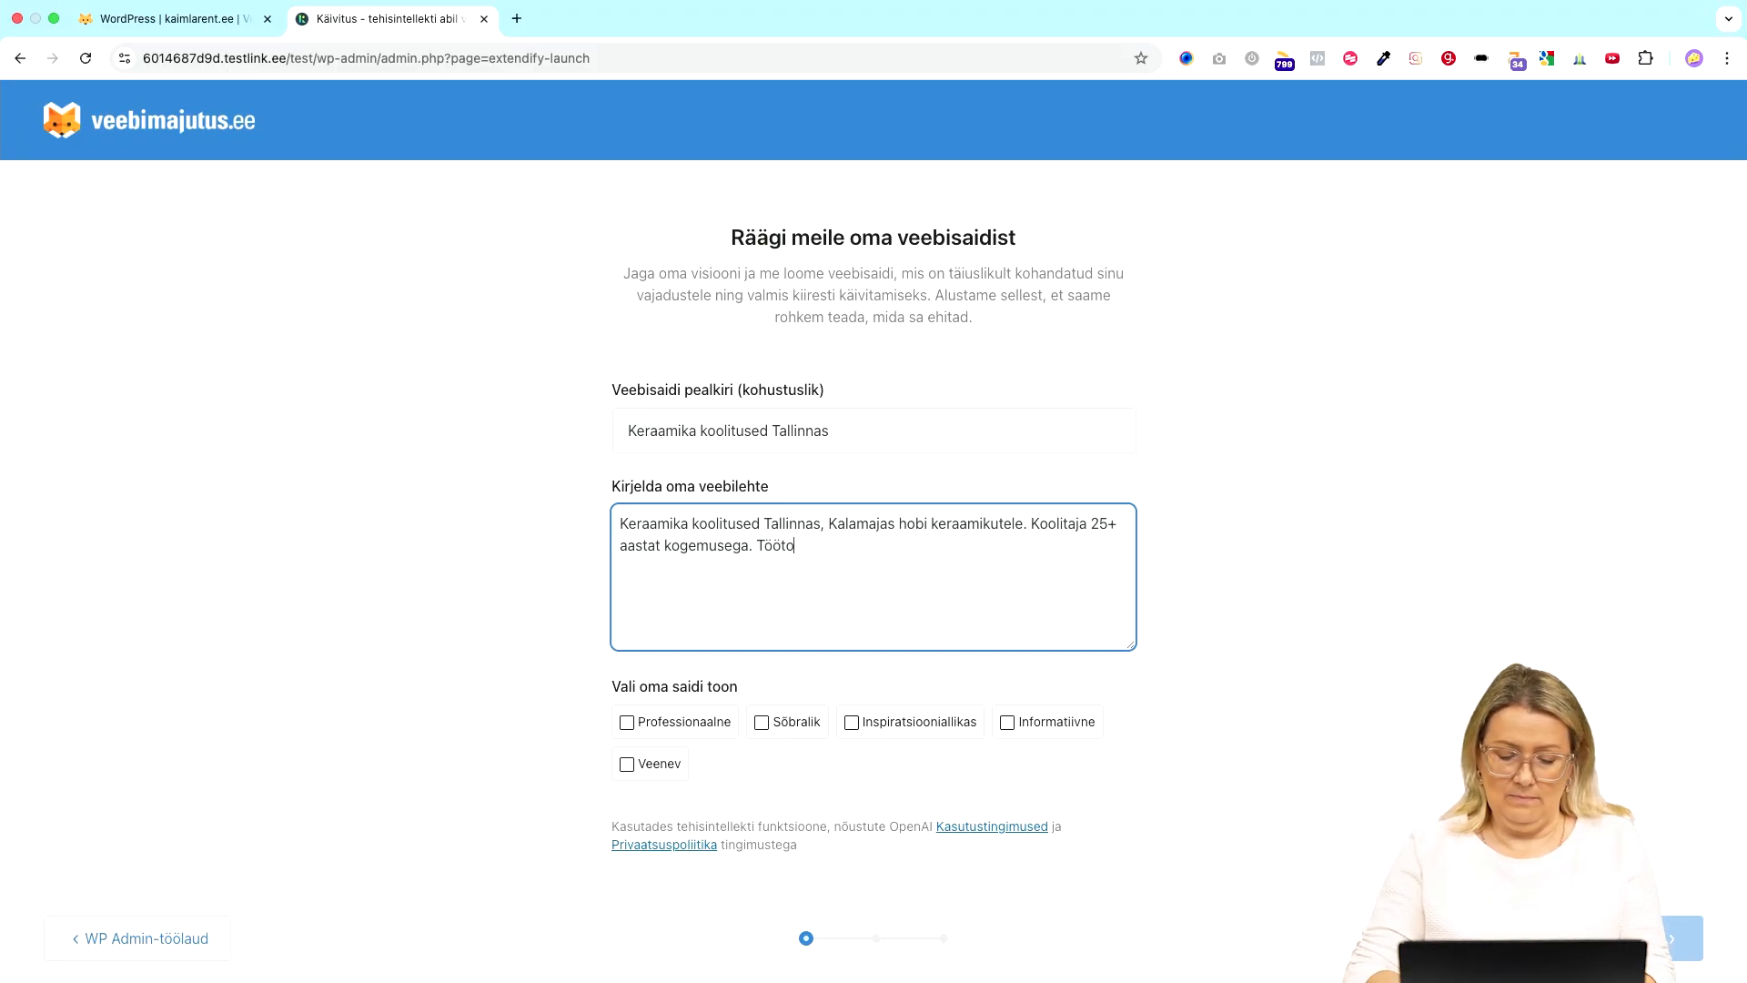
type("ad toimuva")
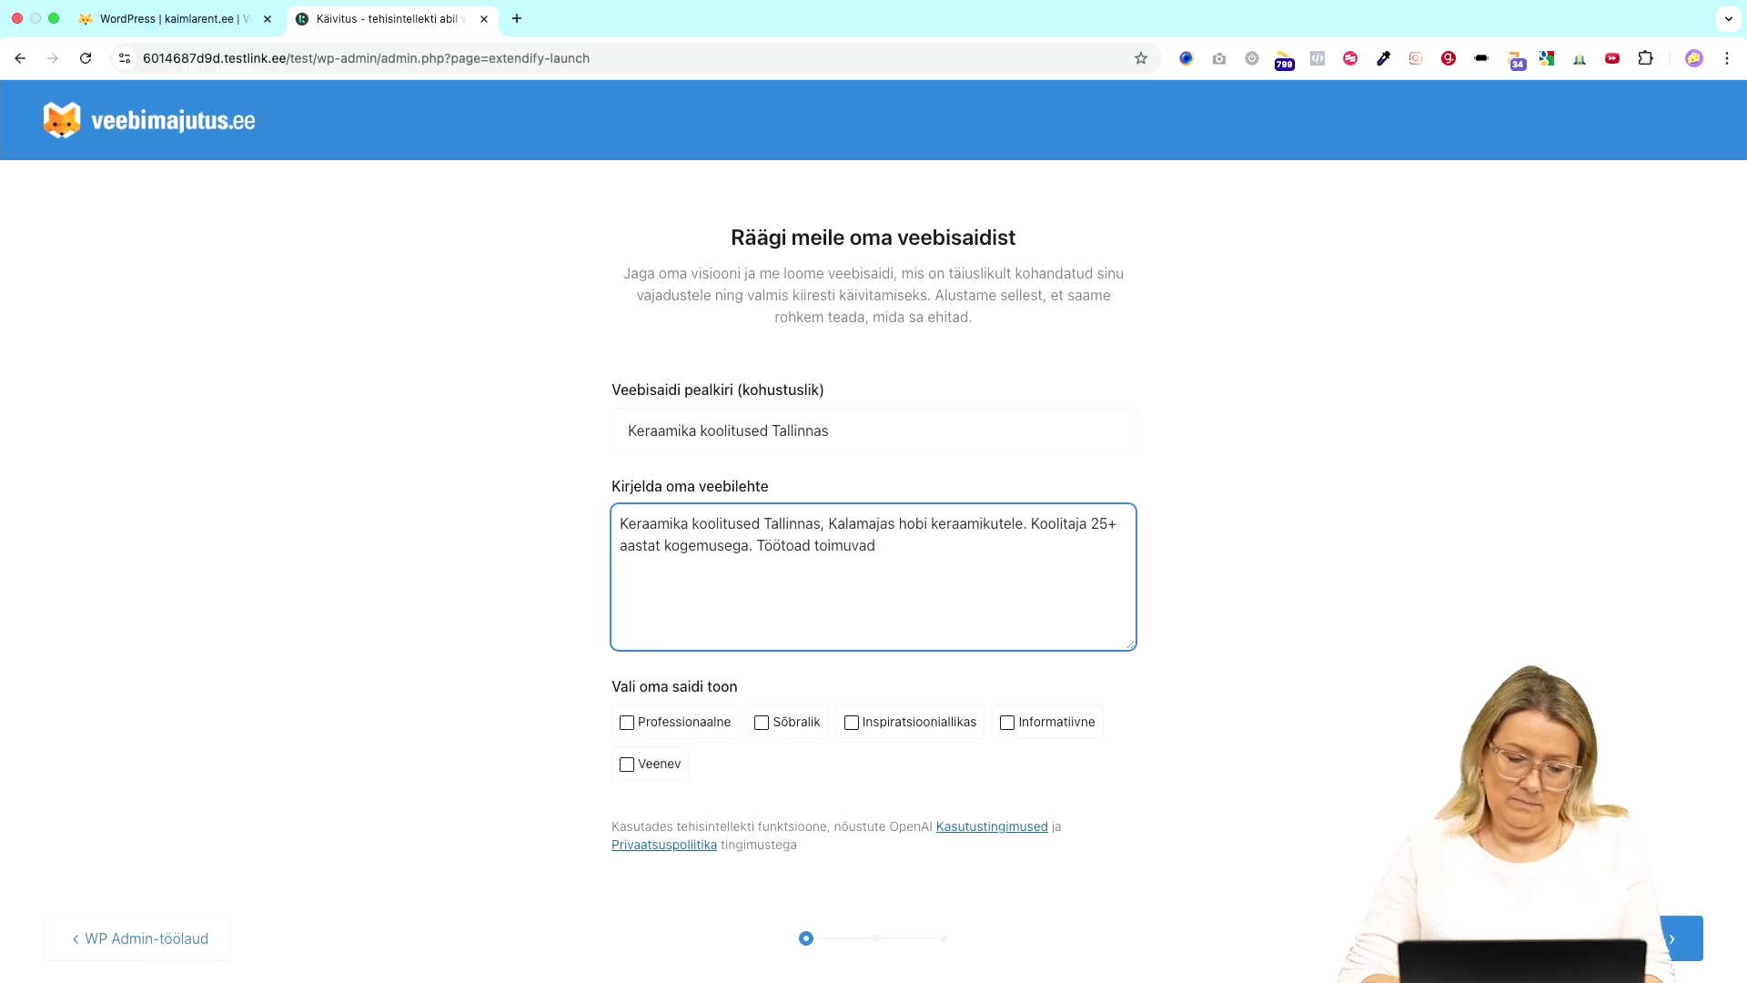
type("d")
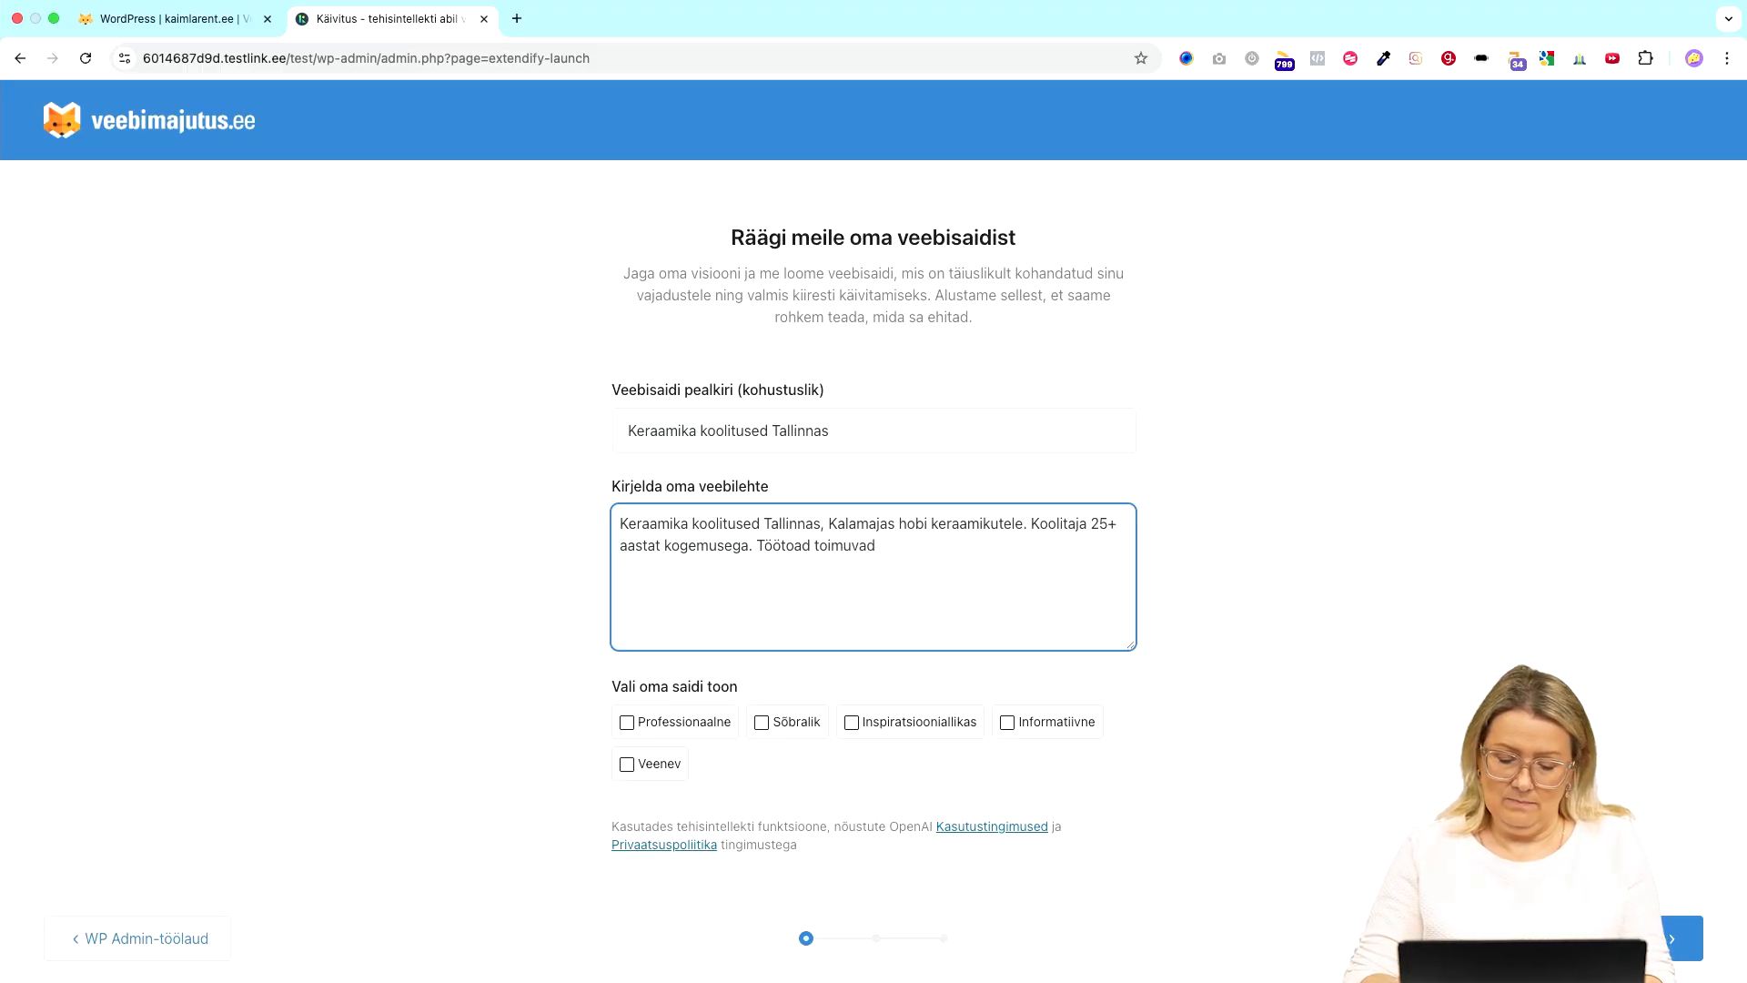
type(" kaks korda n")
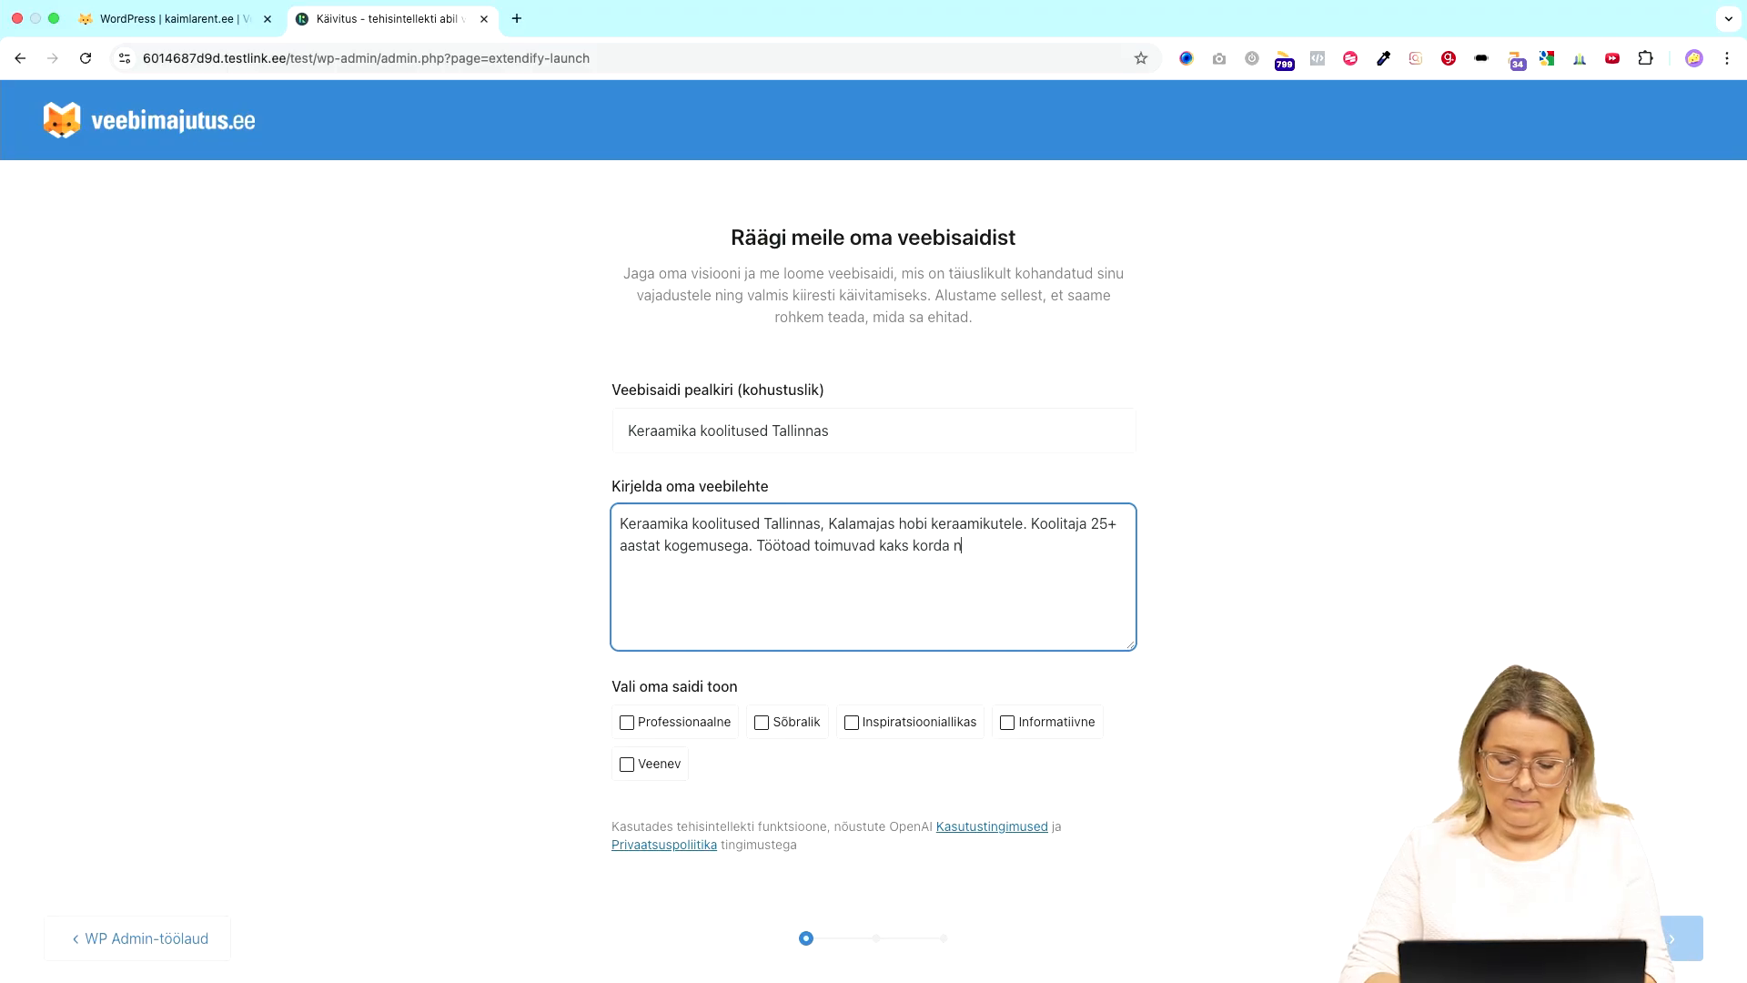
type("ädakla")
key("BackSpace")
key("BackSpace")
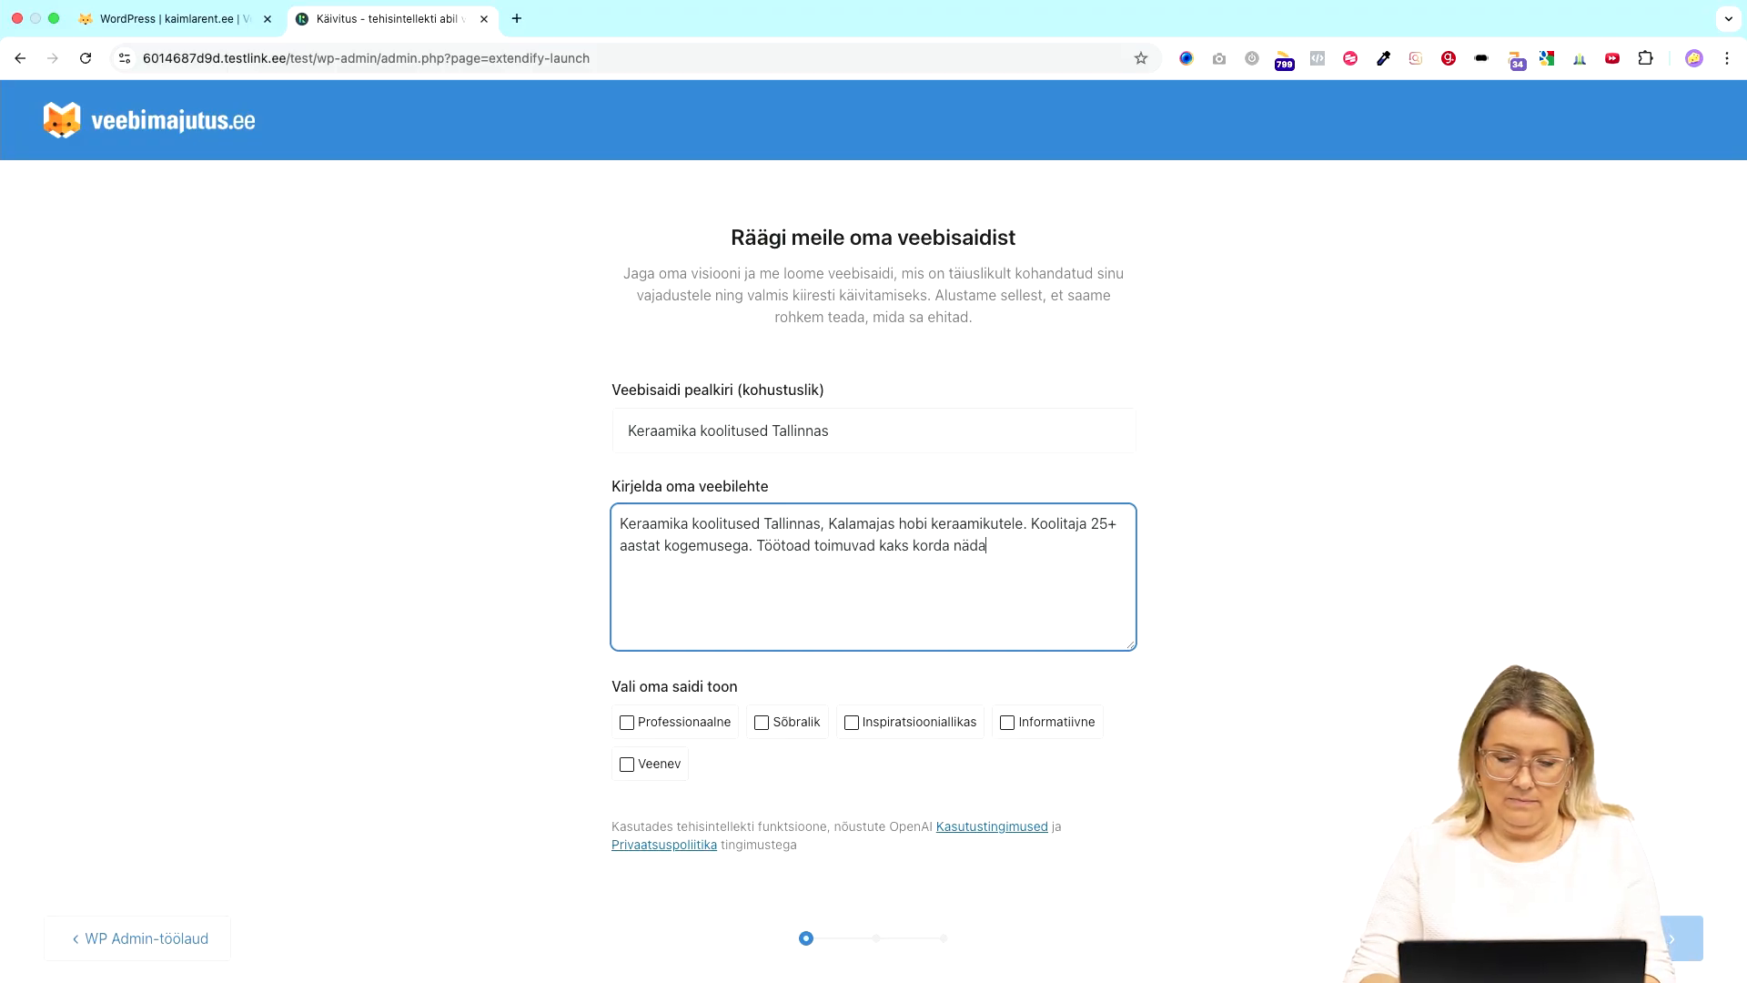
type("las öhtut")
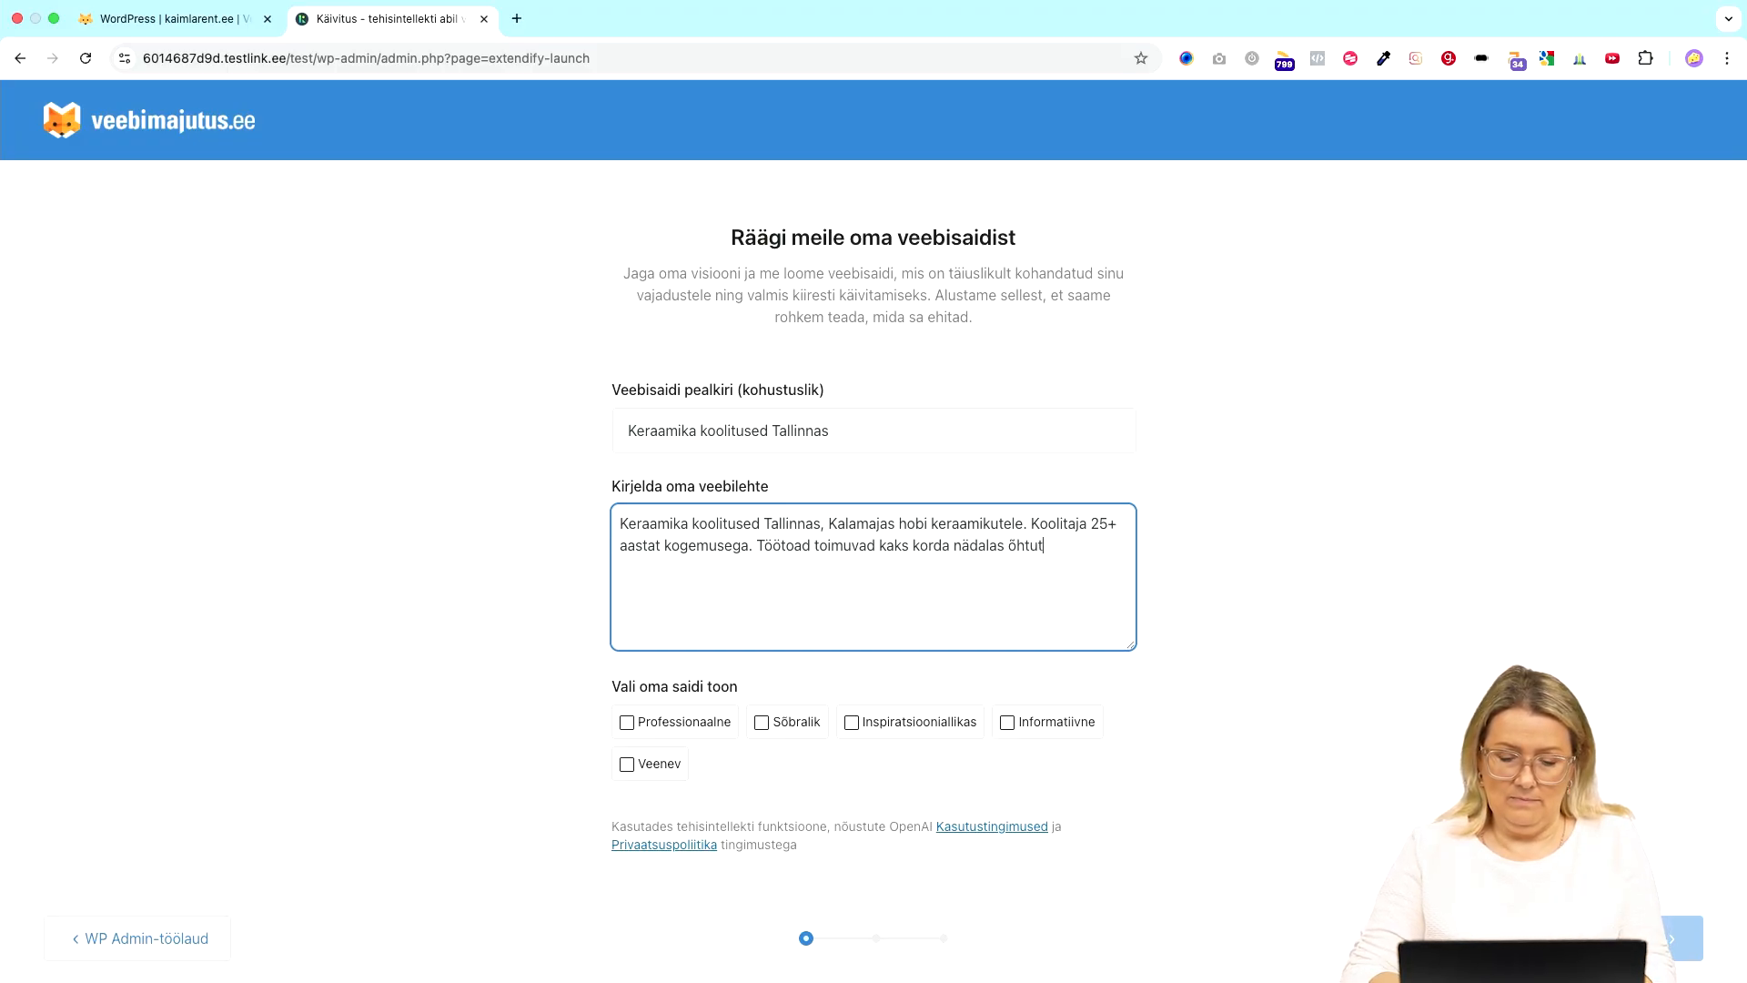
type("i.")
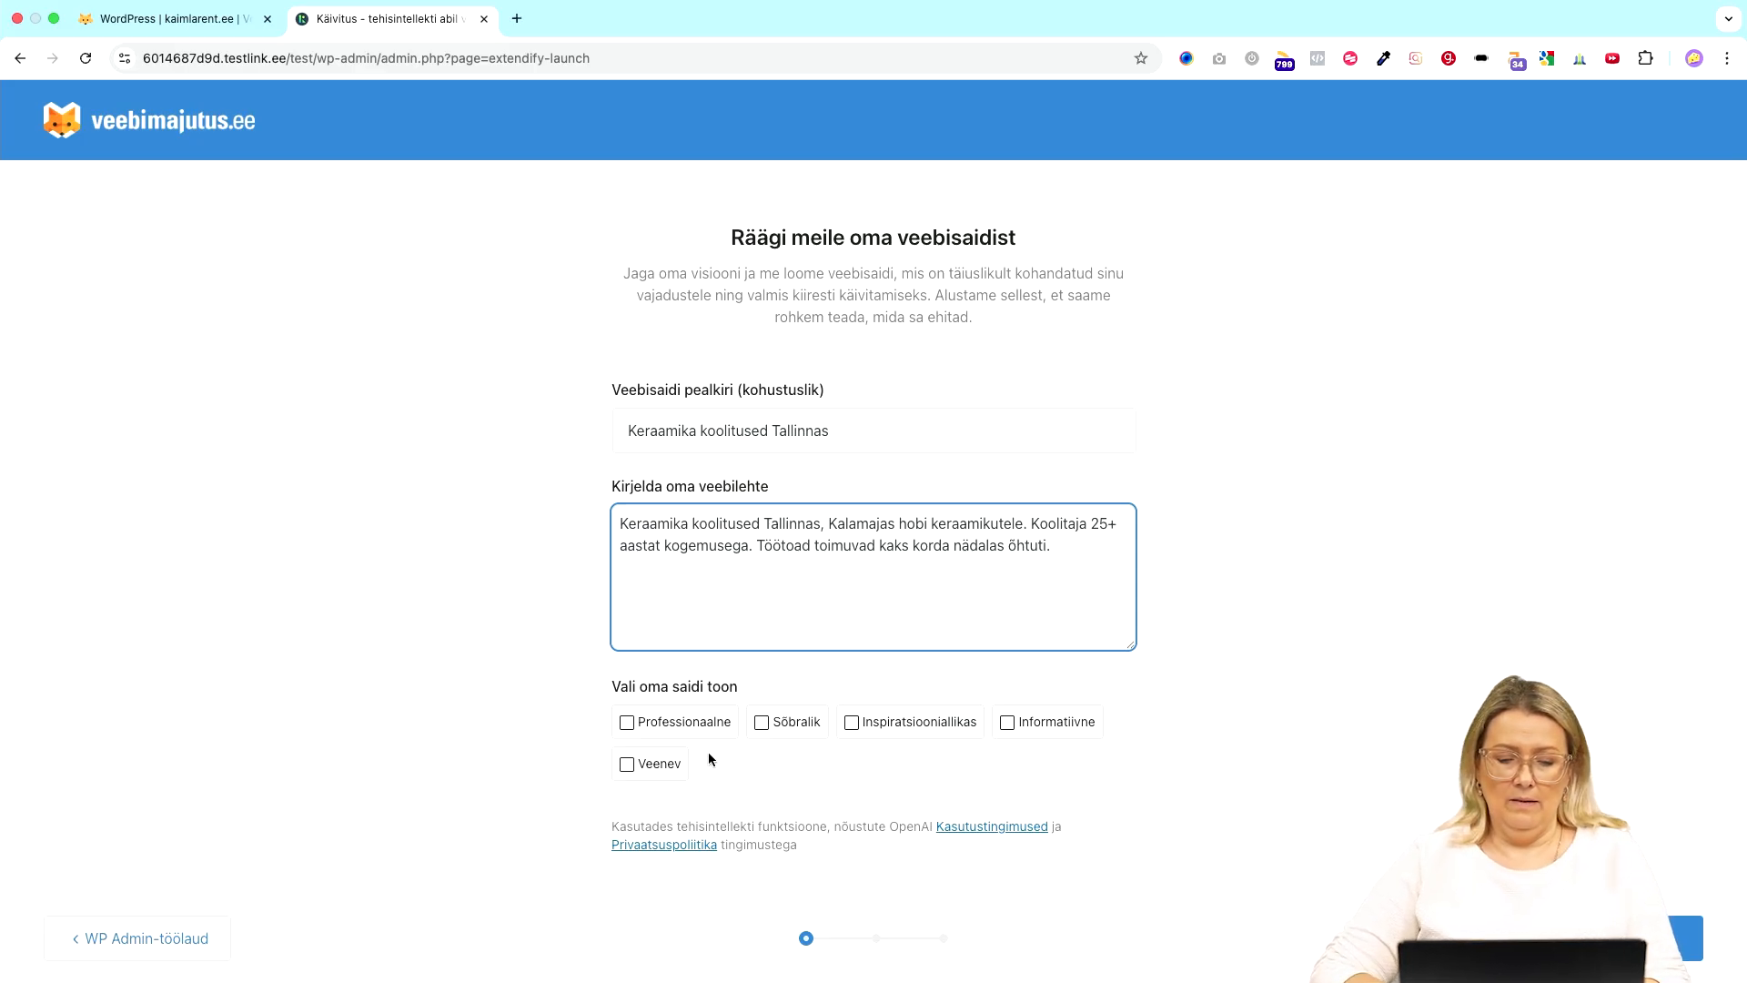
- Choose the Sõbralik, Inspiratsiooniallikas and Veenev site tones and submit the site details
scroll(877, 797, "down", 1)
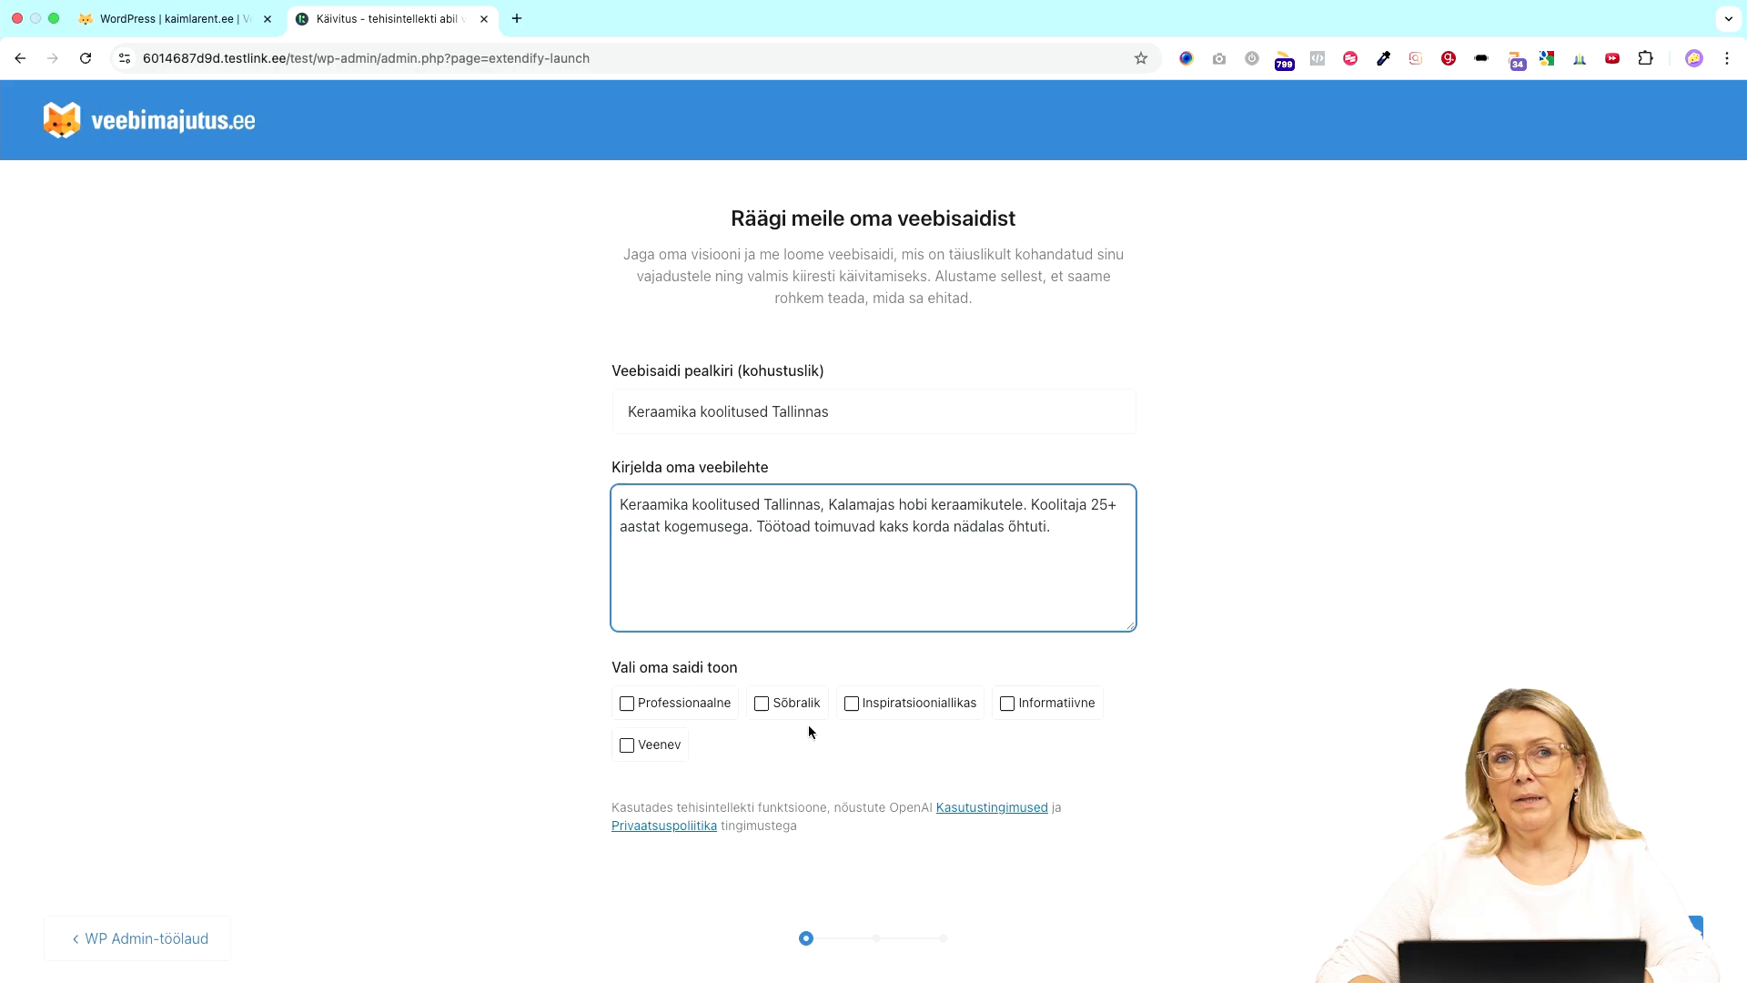
left_click(789, 709)
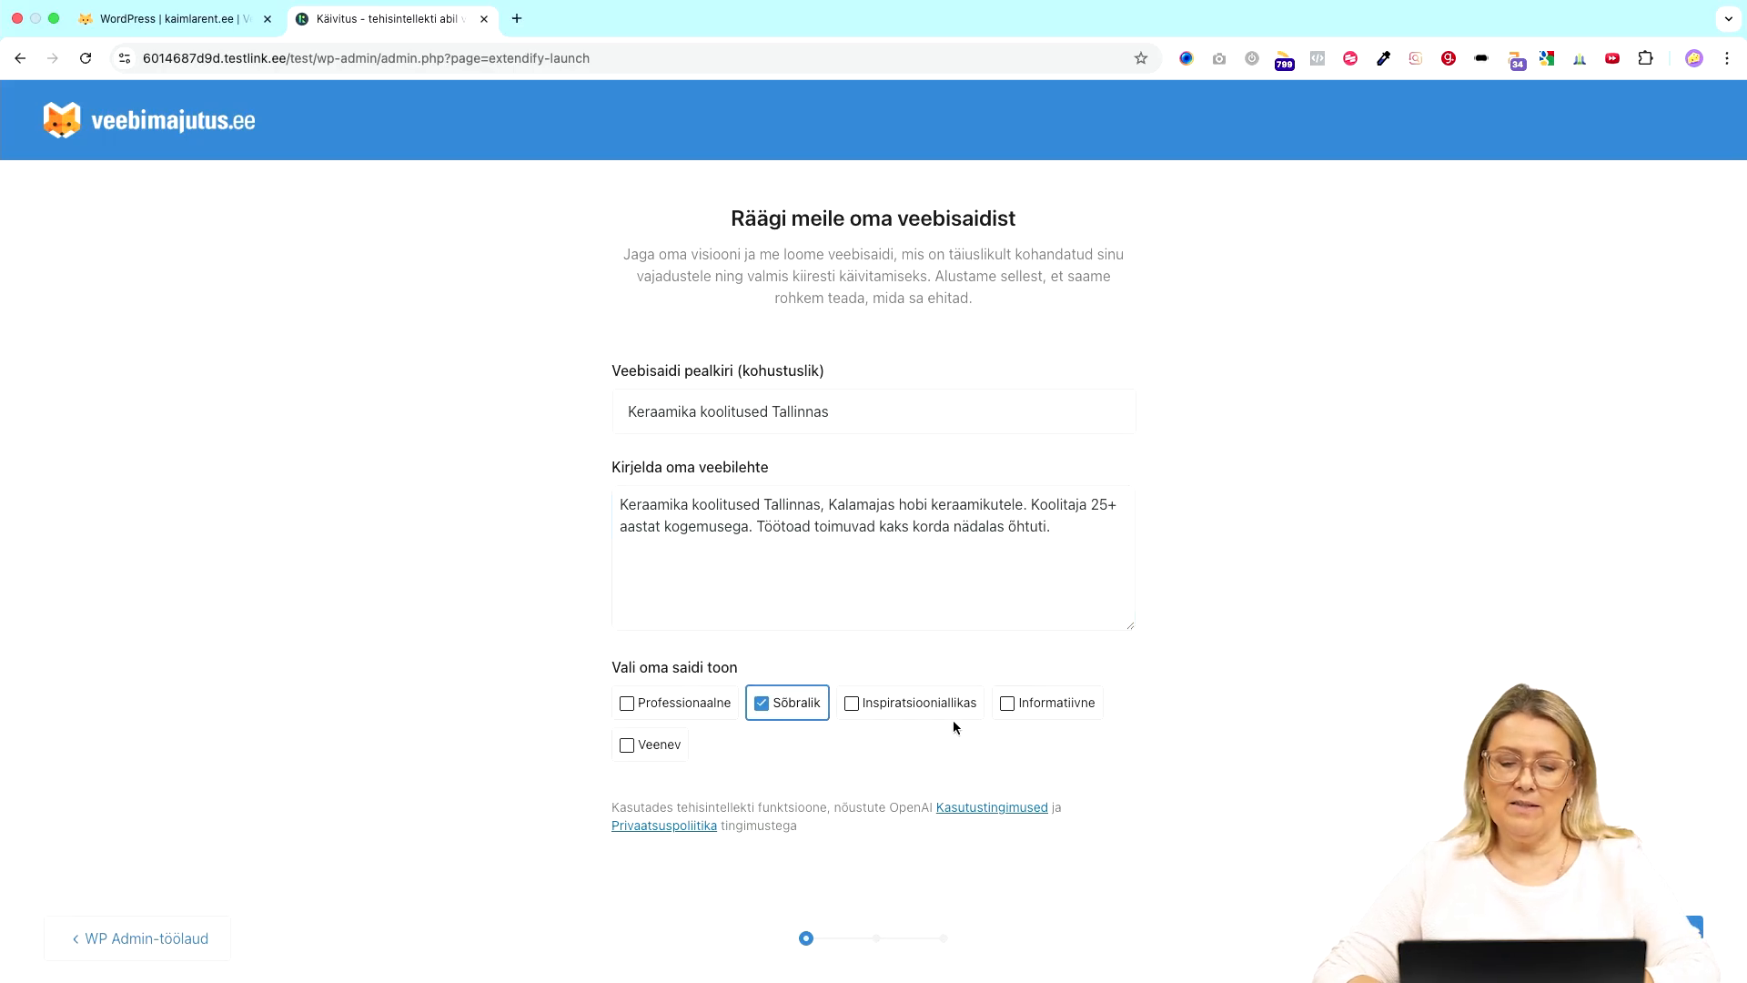
left_click(918, 711)
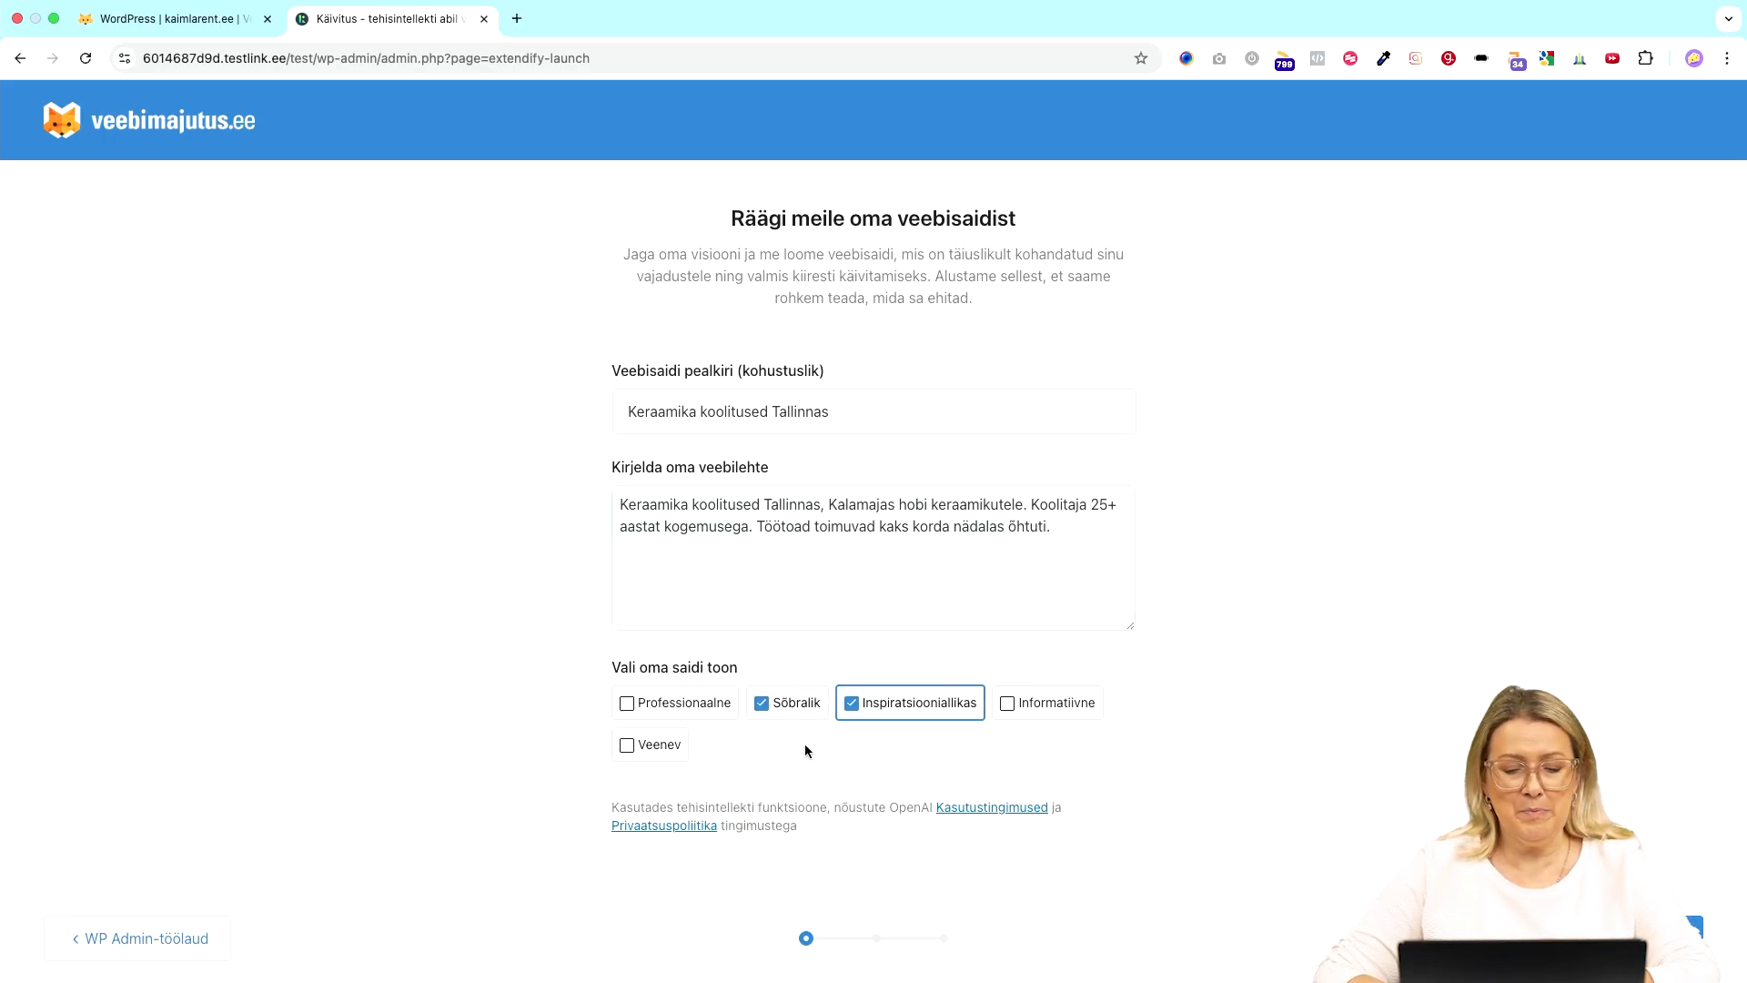
left_click(663, 748)
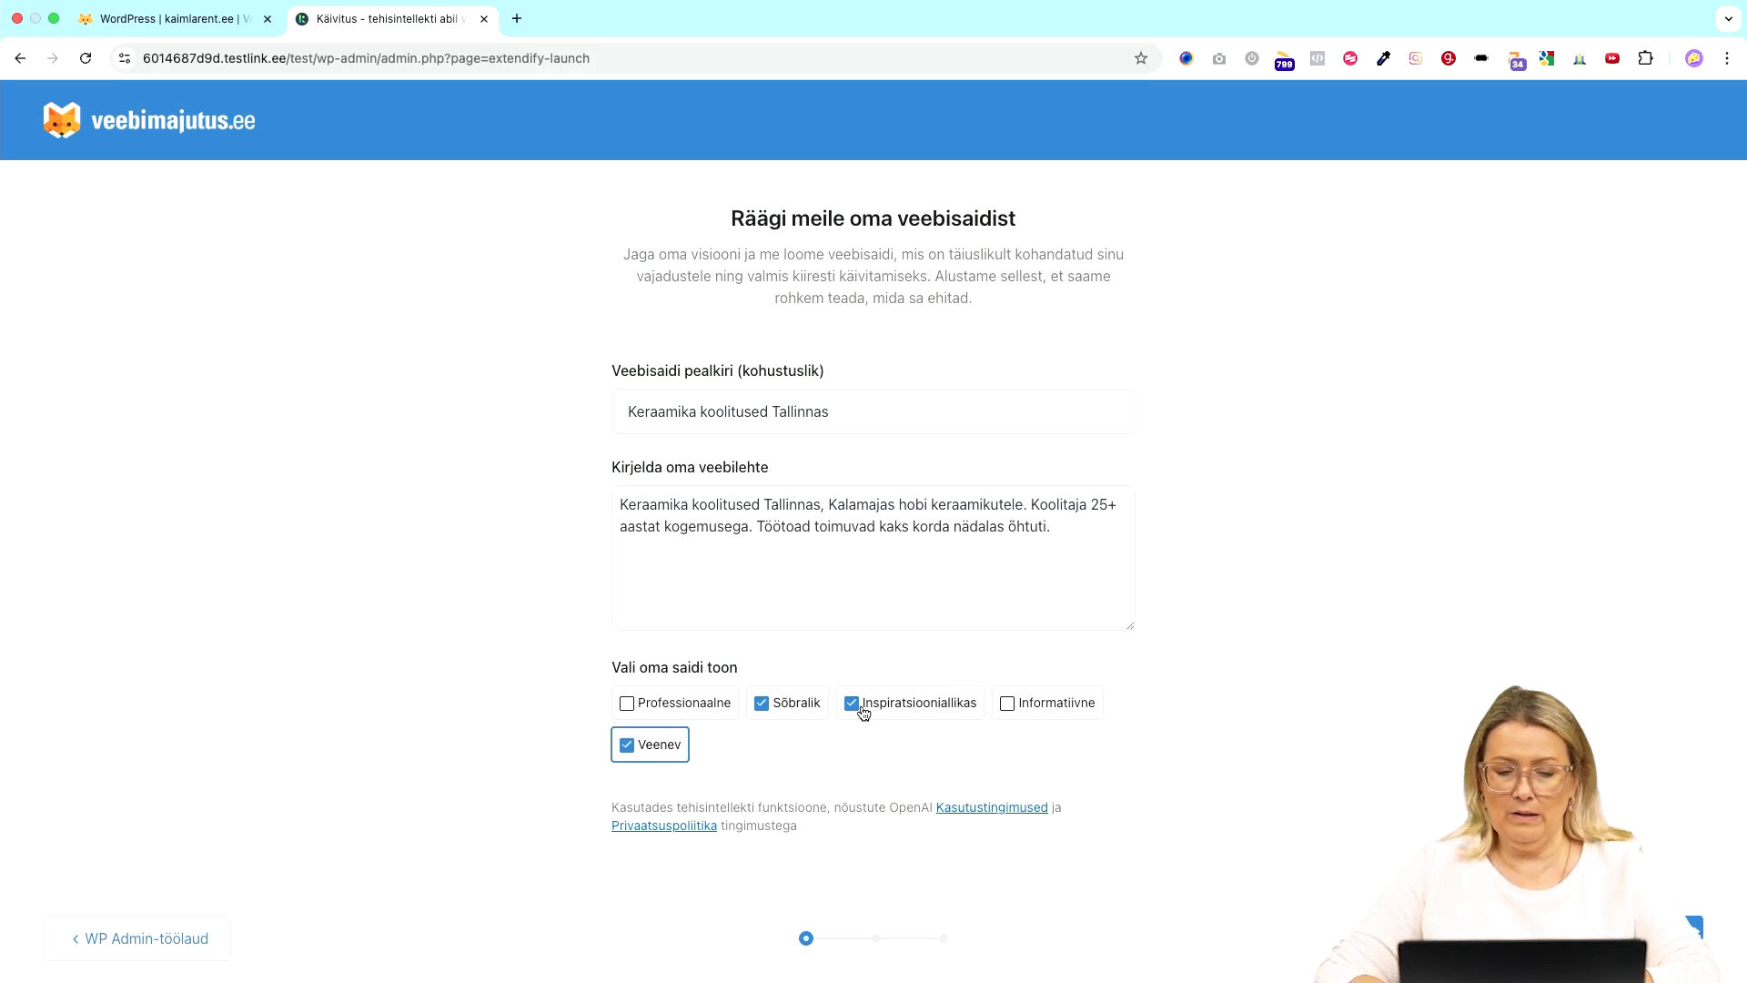
left_click(1648, 938)
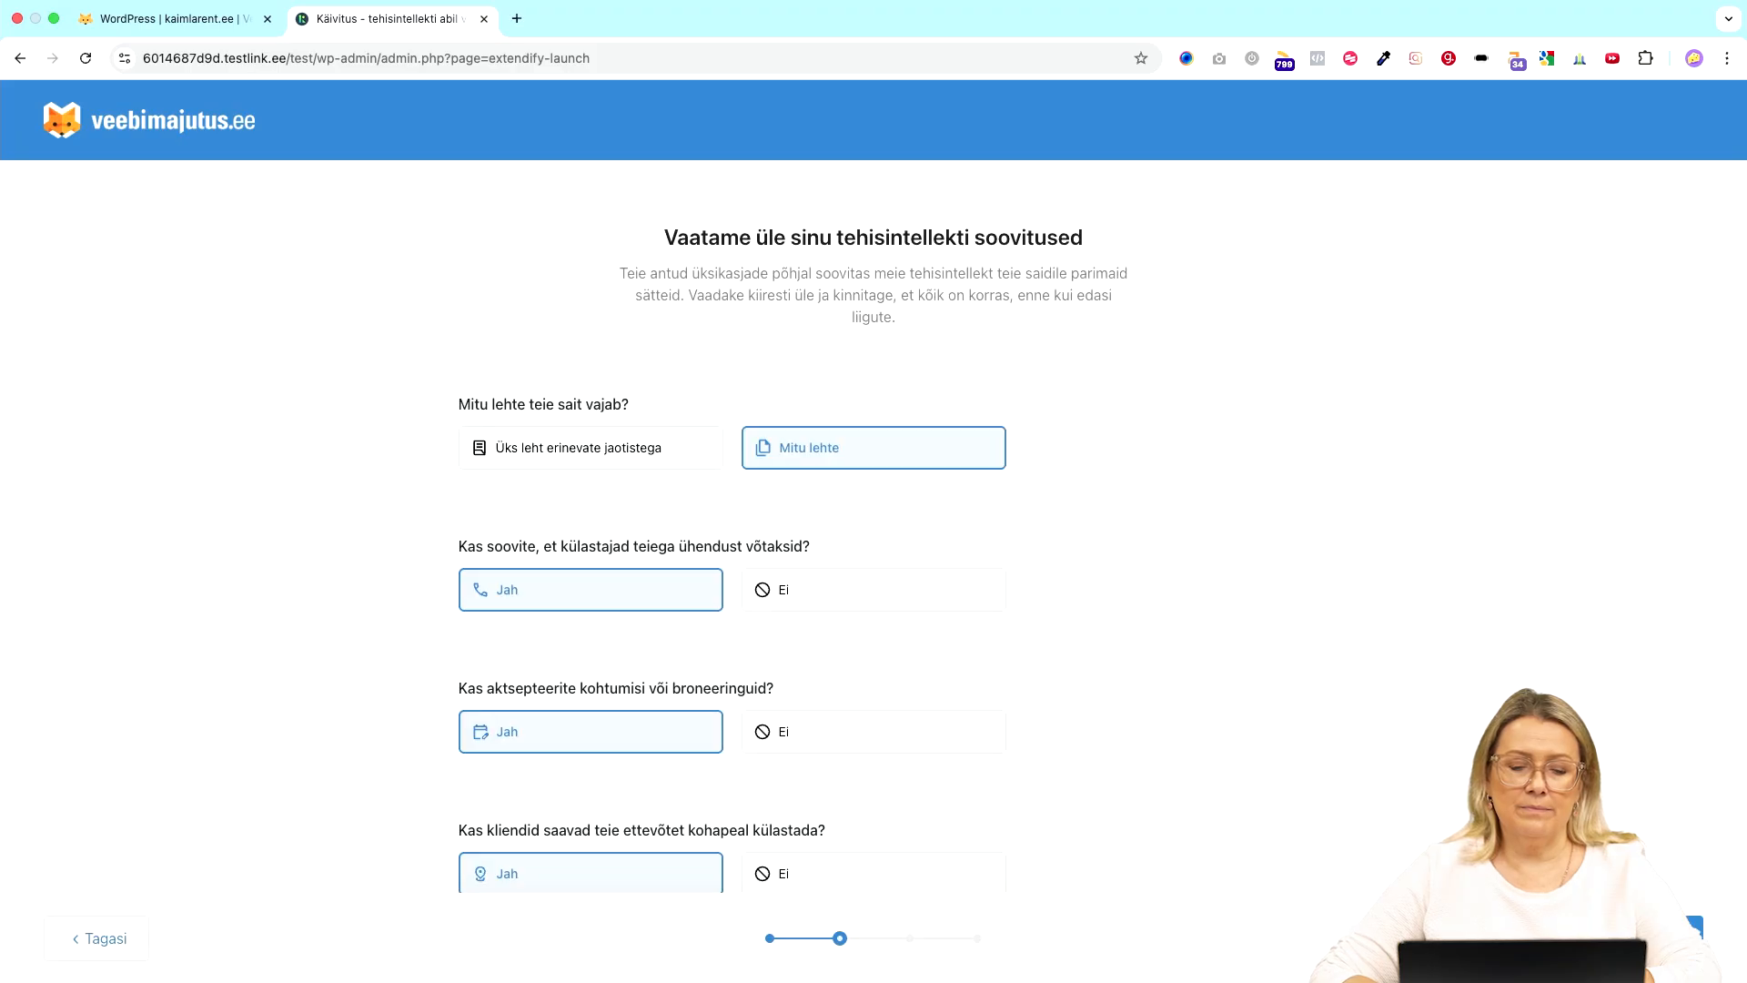
- Try the single-page layout, then keep the site as multiple pages ('Mitu lehte')
scroll(1281, 711, "down", 3)
scroll(1281, 712, "up", 3)
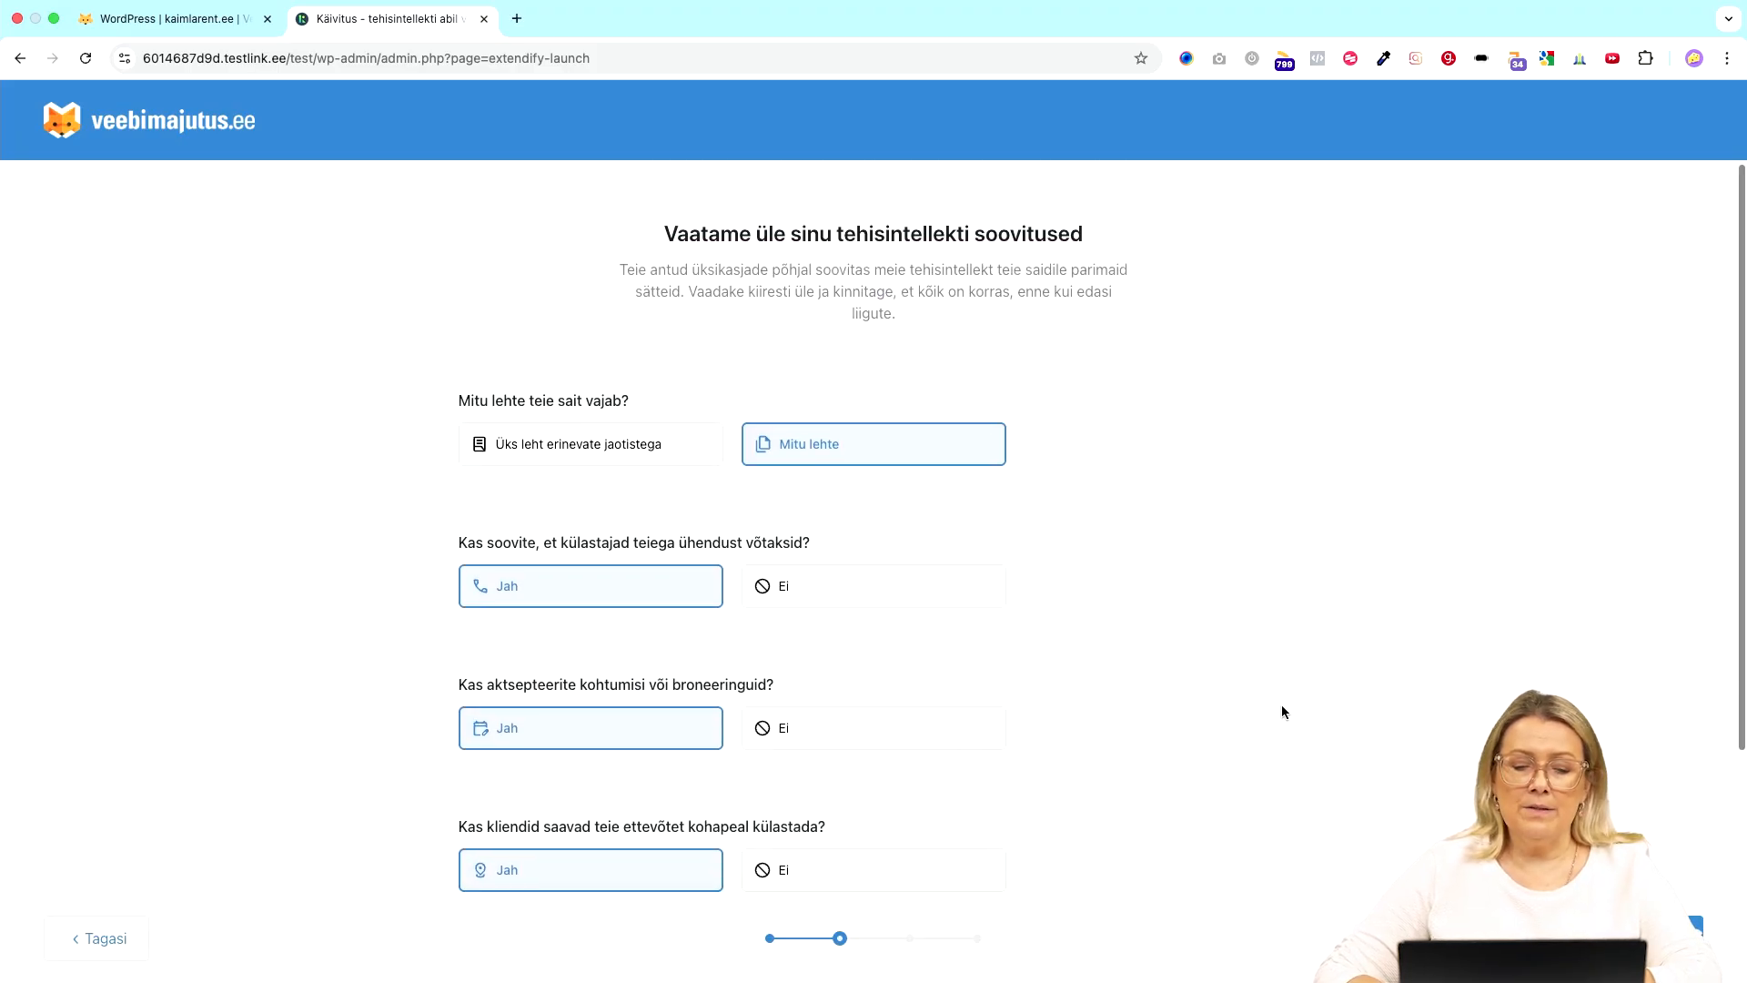
scroll(1281, 712, "down", 3)
scroll(864, 545, "up", 2)
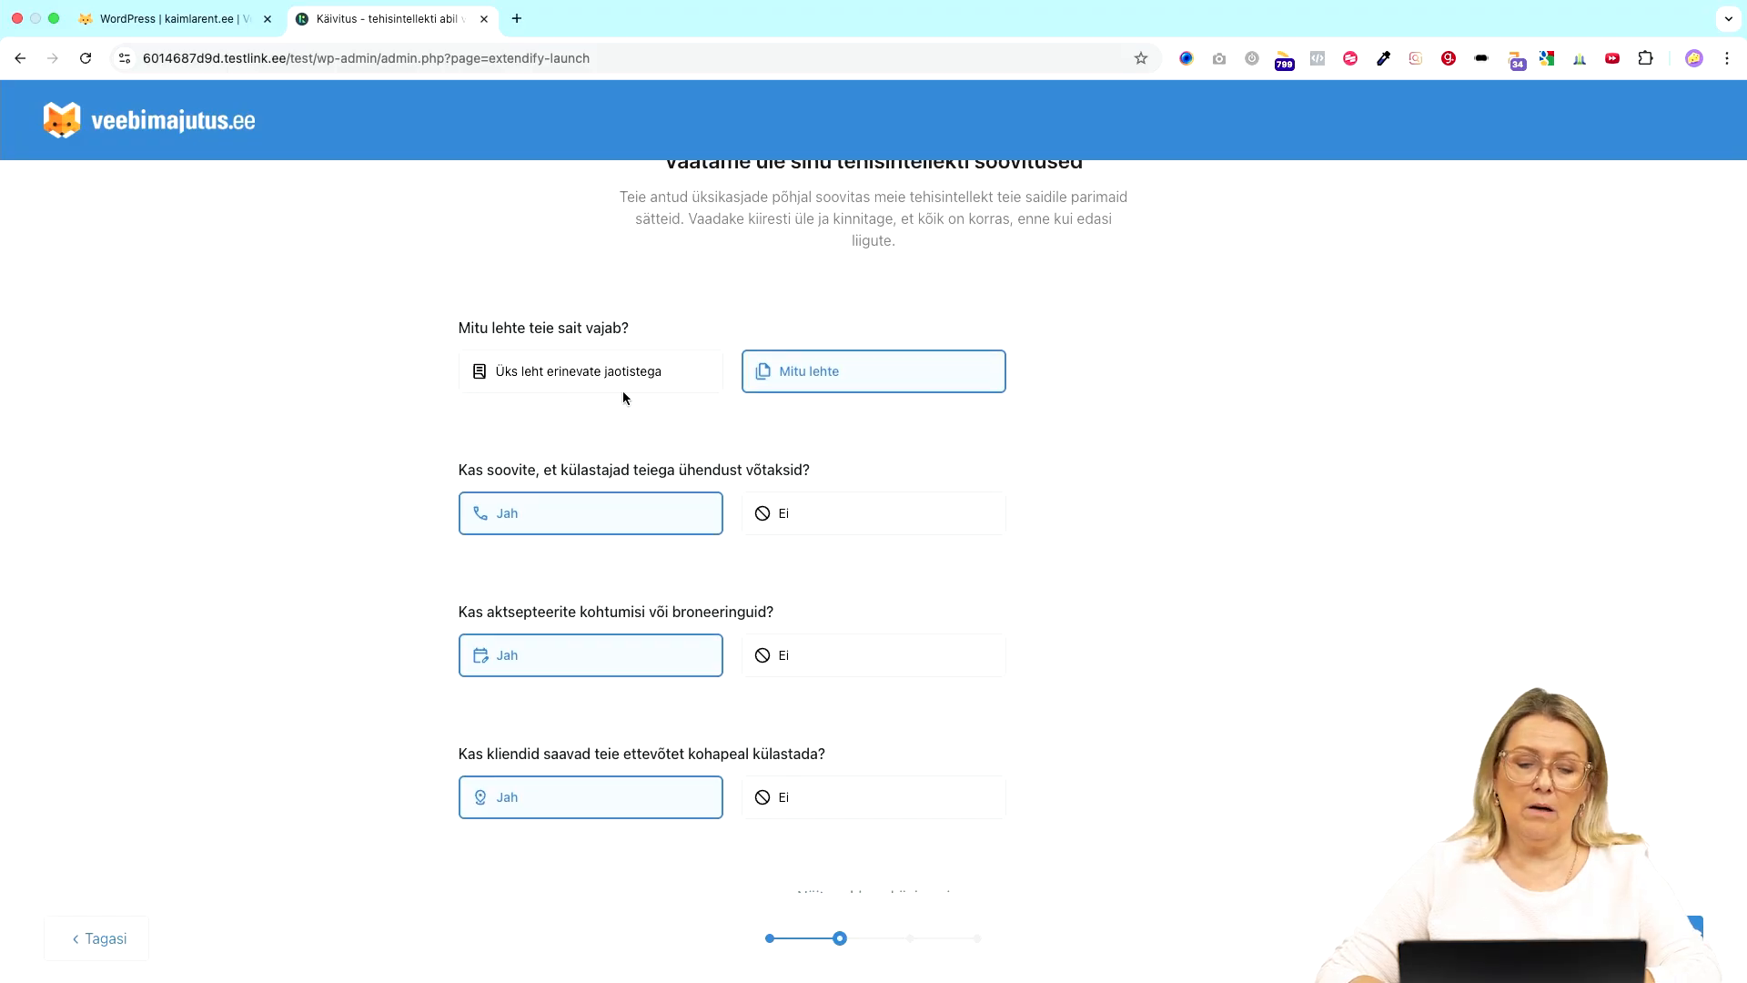
left_click(604, 373)
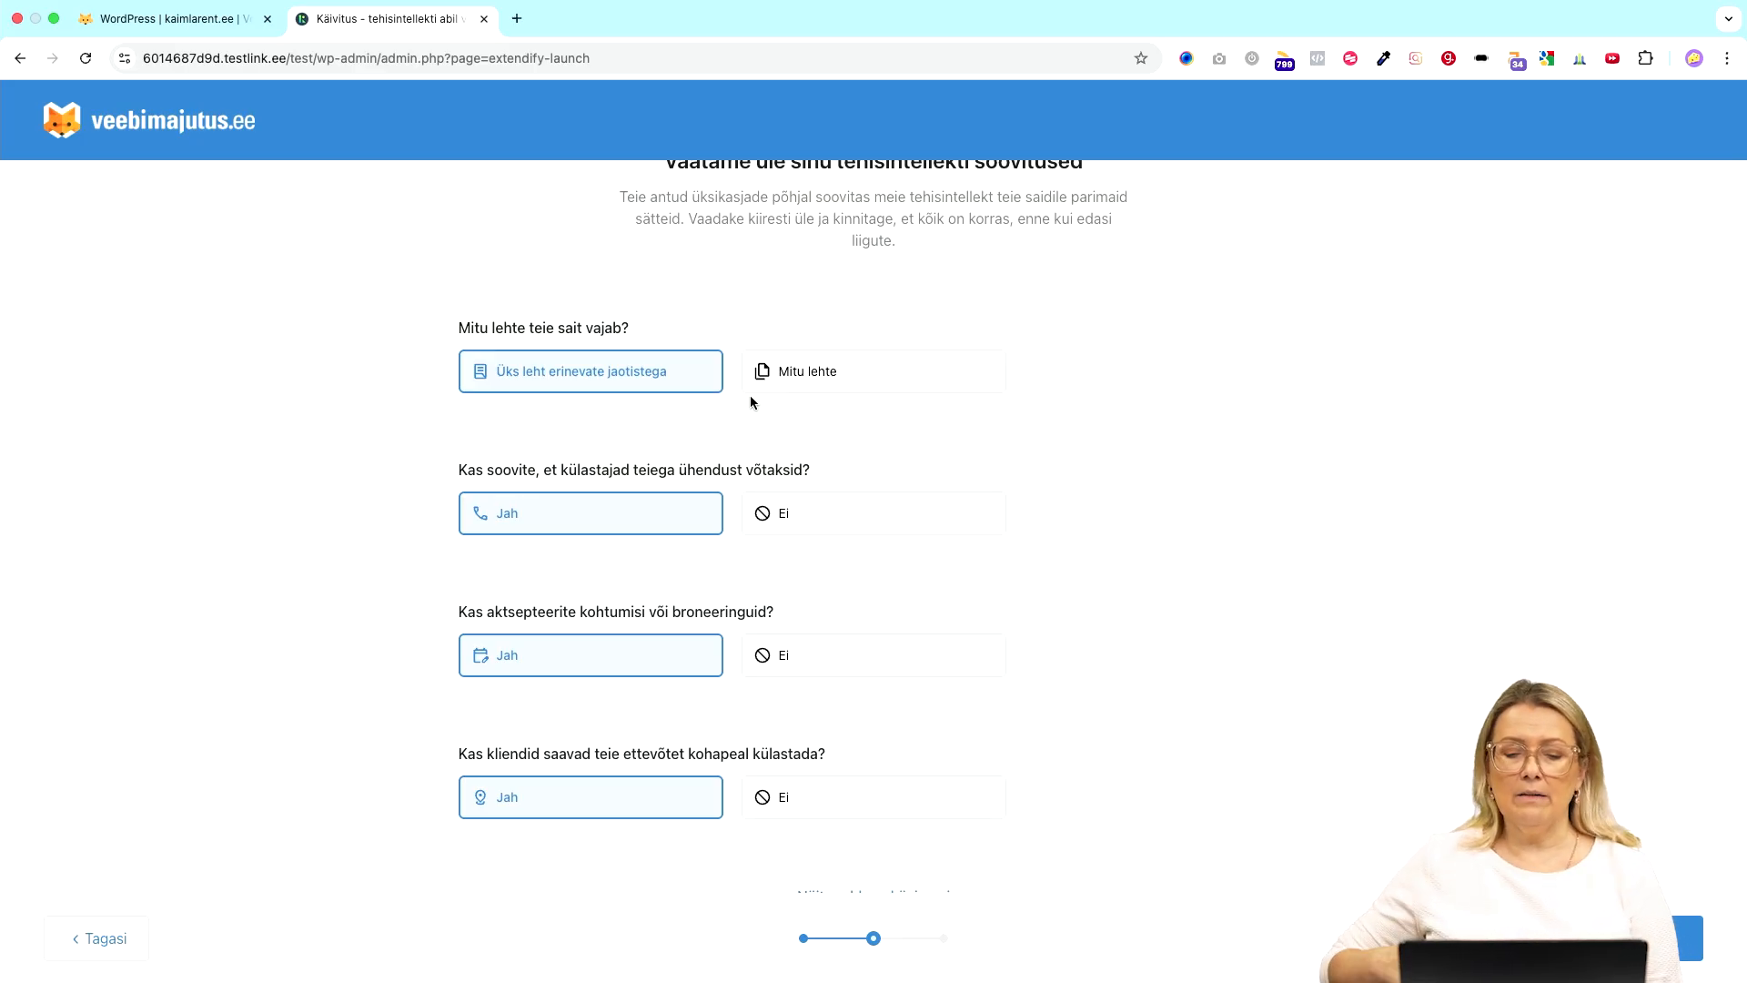
left_click(866, 391)
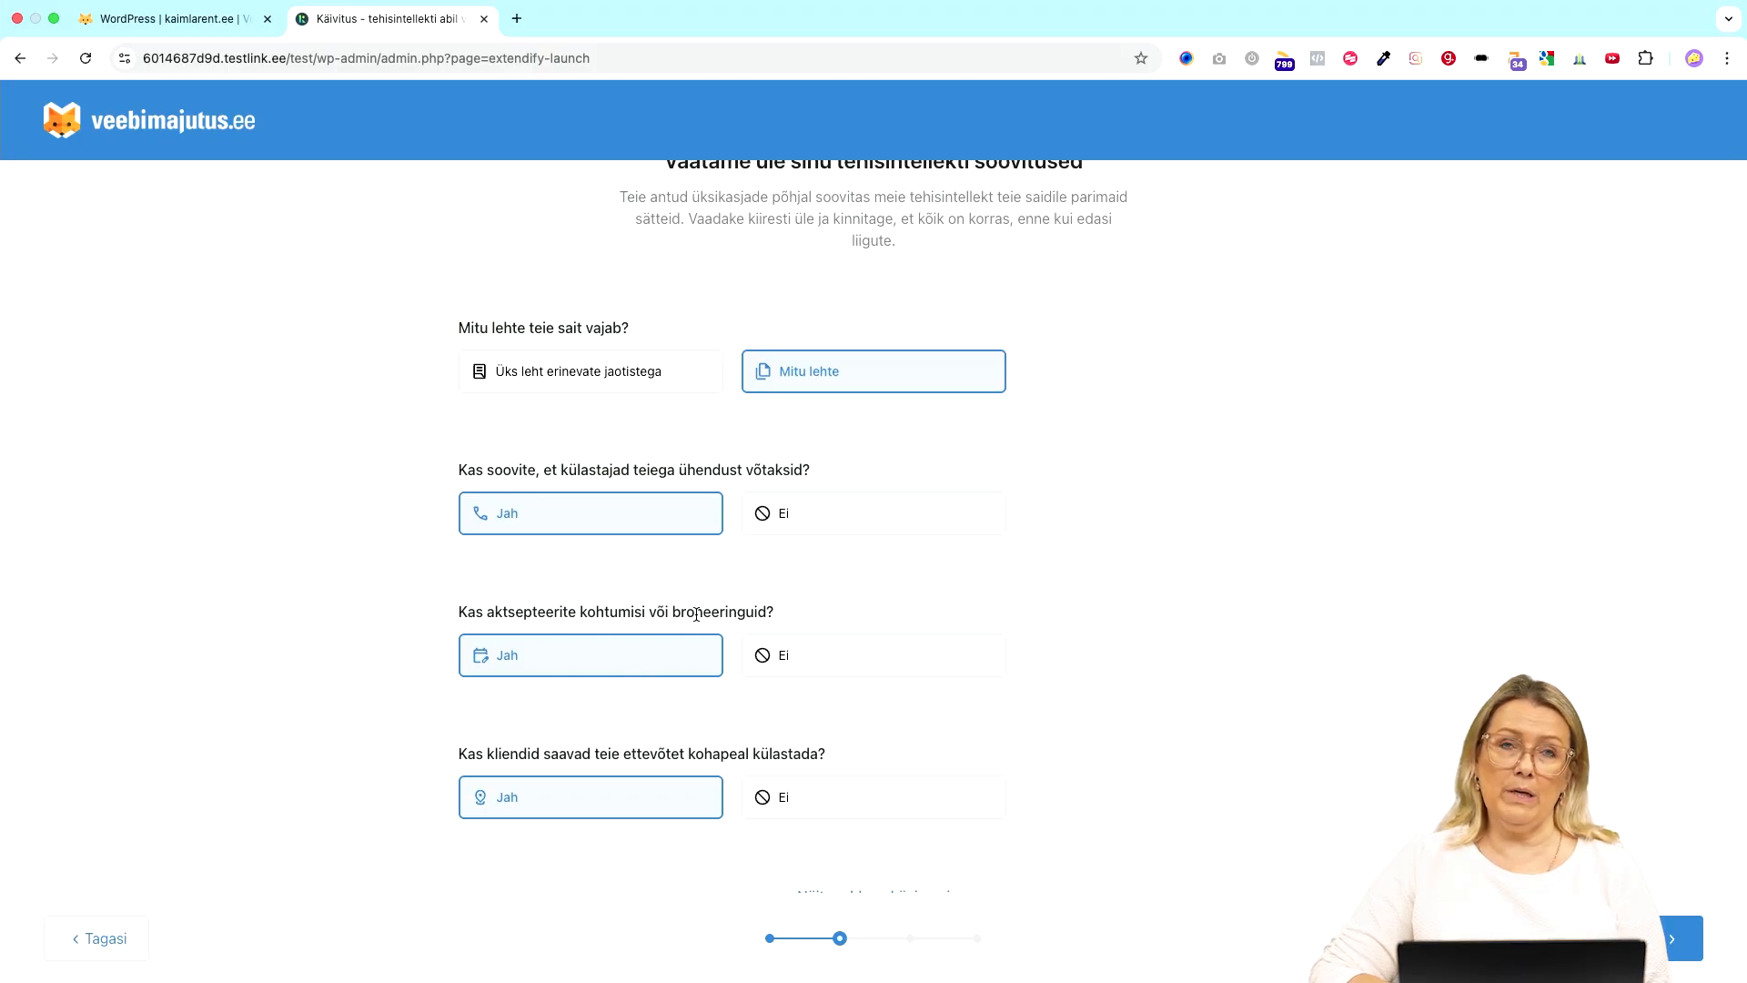
- Set bookings to Ei, keep on-site visits at Jah, and accept the recommendations
left_click(817, 664)
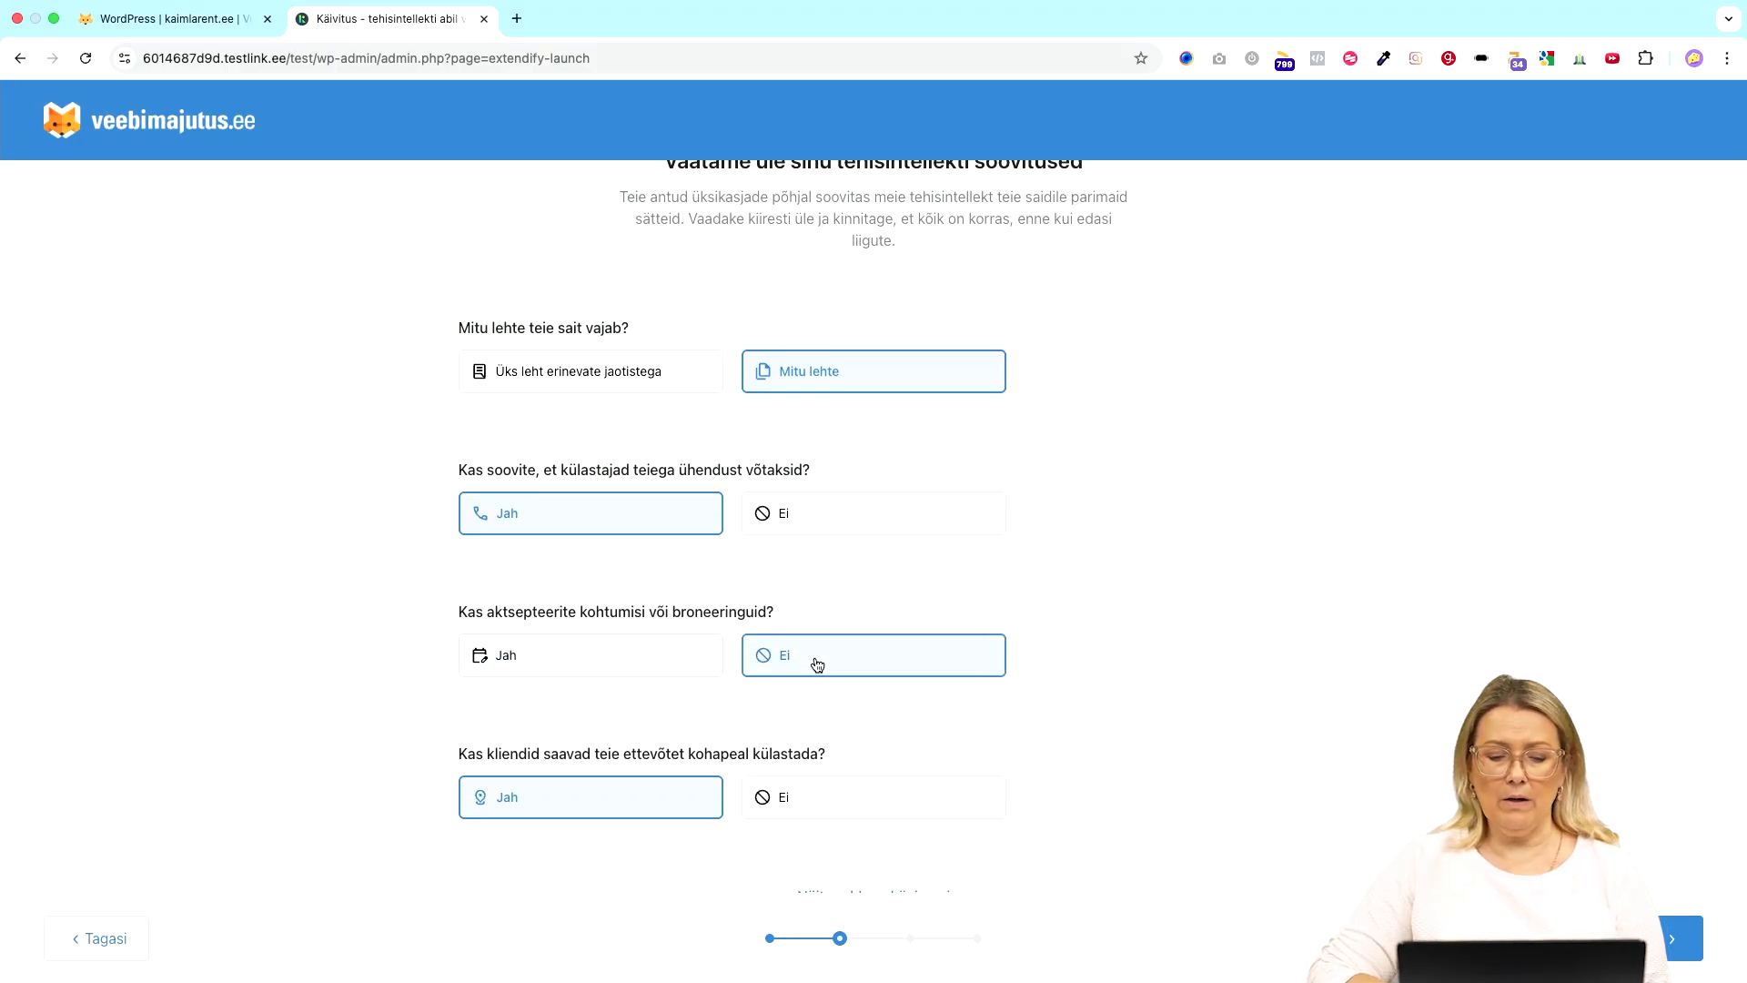
scroll(817, 664, "down", 2)
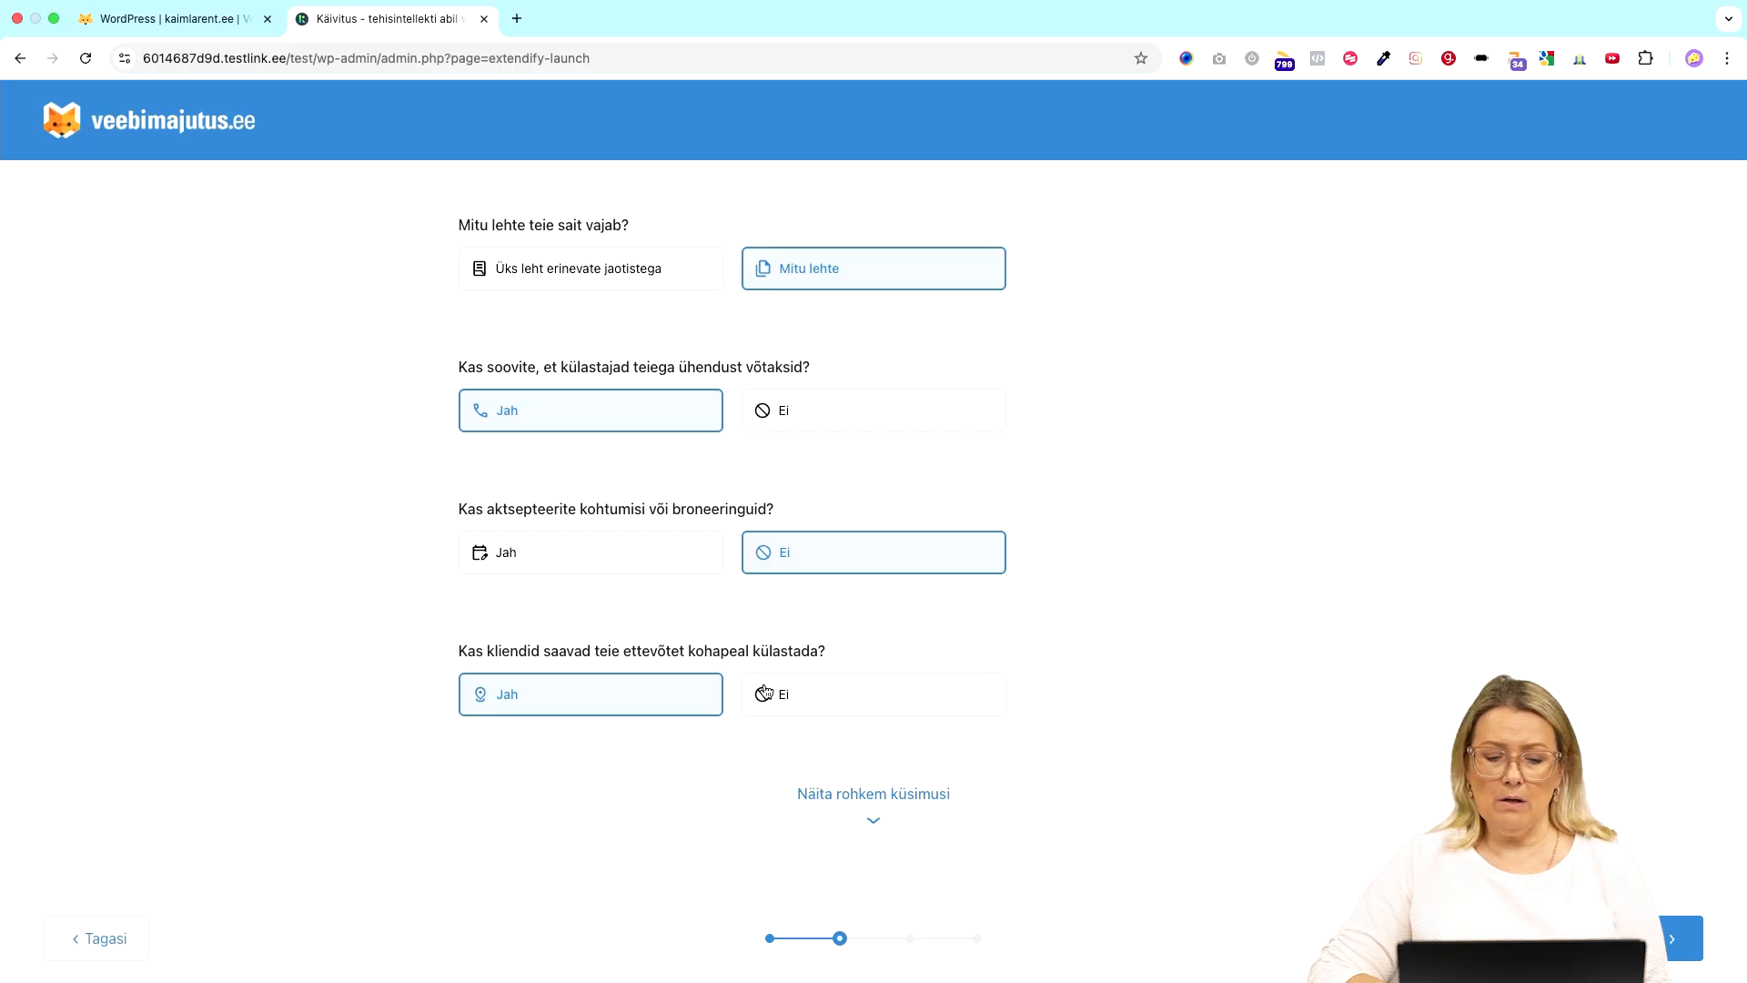
left_click(853, 688)
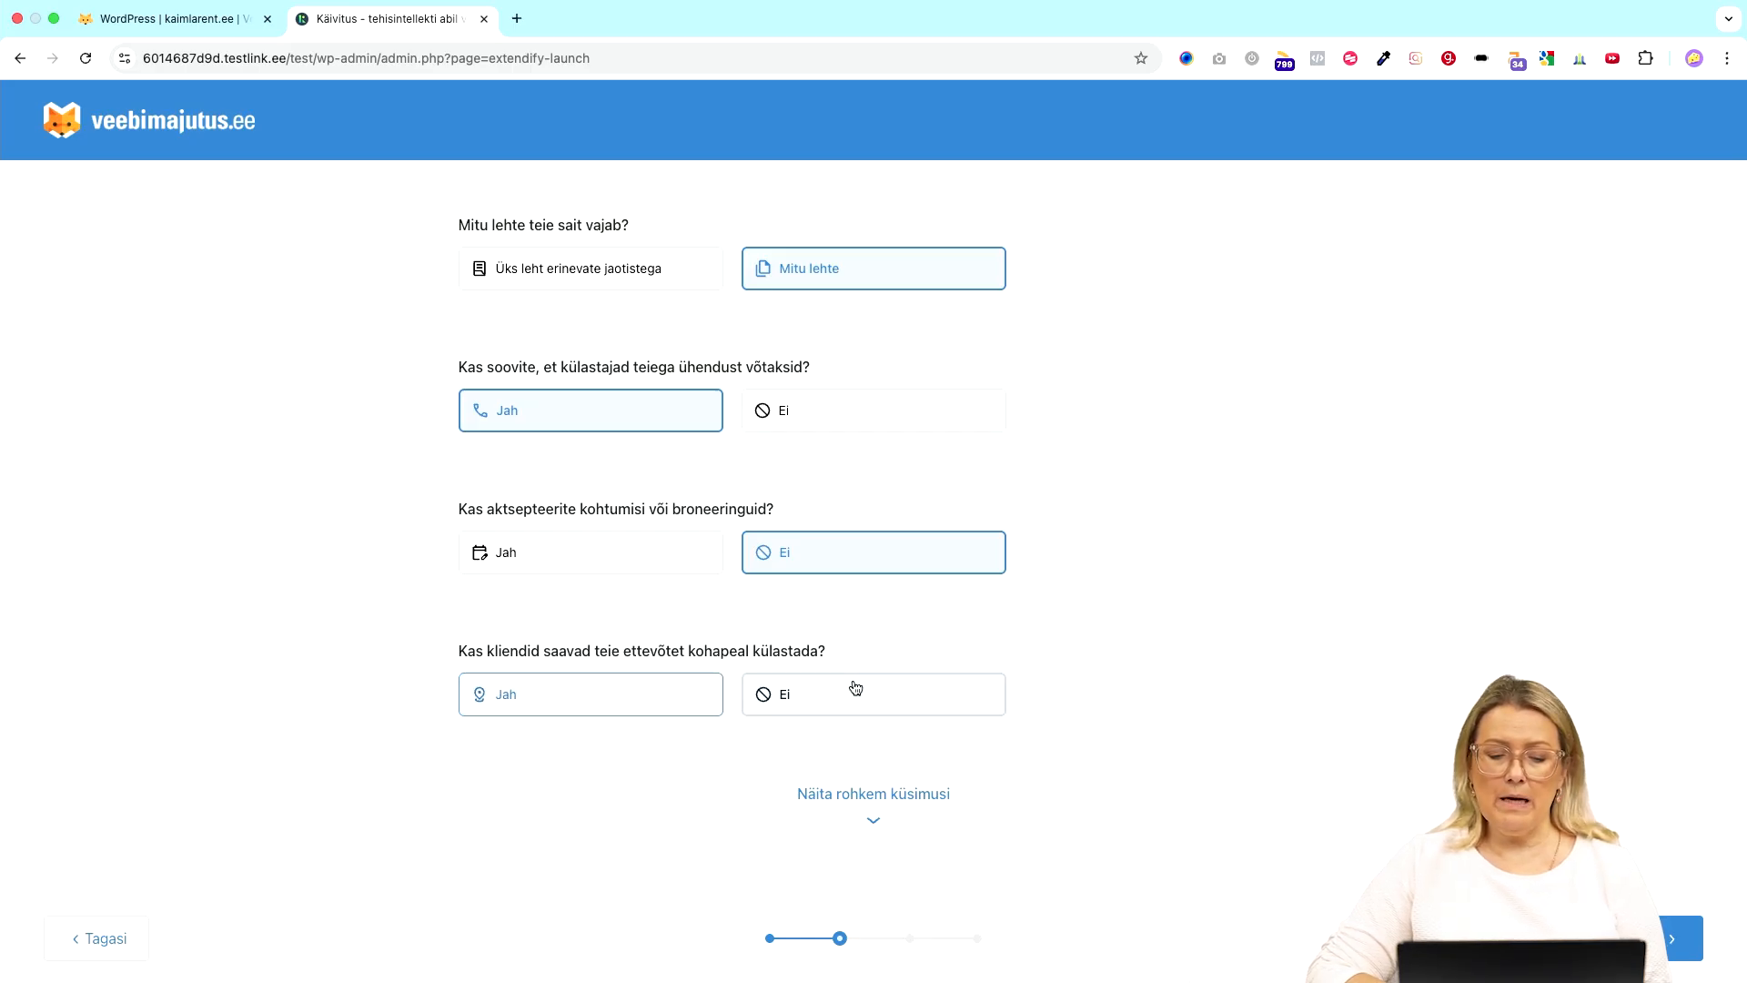
left_click(662, 711)
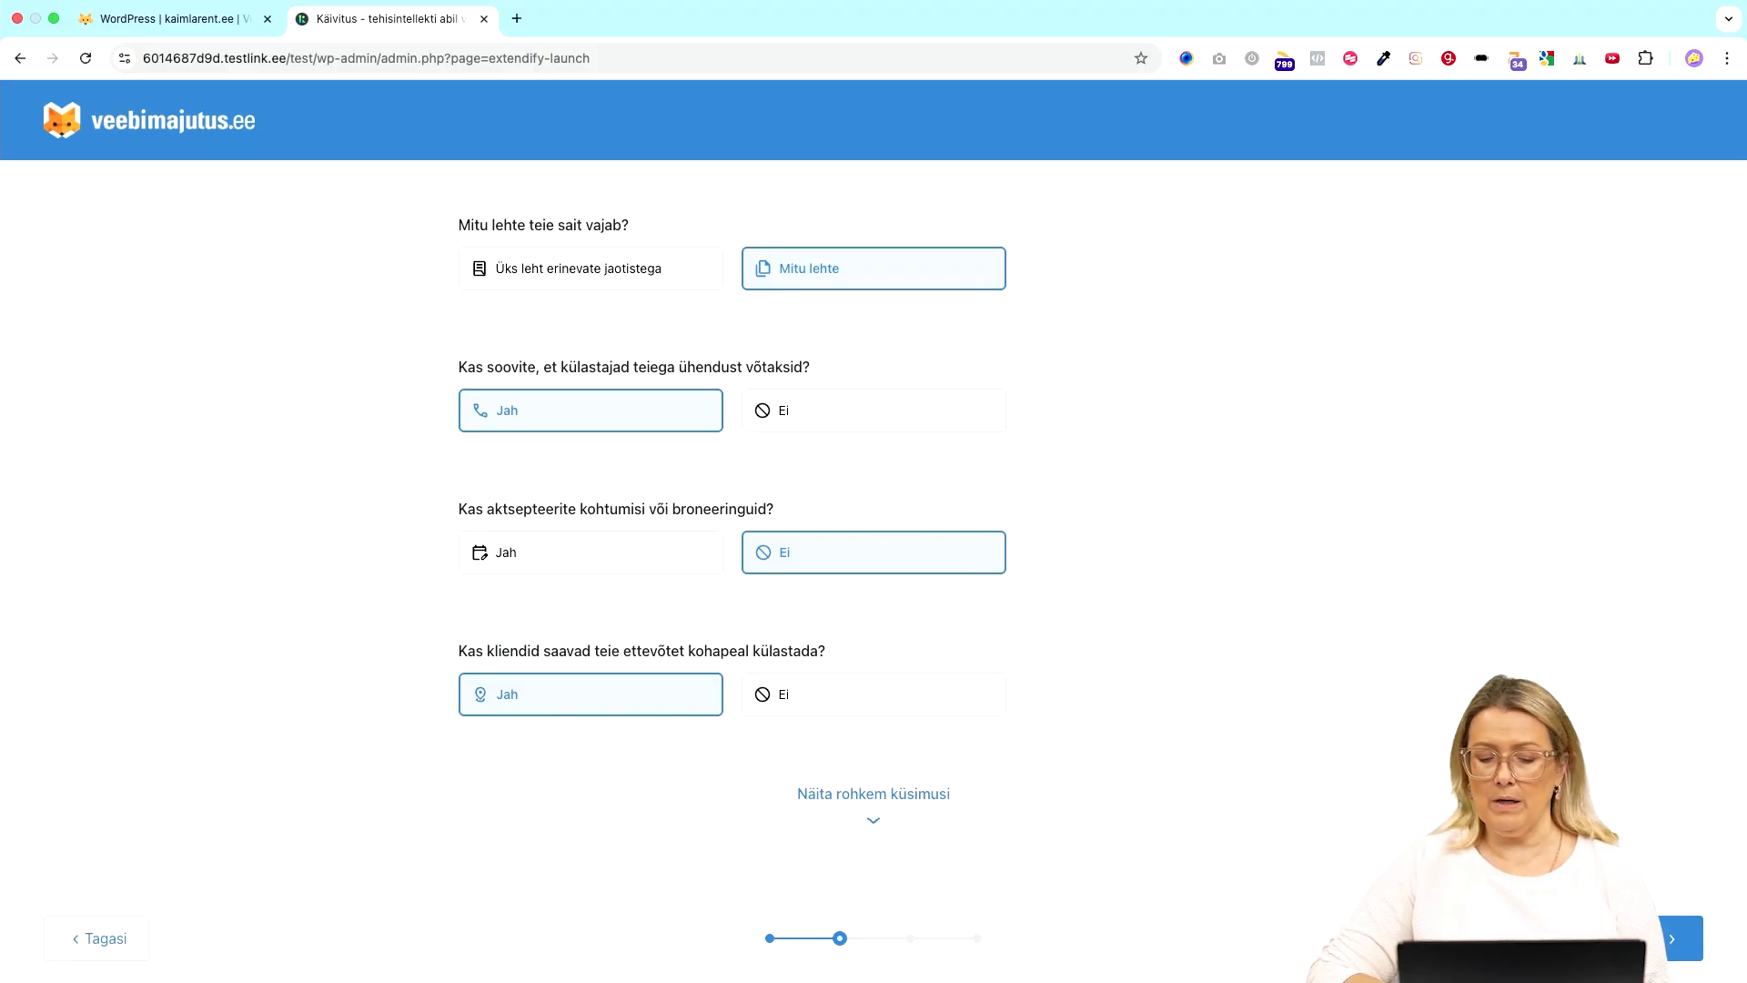
left_click(1641, 938)
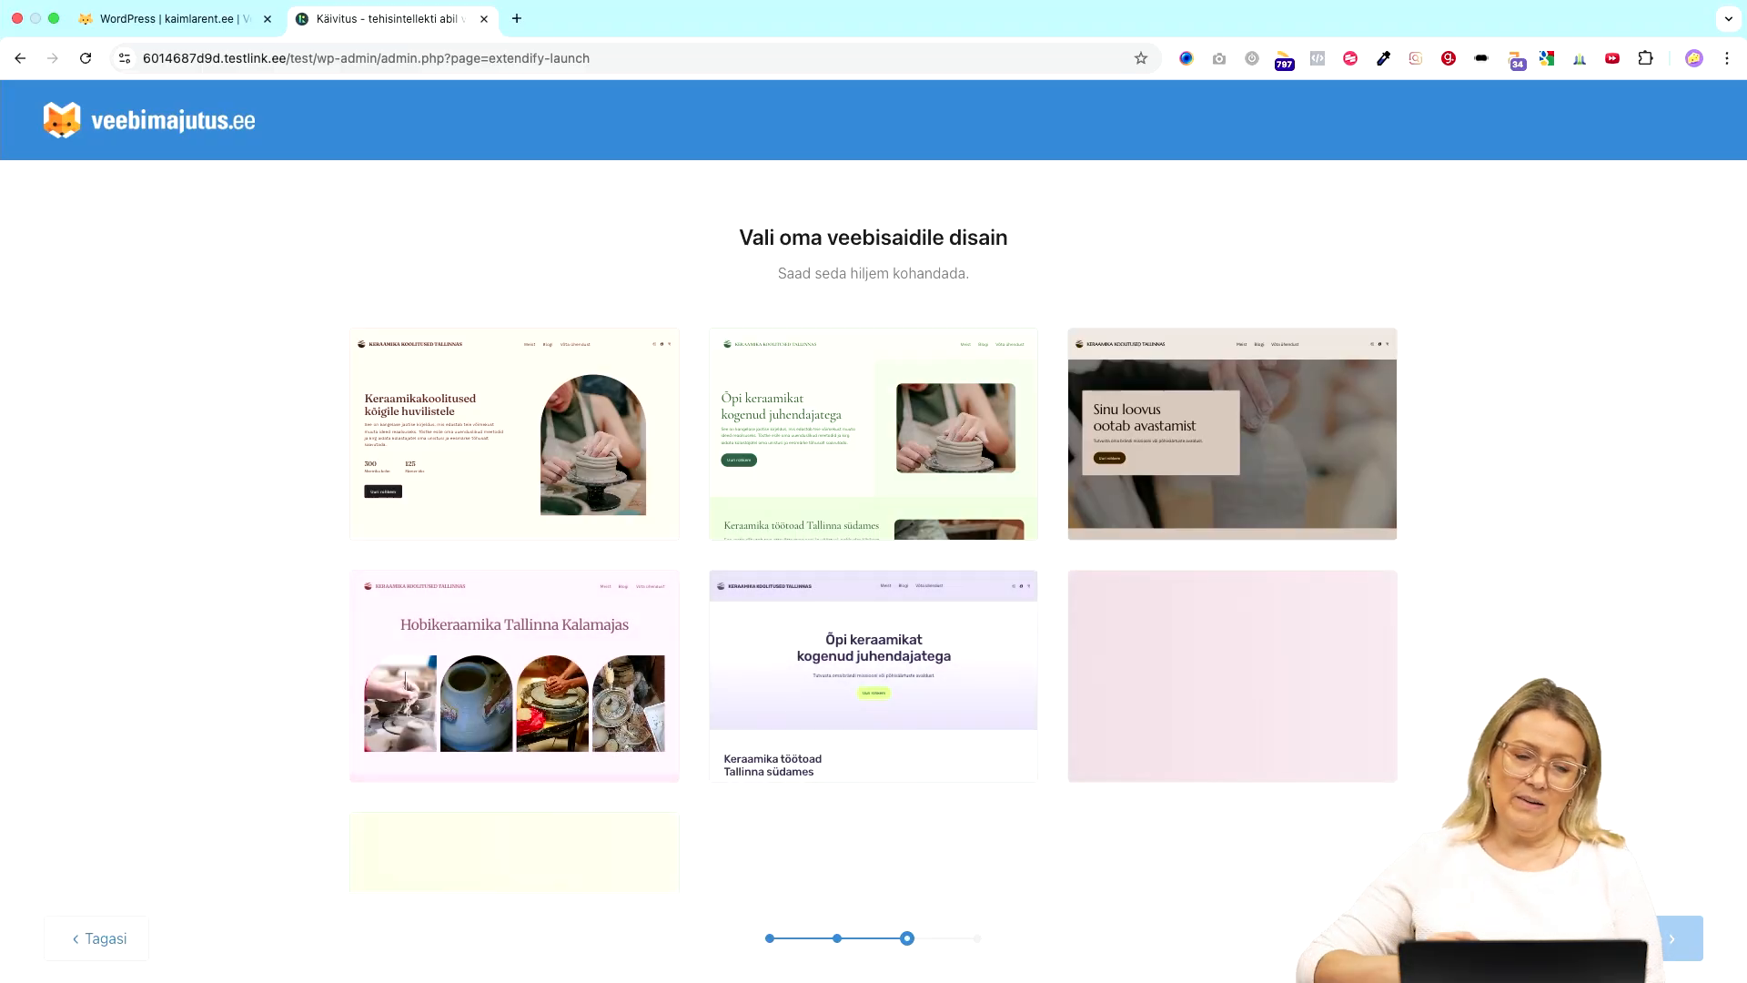
- Scroll through the generated ceramics homepage design thumbnails to compare them
scroll(866, 628, "down", 8)
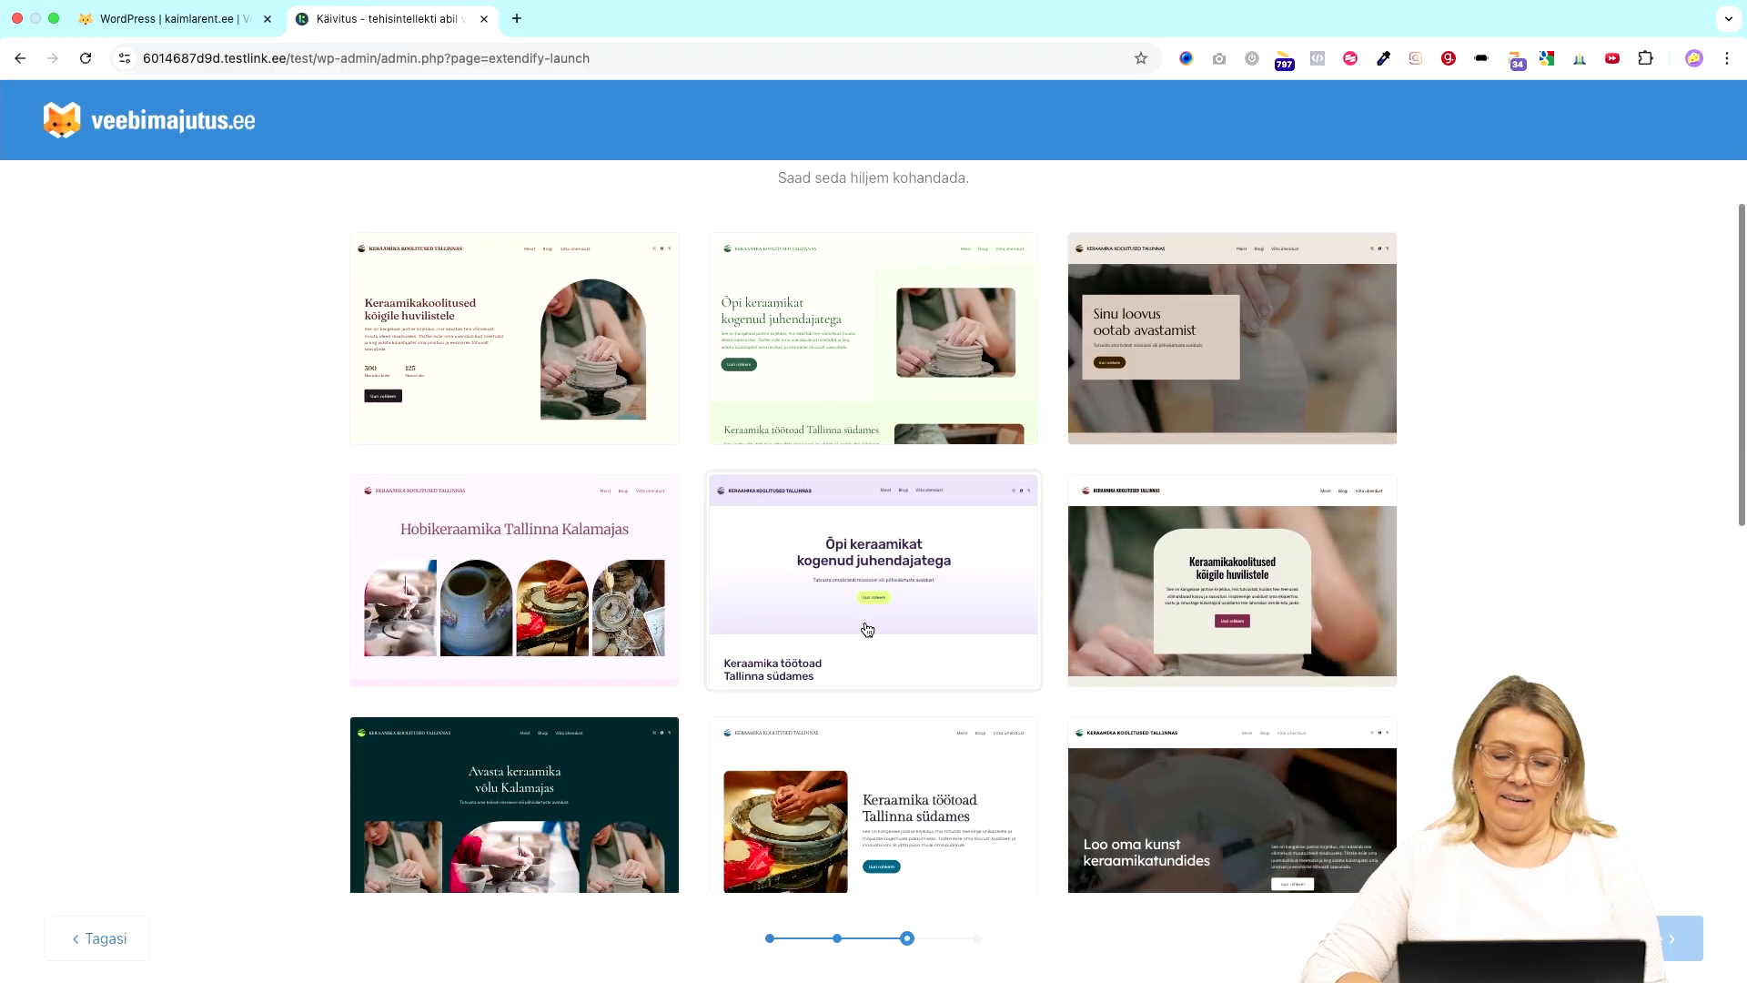
scroll(865, 628, "down", 3)
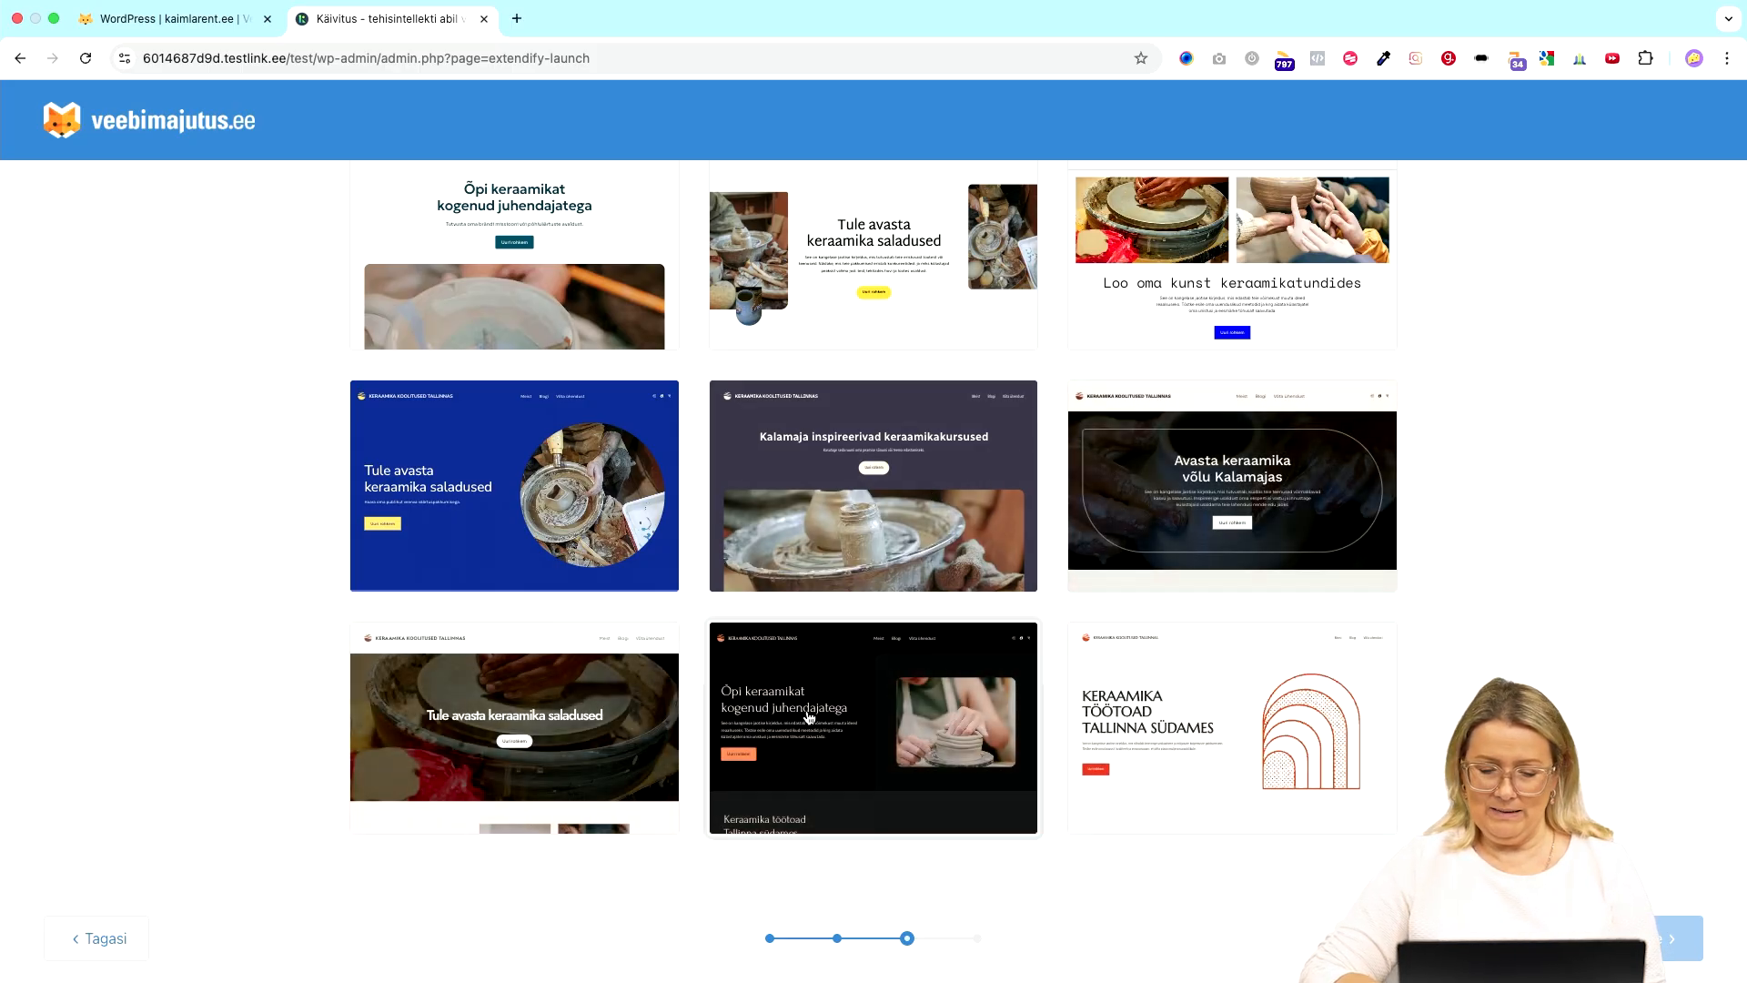
scroll(858, 466, "up", 10)
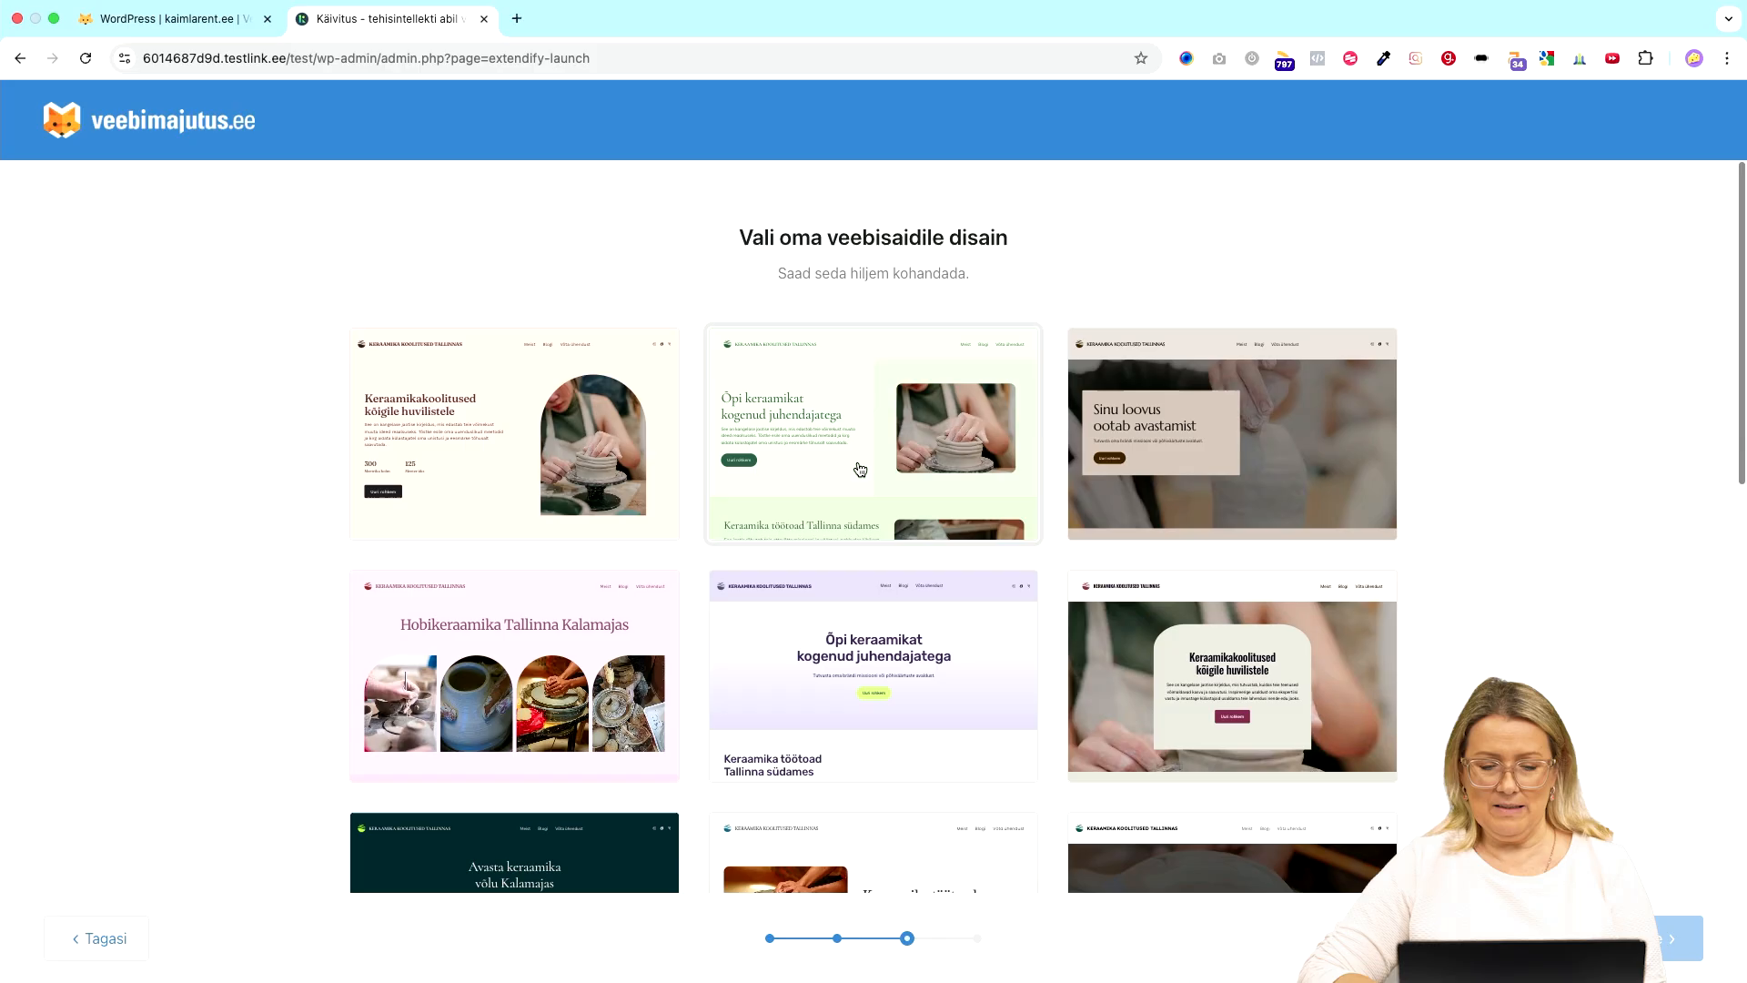
scroll(860, 468, "down", 10)
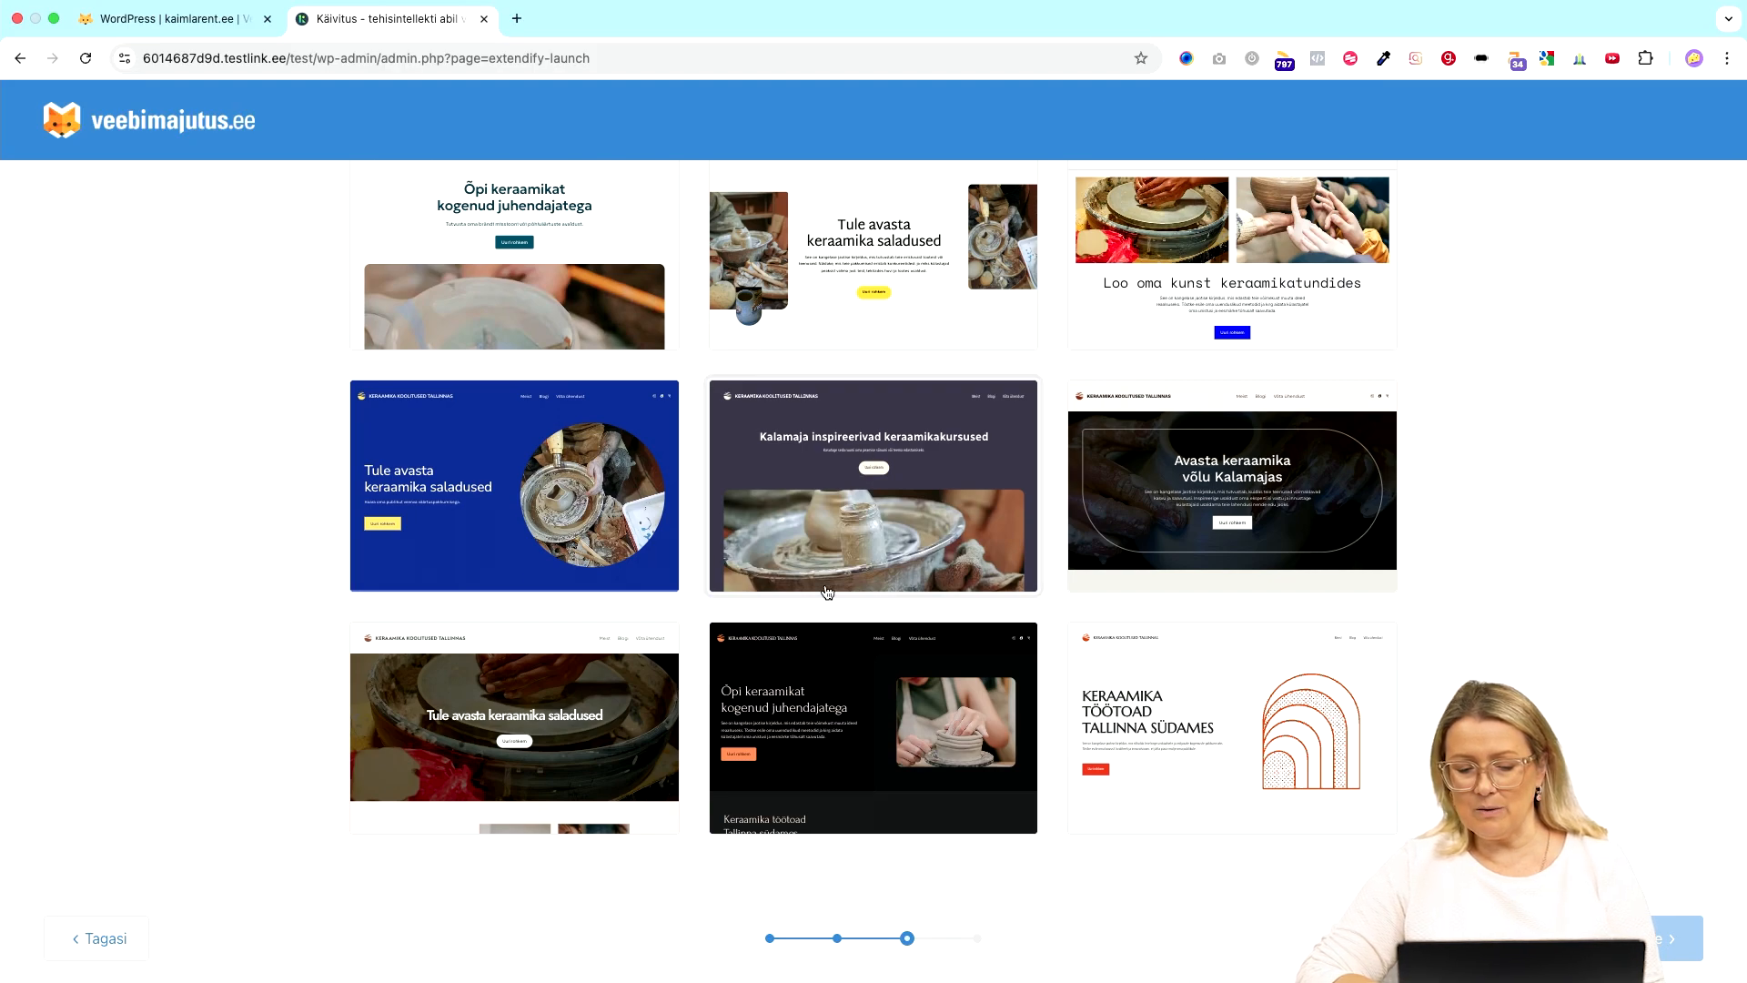
scroll(800, 850, "up", 10)
scroll(802, 860, "down", 10)
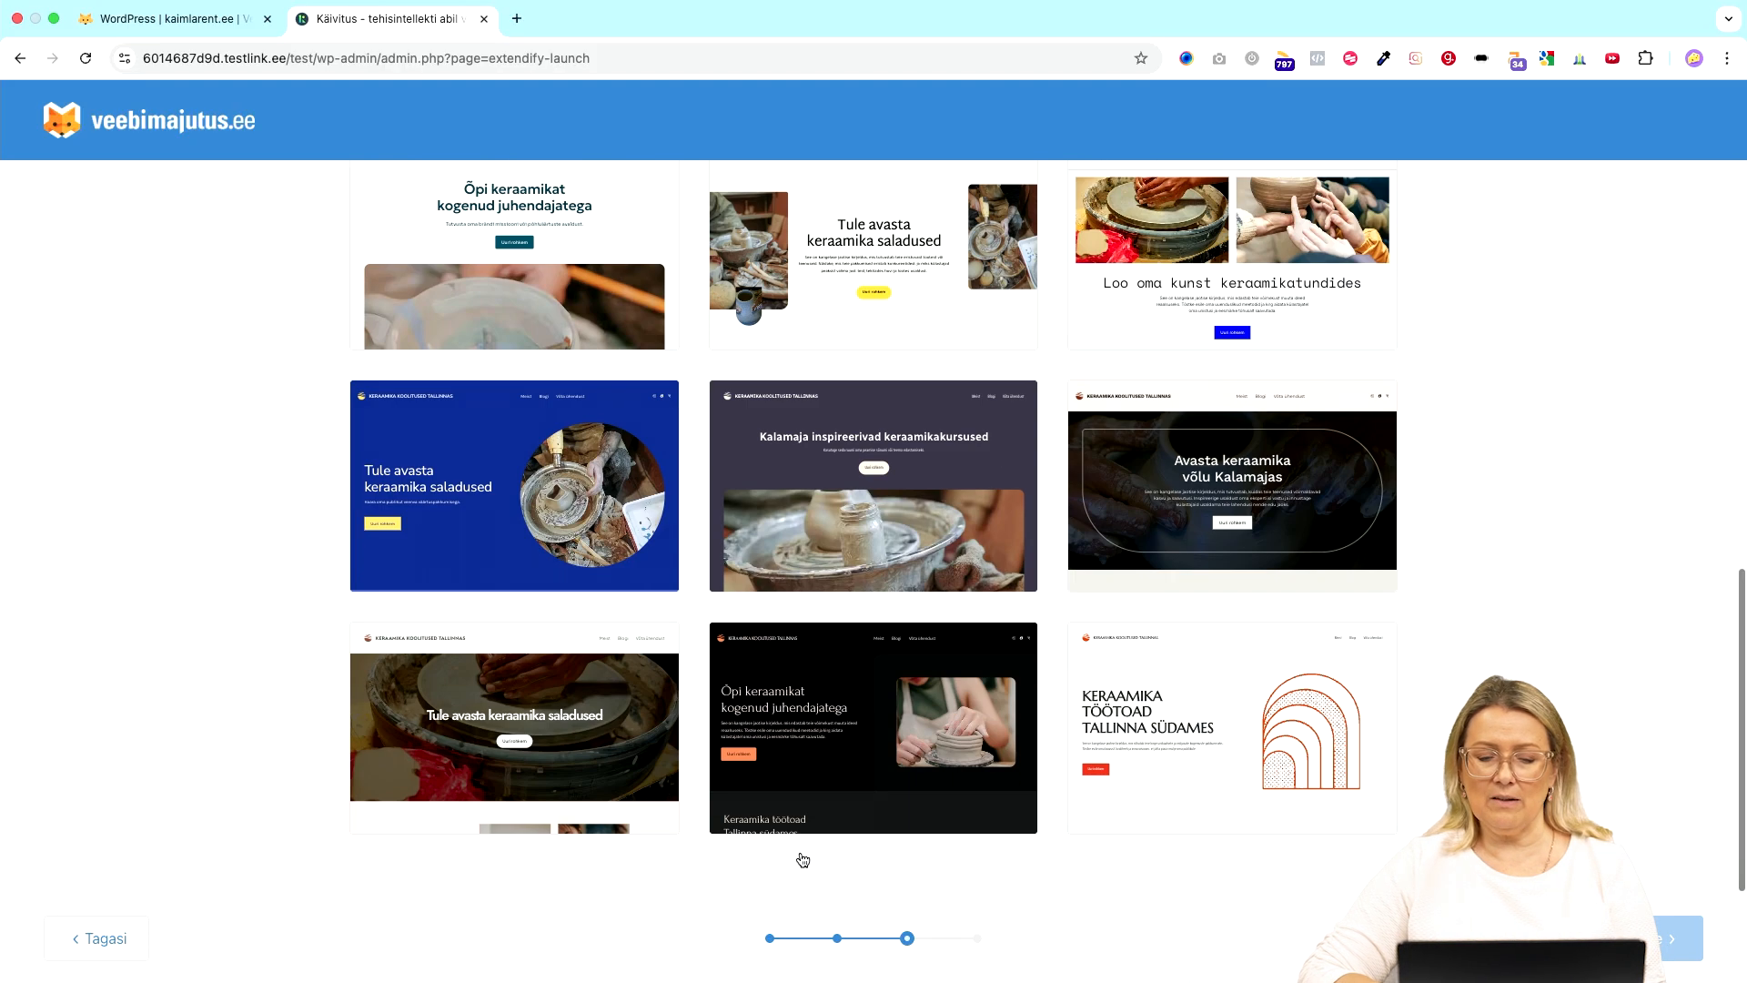
scroll(803, 860, "up", 10)
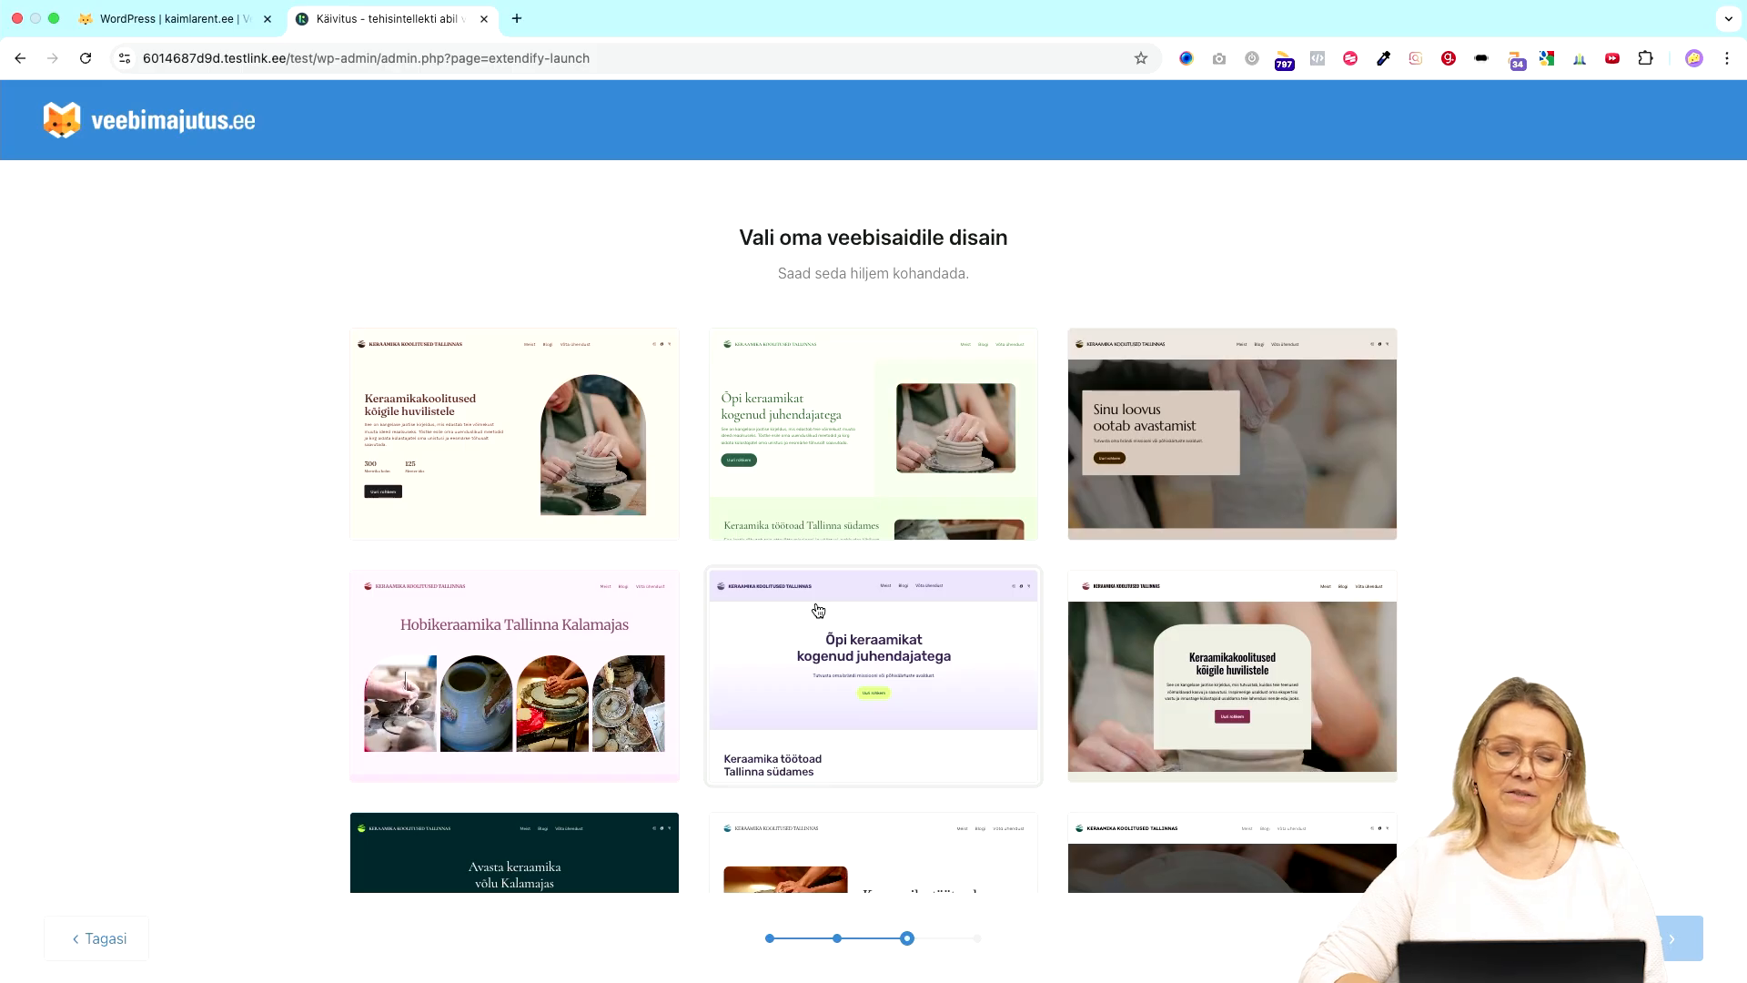
scroll(759, 621, "down", 3)
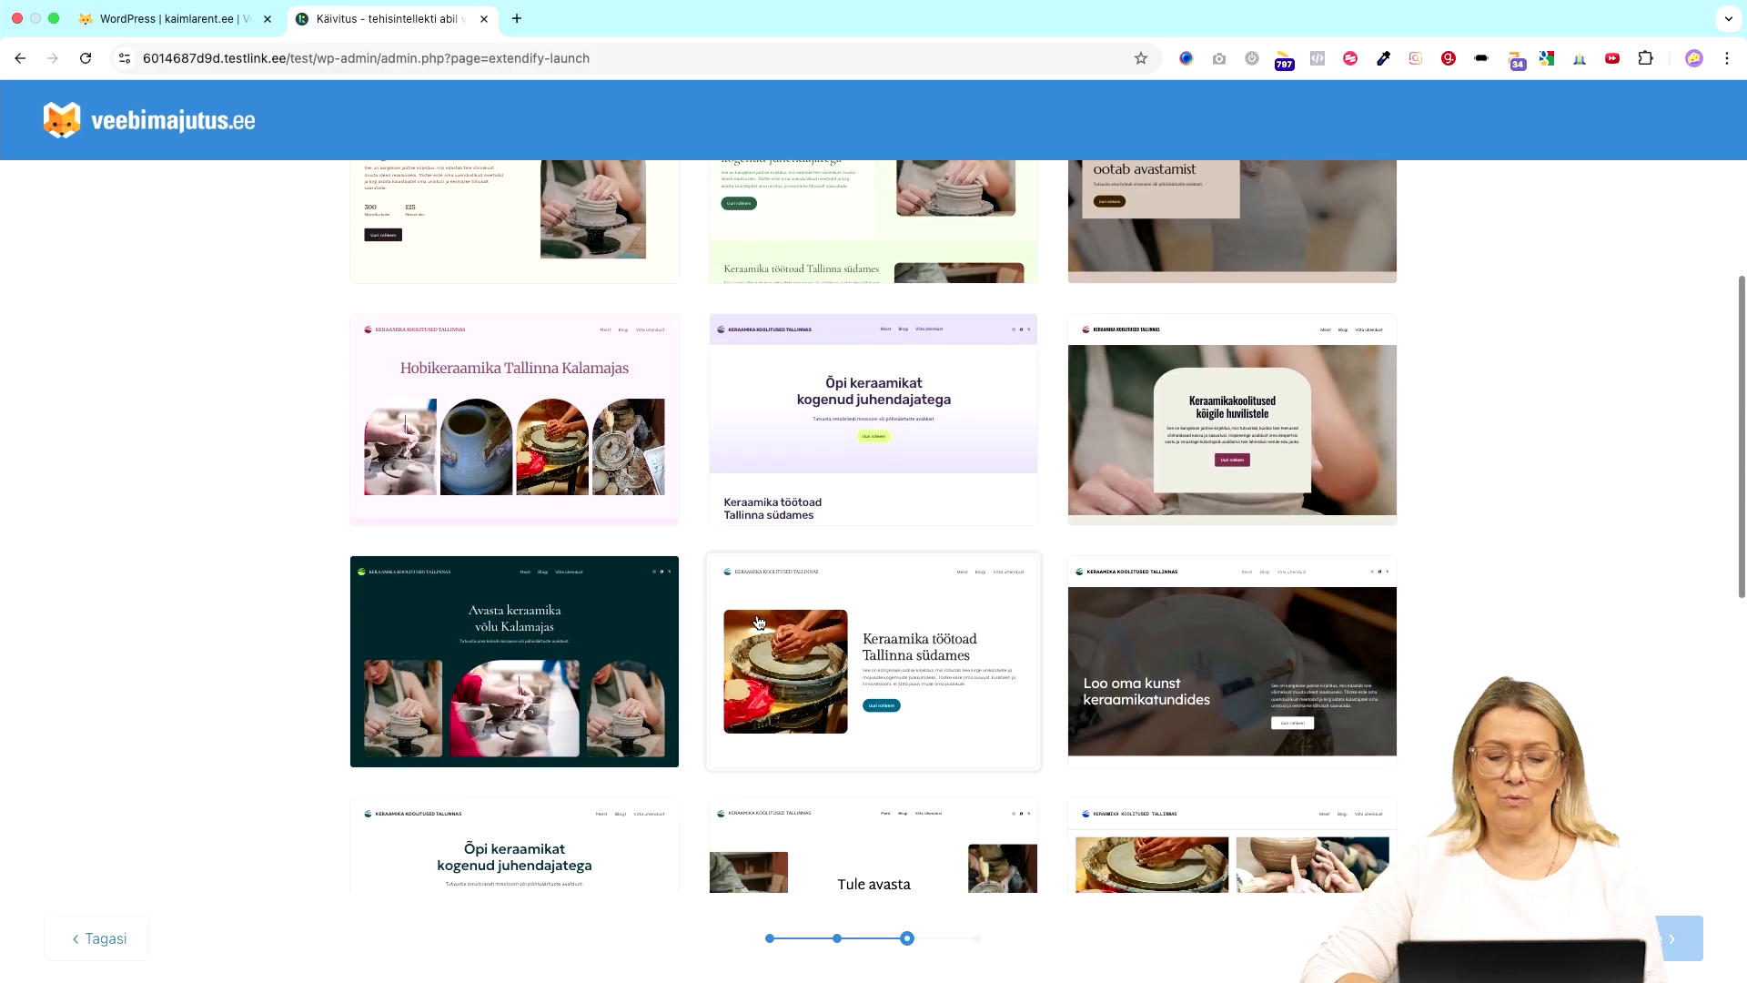
scroll(874, 480, "down", 2)
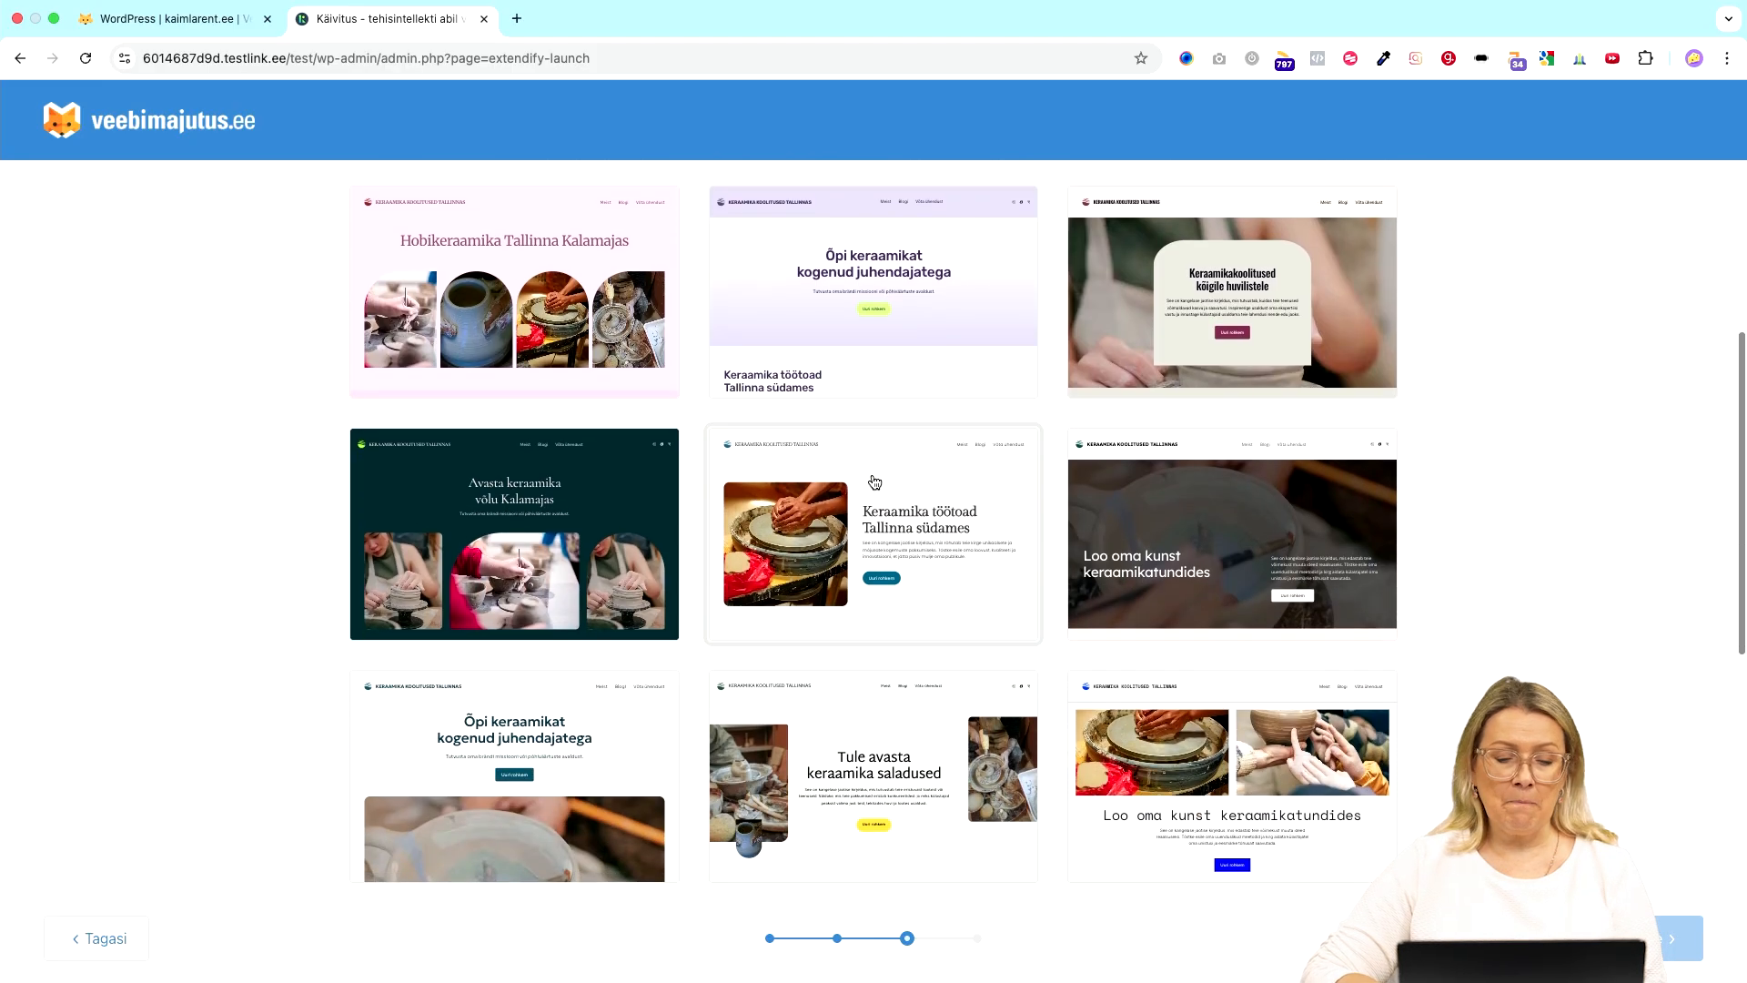
scroll(874, 479, "down", 6)
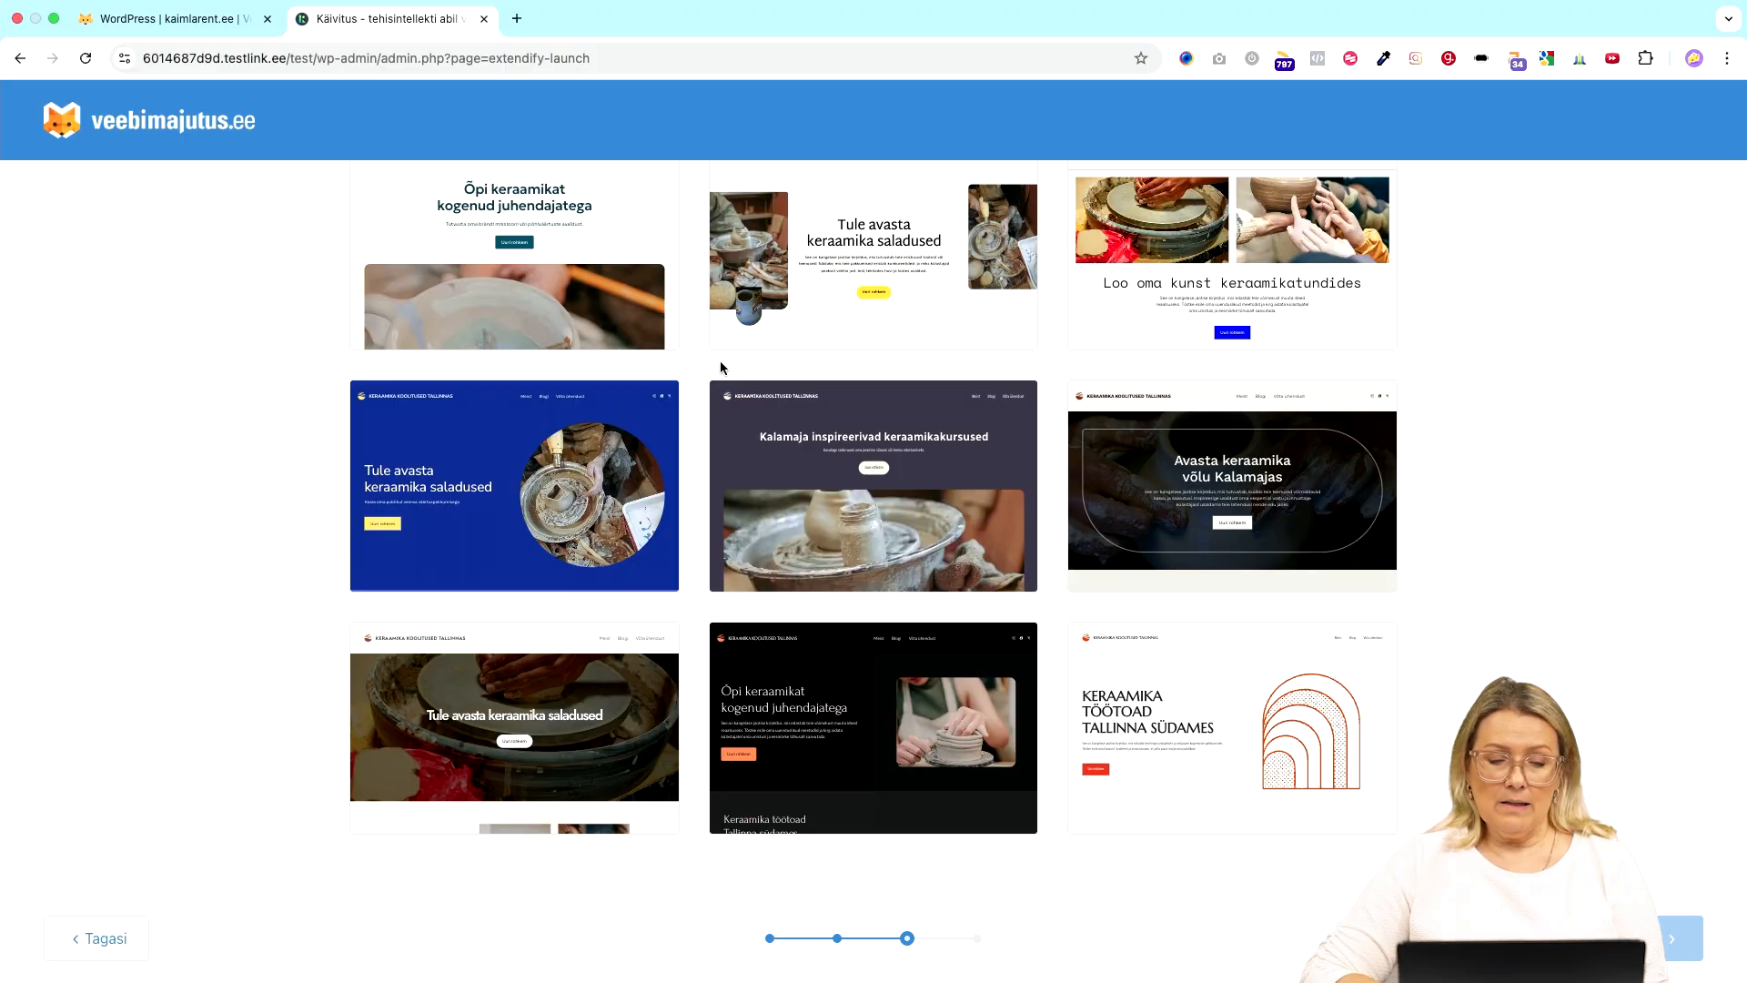
scroll(541, 525, "up", 7)
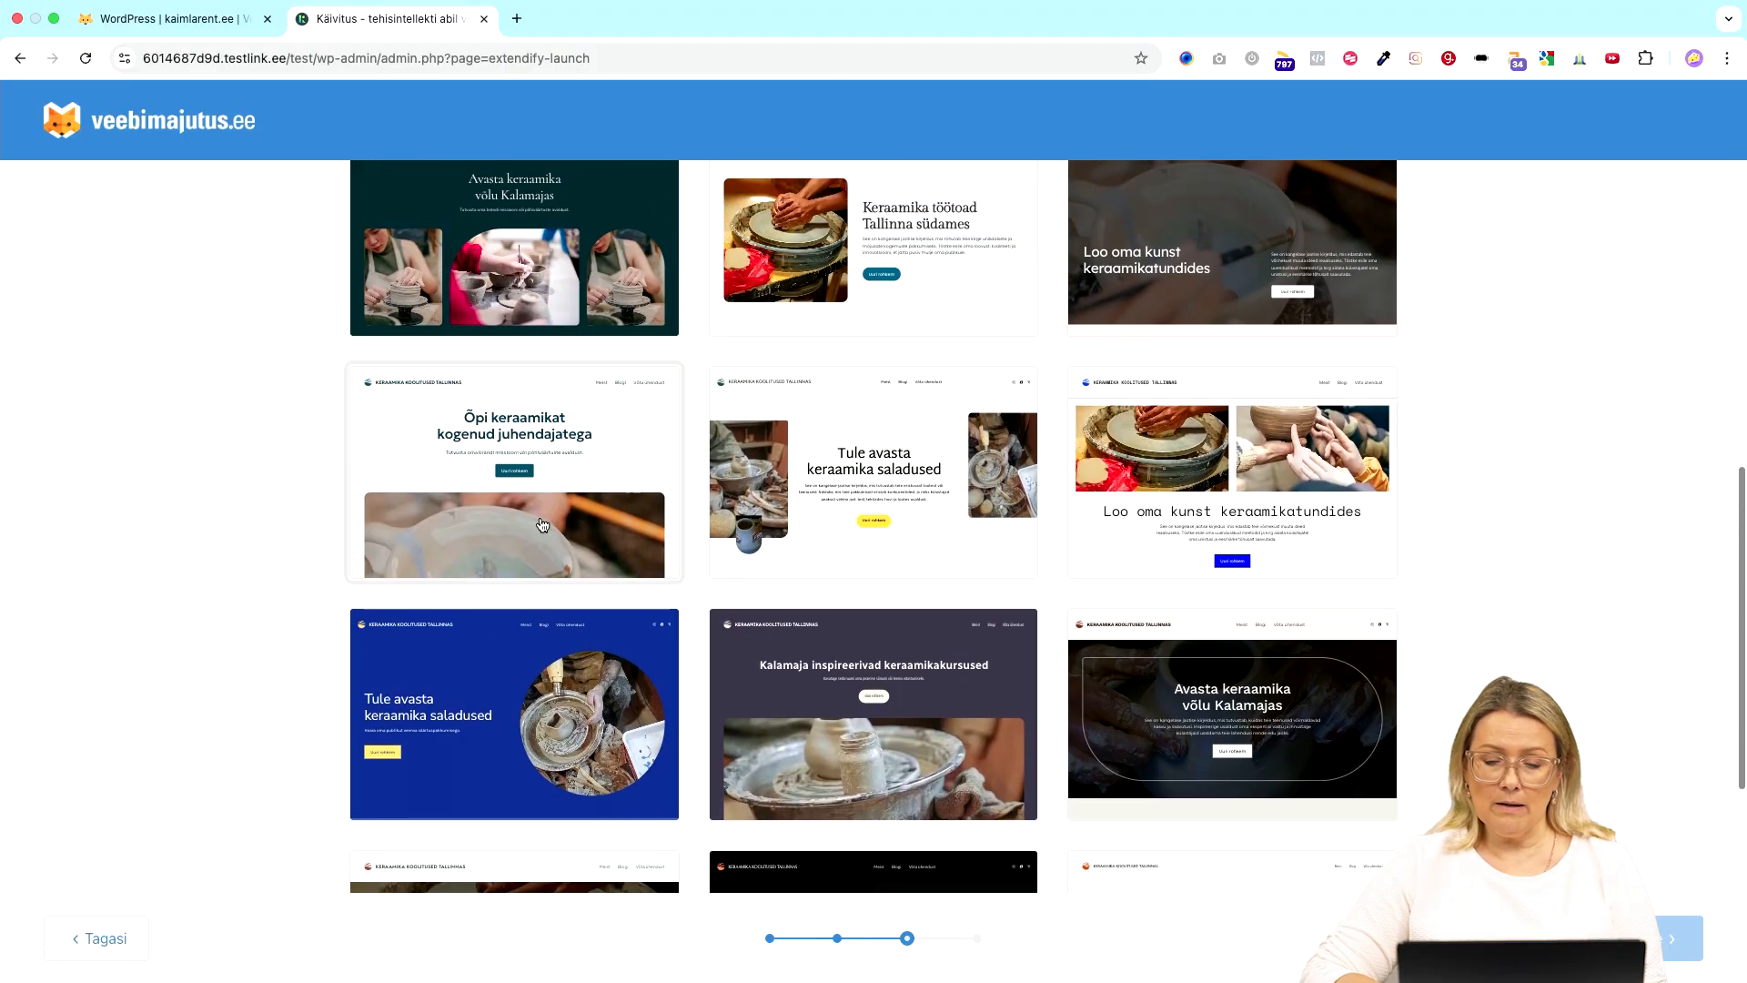
scroll(556, 502, "up", 2)
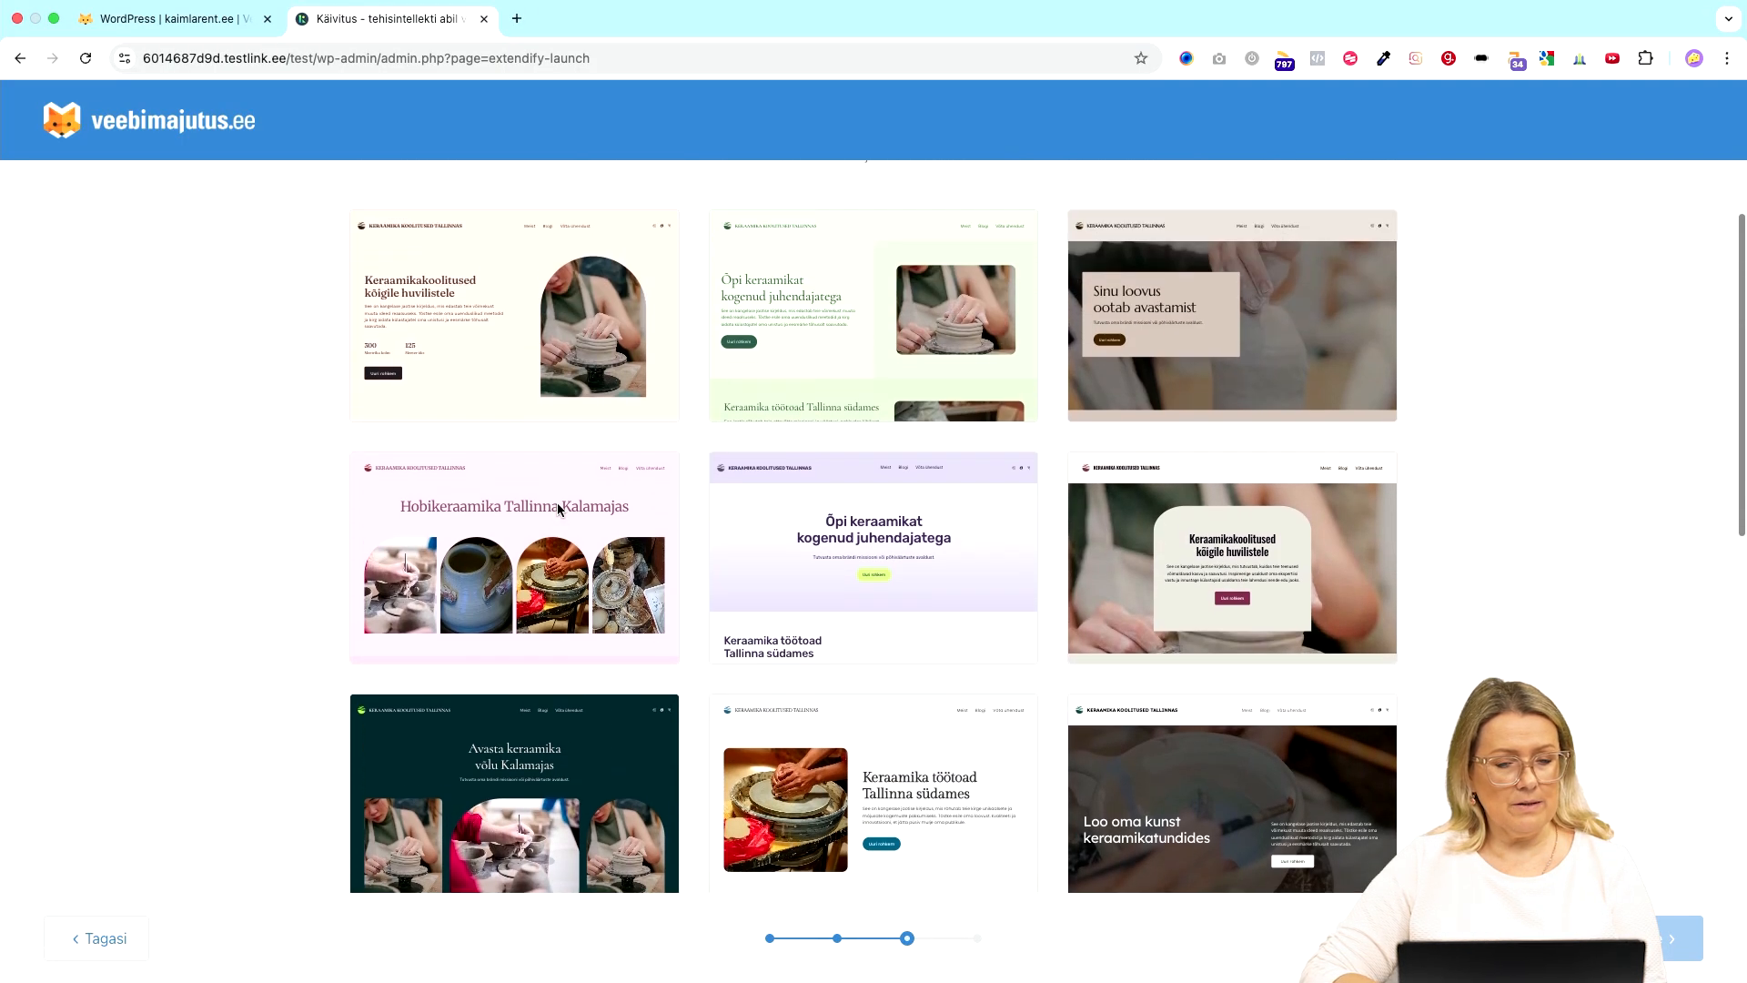
- Select the cream design with the arched pottery photo and preview its Pealeht on the 'Vali lehed' step
left_click(474, 335)
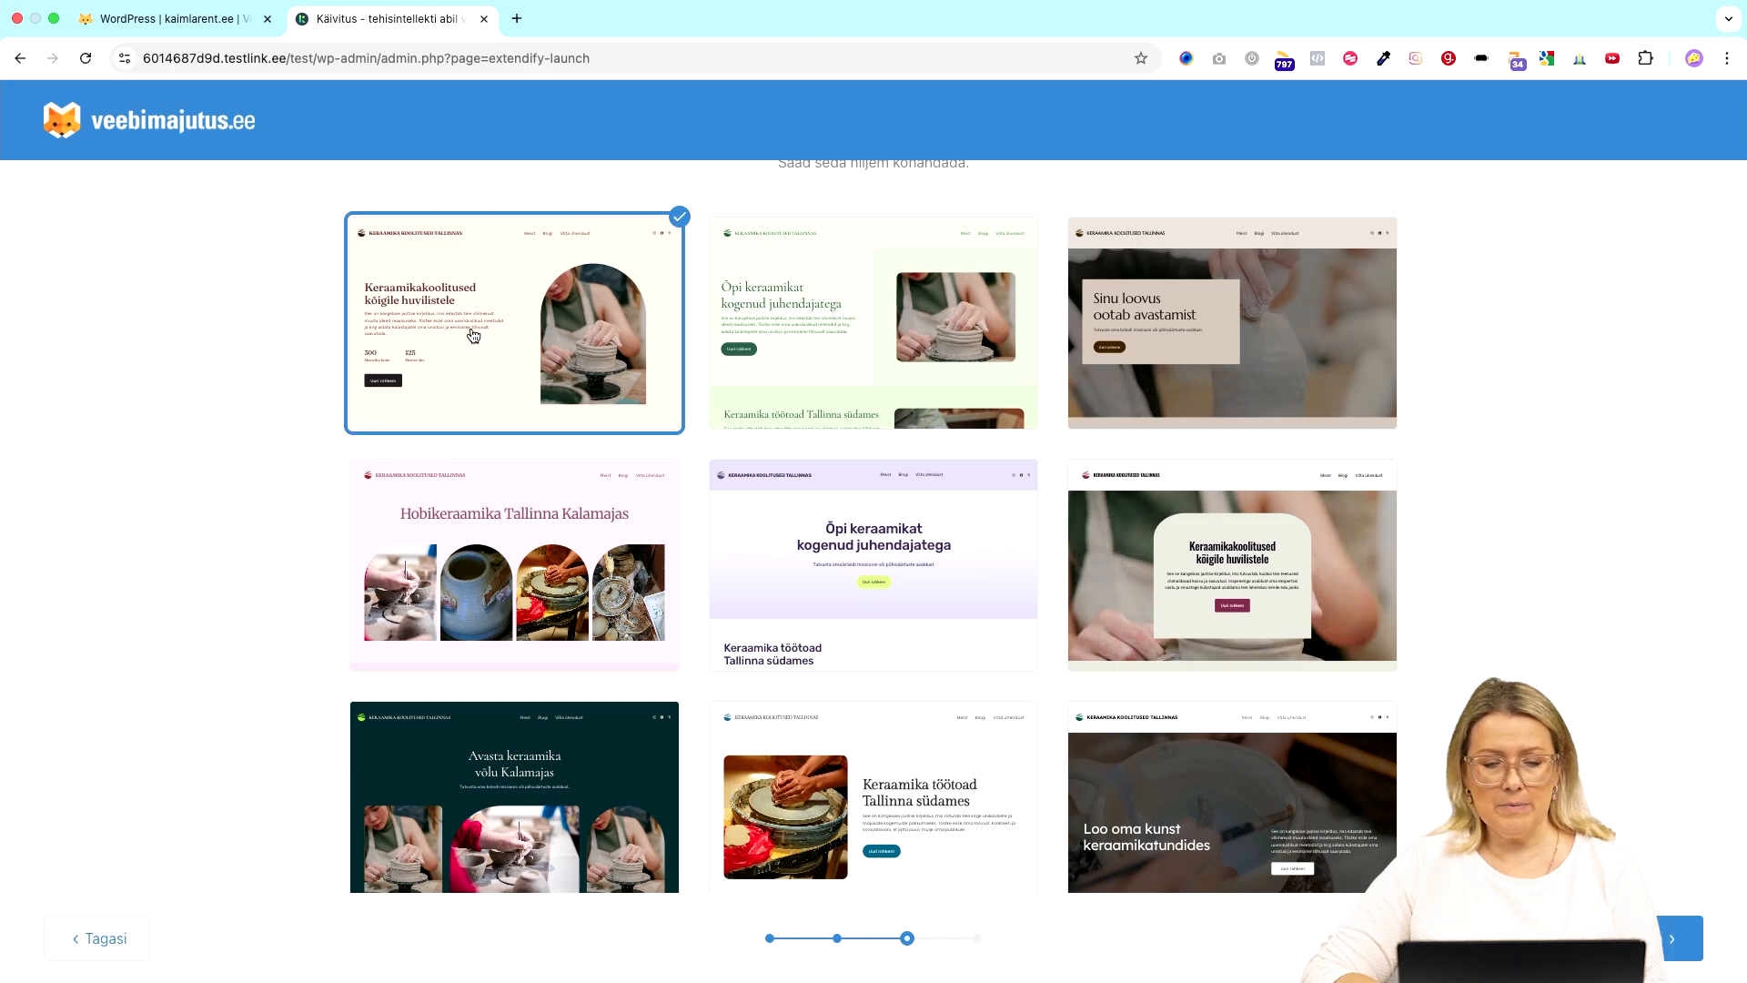
left_click(1682, 938)
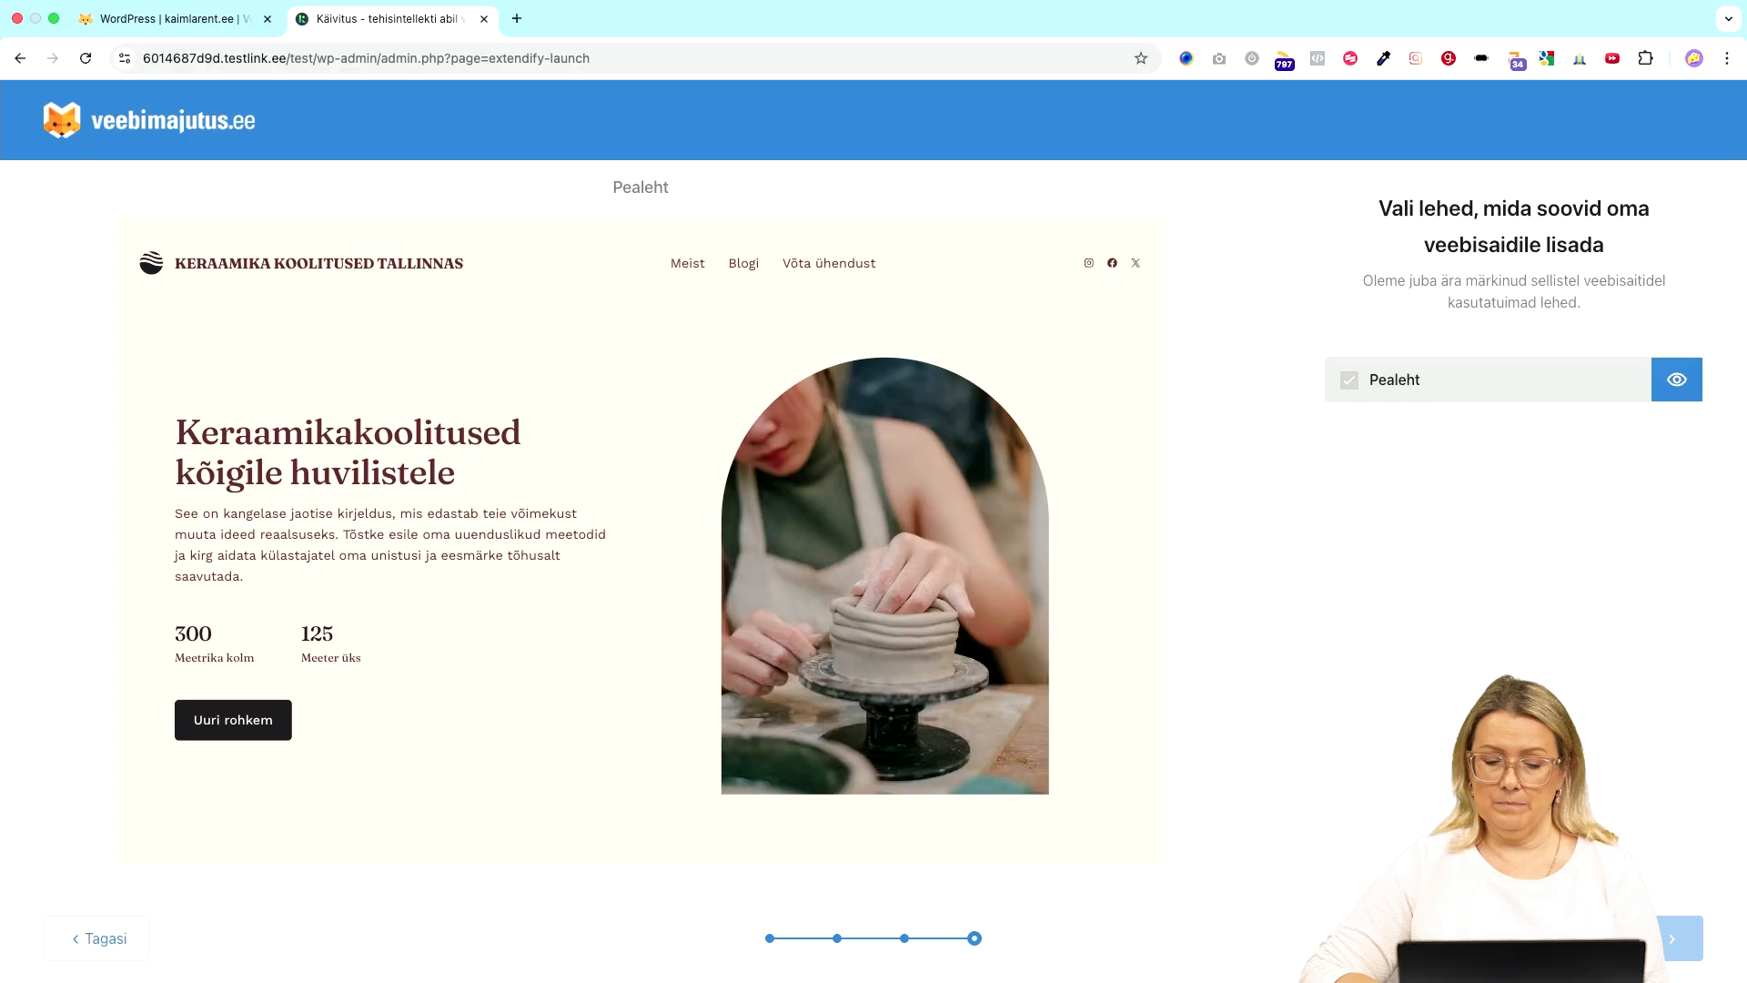
scroll(1138, 593, "down", 5)
scroll(1138, 593, "up", 5)
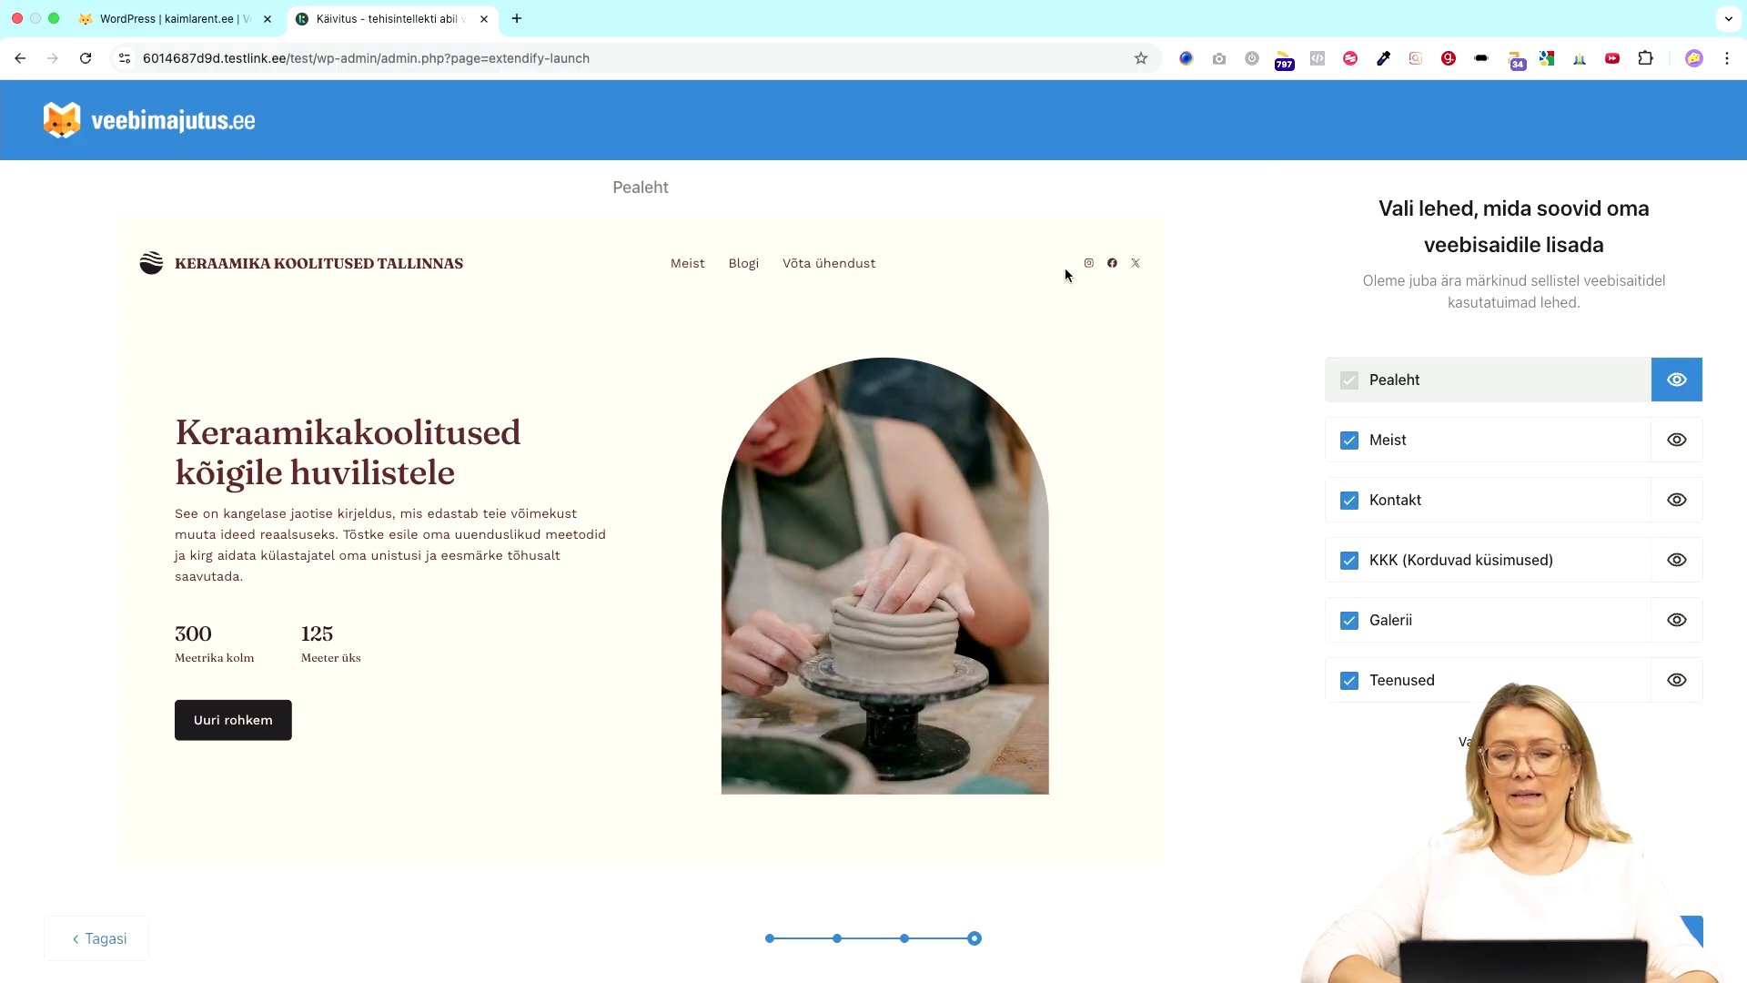
scroll(717, 705, "down", 15)
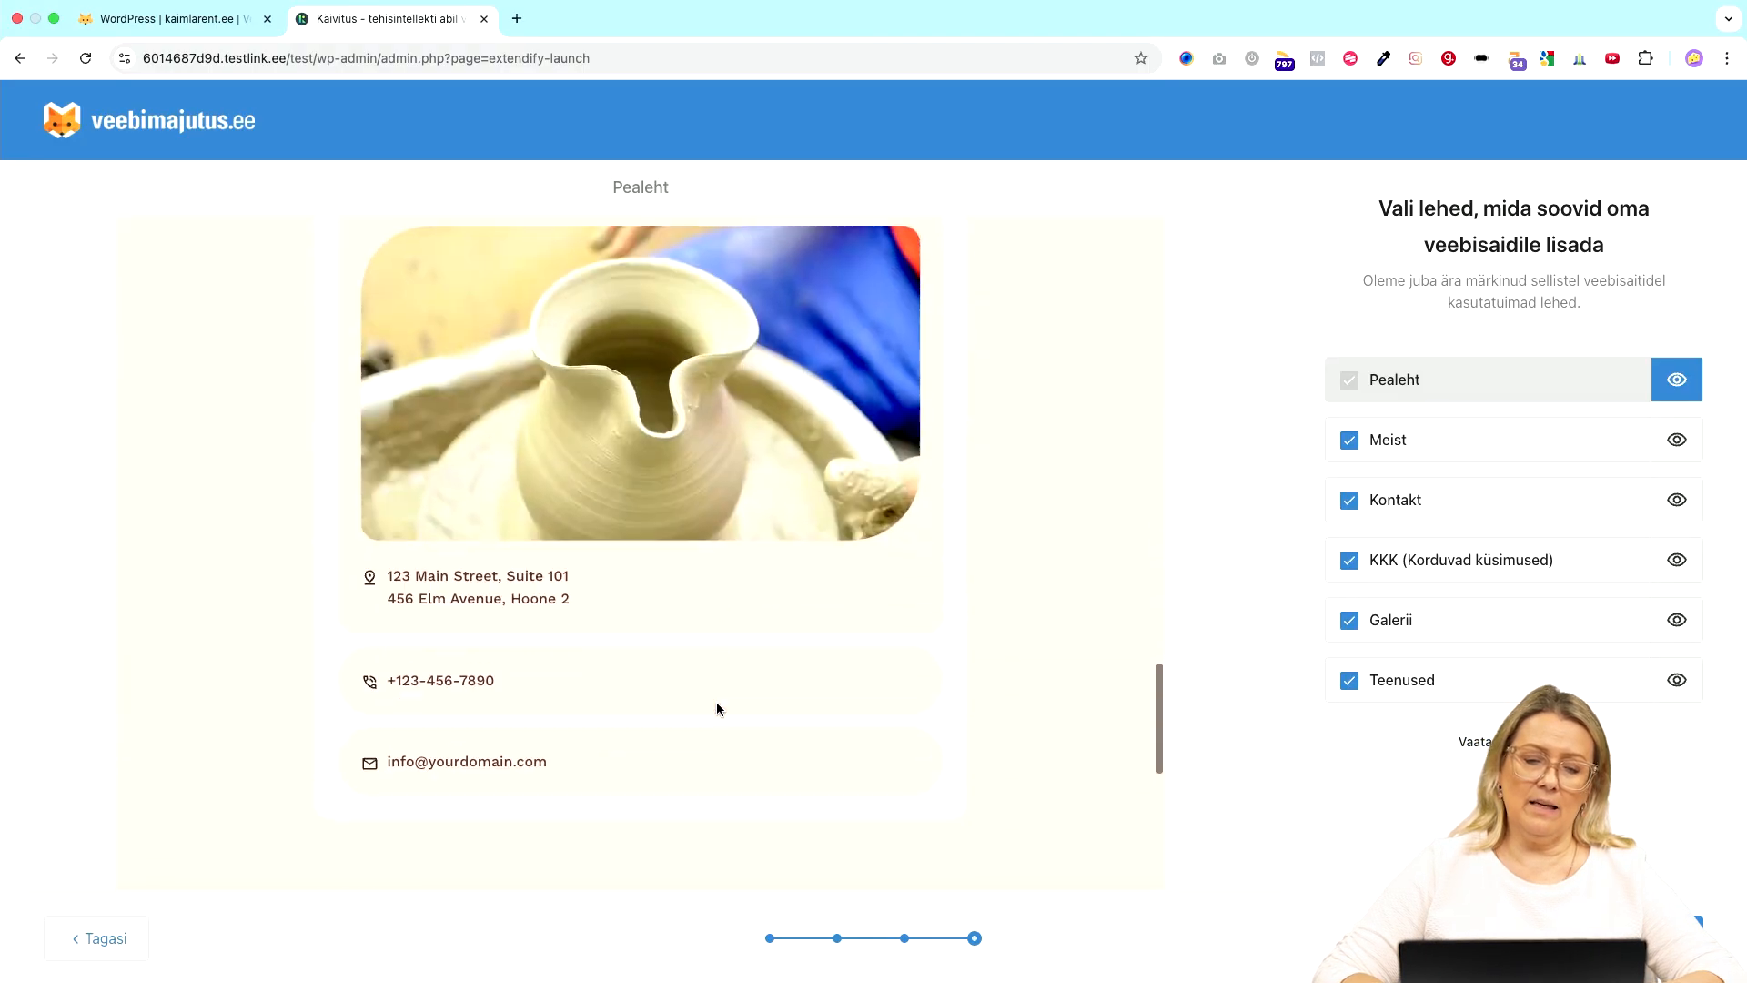
scroll(717, 705, "down", 5)
scroll(717, 705, "up", 15)
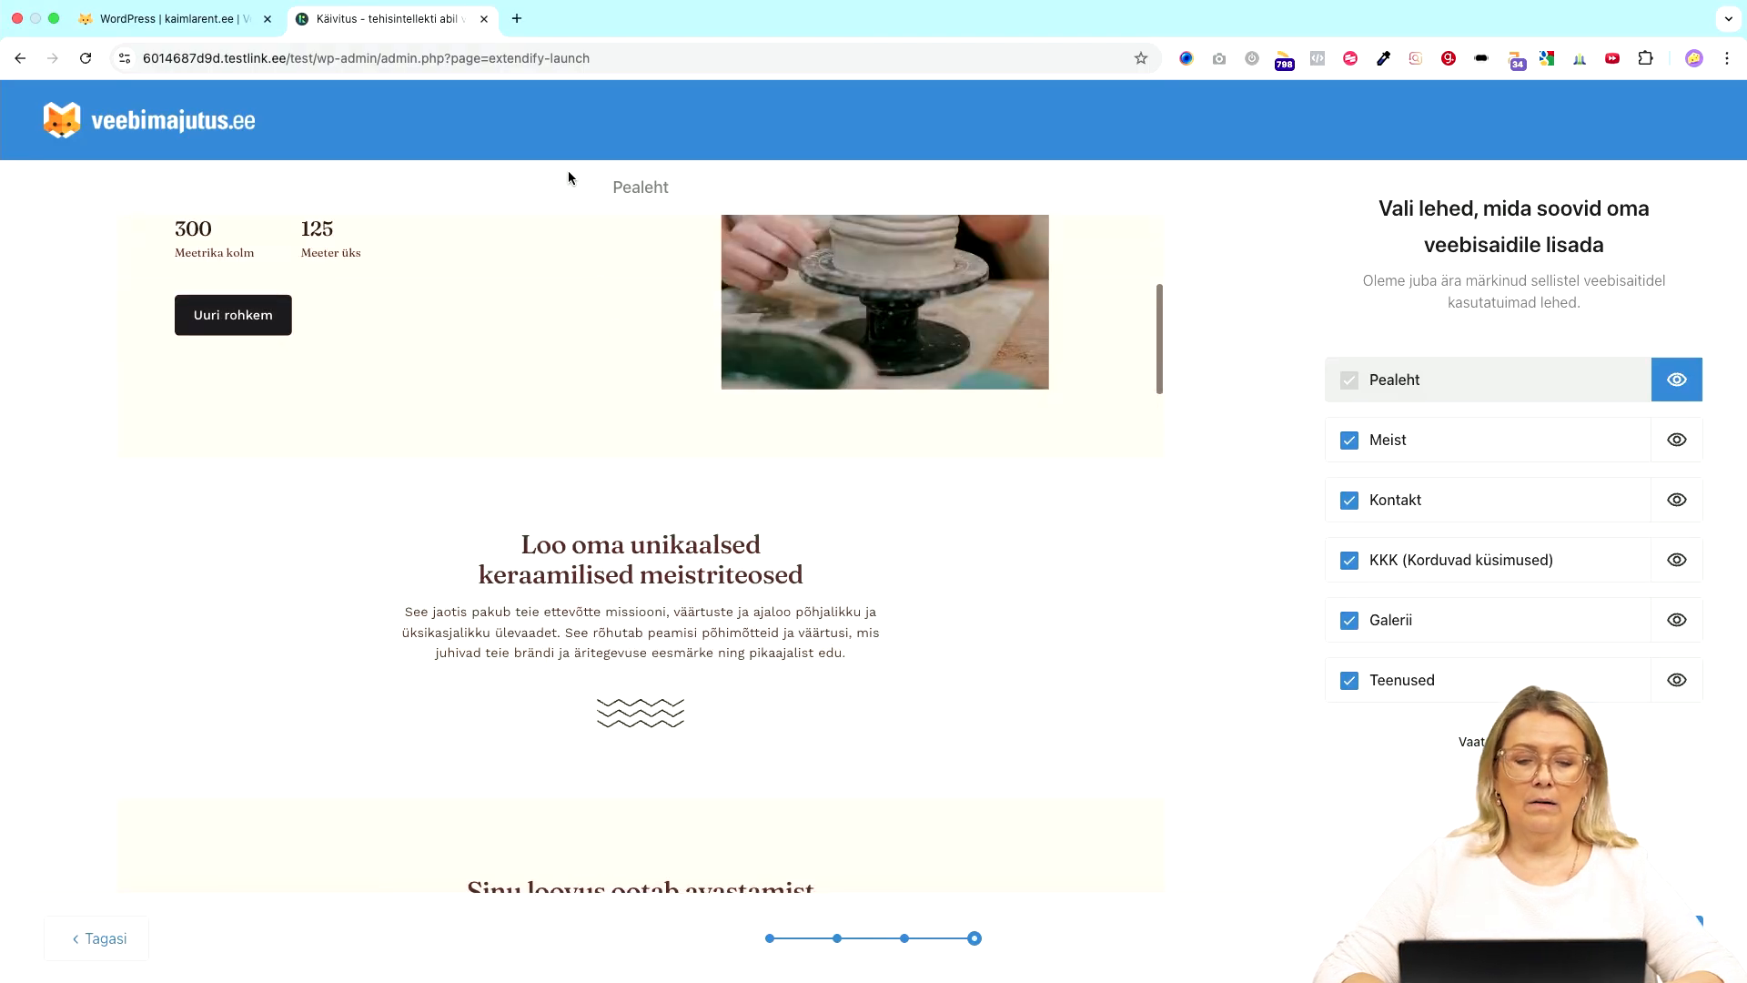
scroll(510, 401, "up", 5)
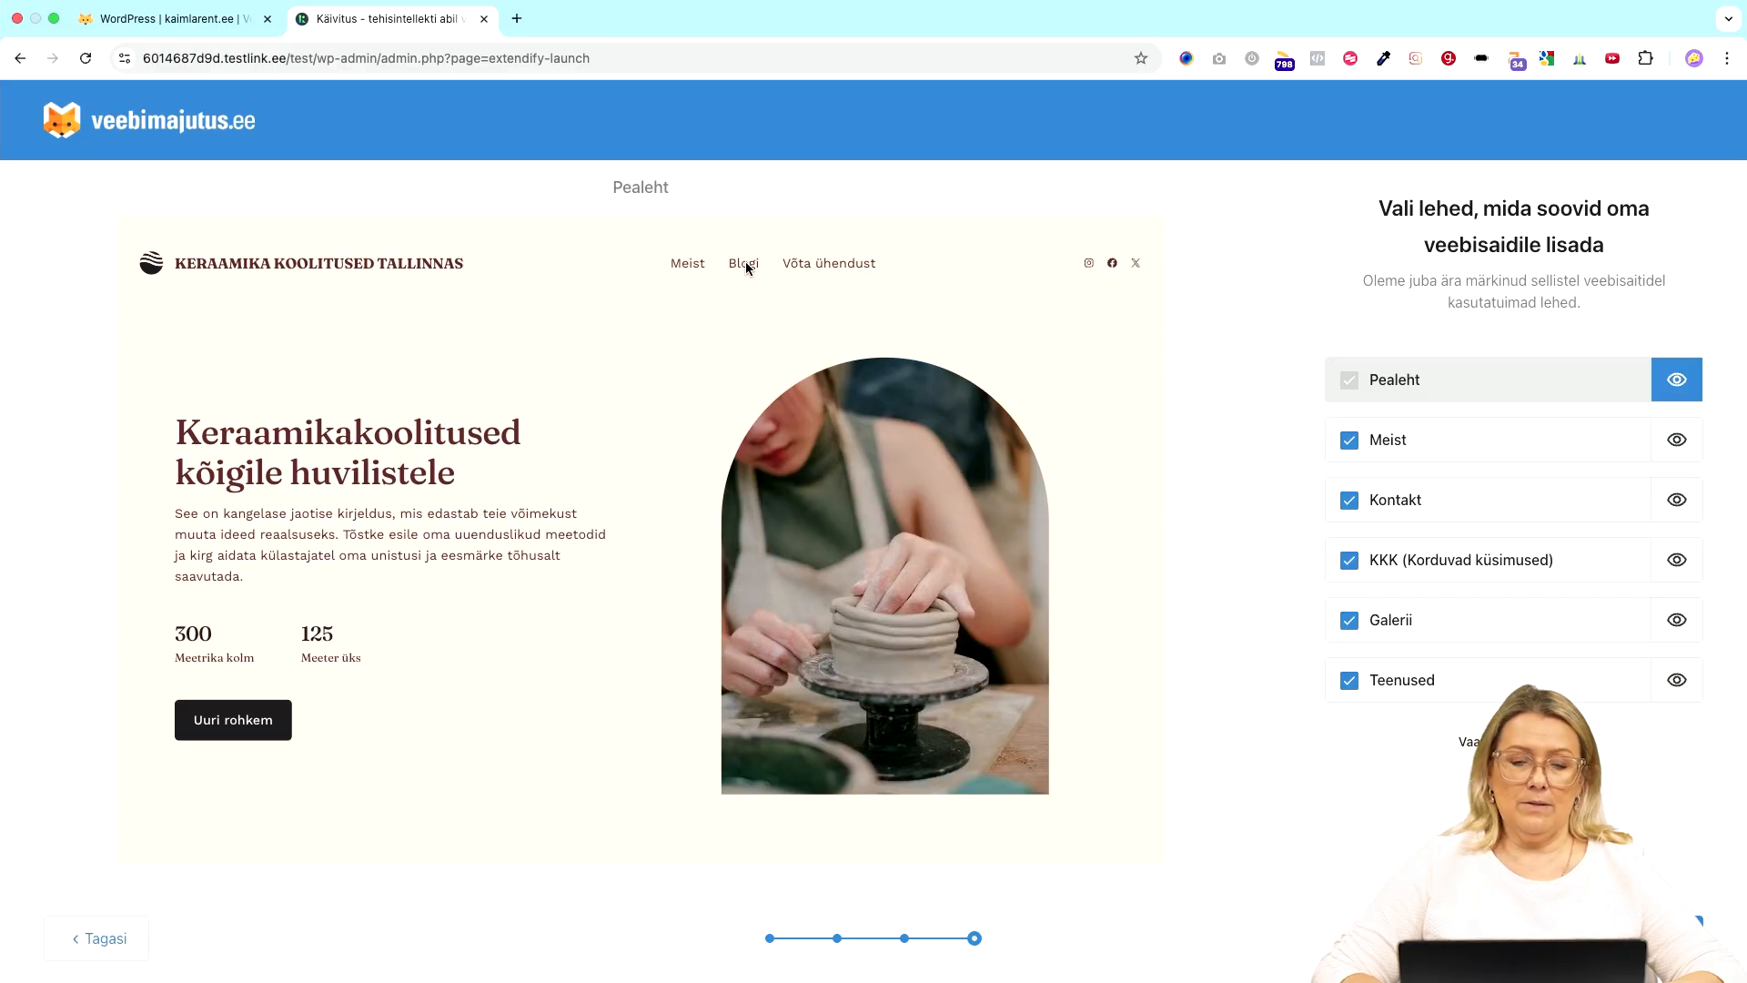
scroll(443, 584, "down", 15)
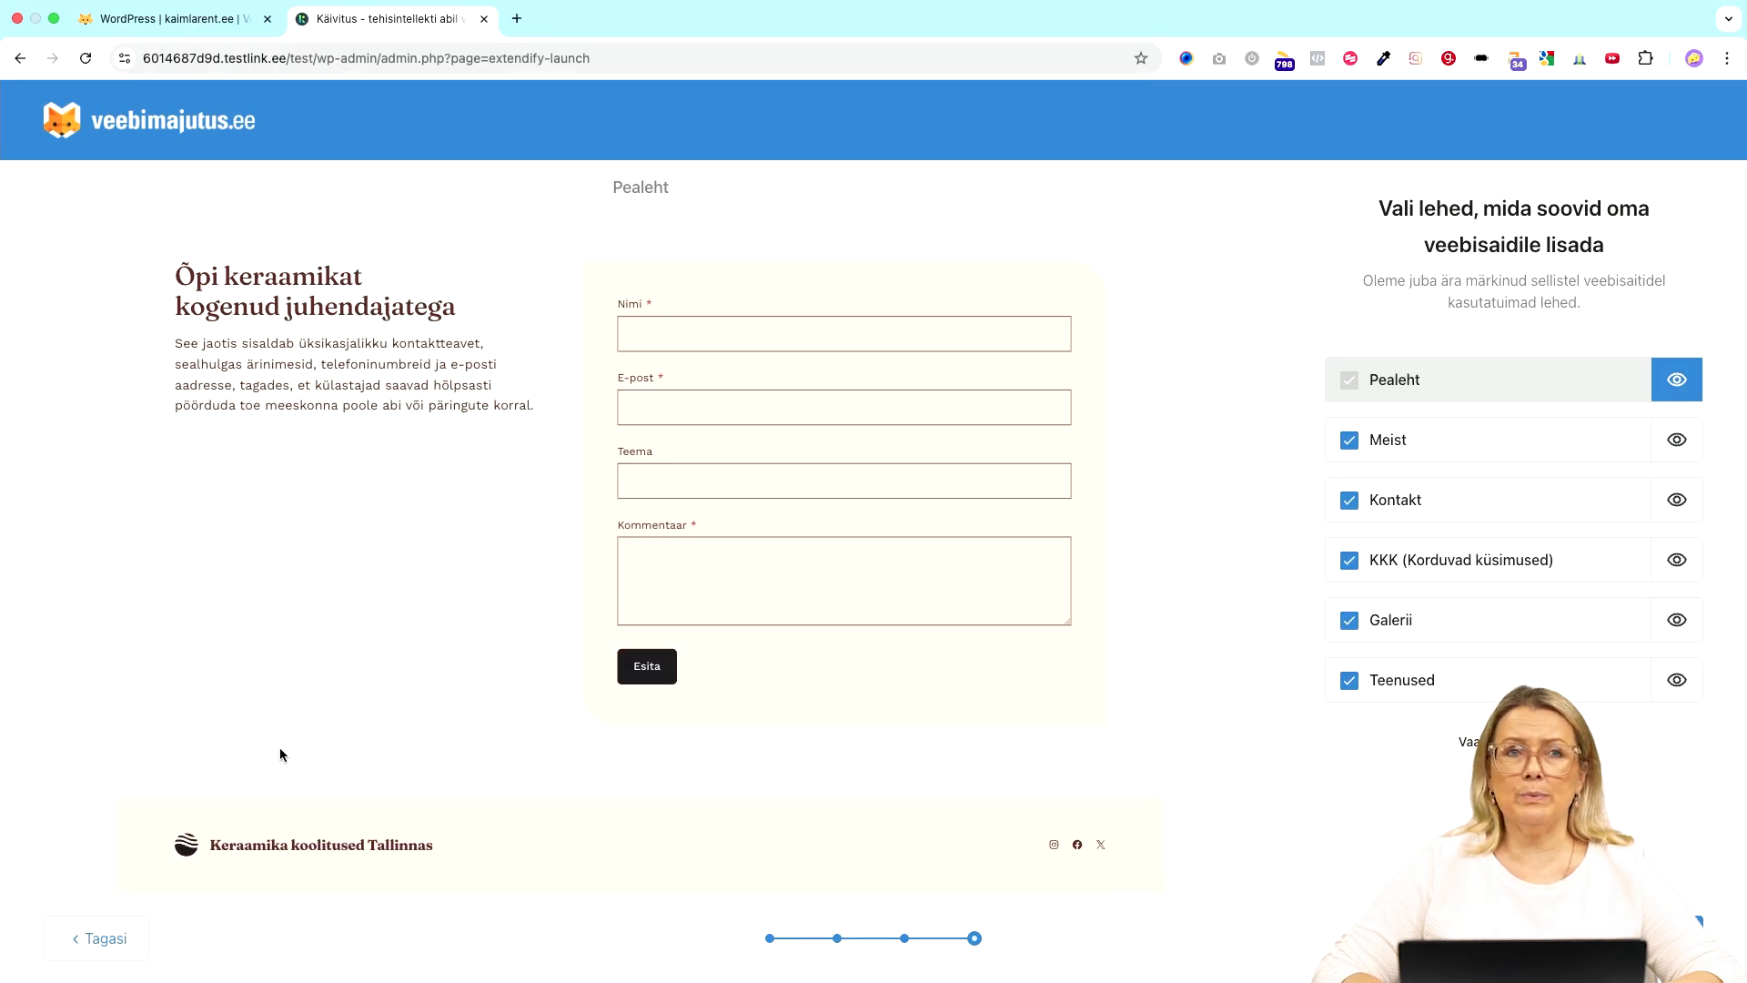
- Go back and choose the pink 'Hobikeraamika Tallinna Kalamajas' design, then preview its homepage
left_click(100, 951)
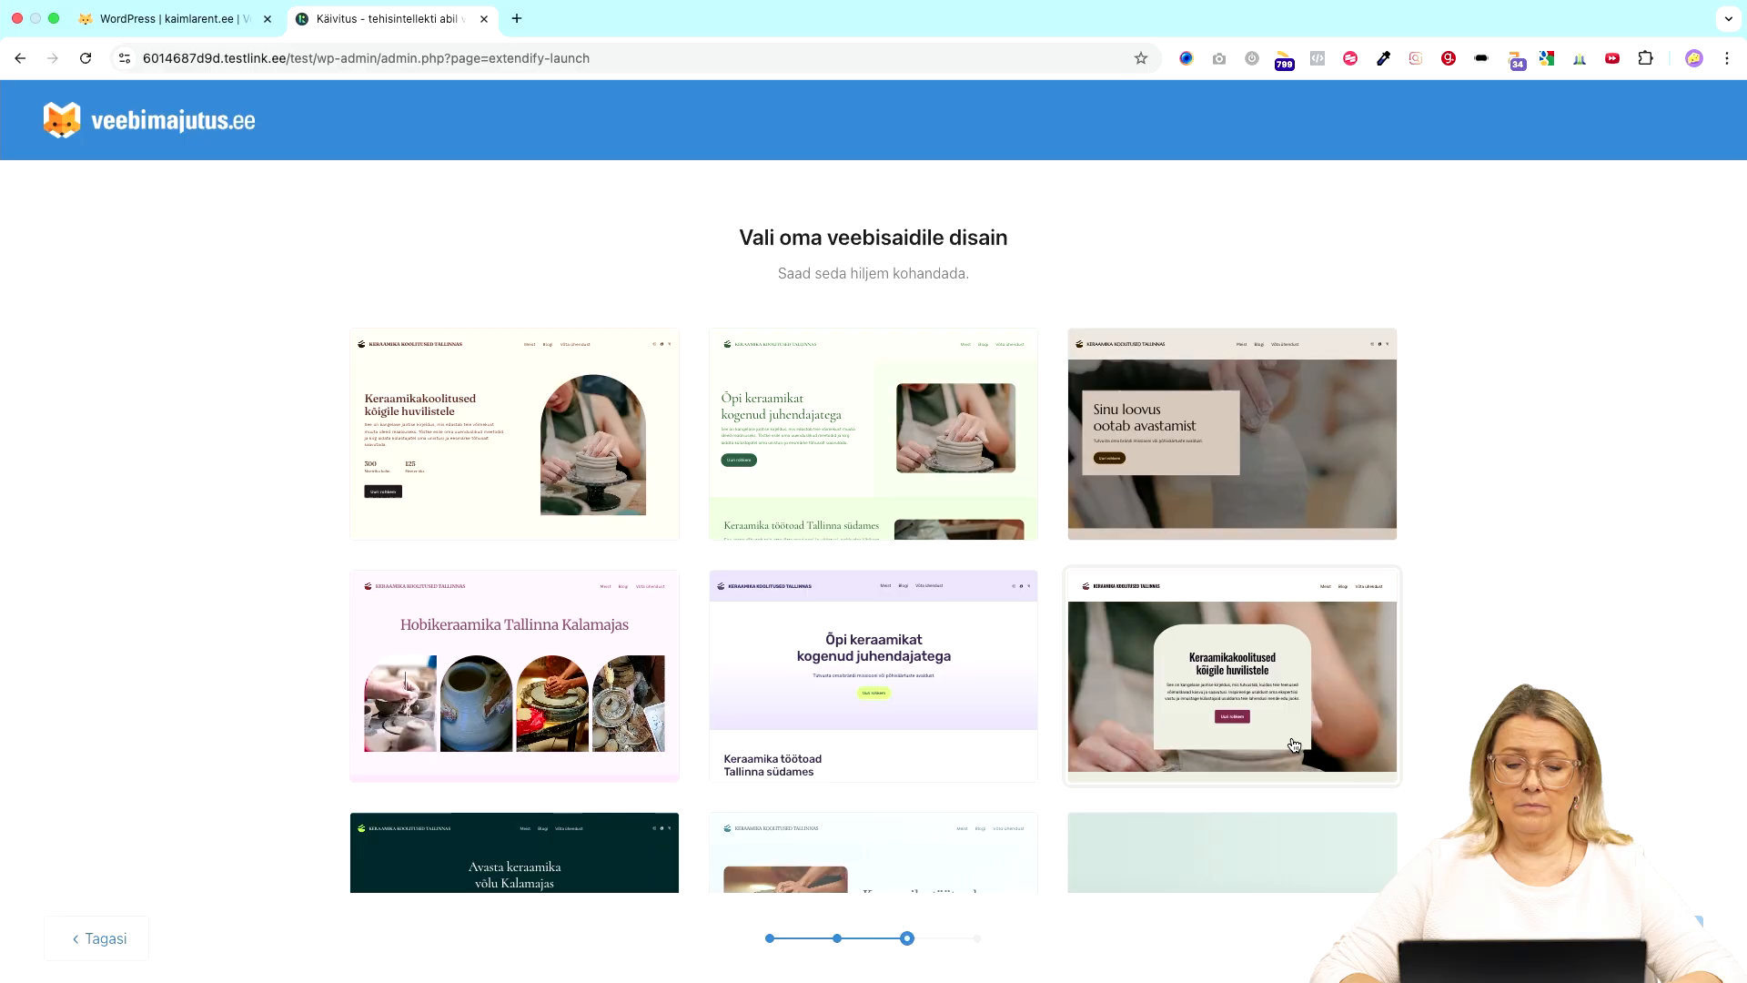
left_click(527, 644)
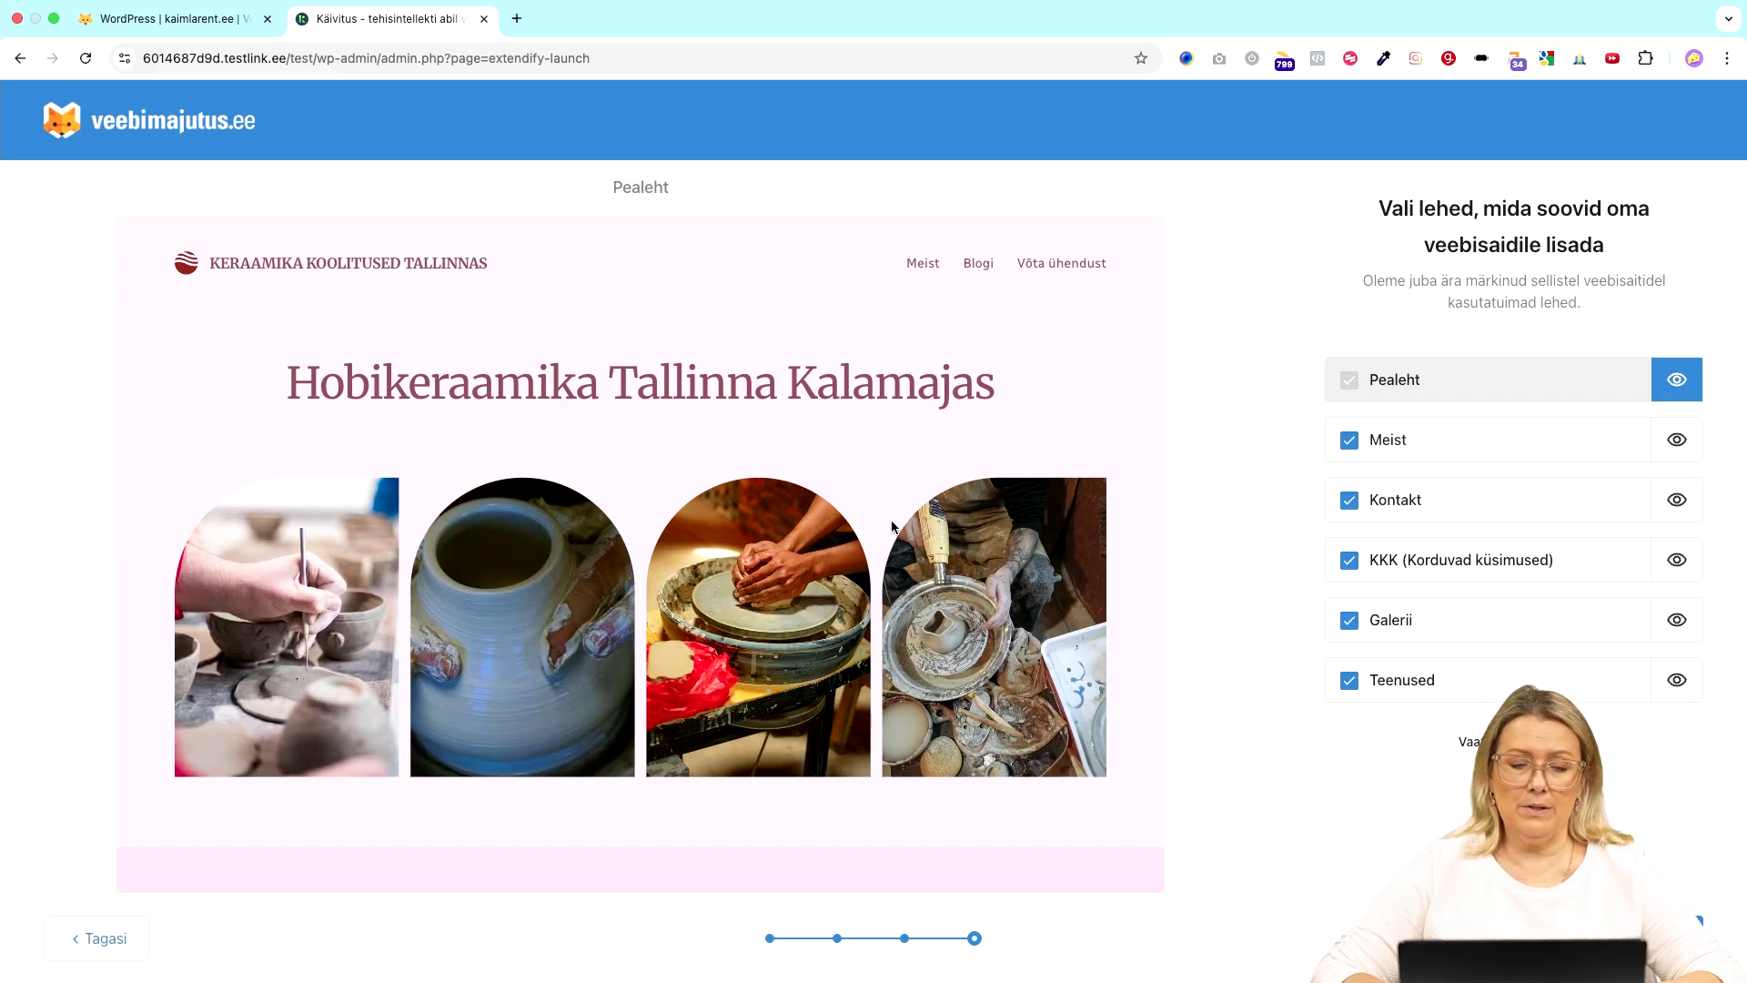
scroll(891, 525, "down", 20)
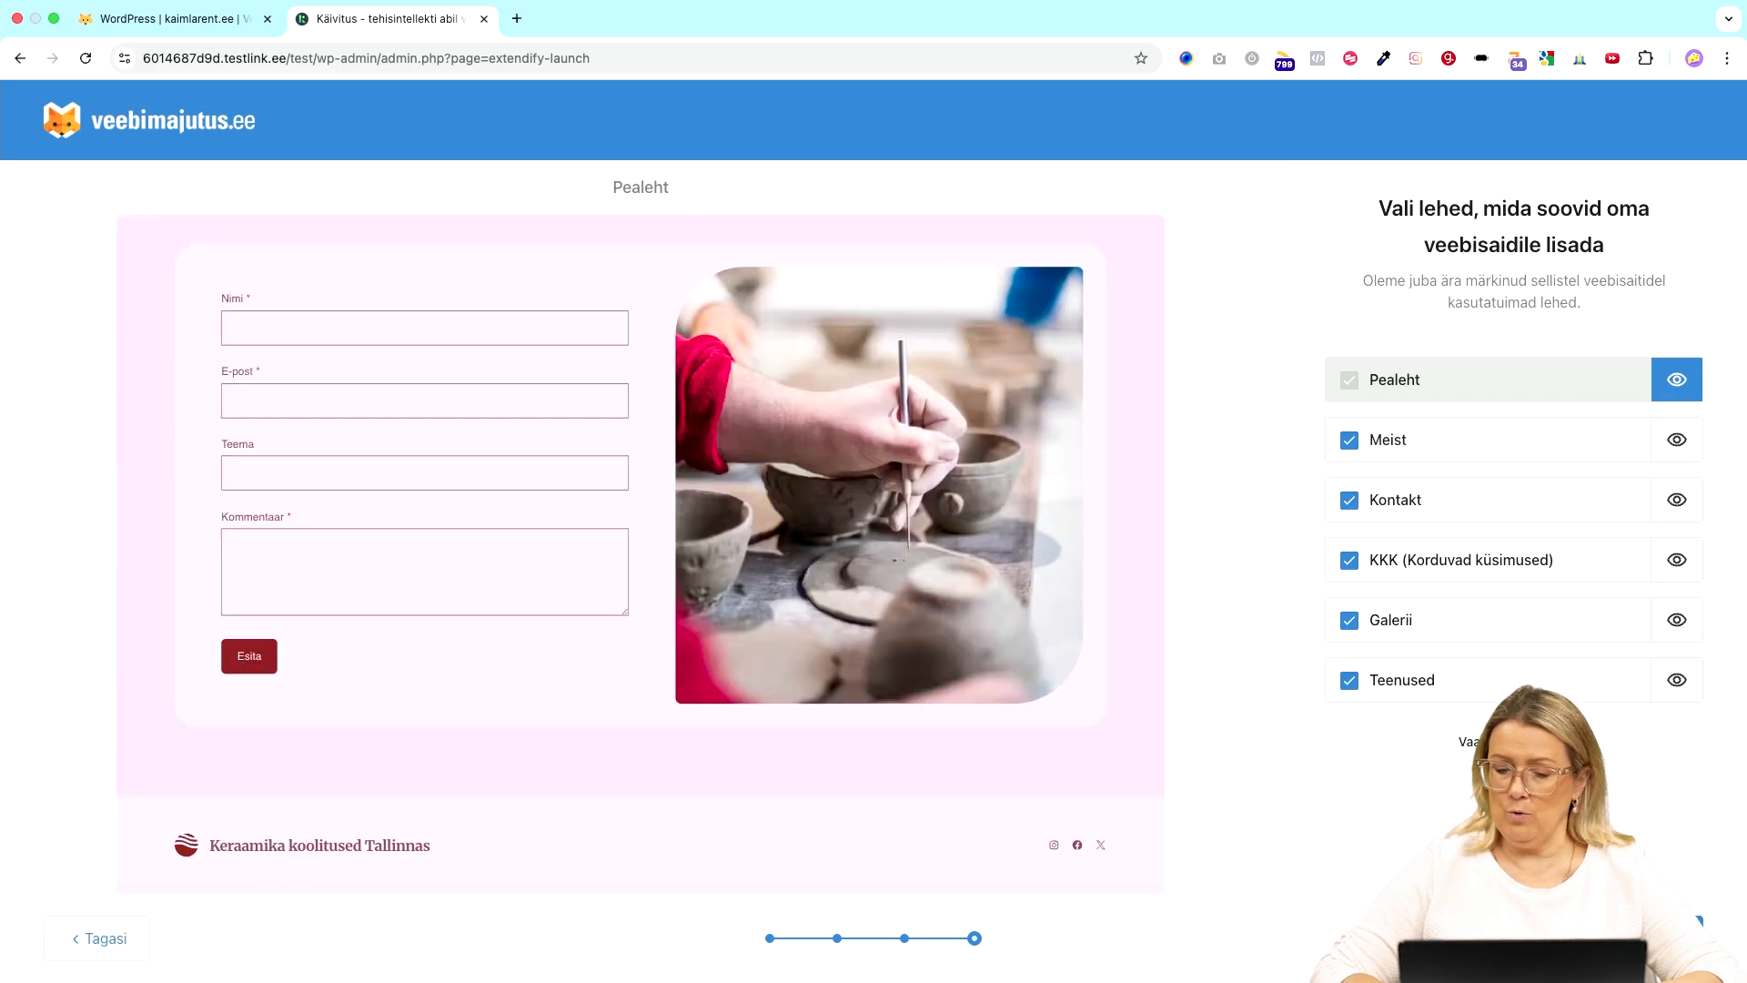
- Build the site, then close the AI assistant panel and the 'Vajad jälle abi?' reminder
left_click(1644, 938)
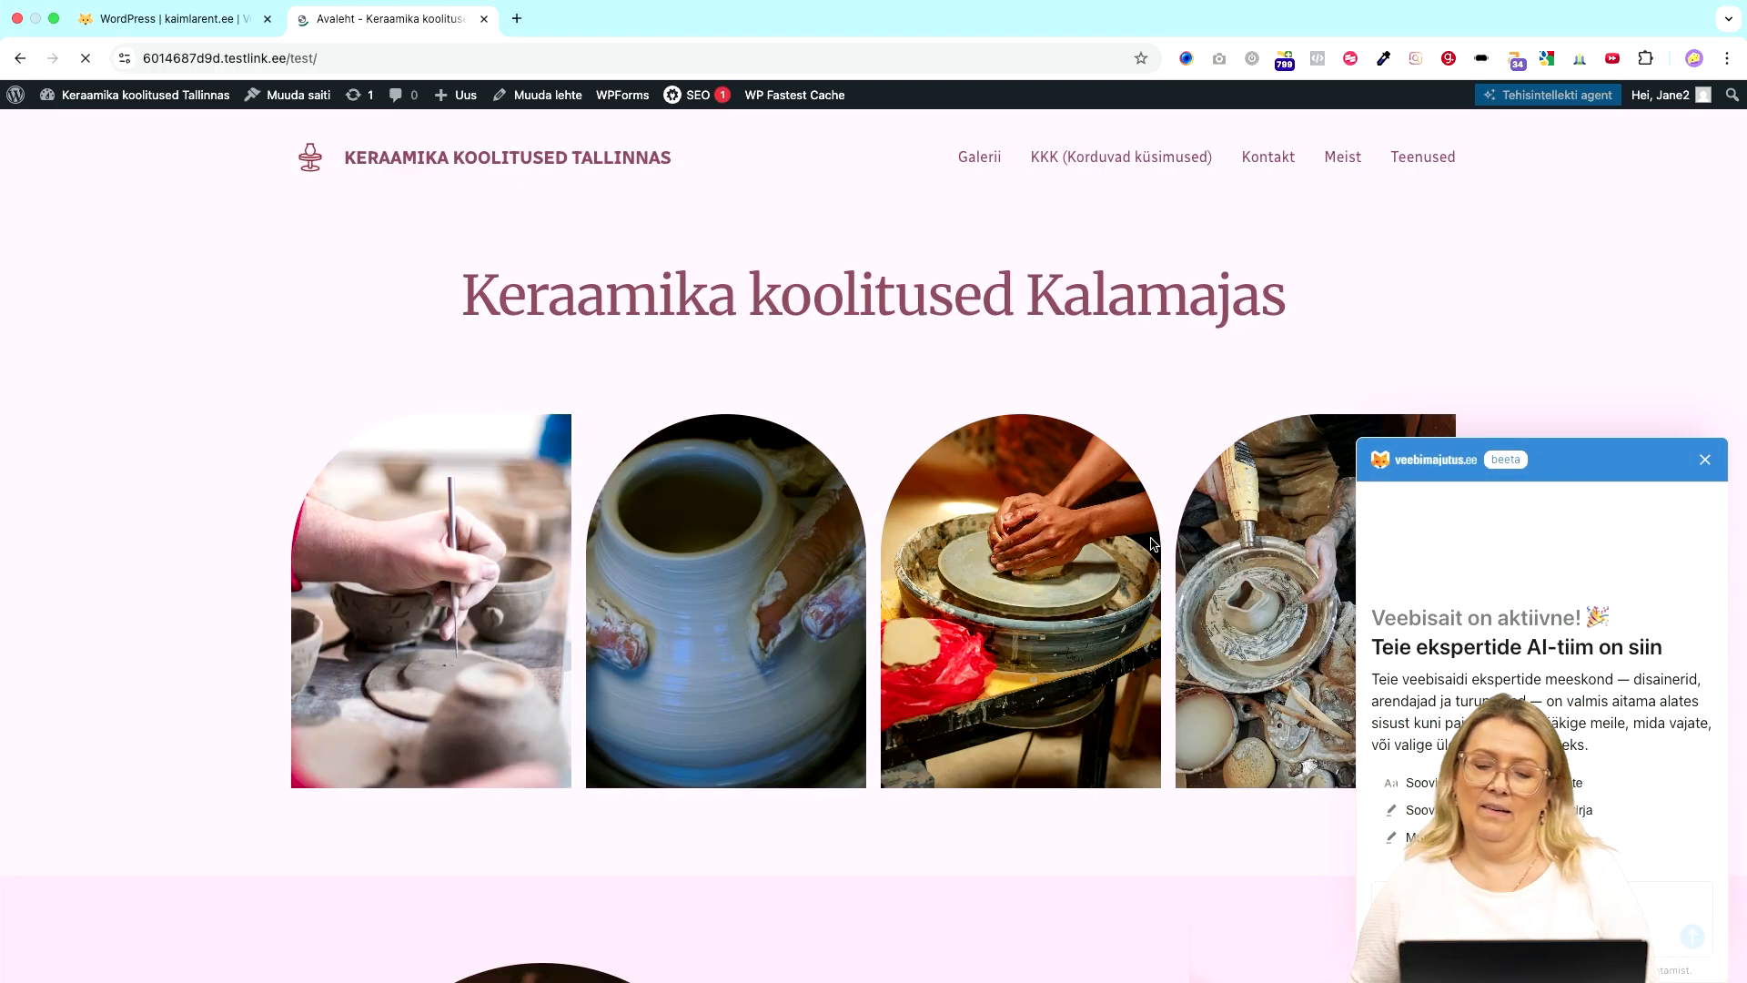
left_click(1705, 460)
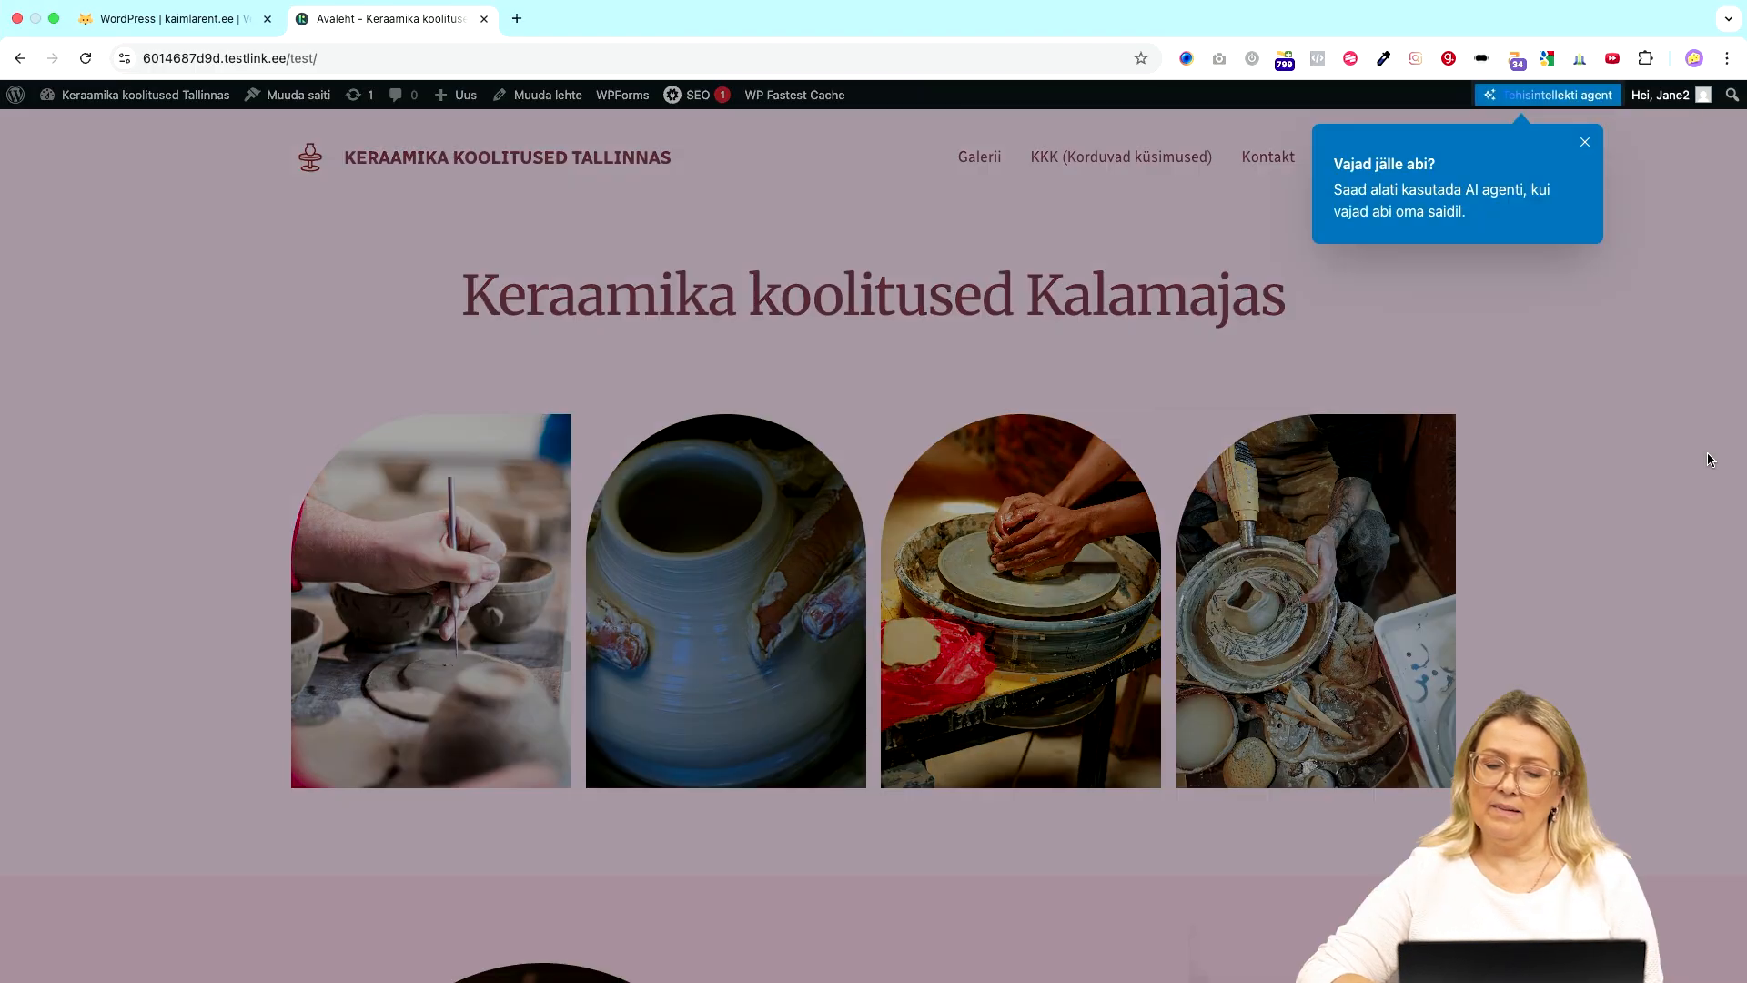
left_click(1592, 145)
scroll(1157, 591, "down", 20)
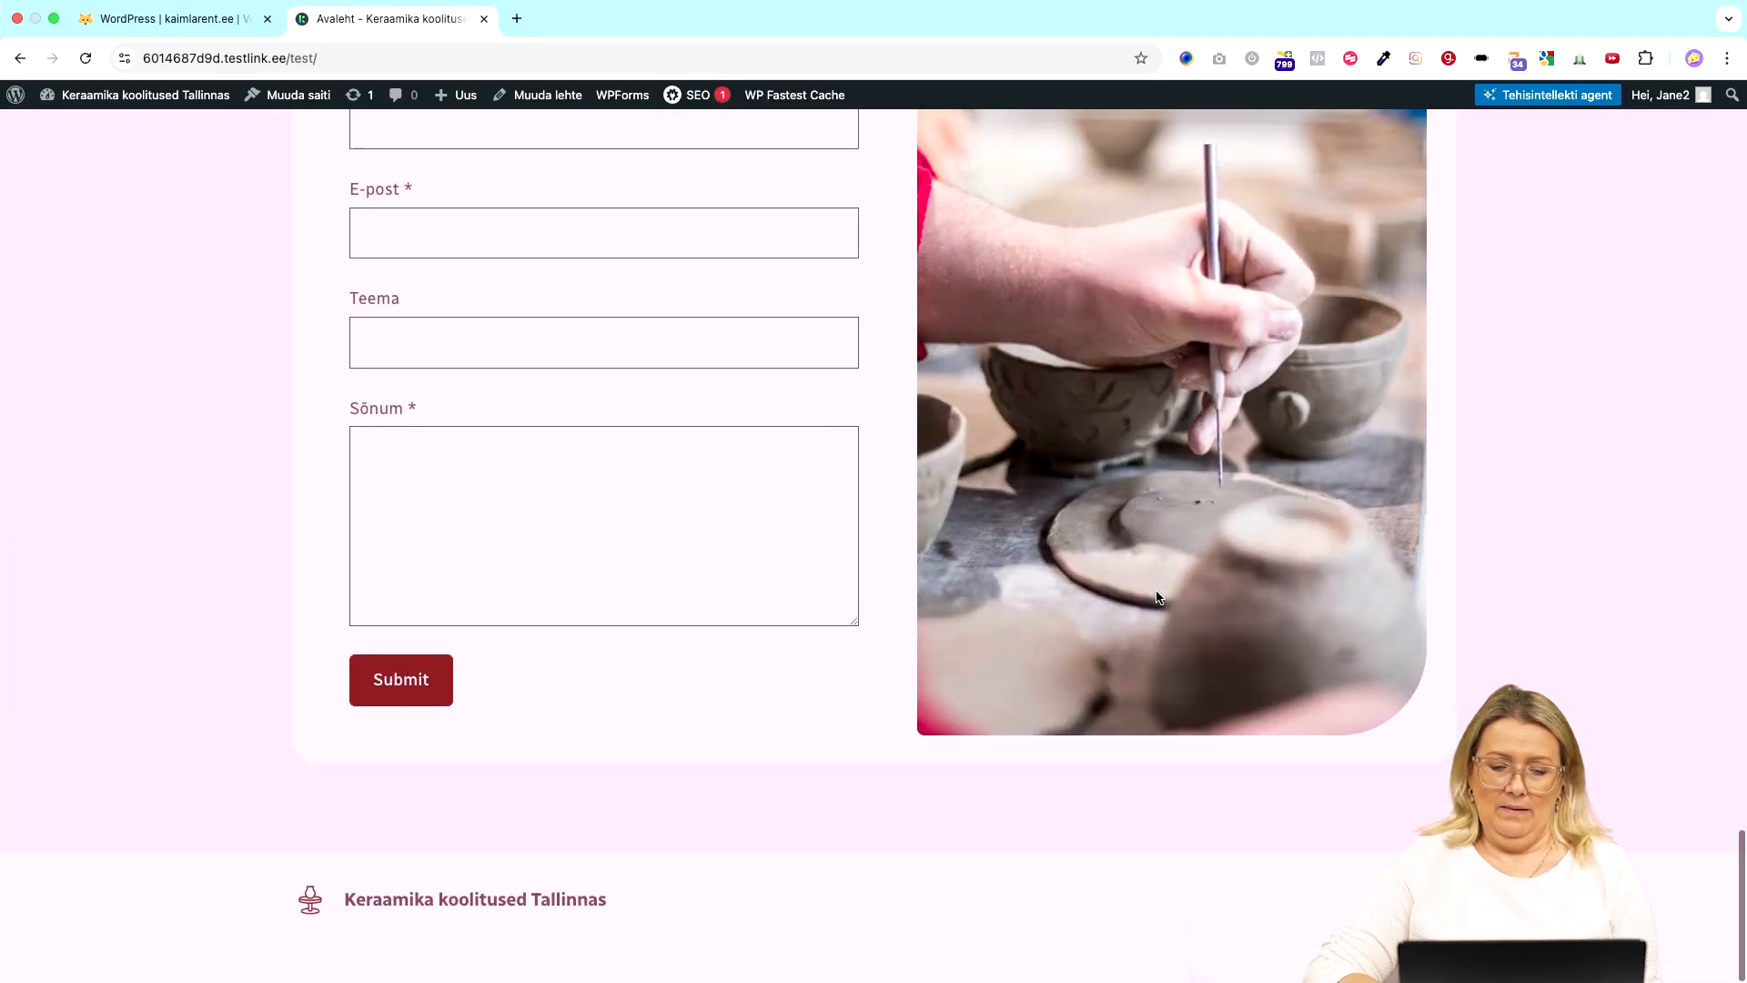
scroll(1158, 597, "up", 20)
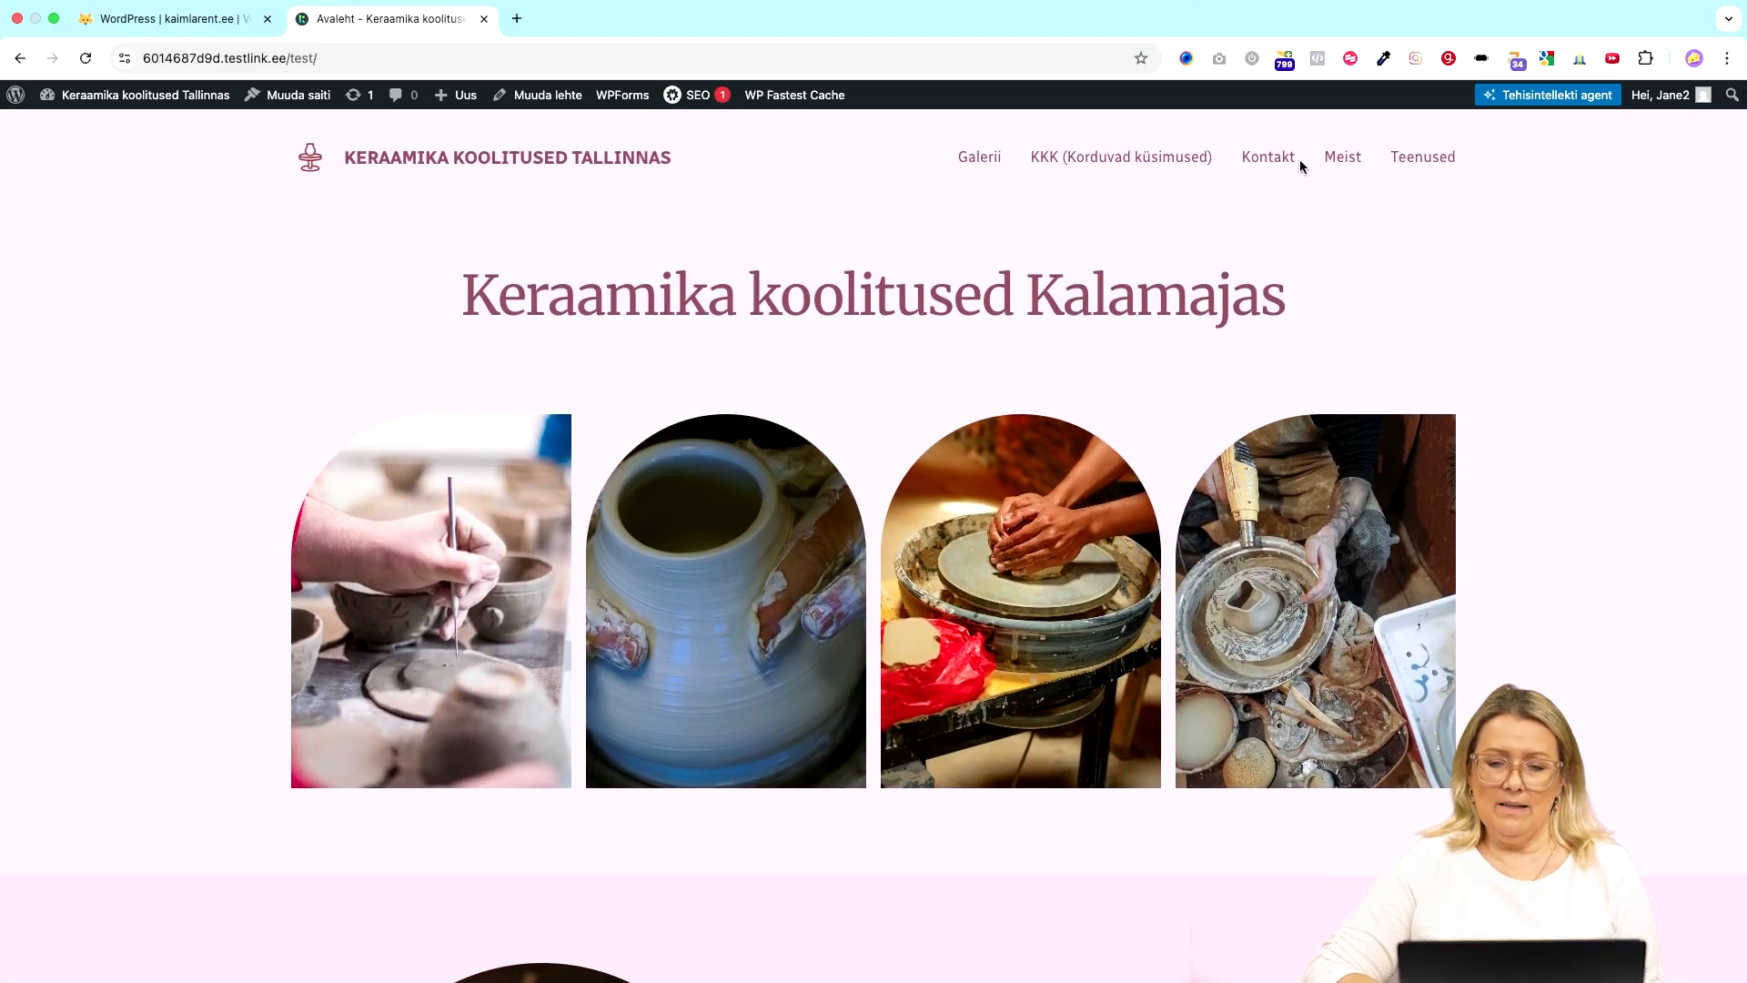
left_click(1272, 163)
scroll(854, 534, "down", 10)
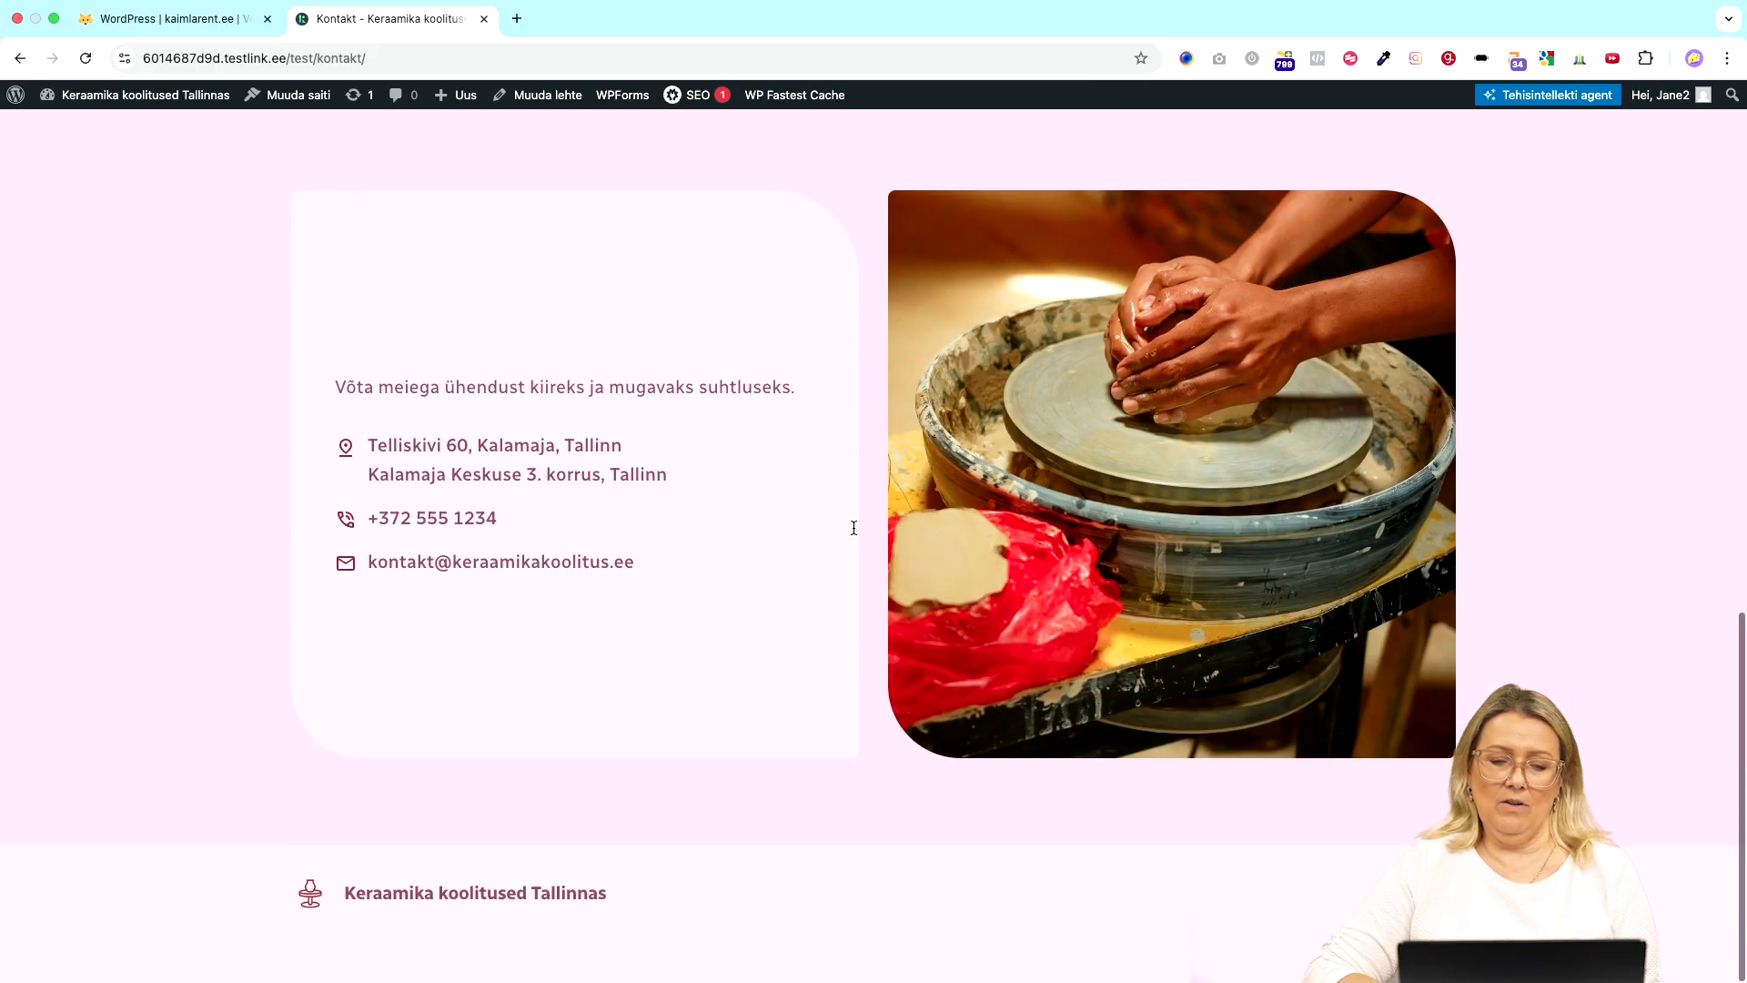
scroll(853, 534, "up", 10)
scroll(854, 534, "down", 10)
scroll(853, 532, "up", 10)
scroll(853, 533, "down", 1)
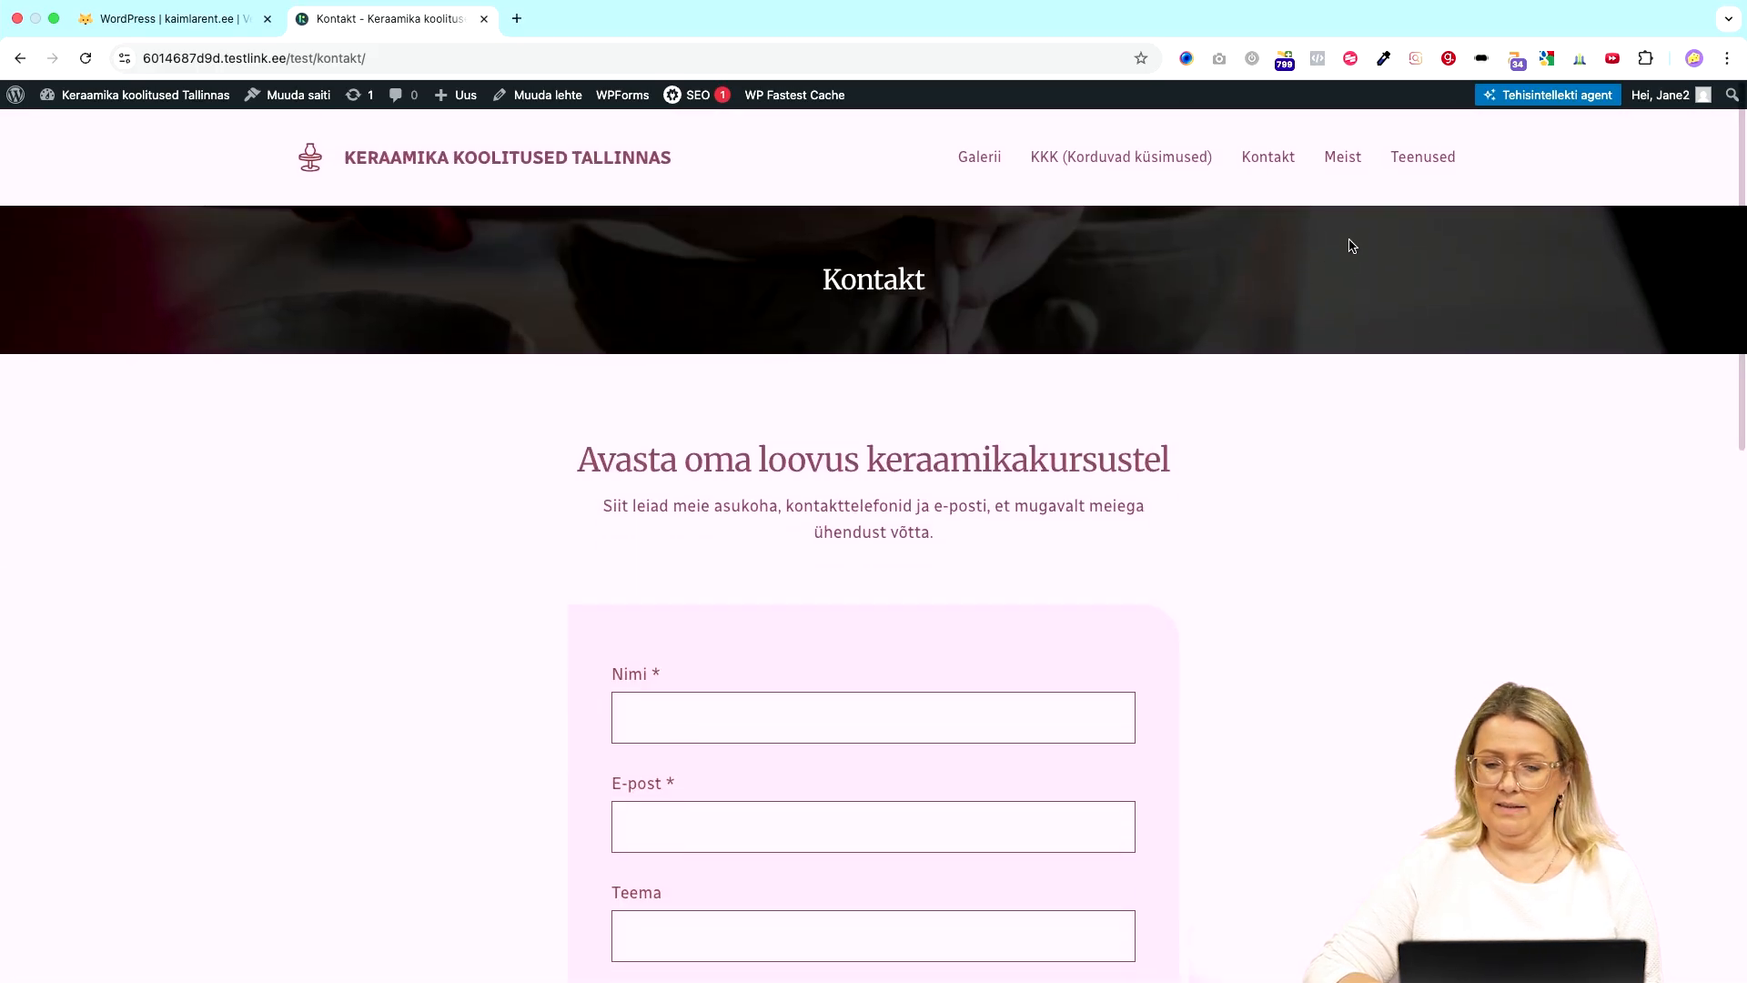
left_click(1352, 159)
scroll(1026, 588, "down", 15)
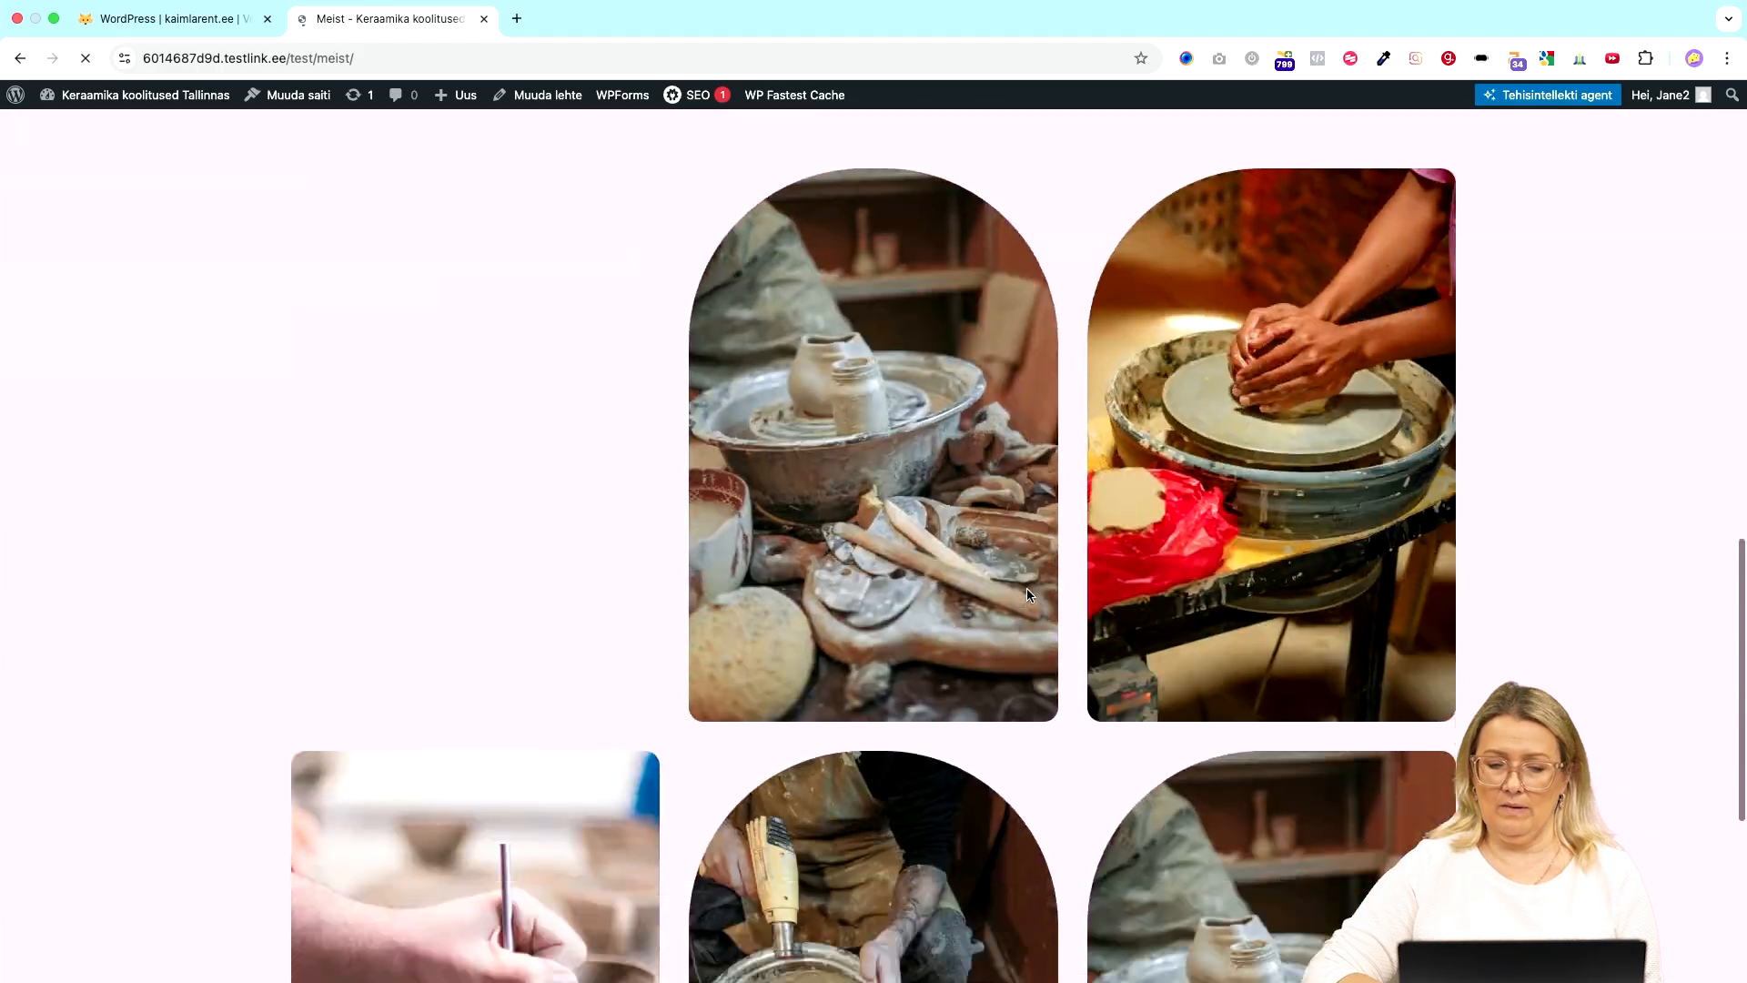
scroll(1026, 589, "down", 3)
scroll(1027, 589, "up", 15)
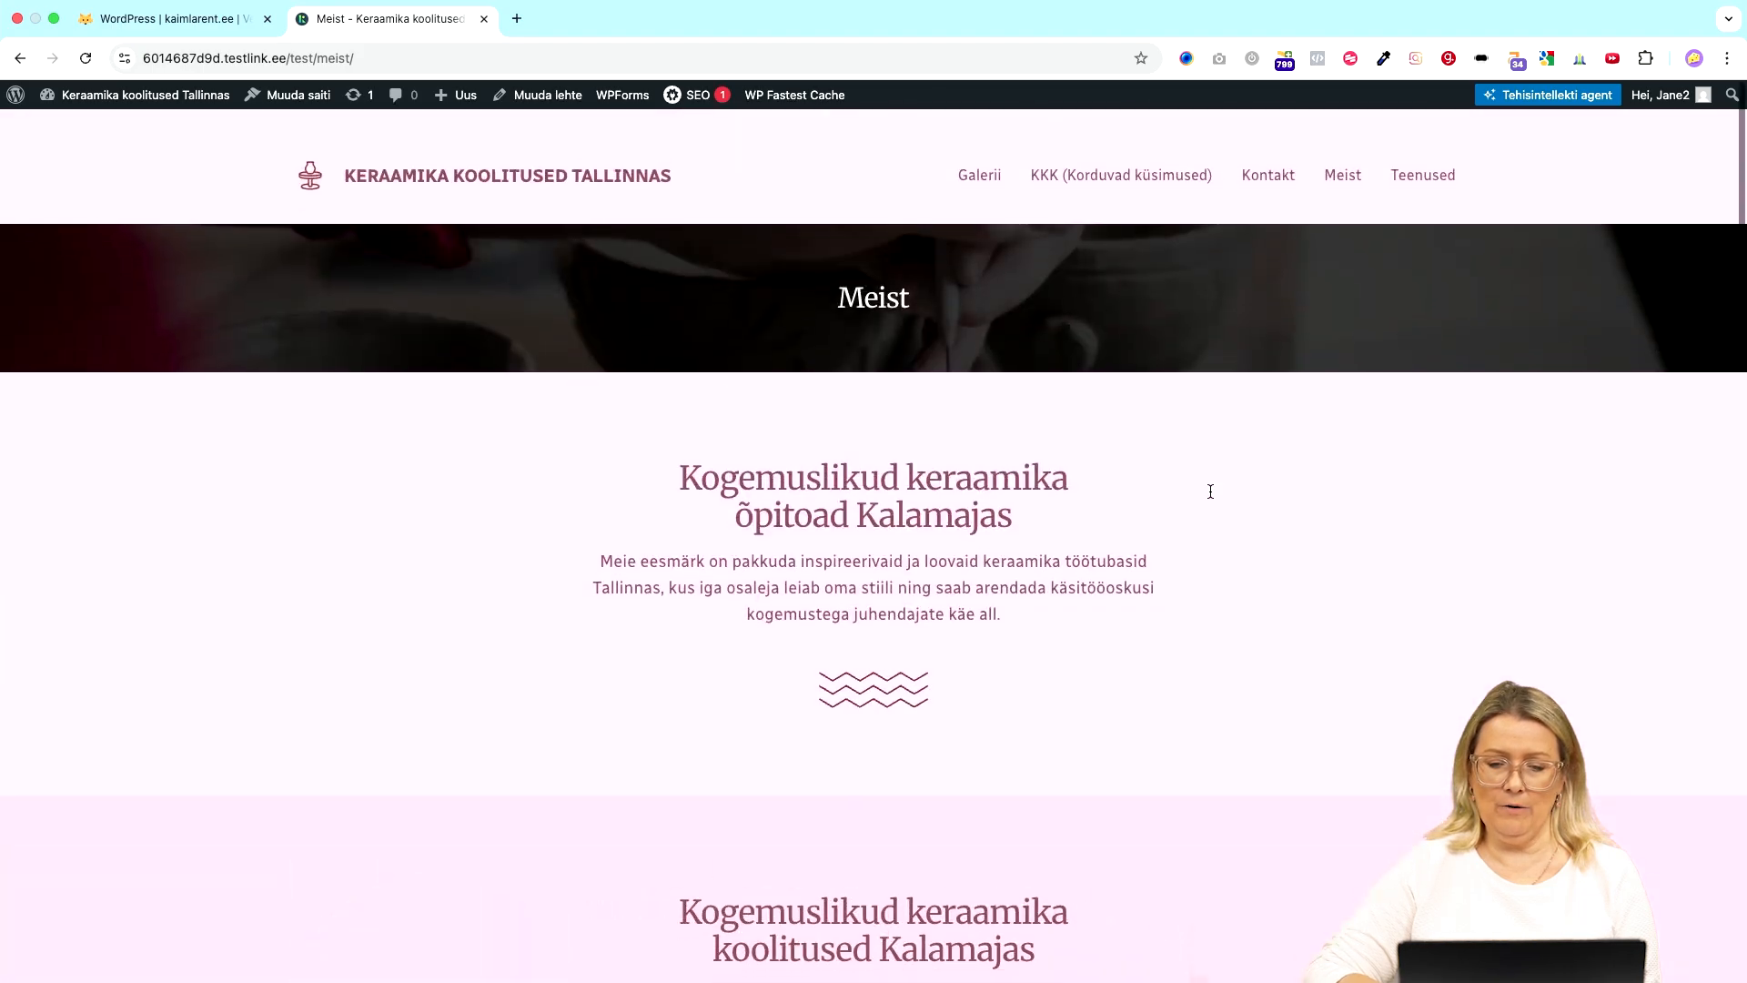
left_click(1423, 156)
scroll(963, 475, "down", 15)
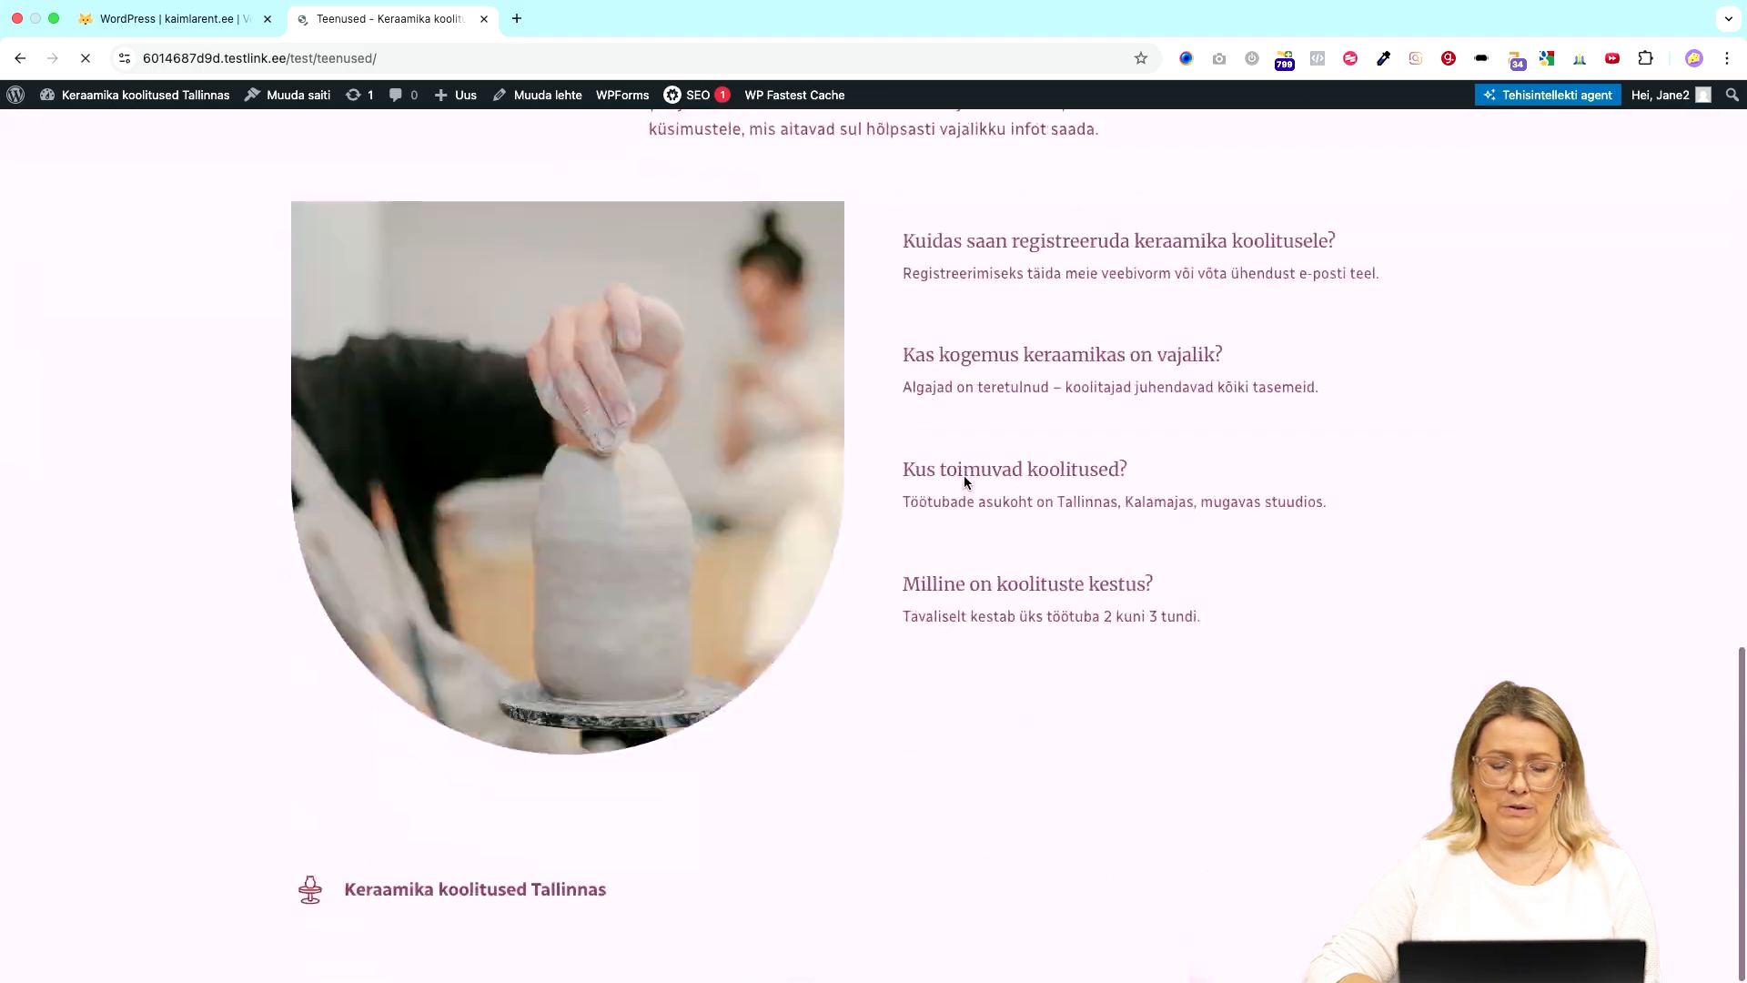
scroll(963, 461, "up", 15)
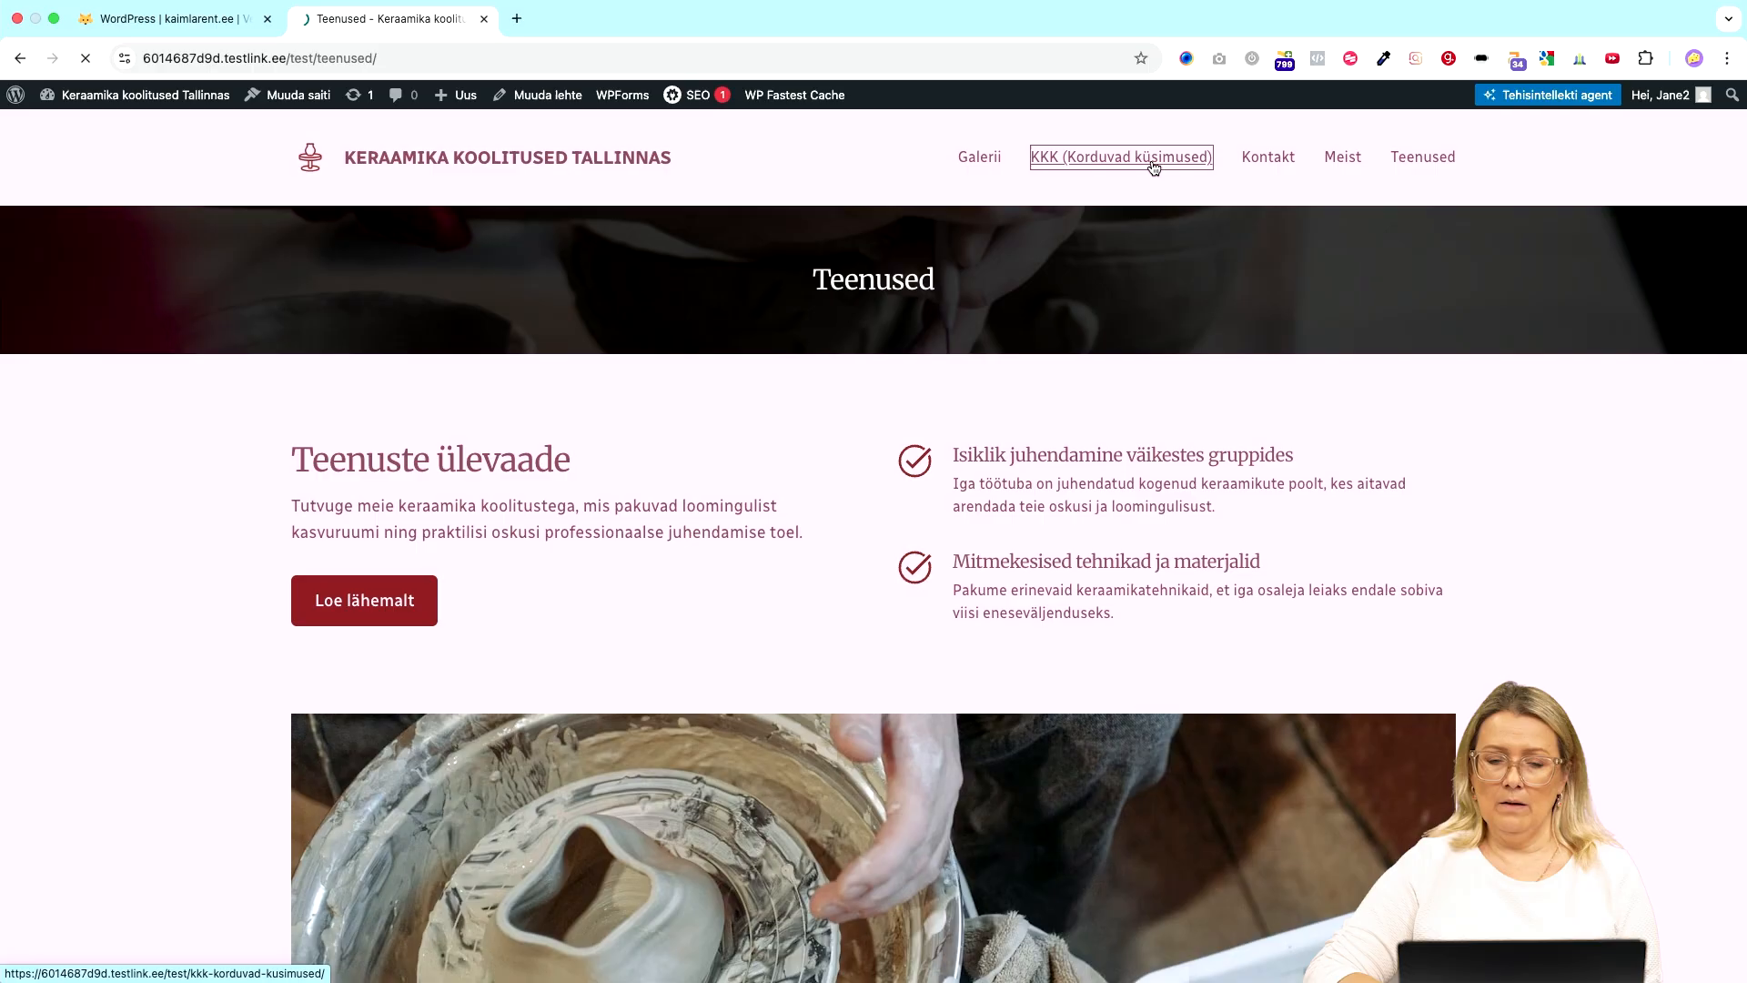
left_click(1073, 159)
left_click(977, 164)
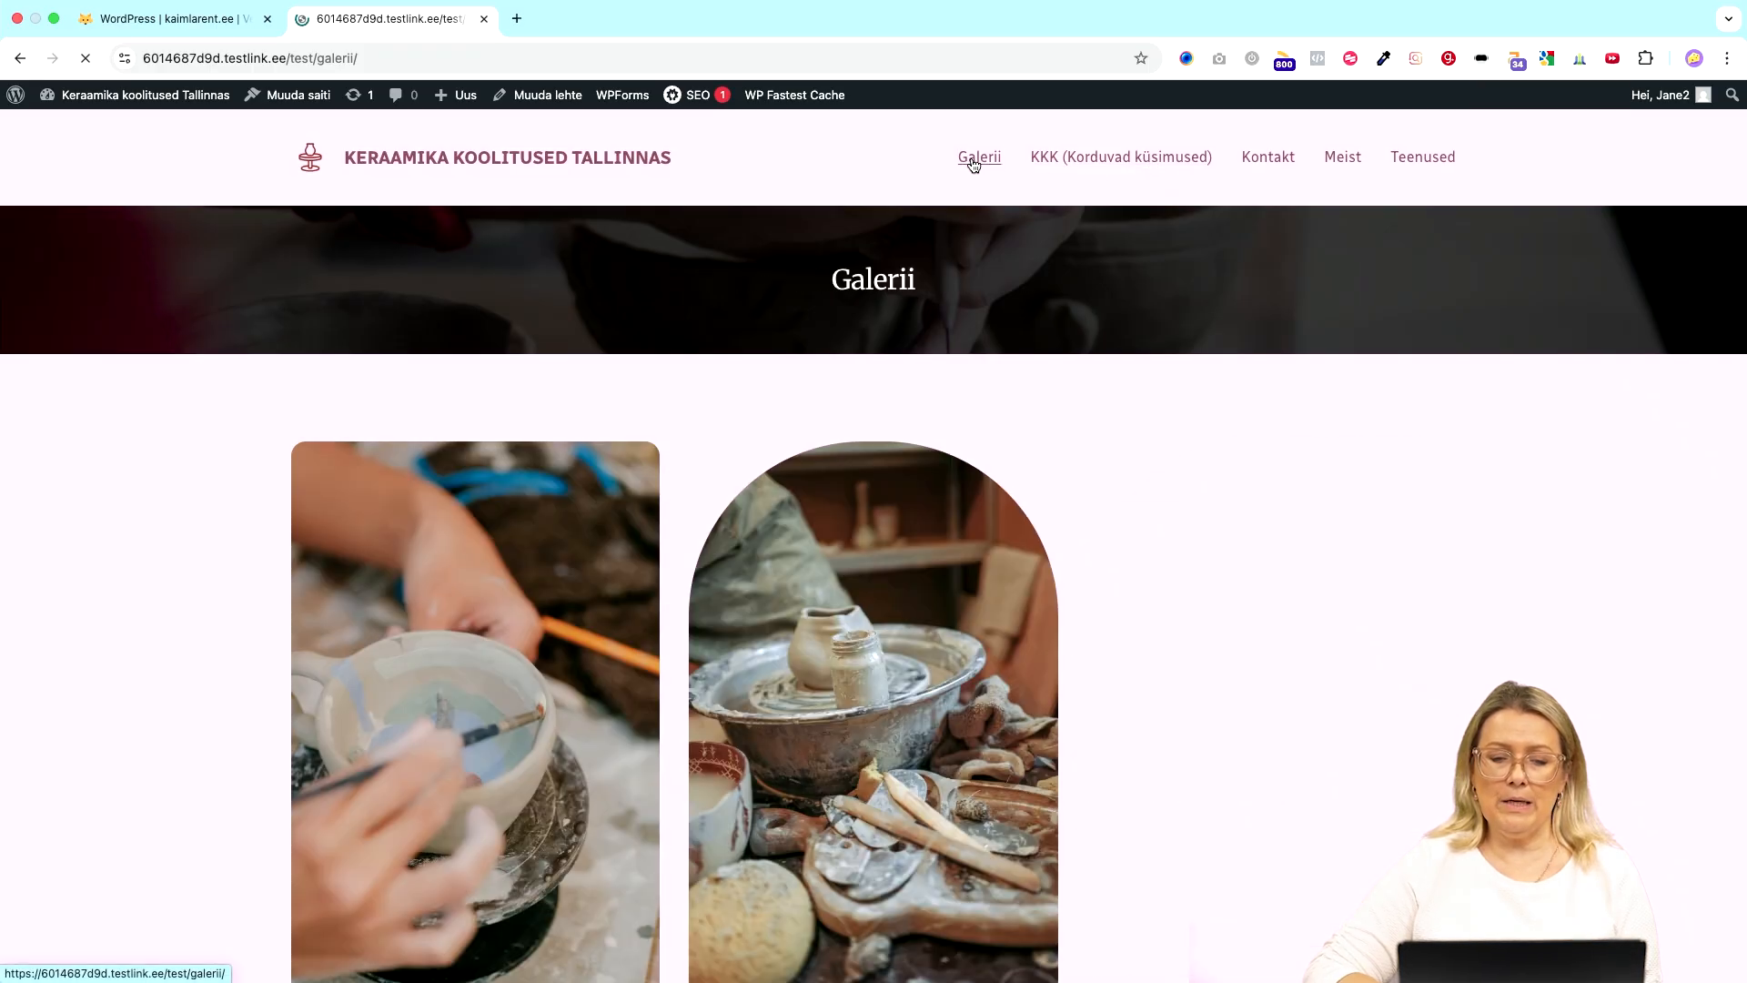
scroll(676, 593, "down", 7)
scroll(676, 597, "down", 10)
scroll(677, 596, "up", 20)
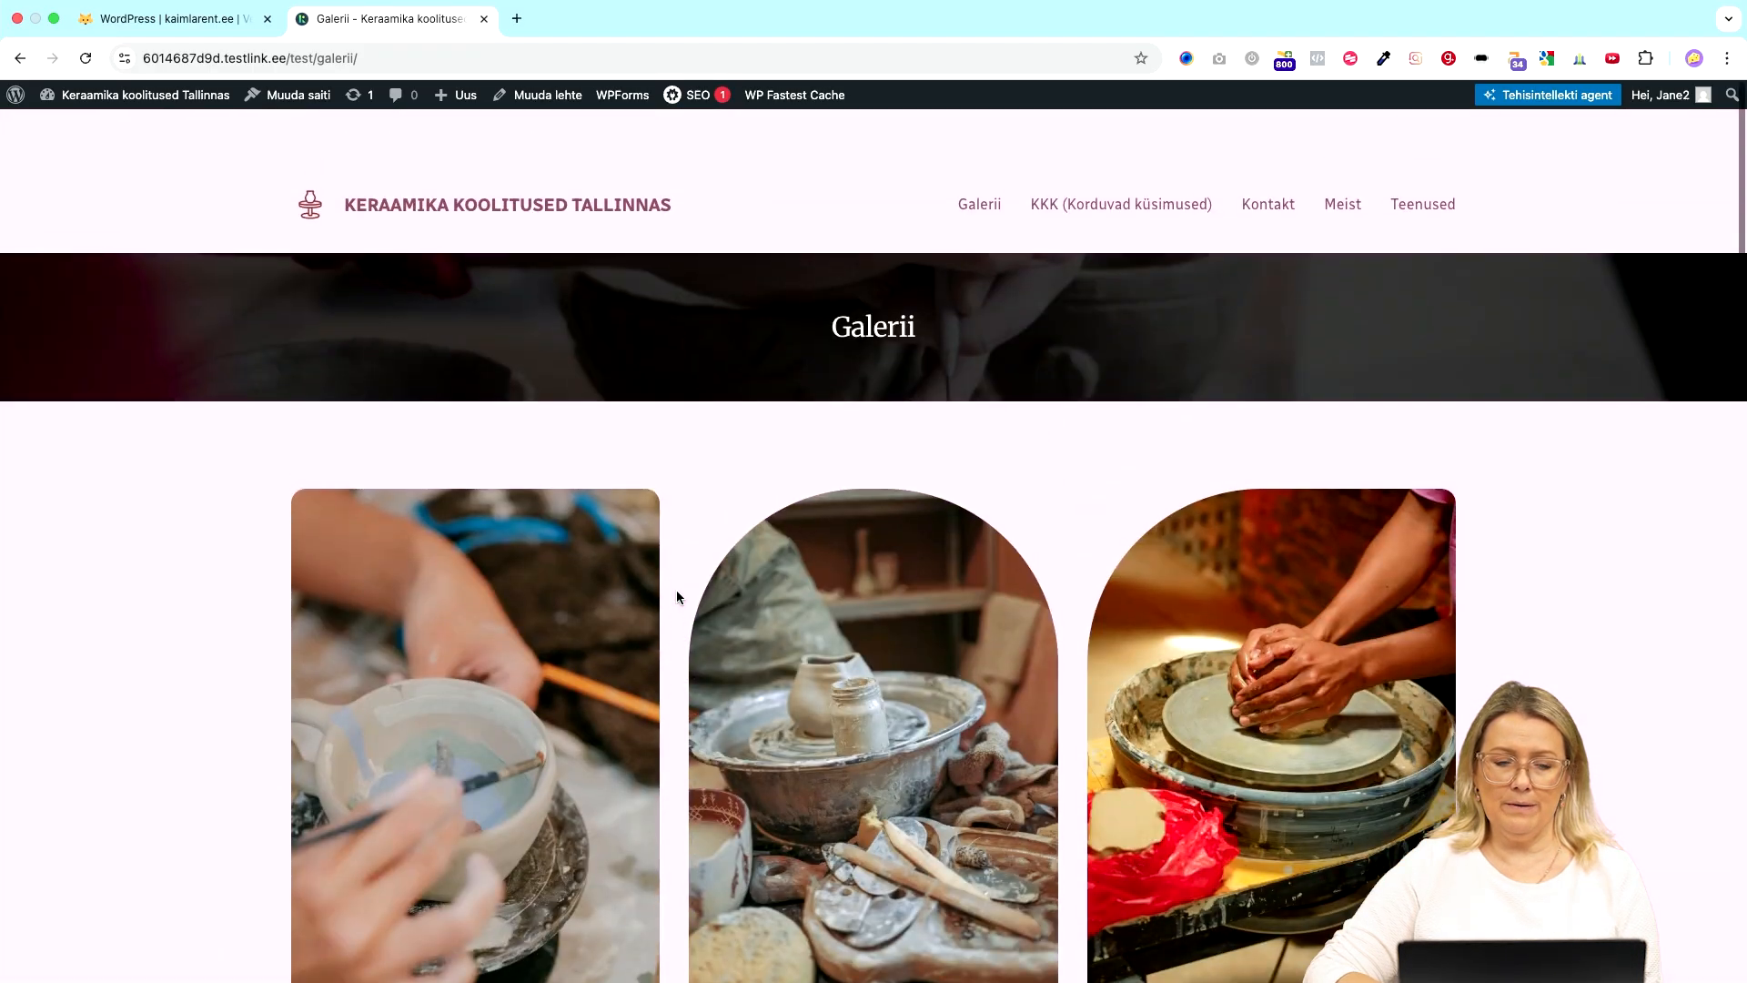
left_click(310, 164)
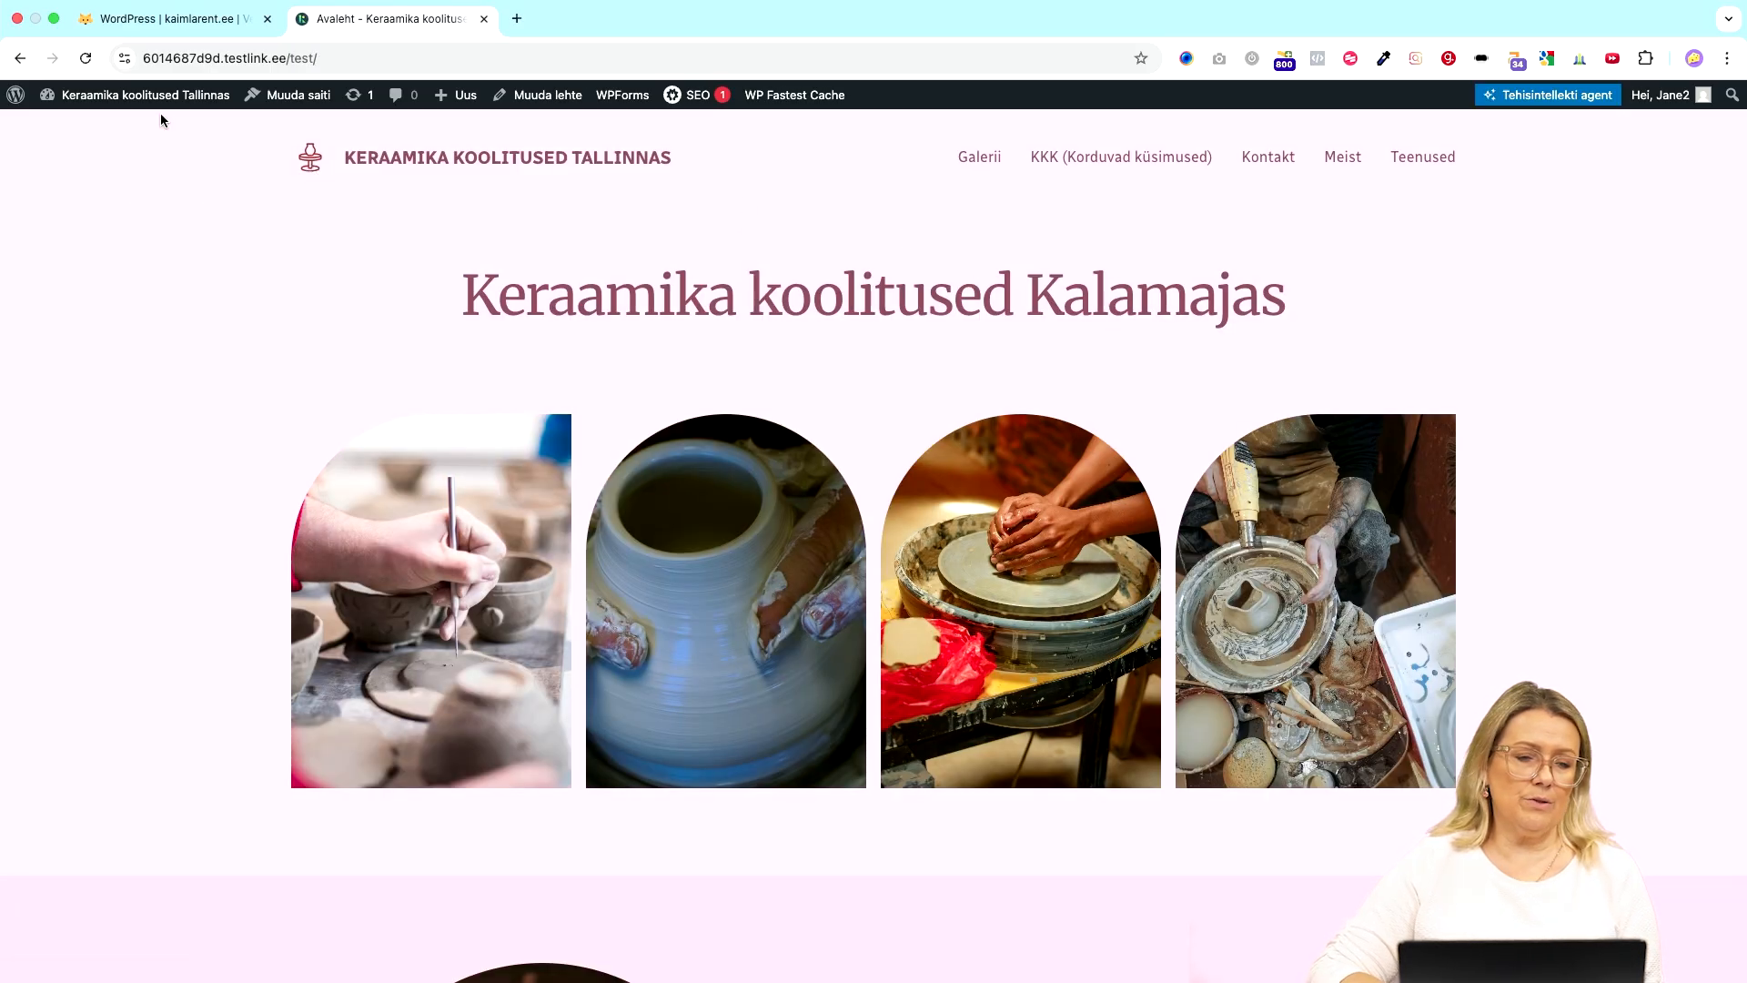
- Open the About WordPress page and go to the Lehed page list
mouse_move(97, 101)
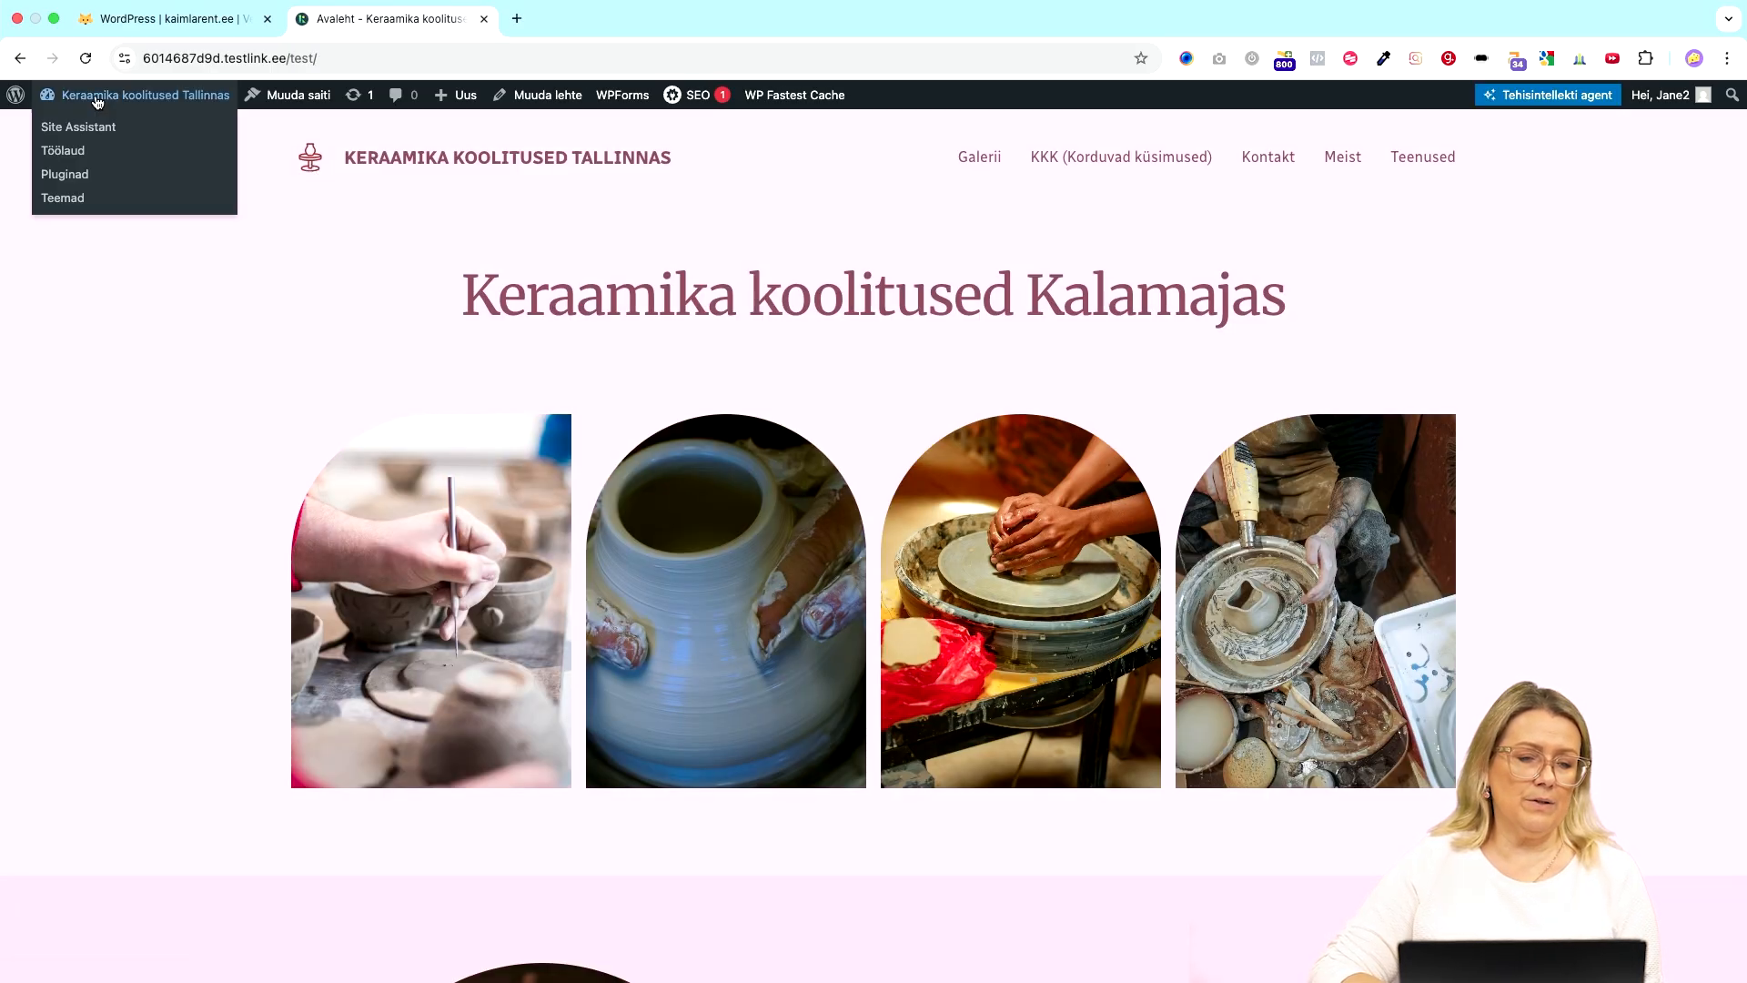
mouse_move(16, 94)
left_click(50, 121)
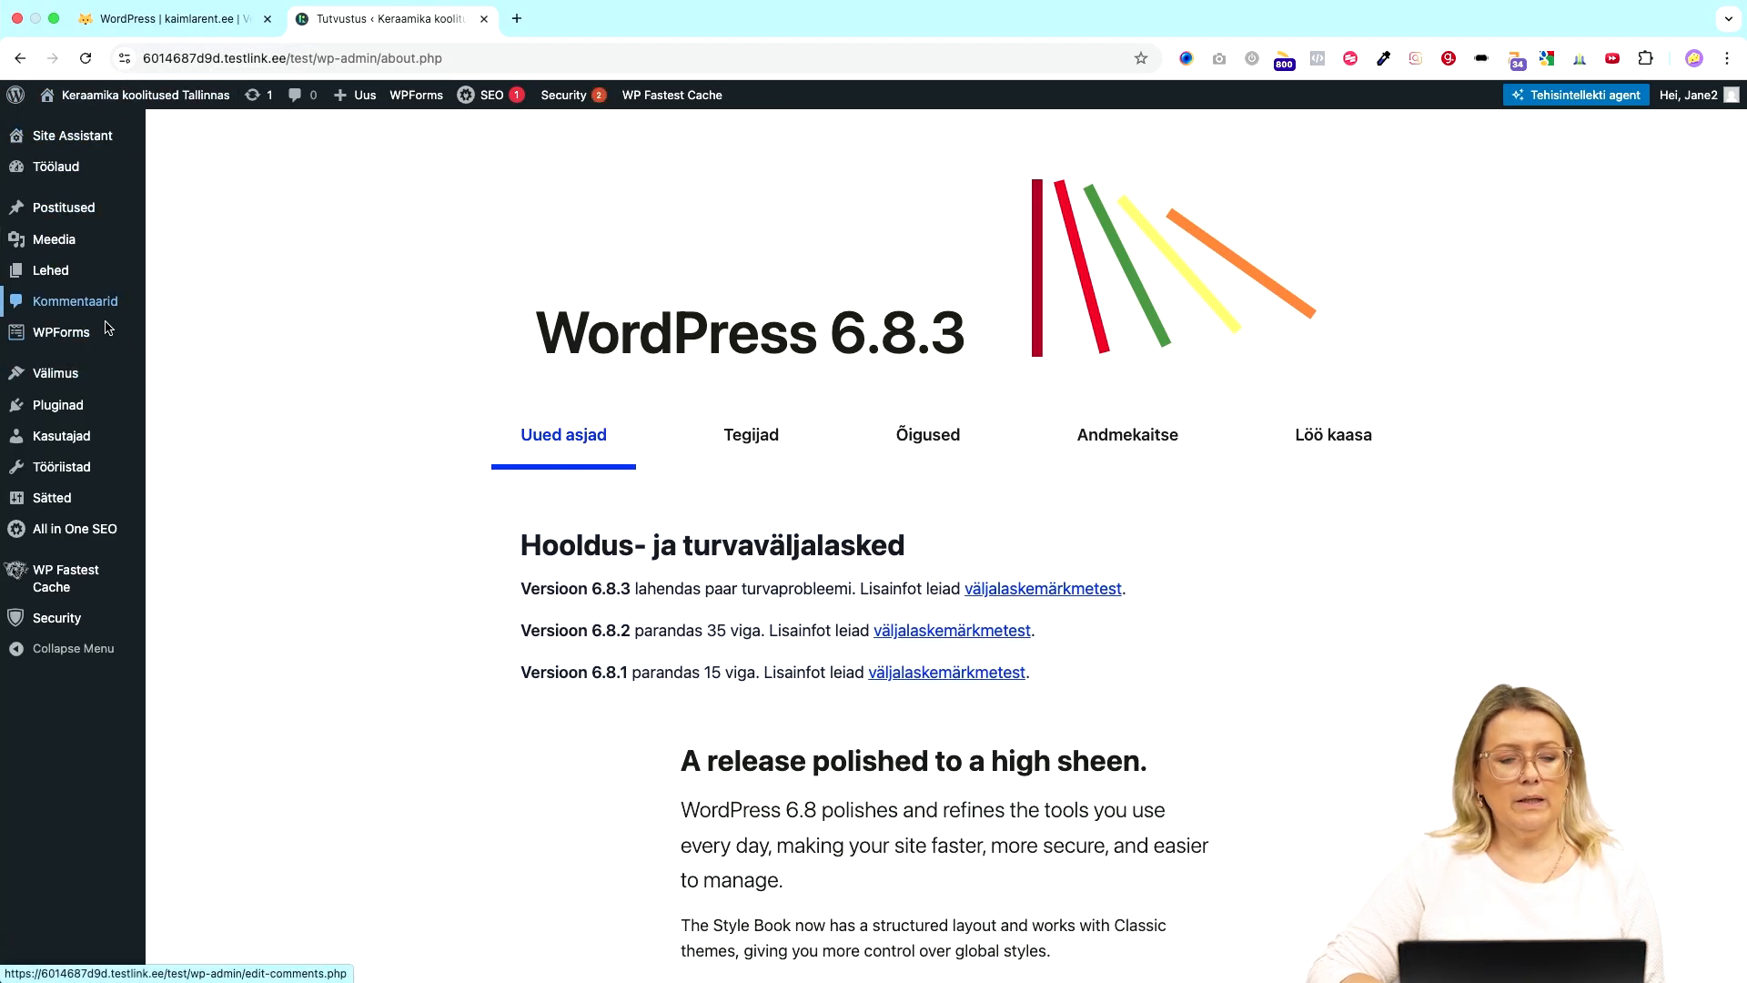
mouse_move(63, 271)
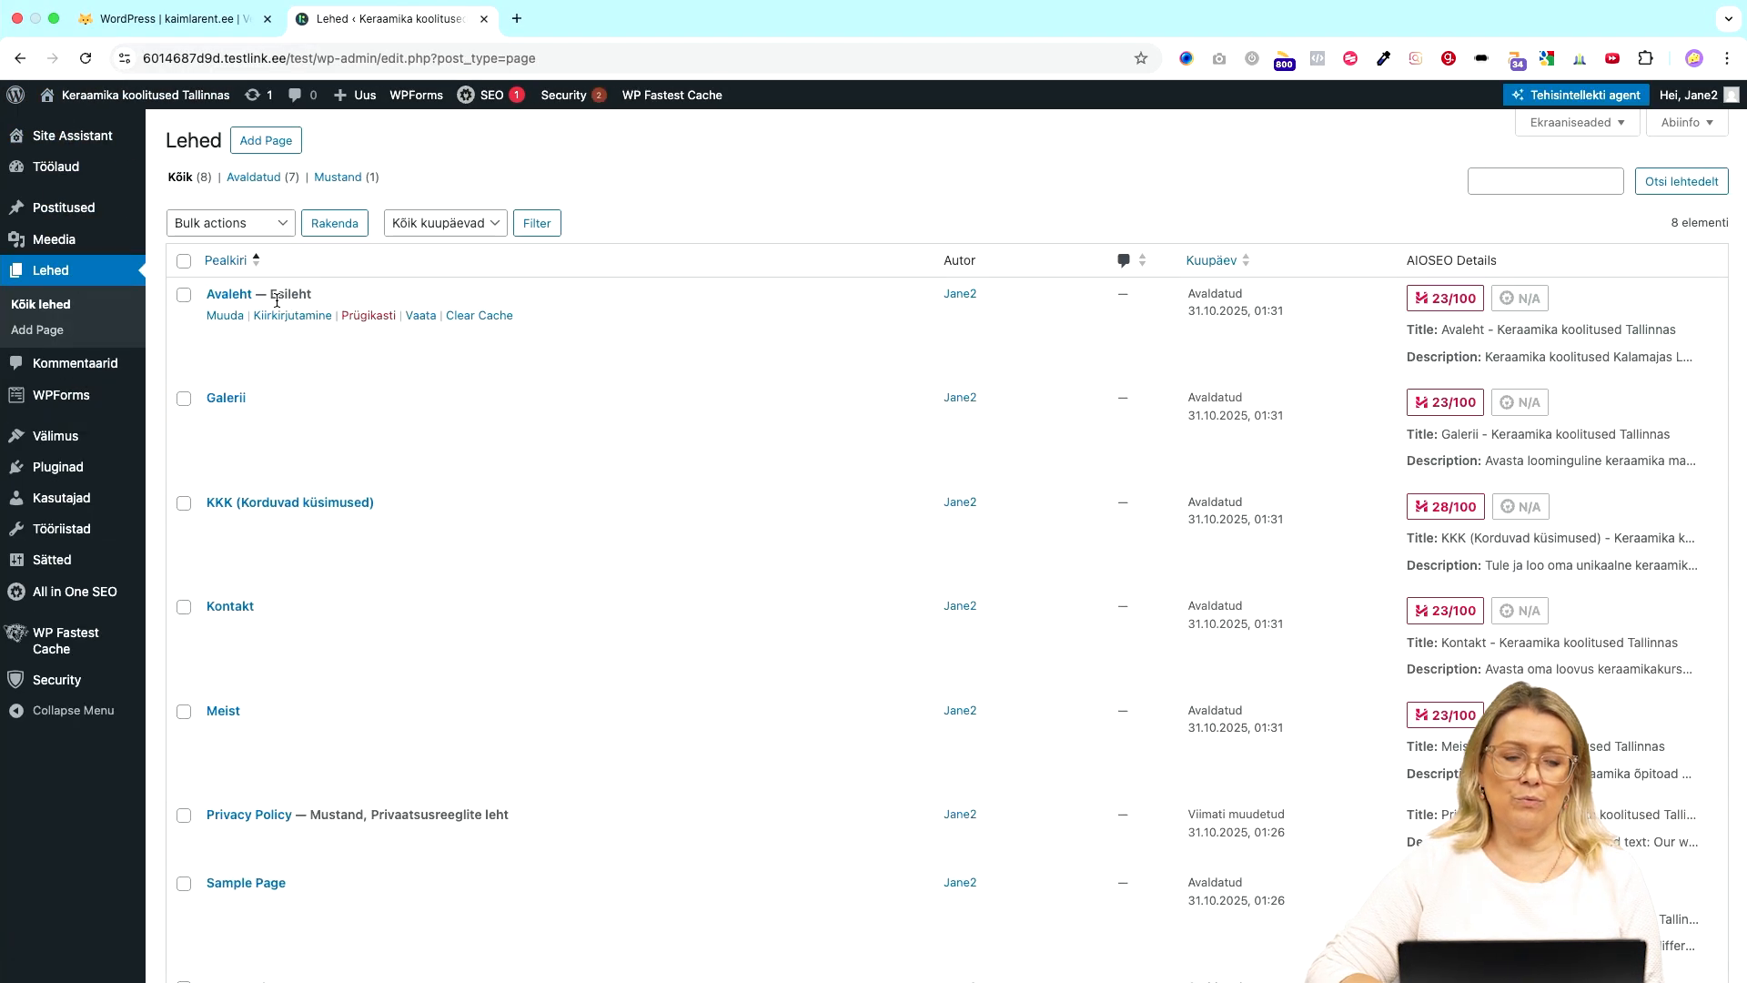
scroll(438, 675, "down", 1)
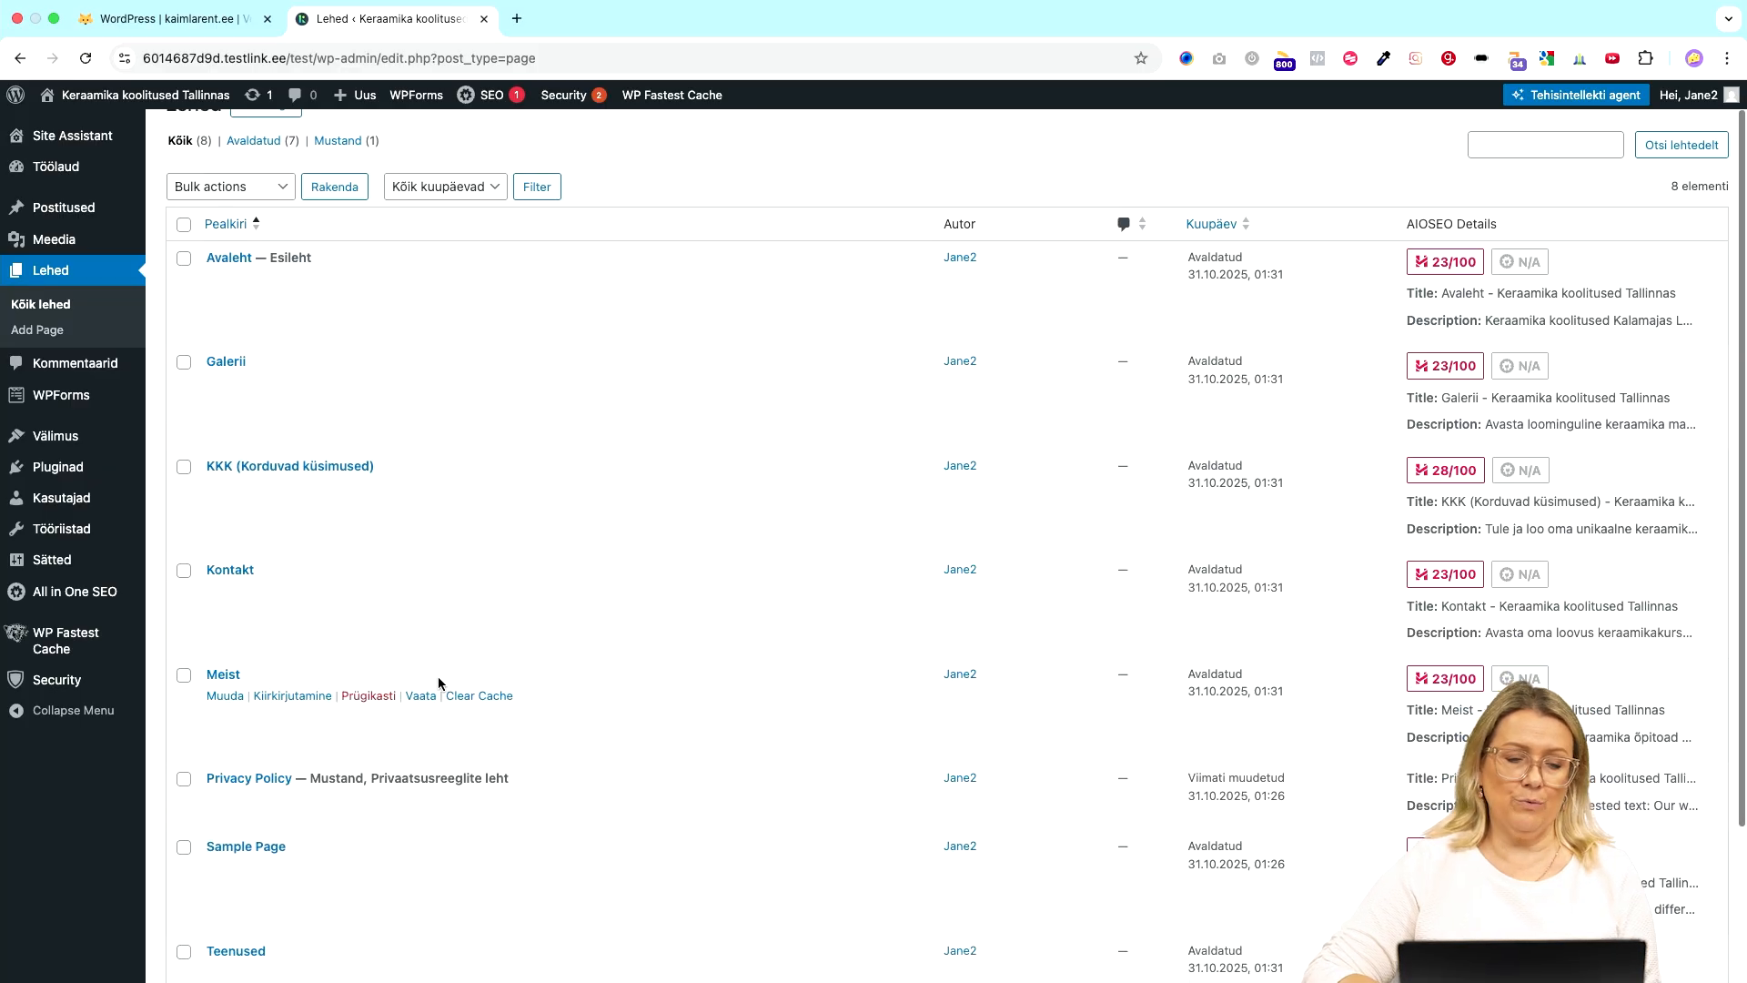
scroll(437, 675, "down", 4)
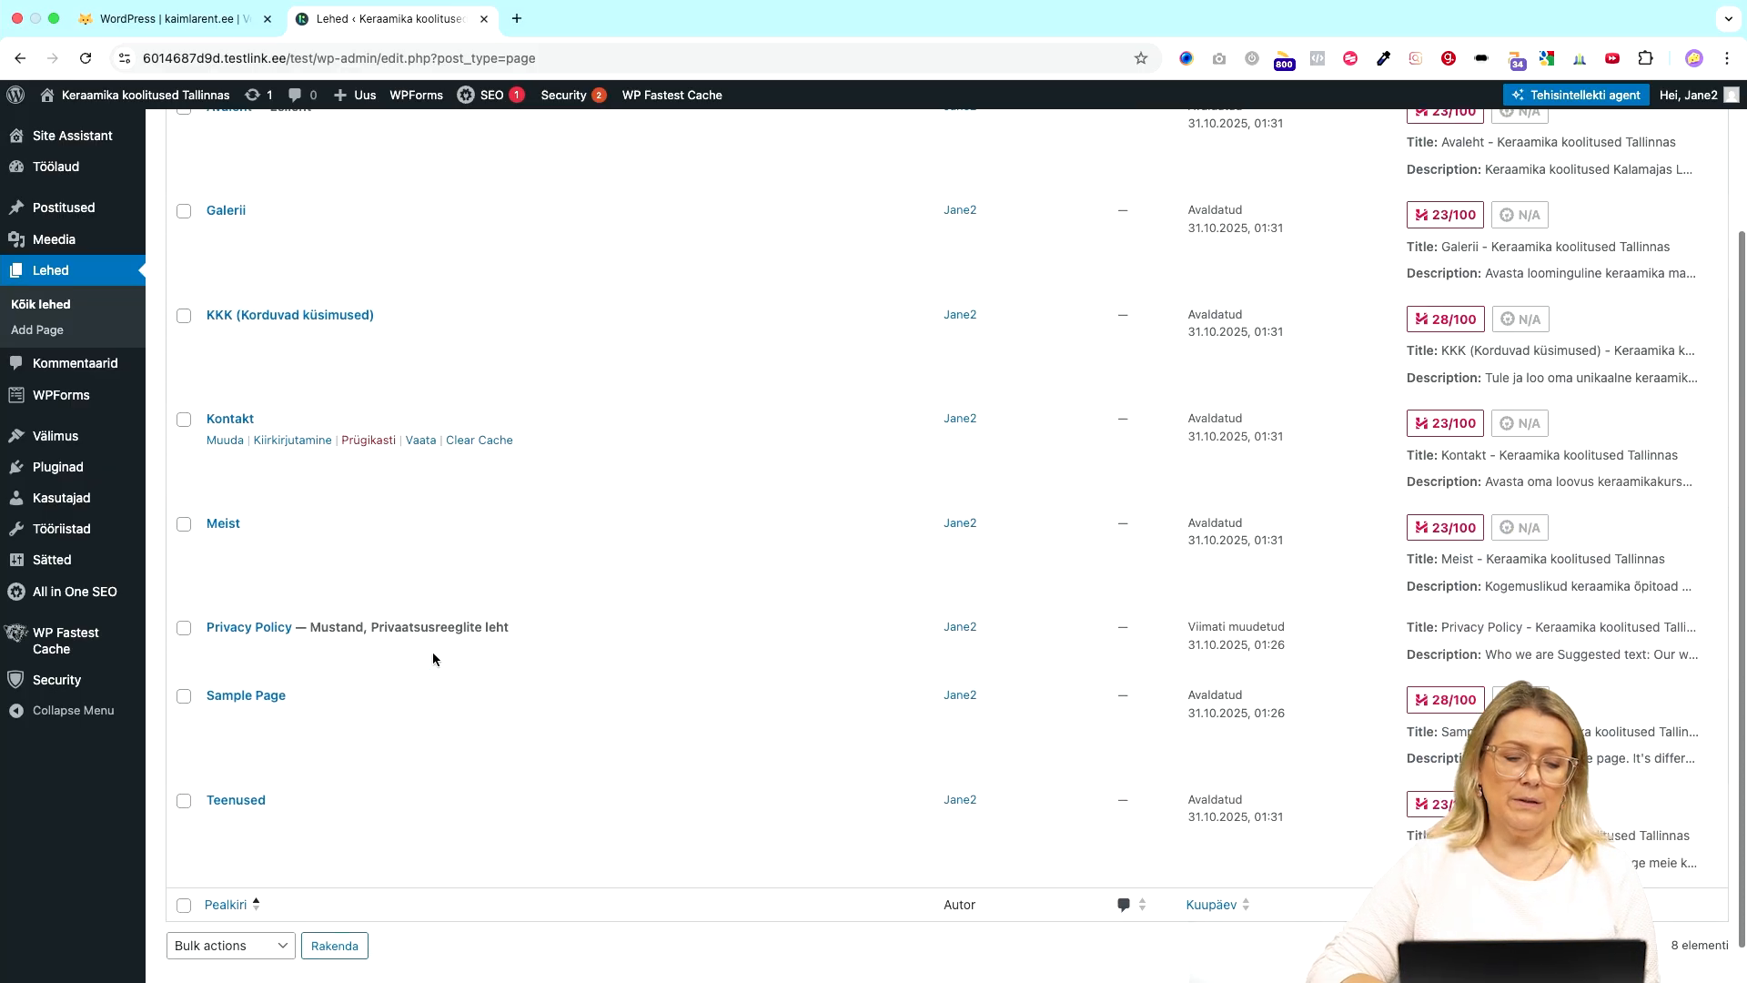
- Trash Privacy Policy and Sample Page with Bulk actions > Saada prügikasti, then open Site Assistant
left_click(184, 629)
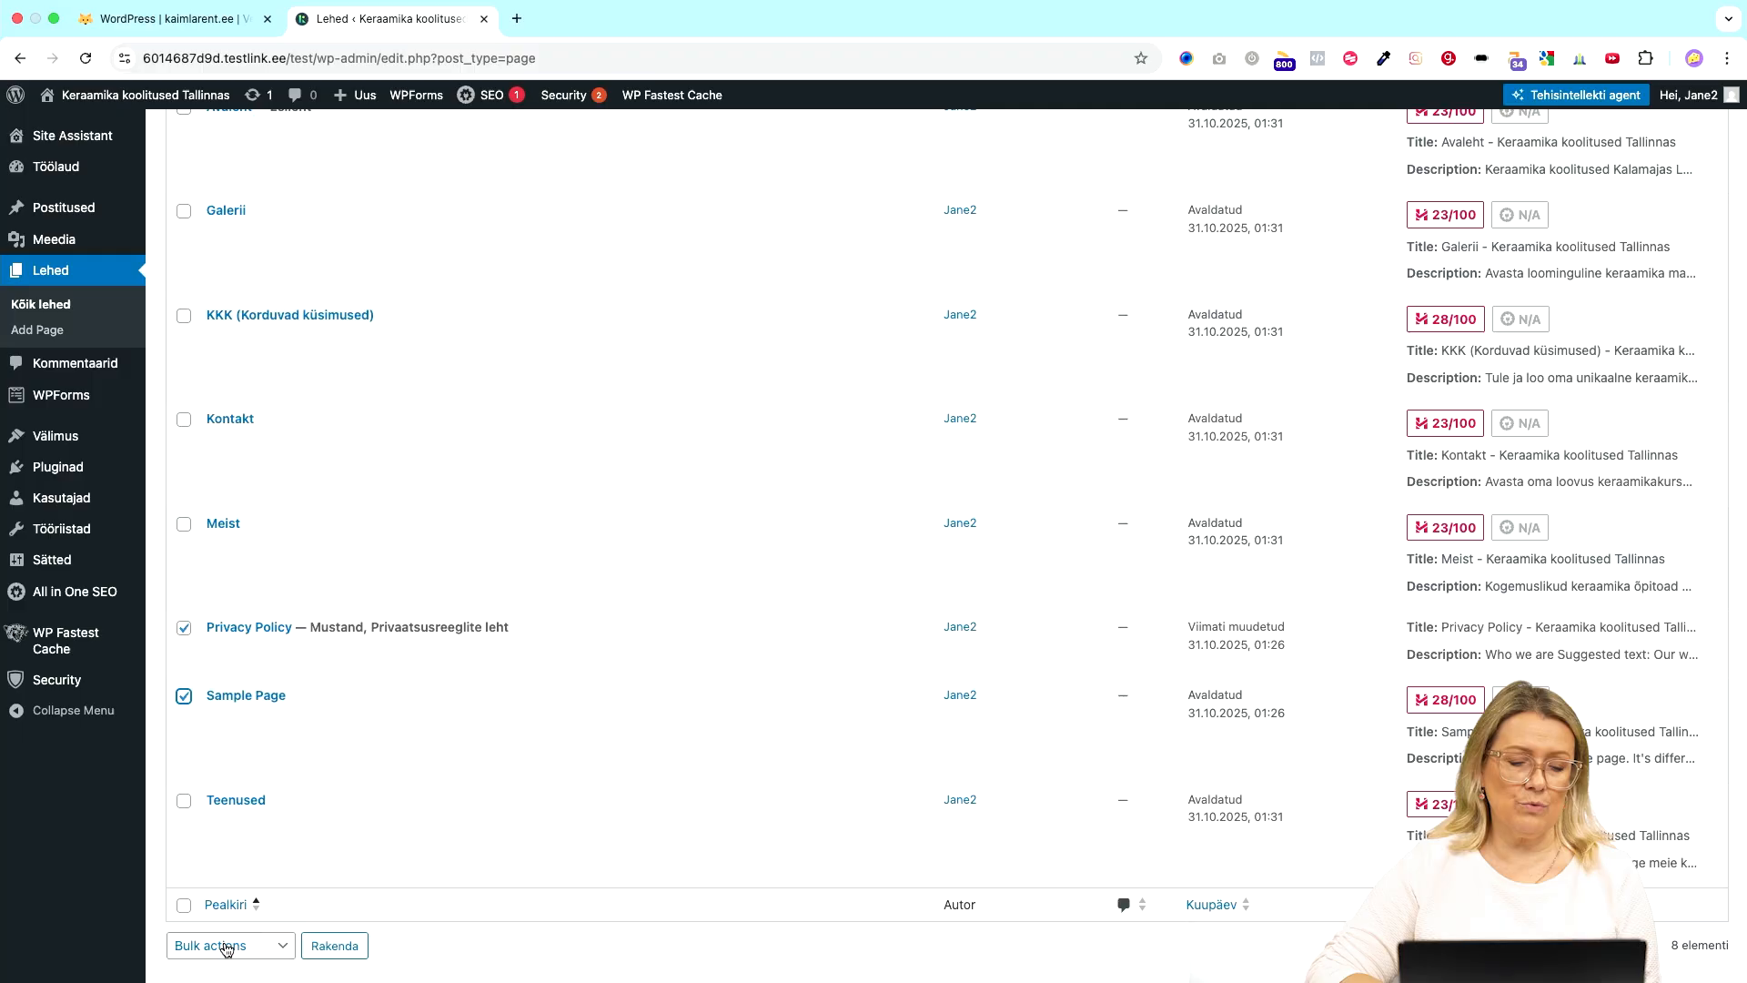
scroll(363, 701, "up", 5)
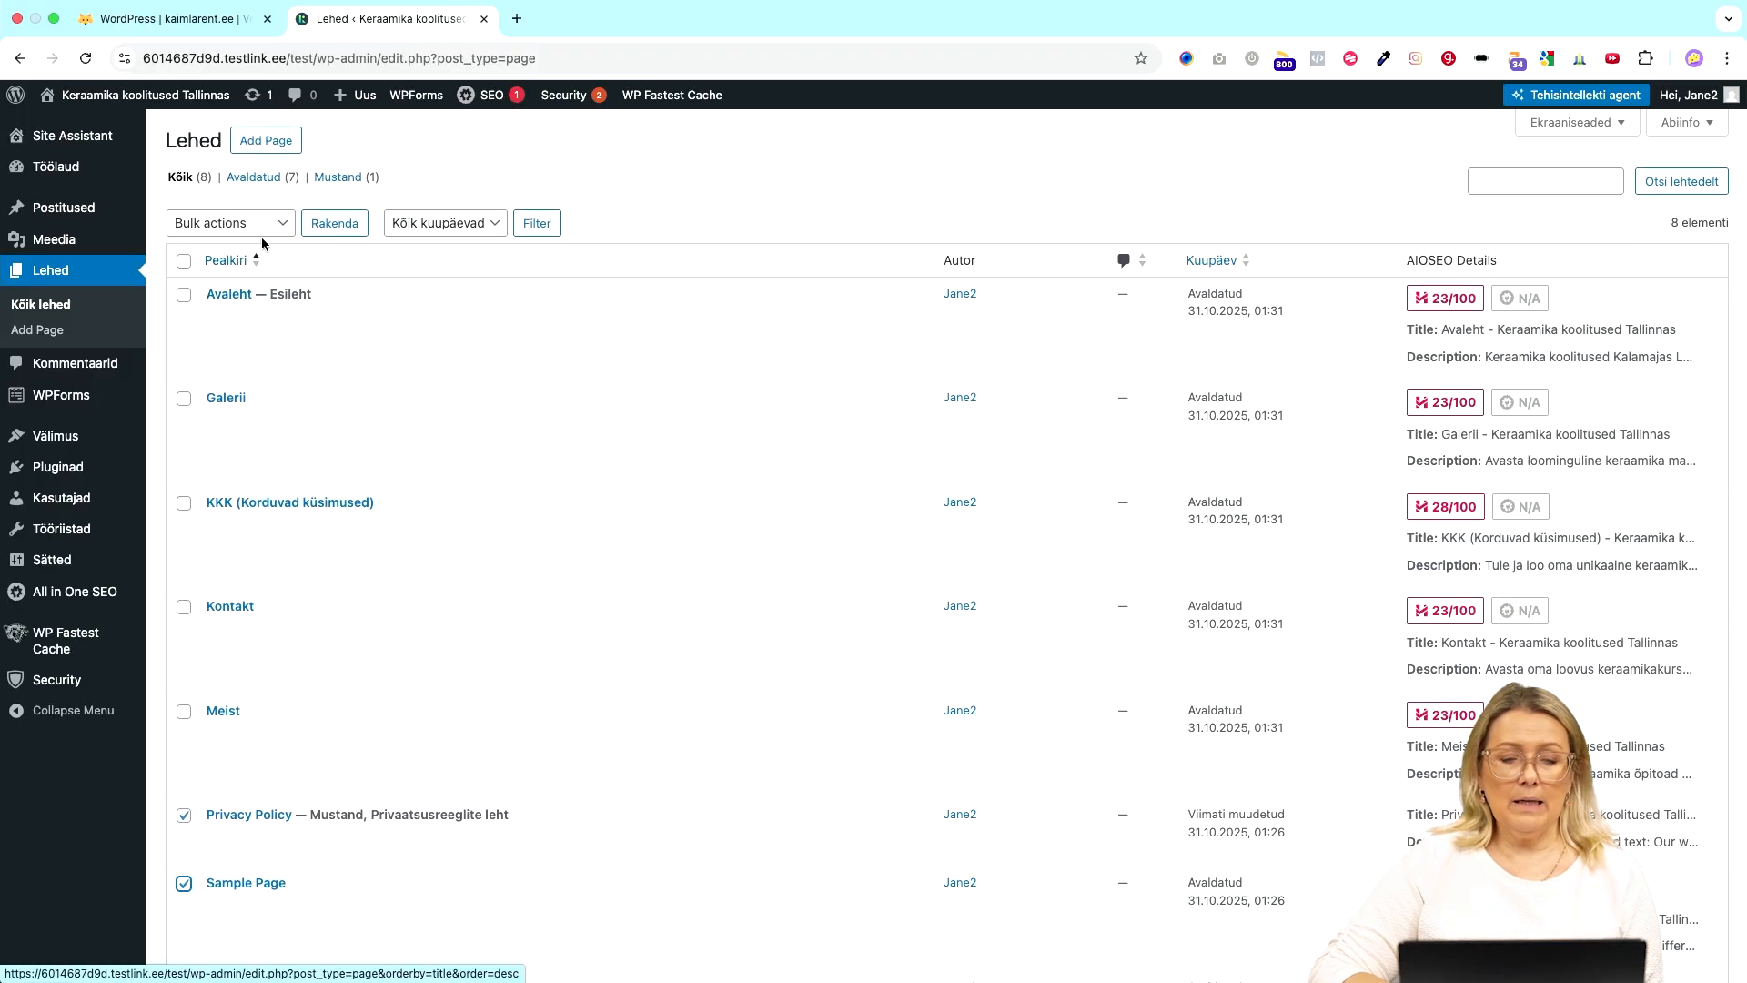
left_click(266, 228)
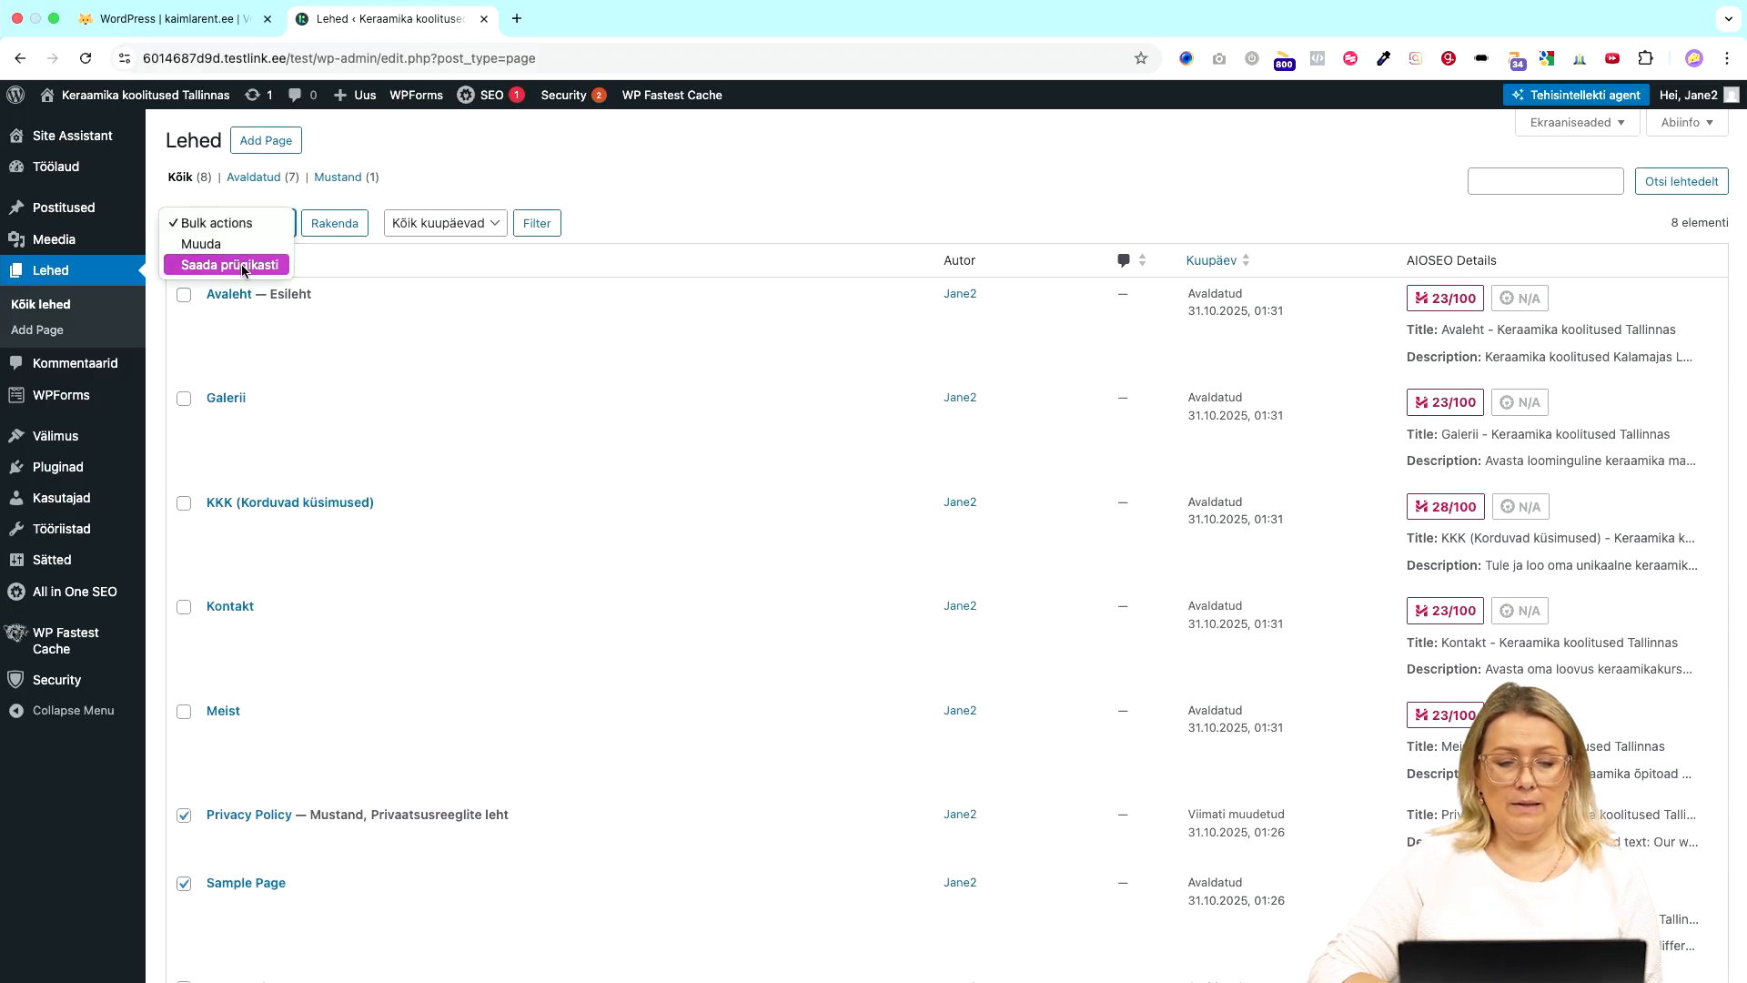
left_click(246, 268)
left_click(323, 229)
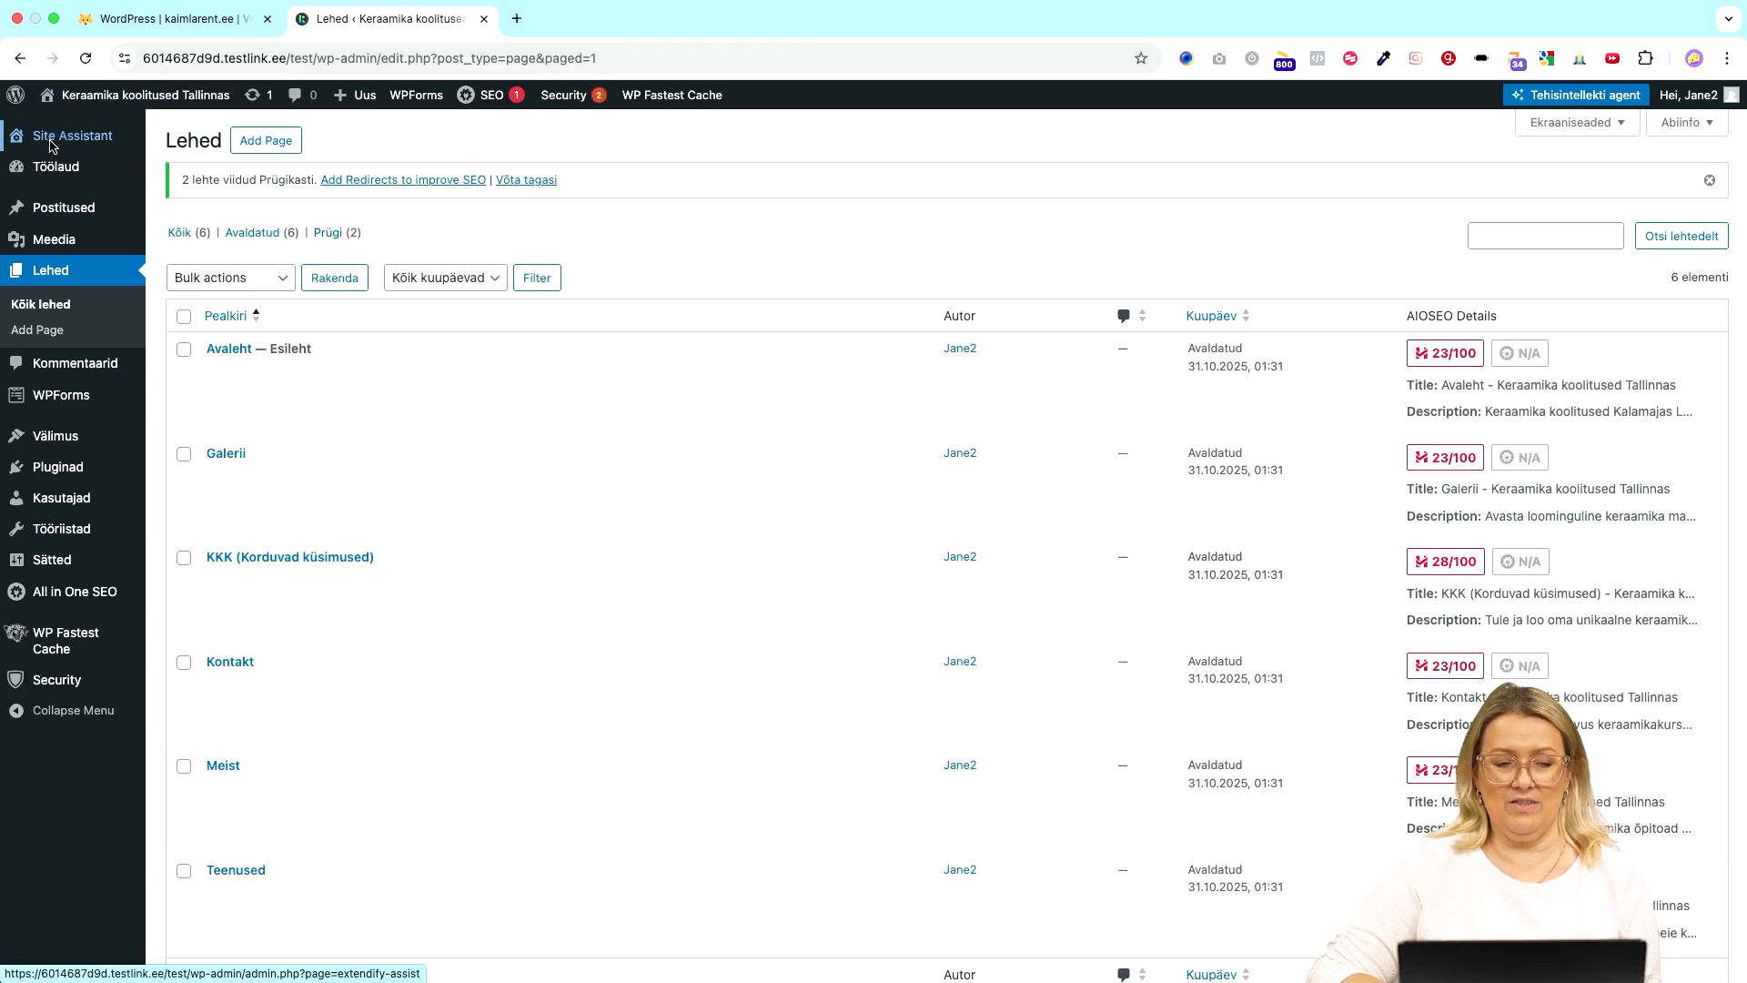
left_click(50, 146)
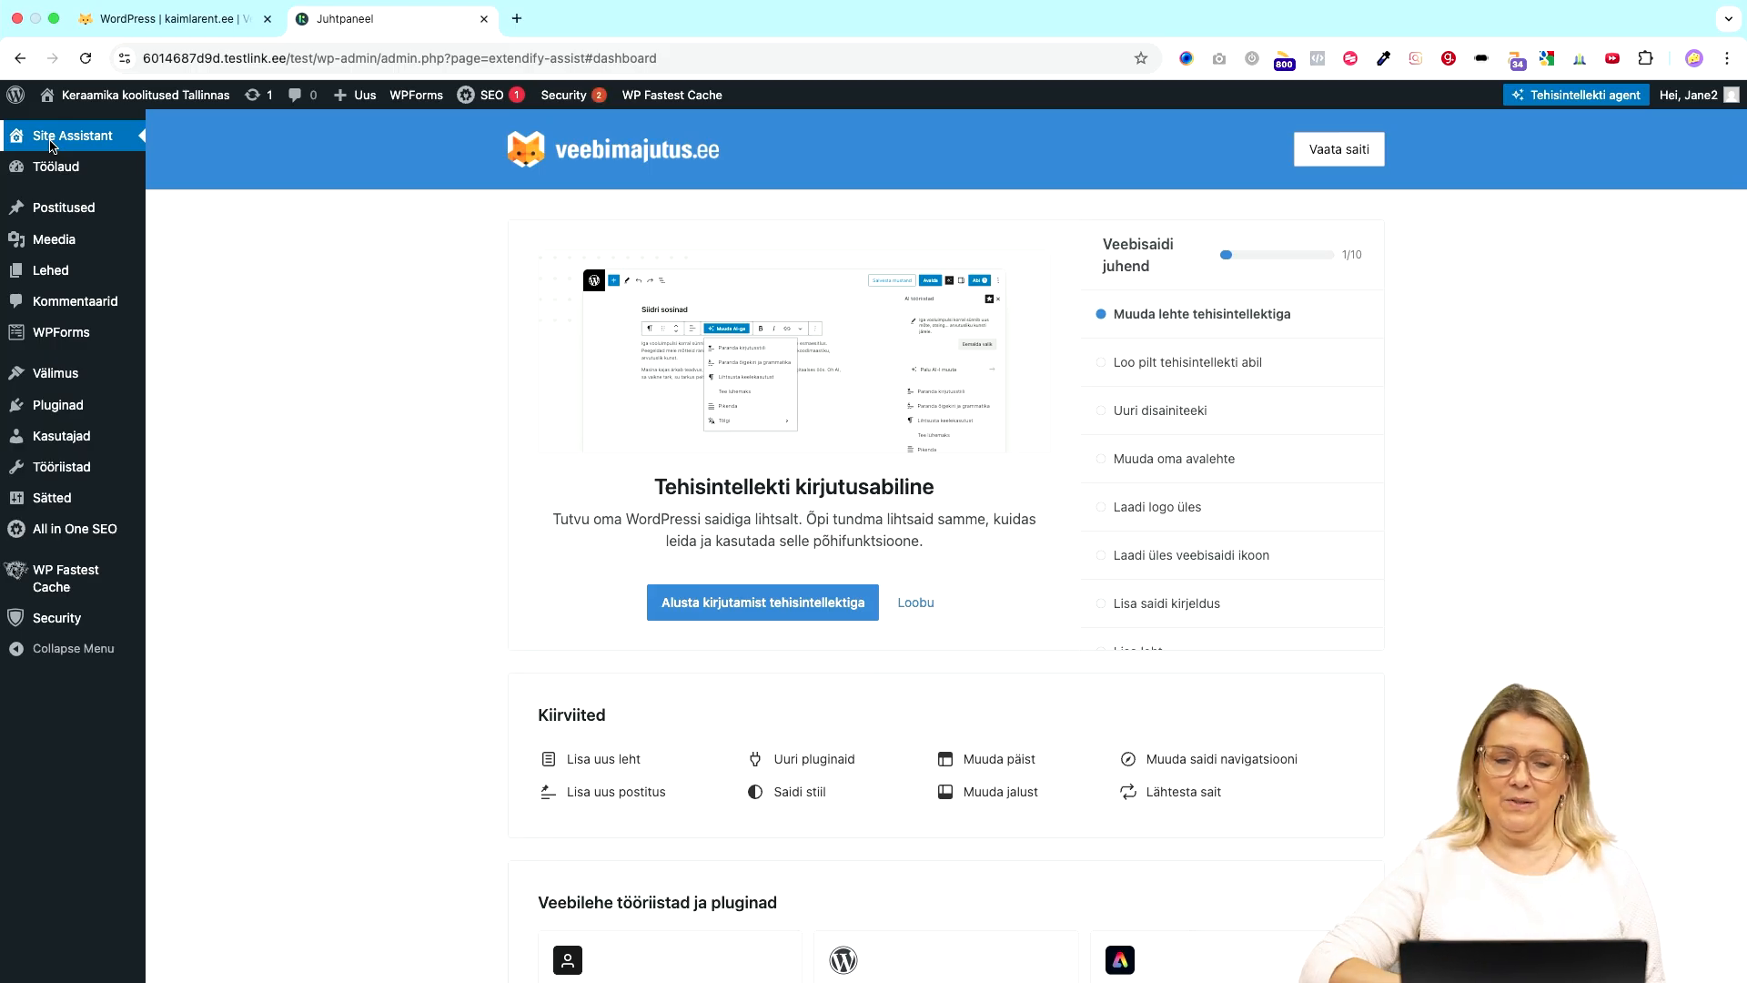
- Step through the guide's AI image generator and AI writing assistant steps to 'Uuri disainiteeki'
left_click(1307, 373)
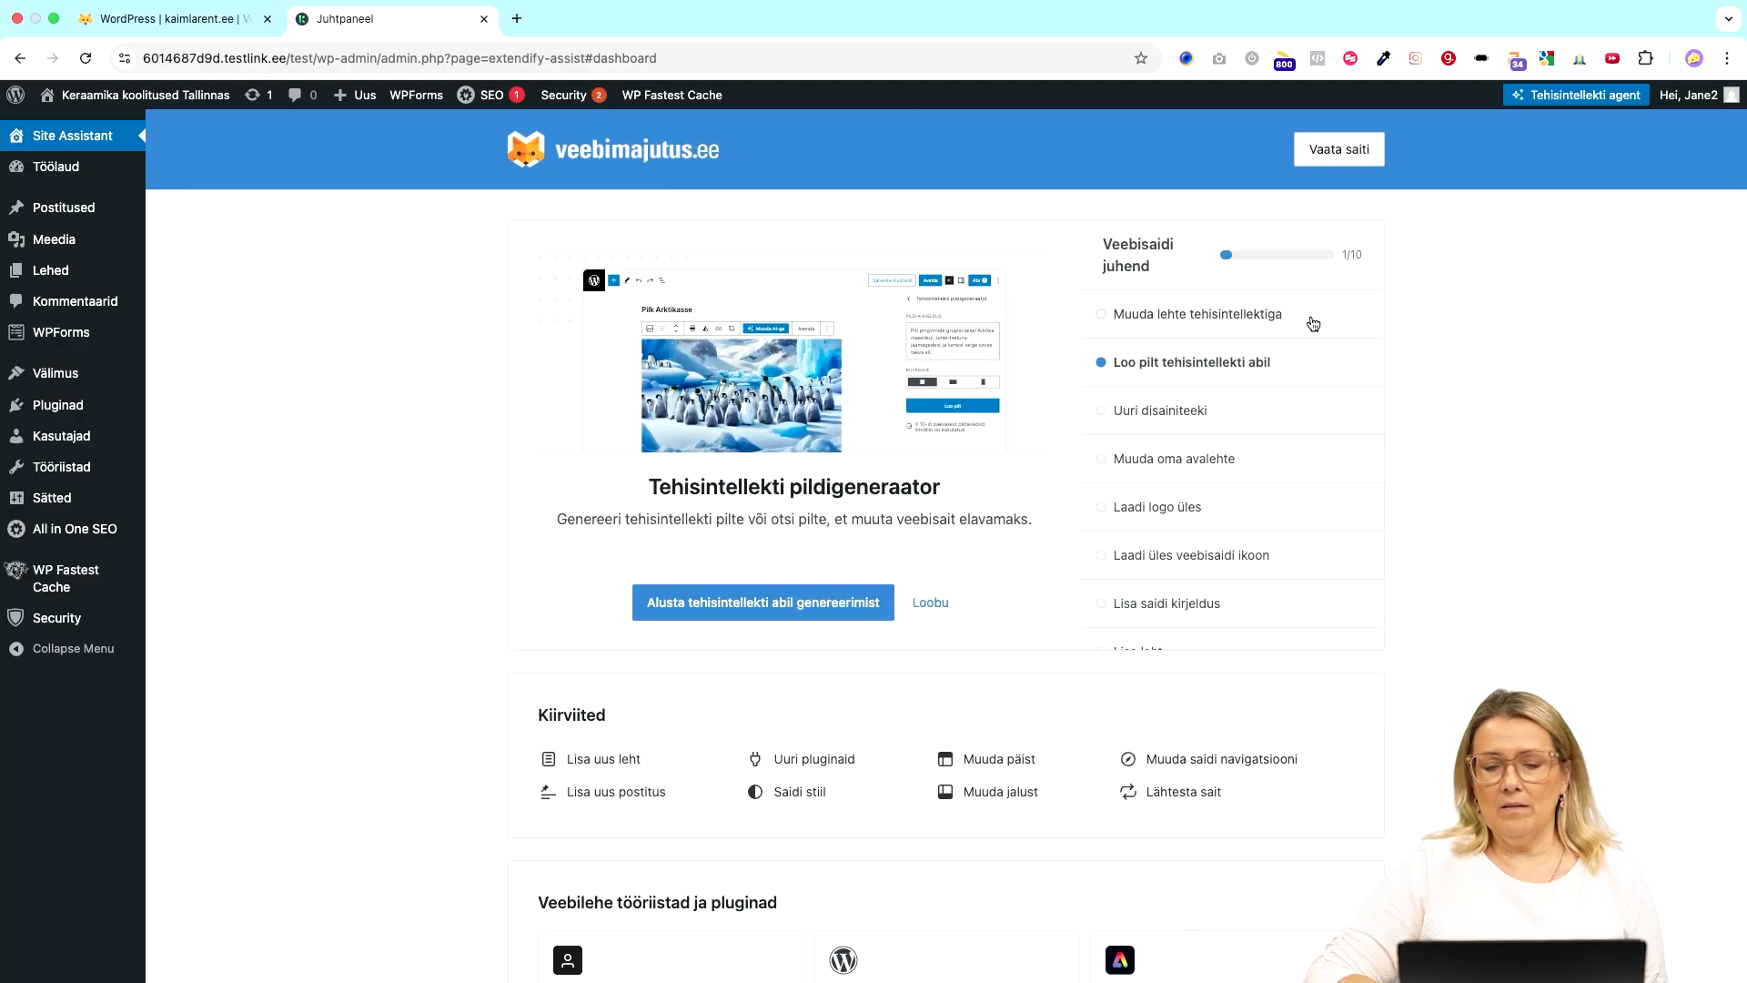
scroll(1248, 436, "down", 3)
scroll(1247, 437, "up", 3)
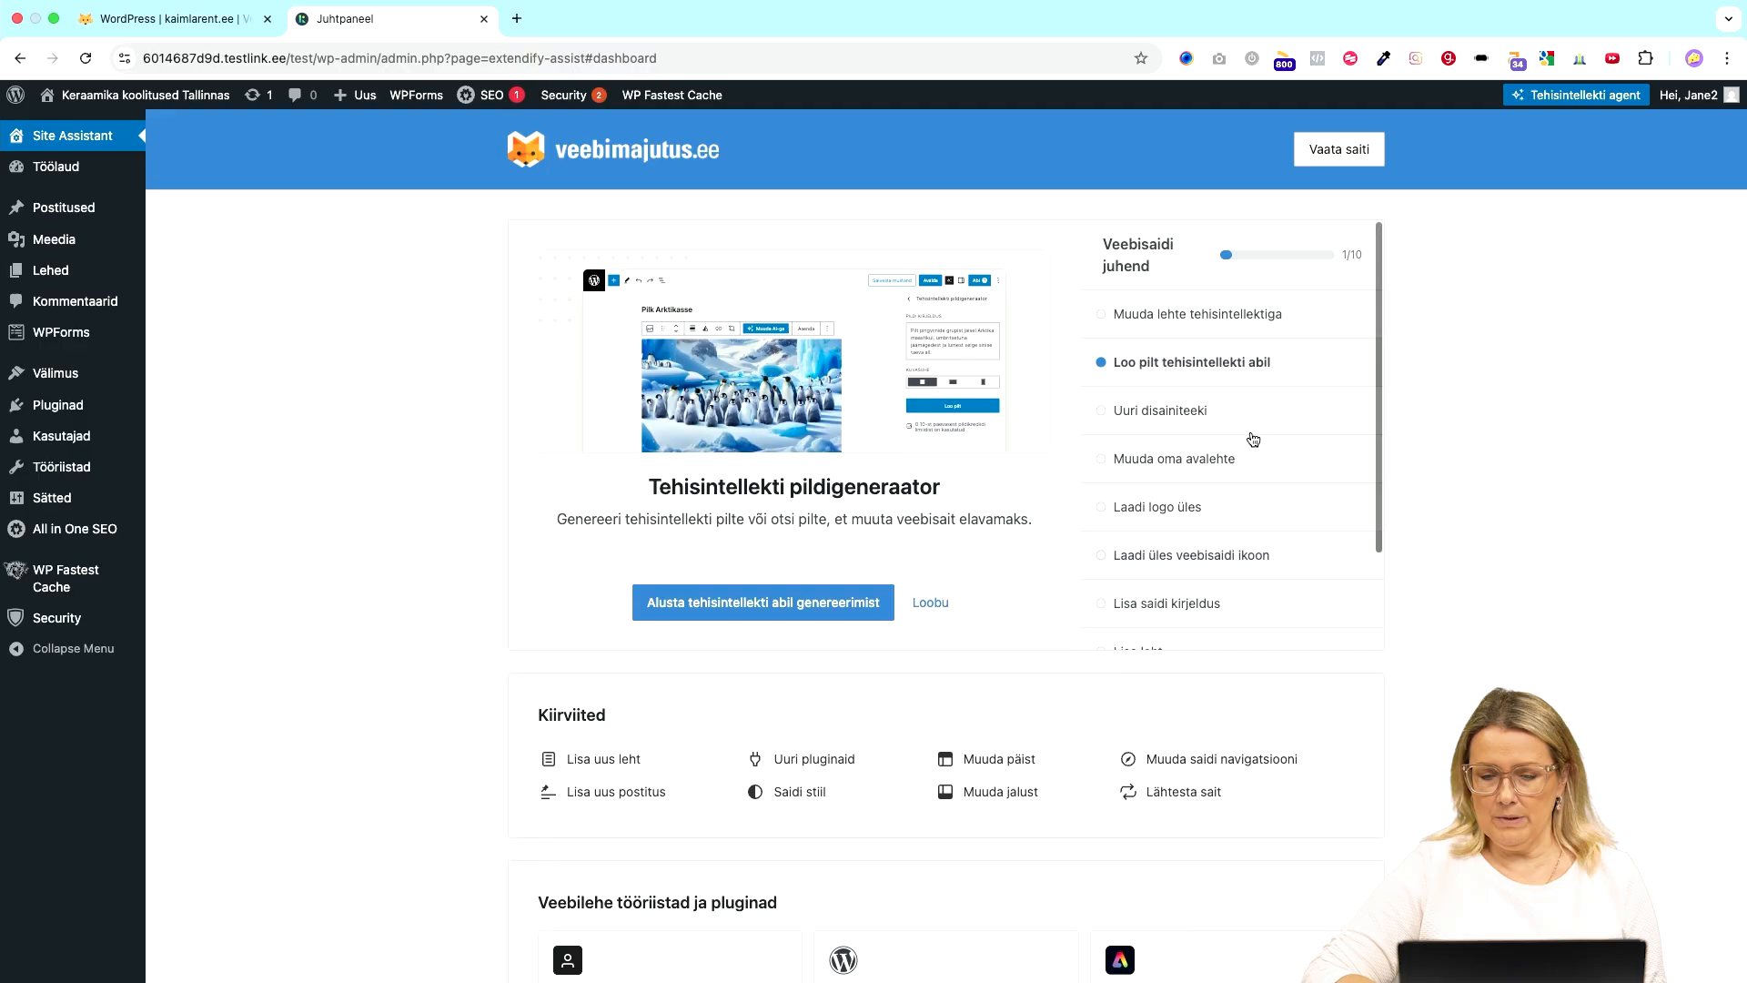
left_click(1299, 325)
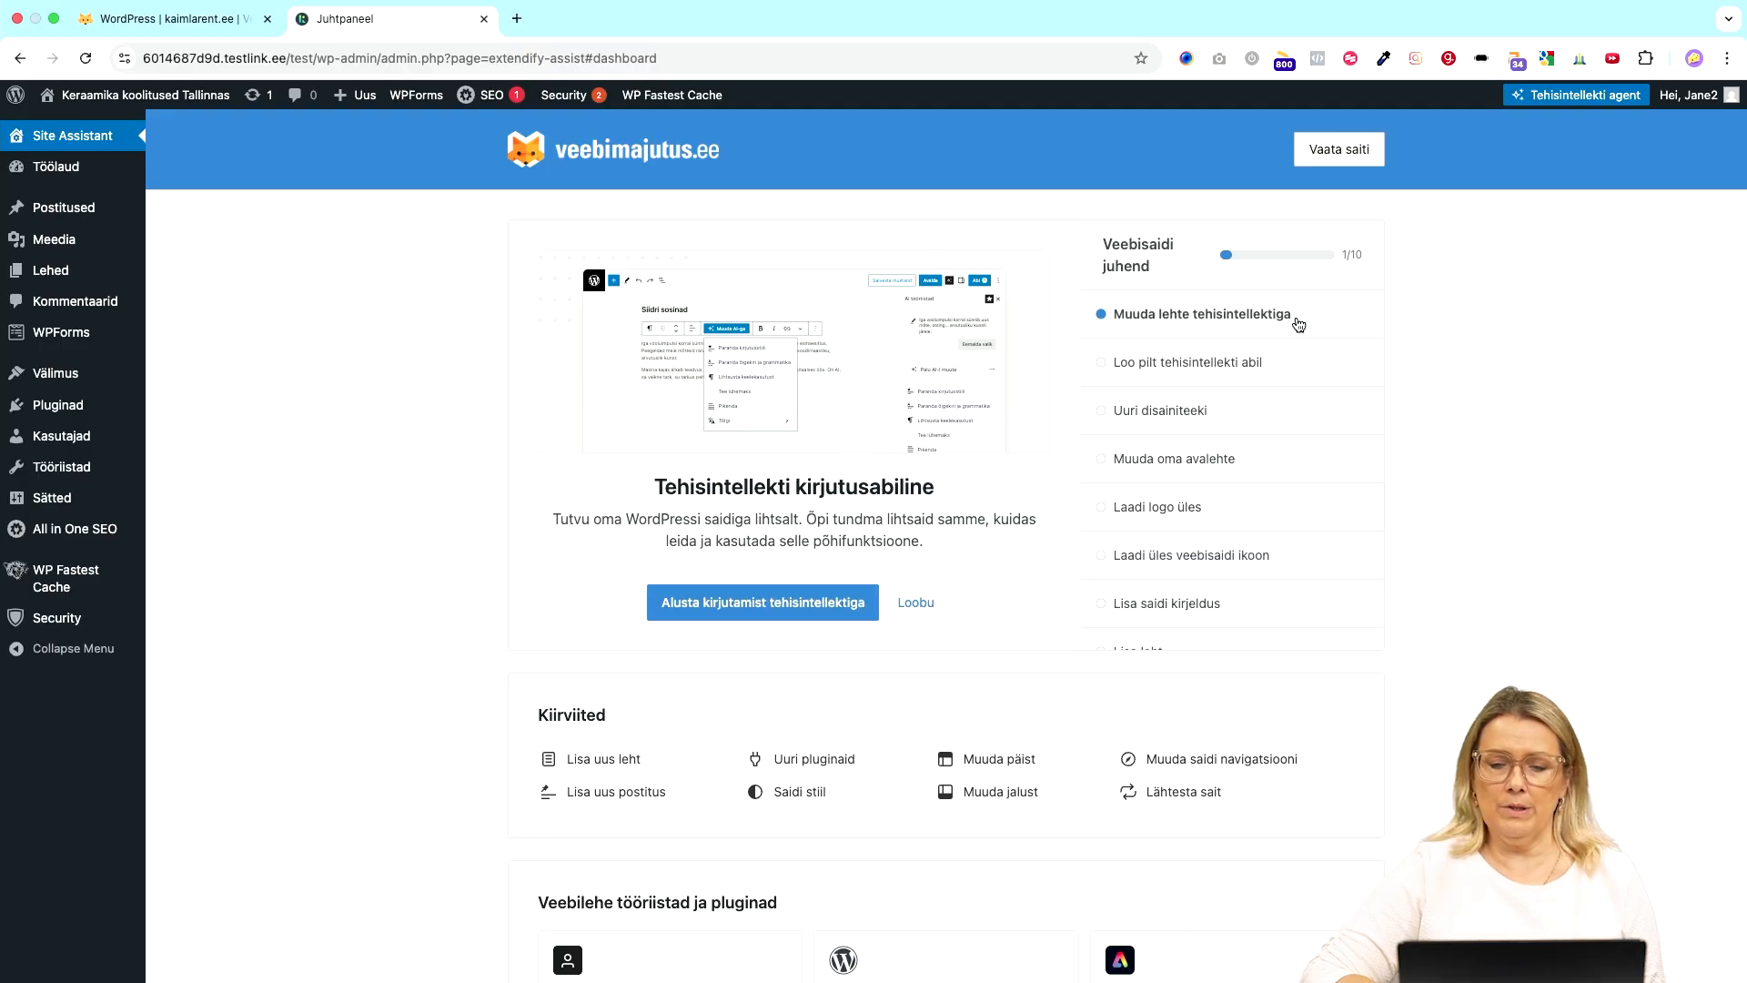
left_click(1299, 376)
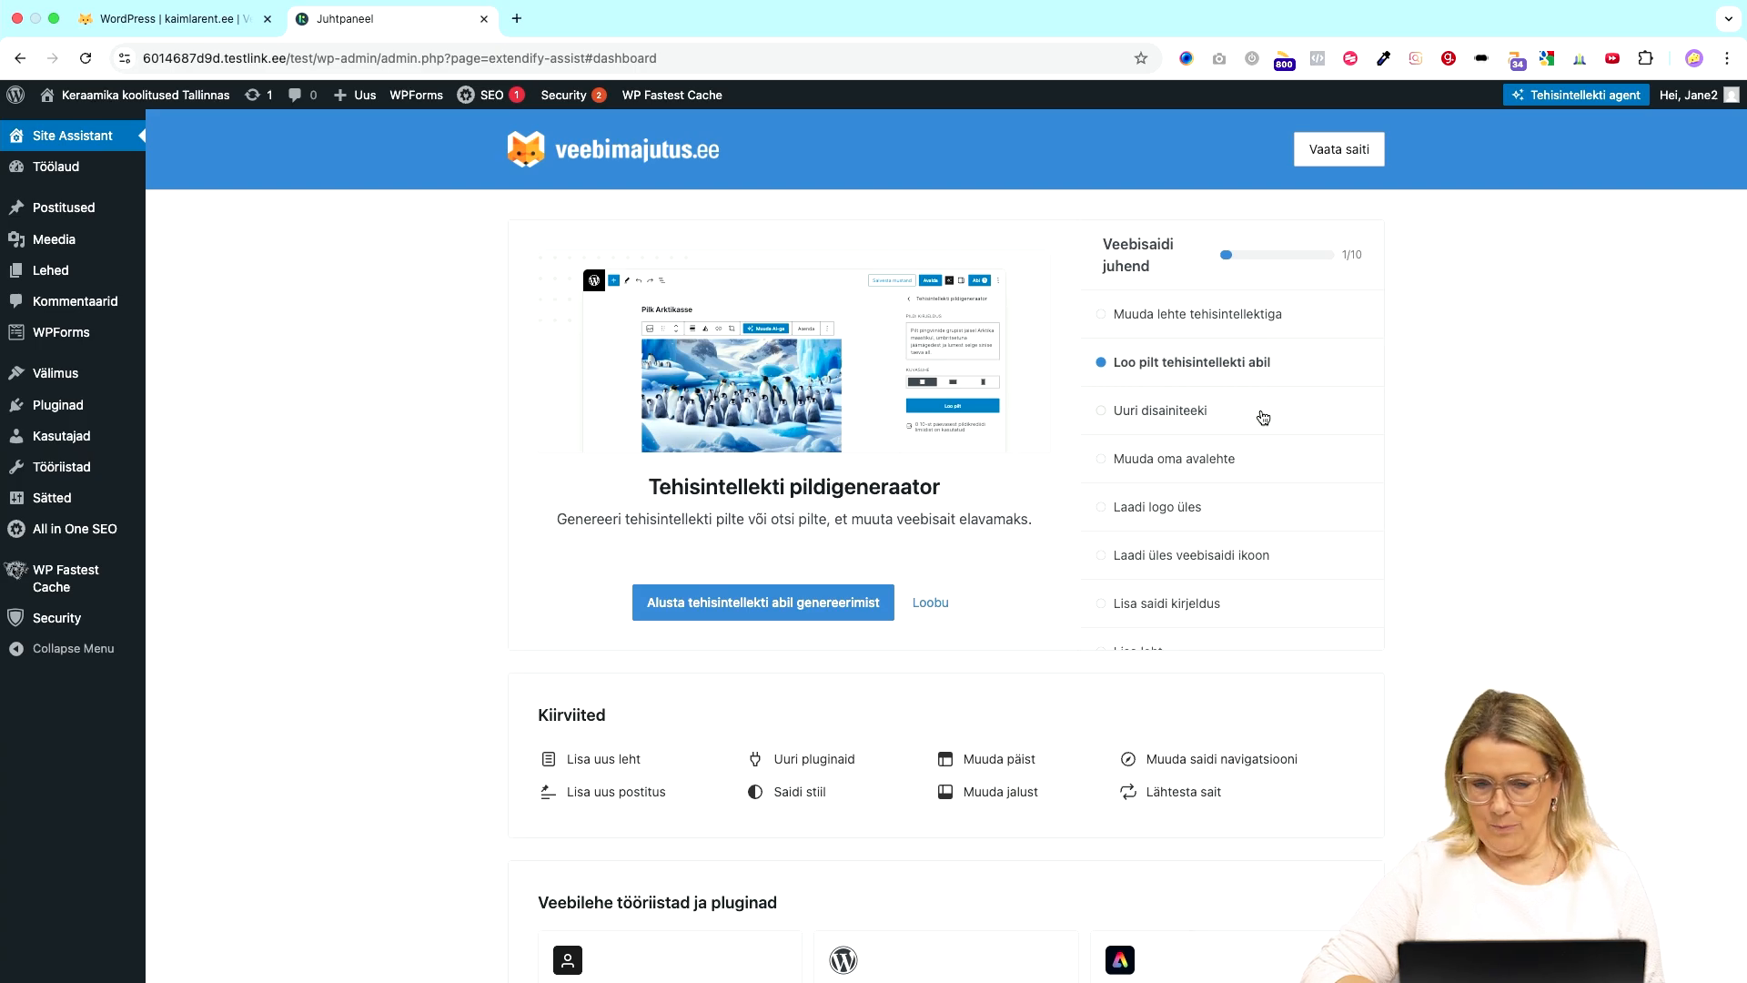
left_click(1263, 417)
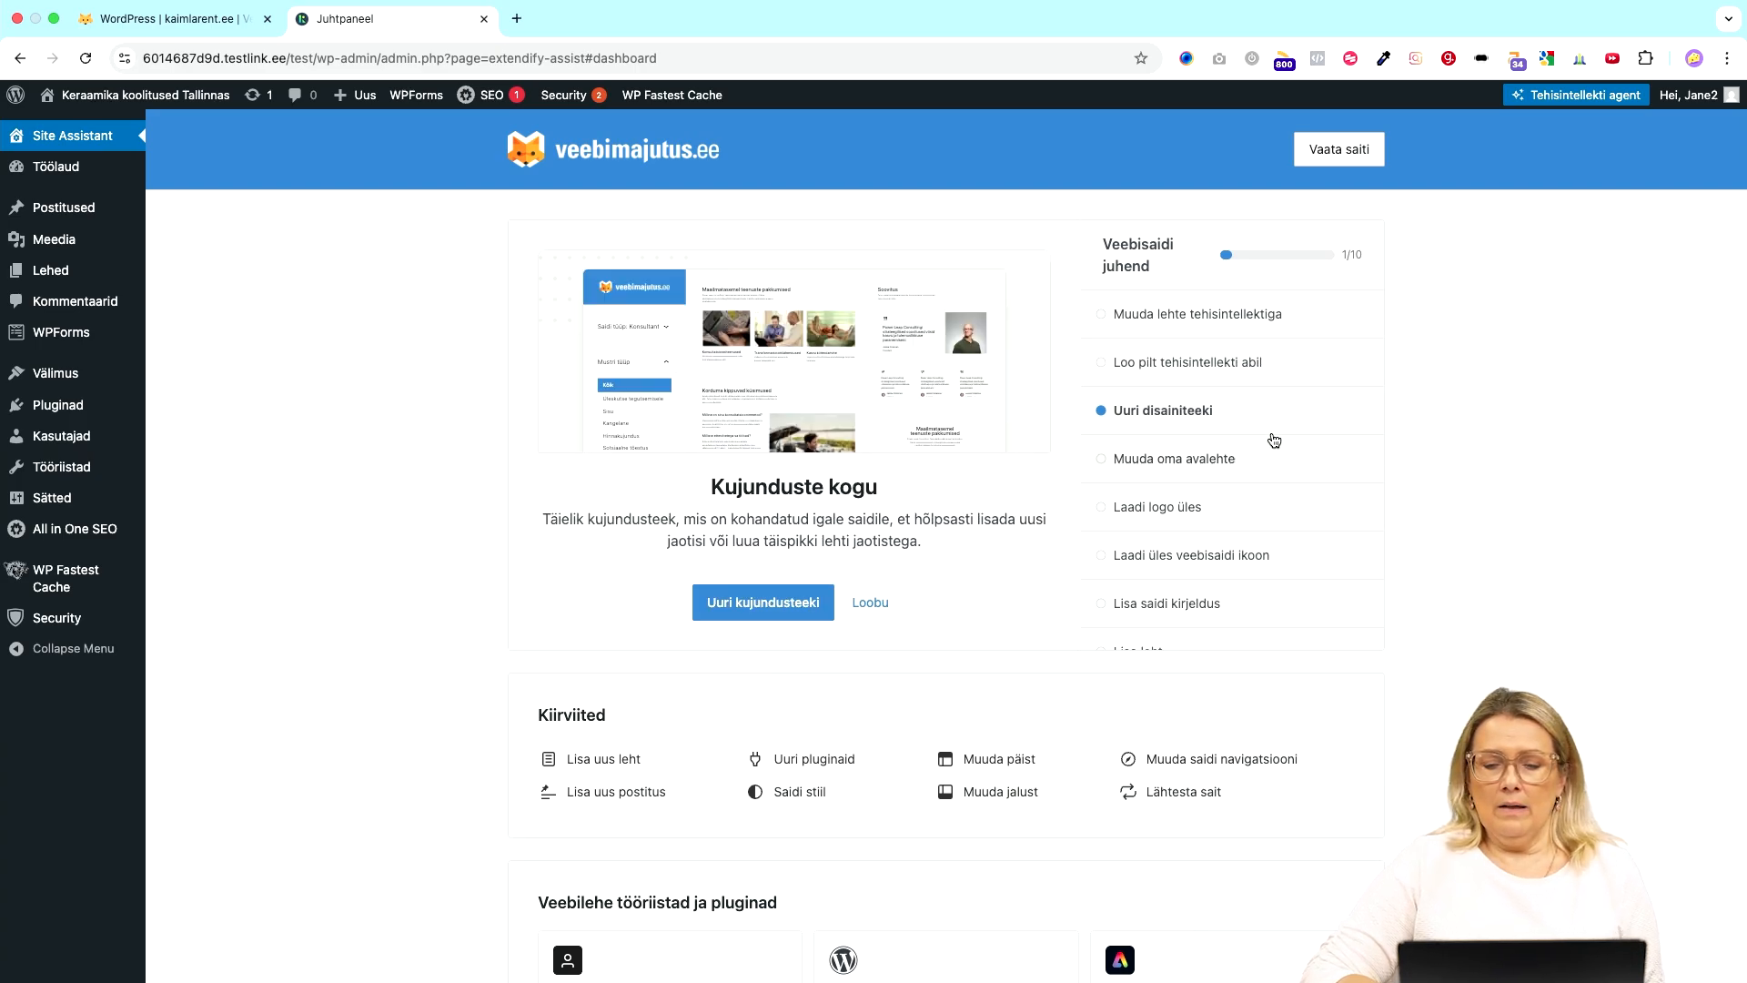
- Open the design library on a new page and browse the Kujunduse tüüp categories, such as Umbes
left_click(750, 604)
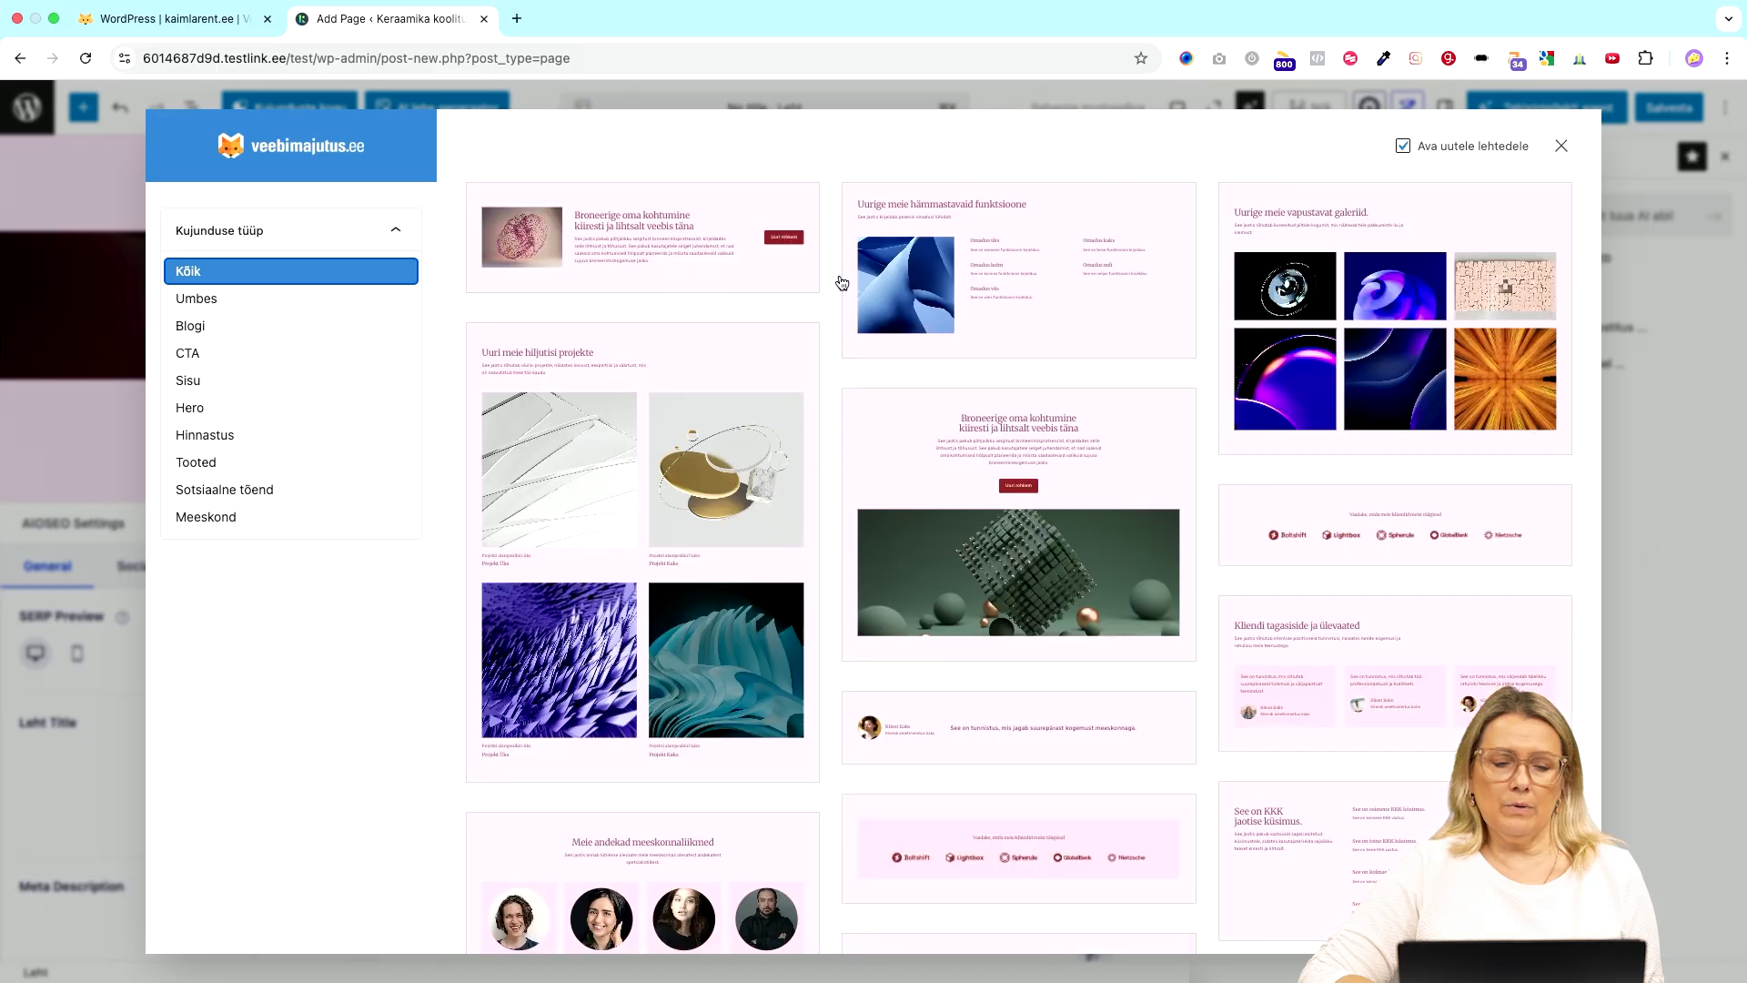
scroll(926, 593, "down", 5)
scroll(925, 587, "down", 5)
scroll(925, 587, "up", 10)
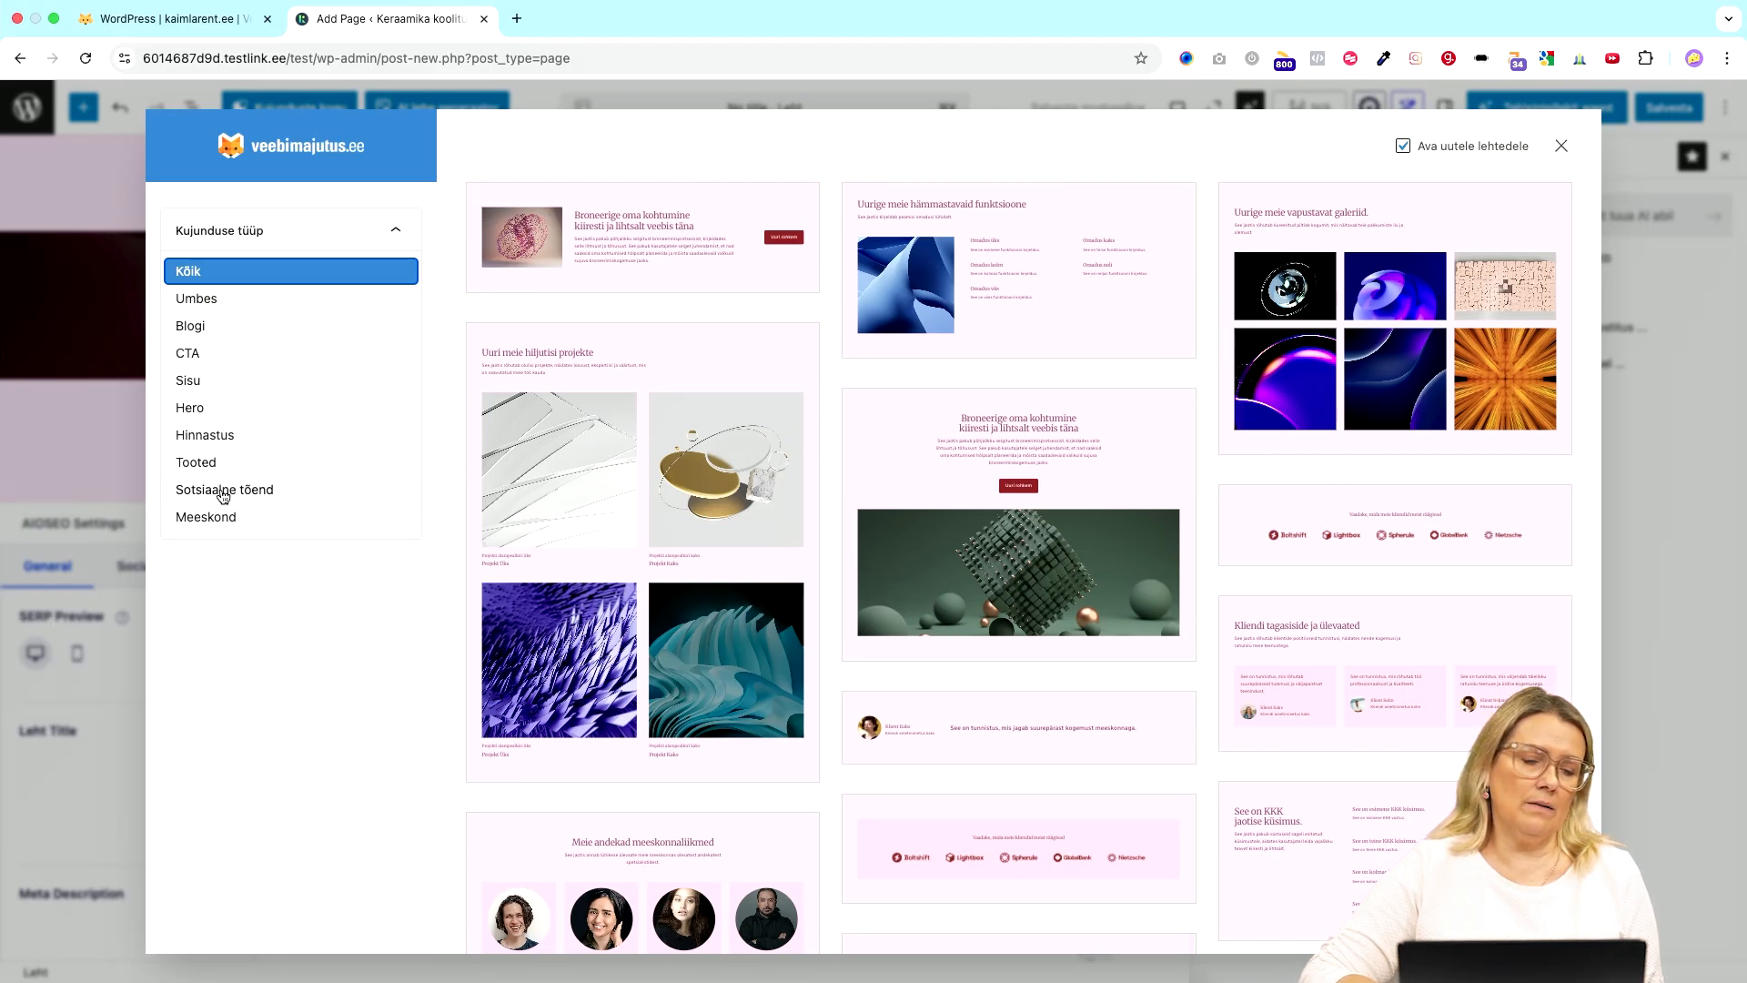
left_click(238, 303)
left_click(232, 276)
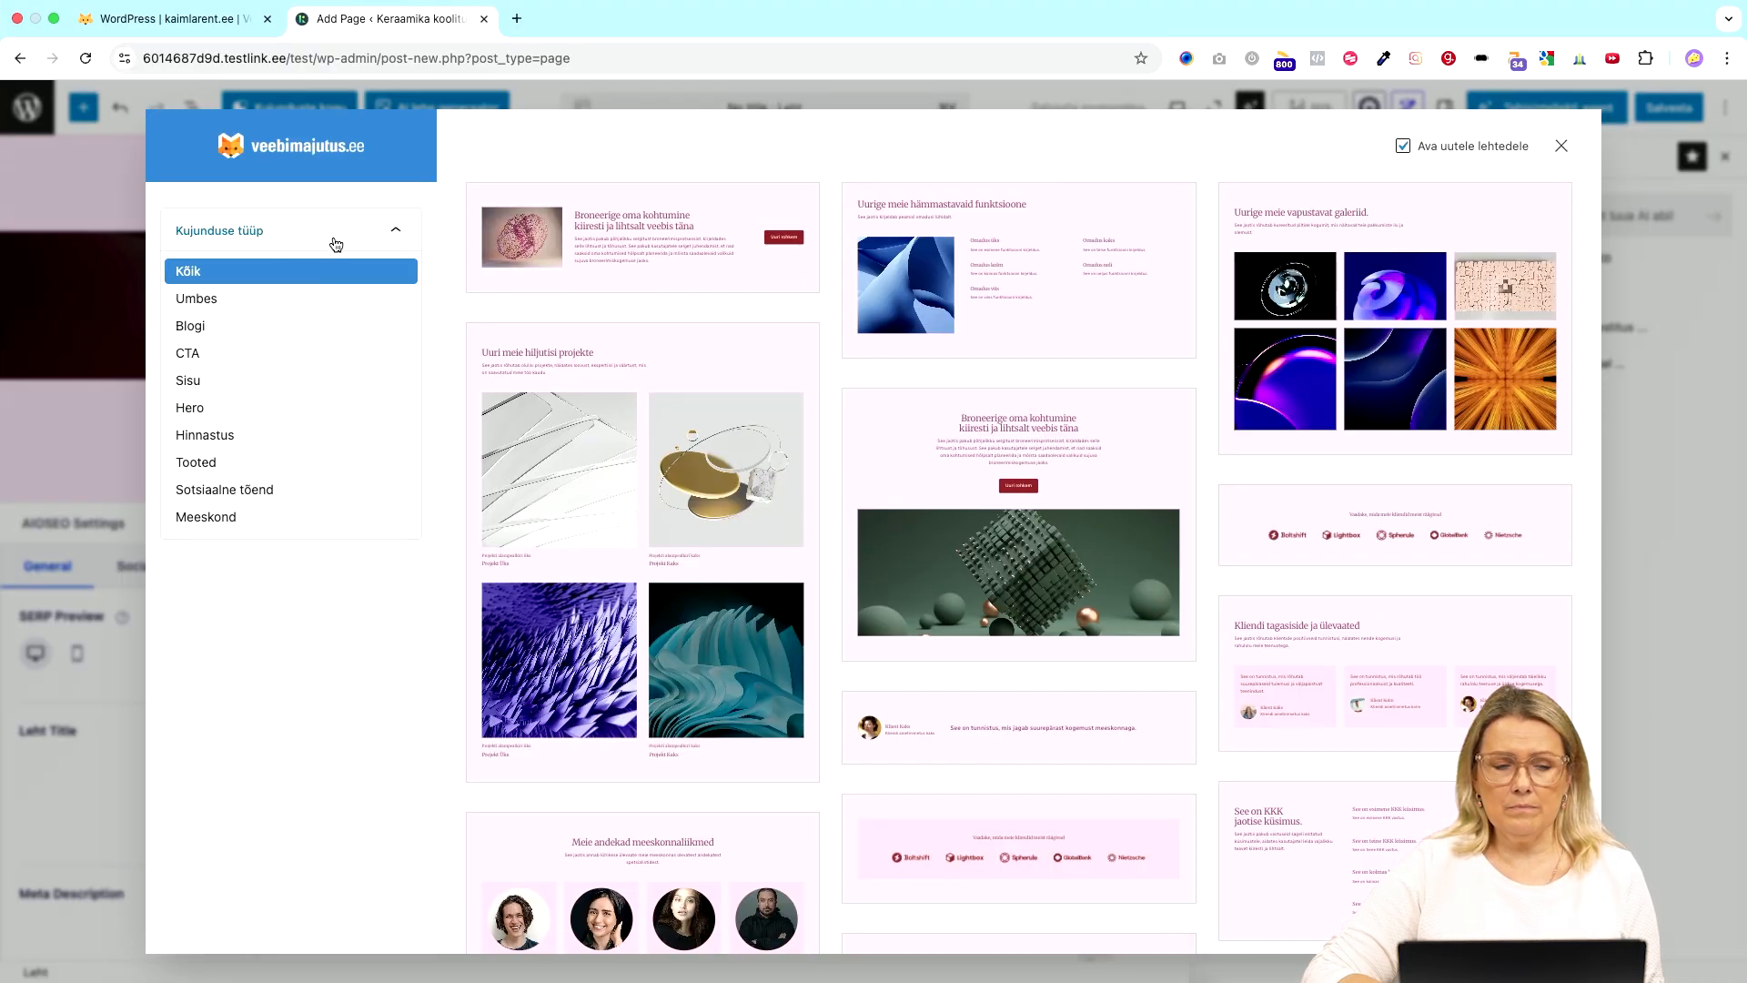
left_click(335, 241)
left_click(374, 236)
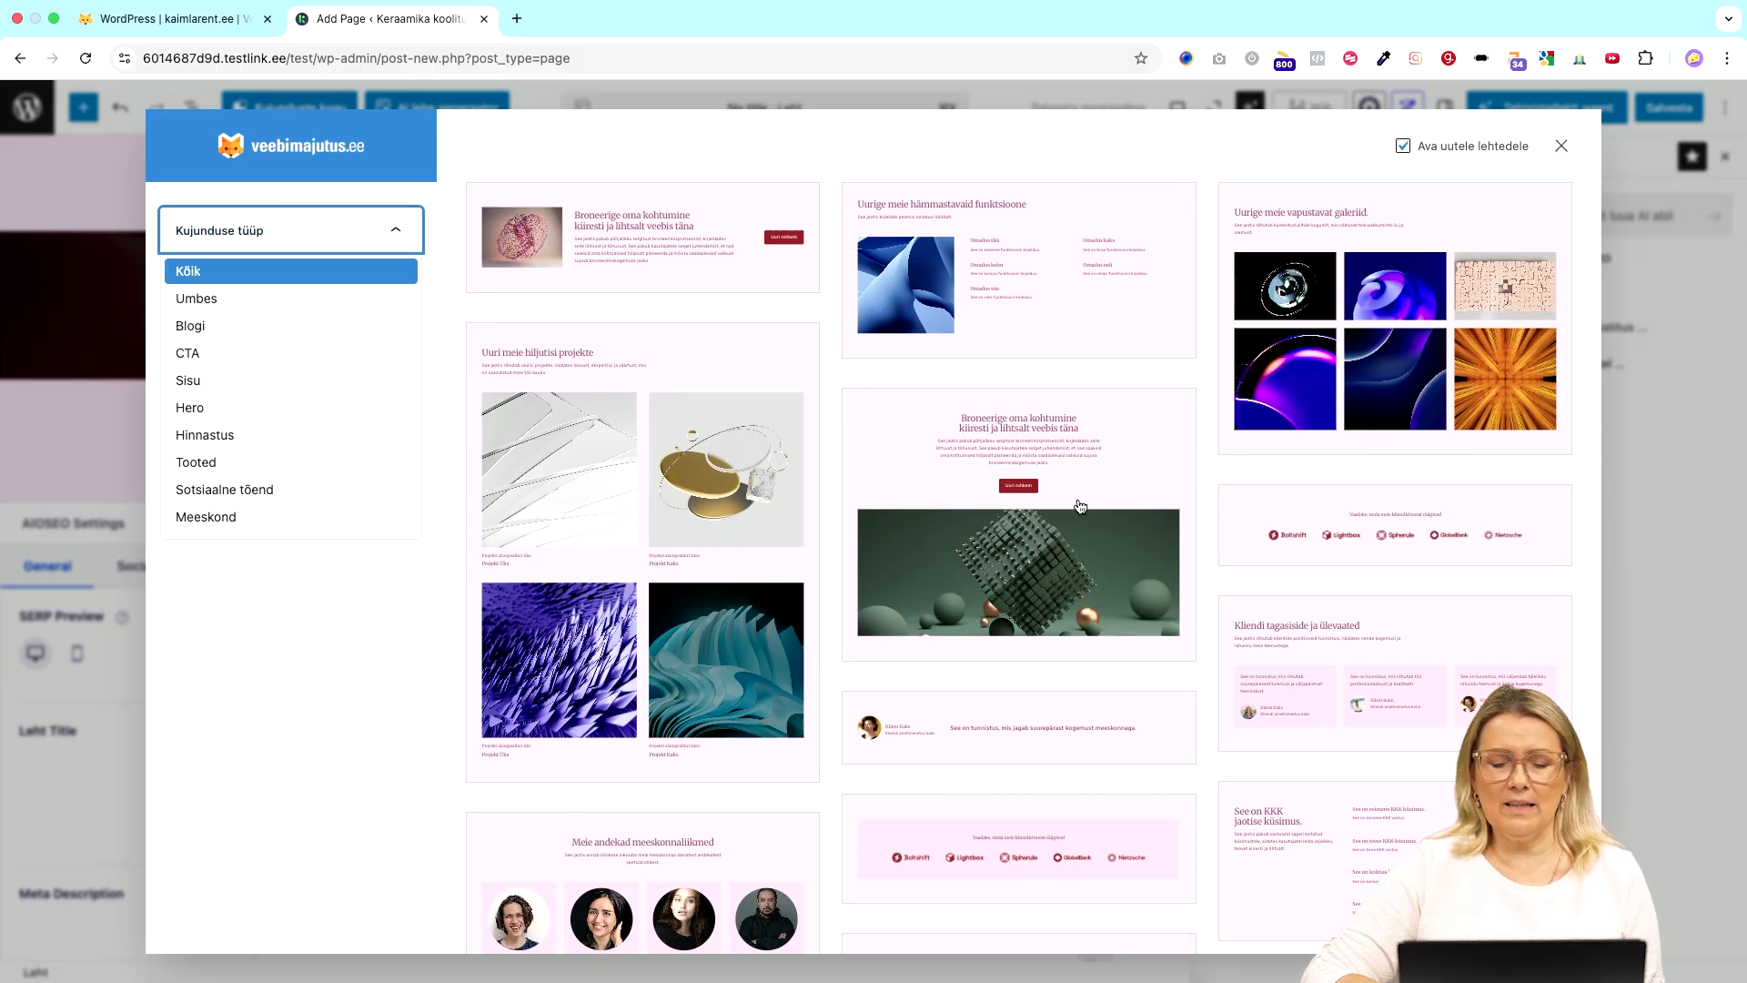
- Insert the client-logo strip pattern 'Vaadake, mida meie kliendid meist räägivad'
scroll(1080, 506, "down", 8)
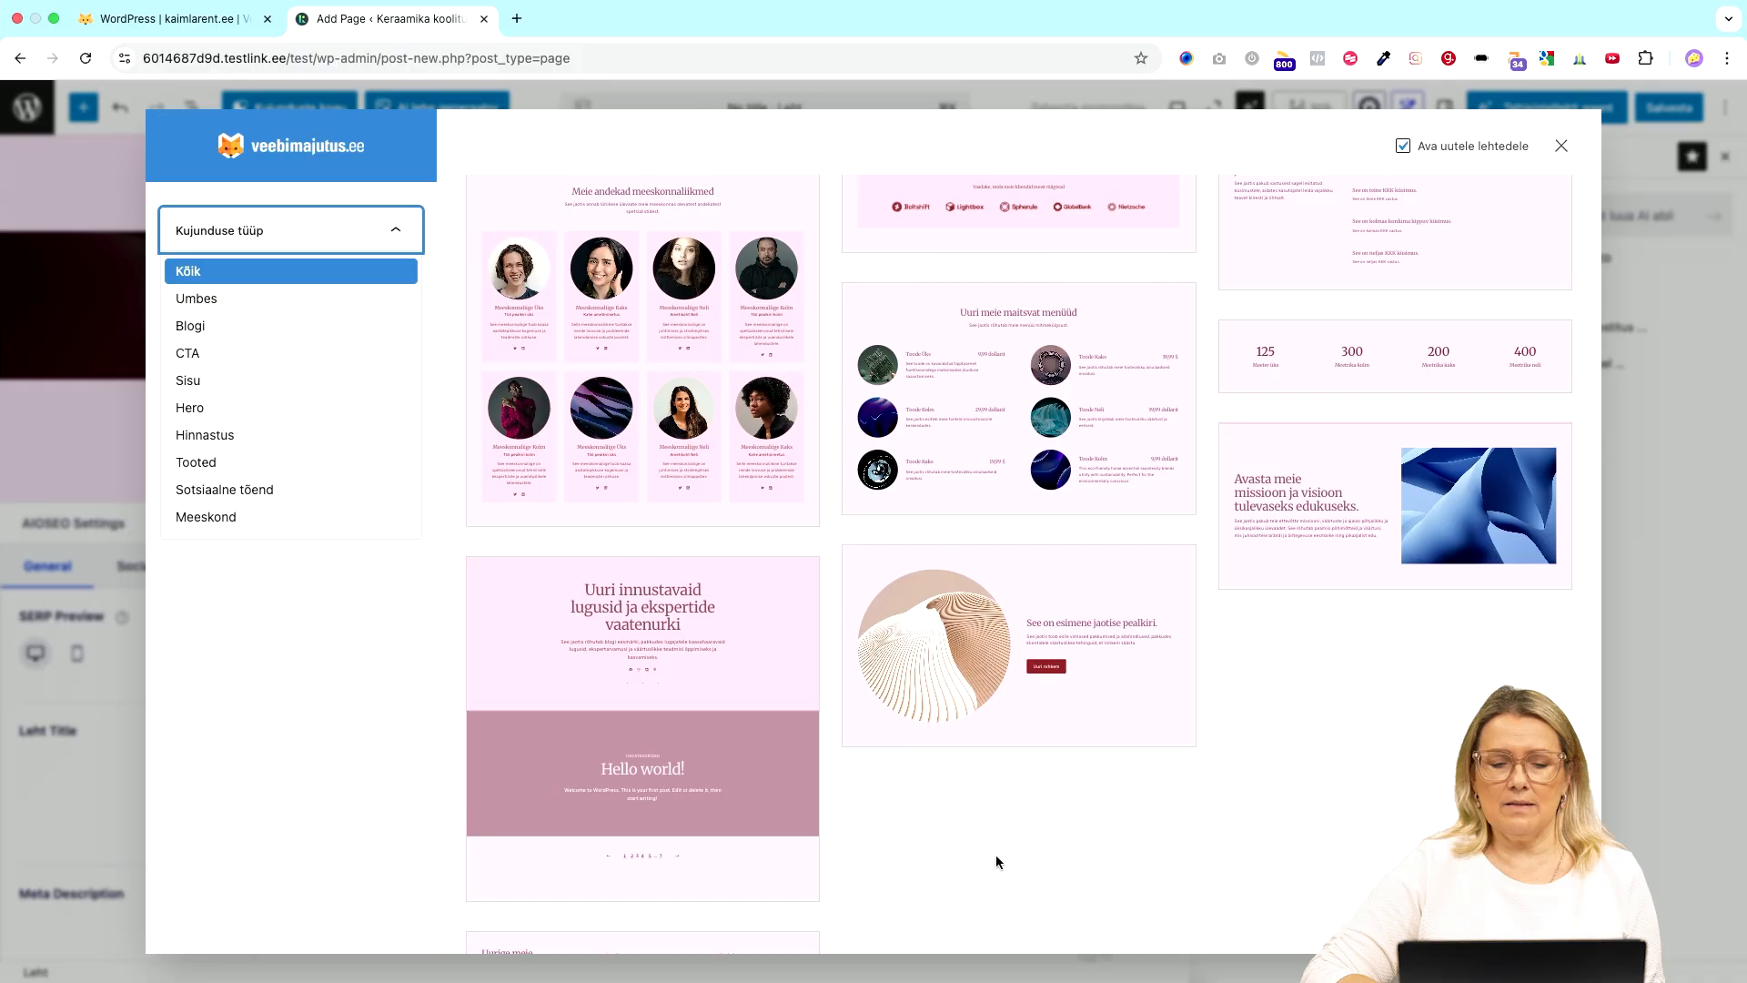
scroll(995, 861, "up", 8)
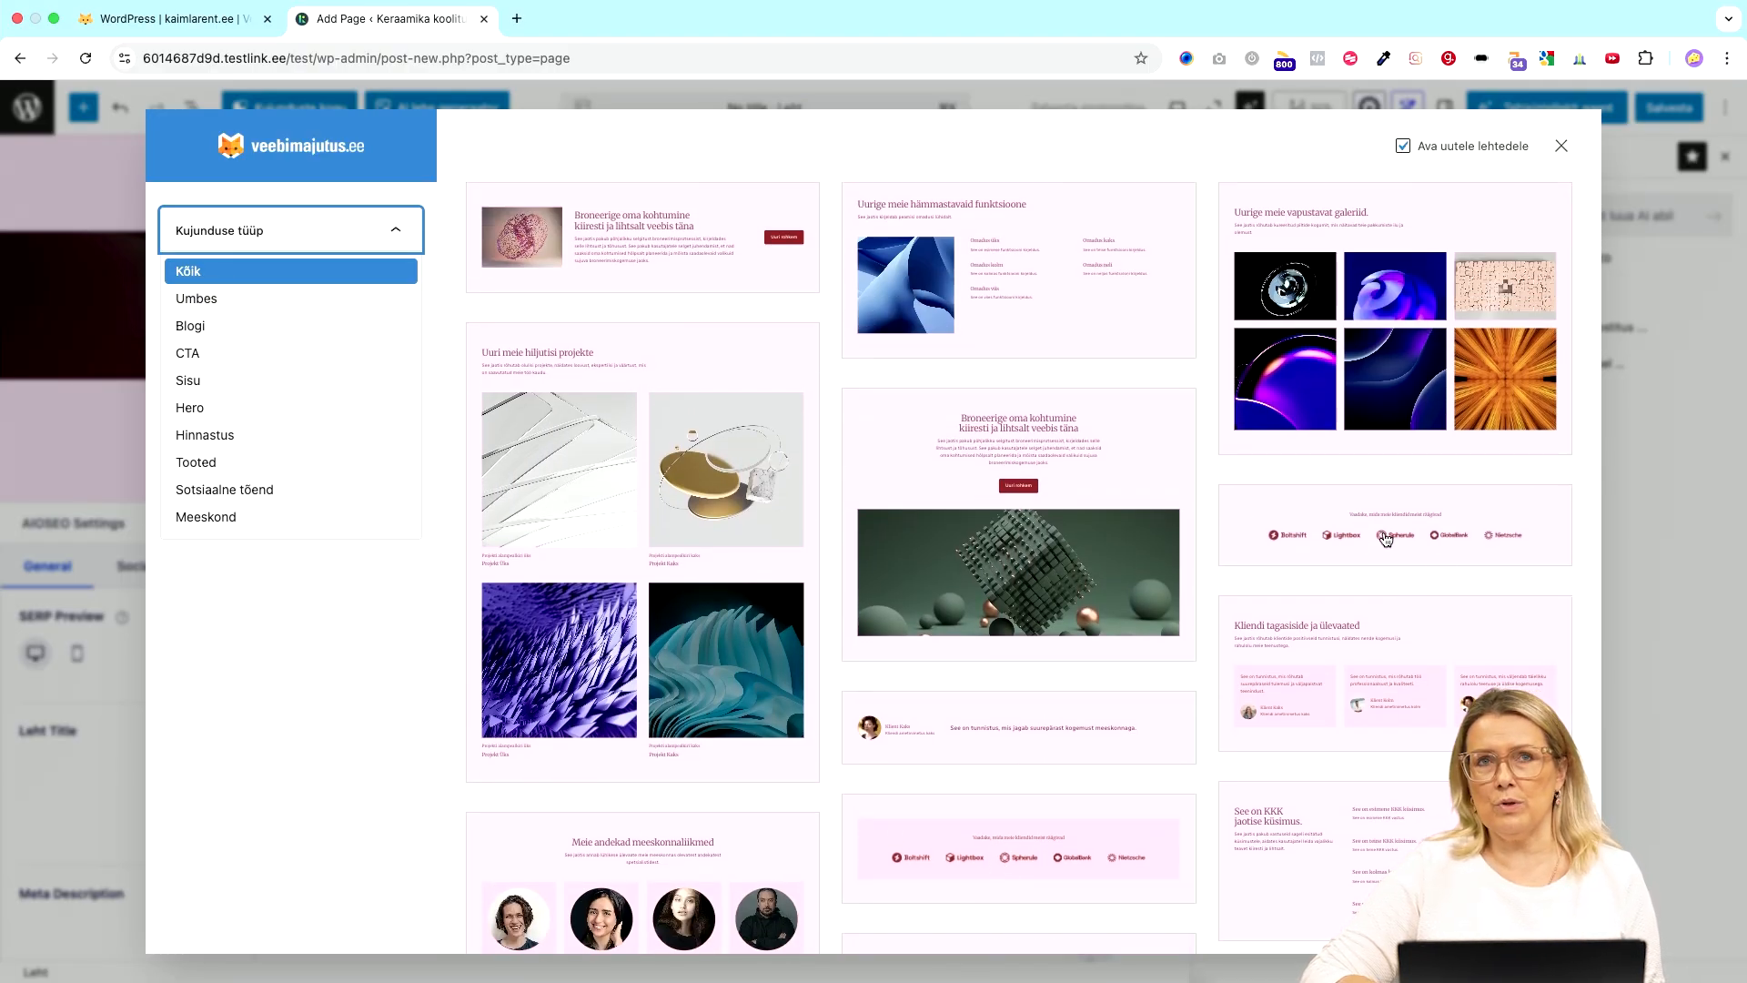
scroll(1392, 545, "down", 1)
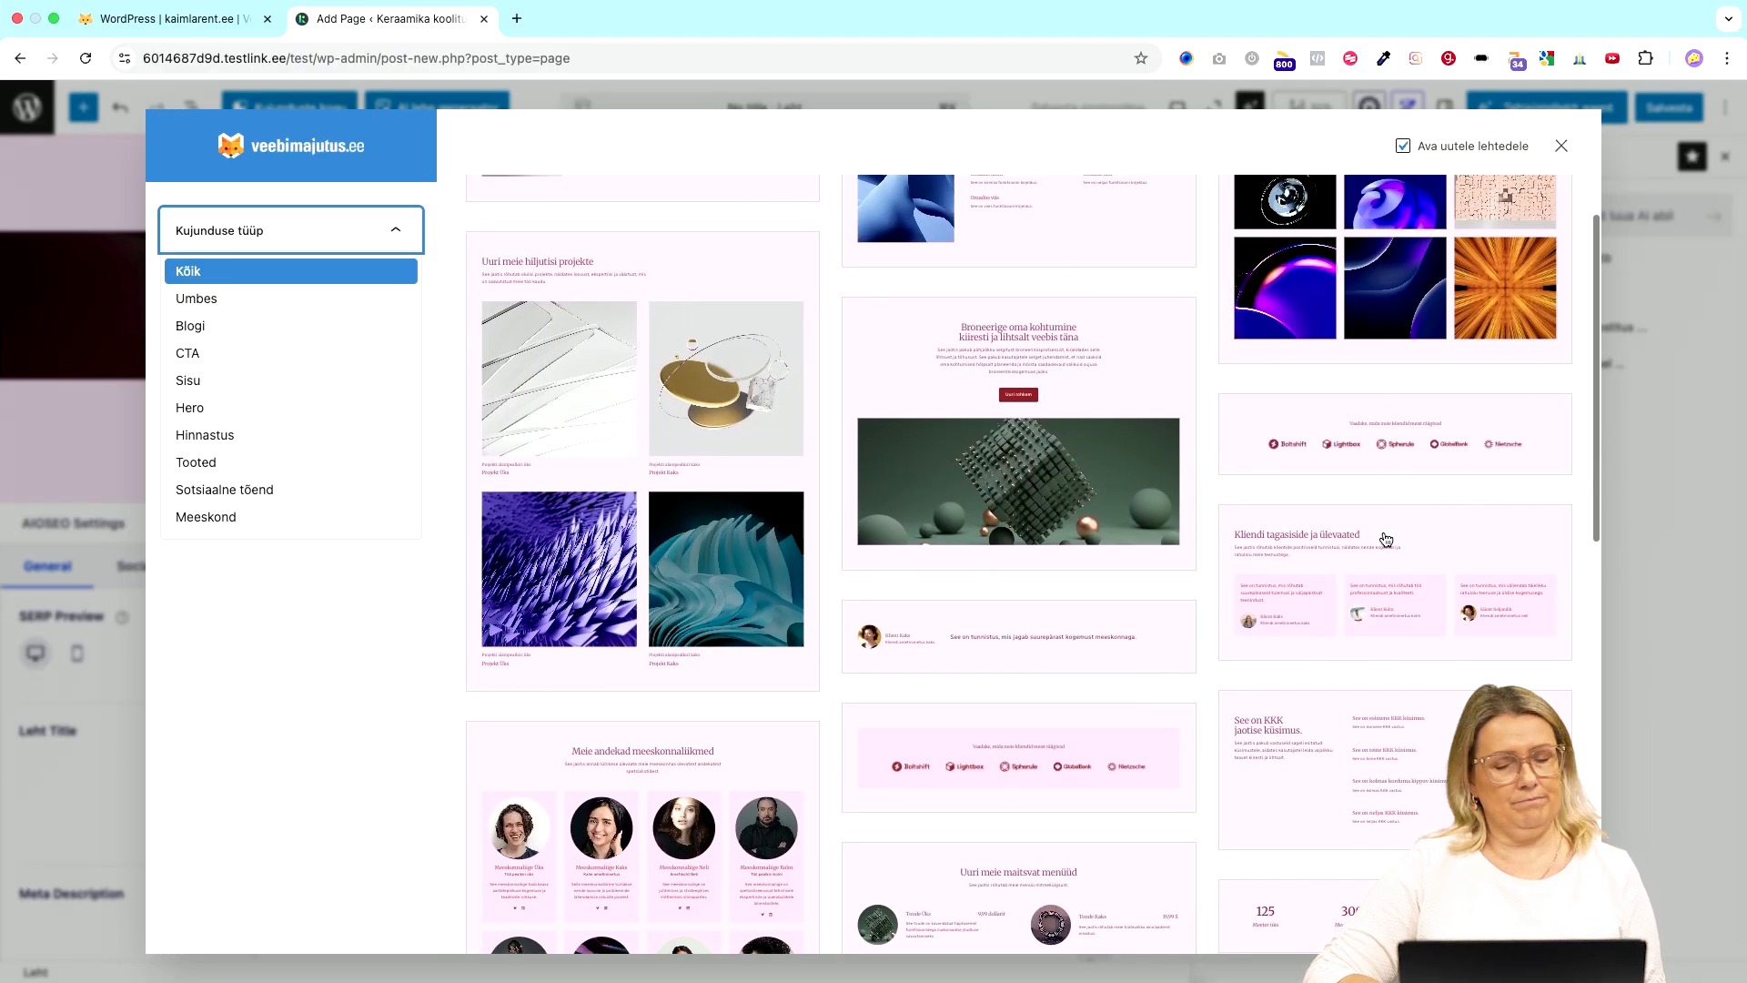
left_click(1395, 443)
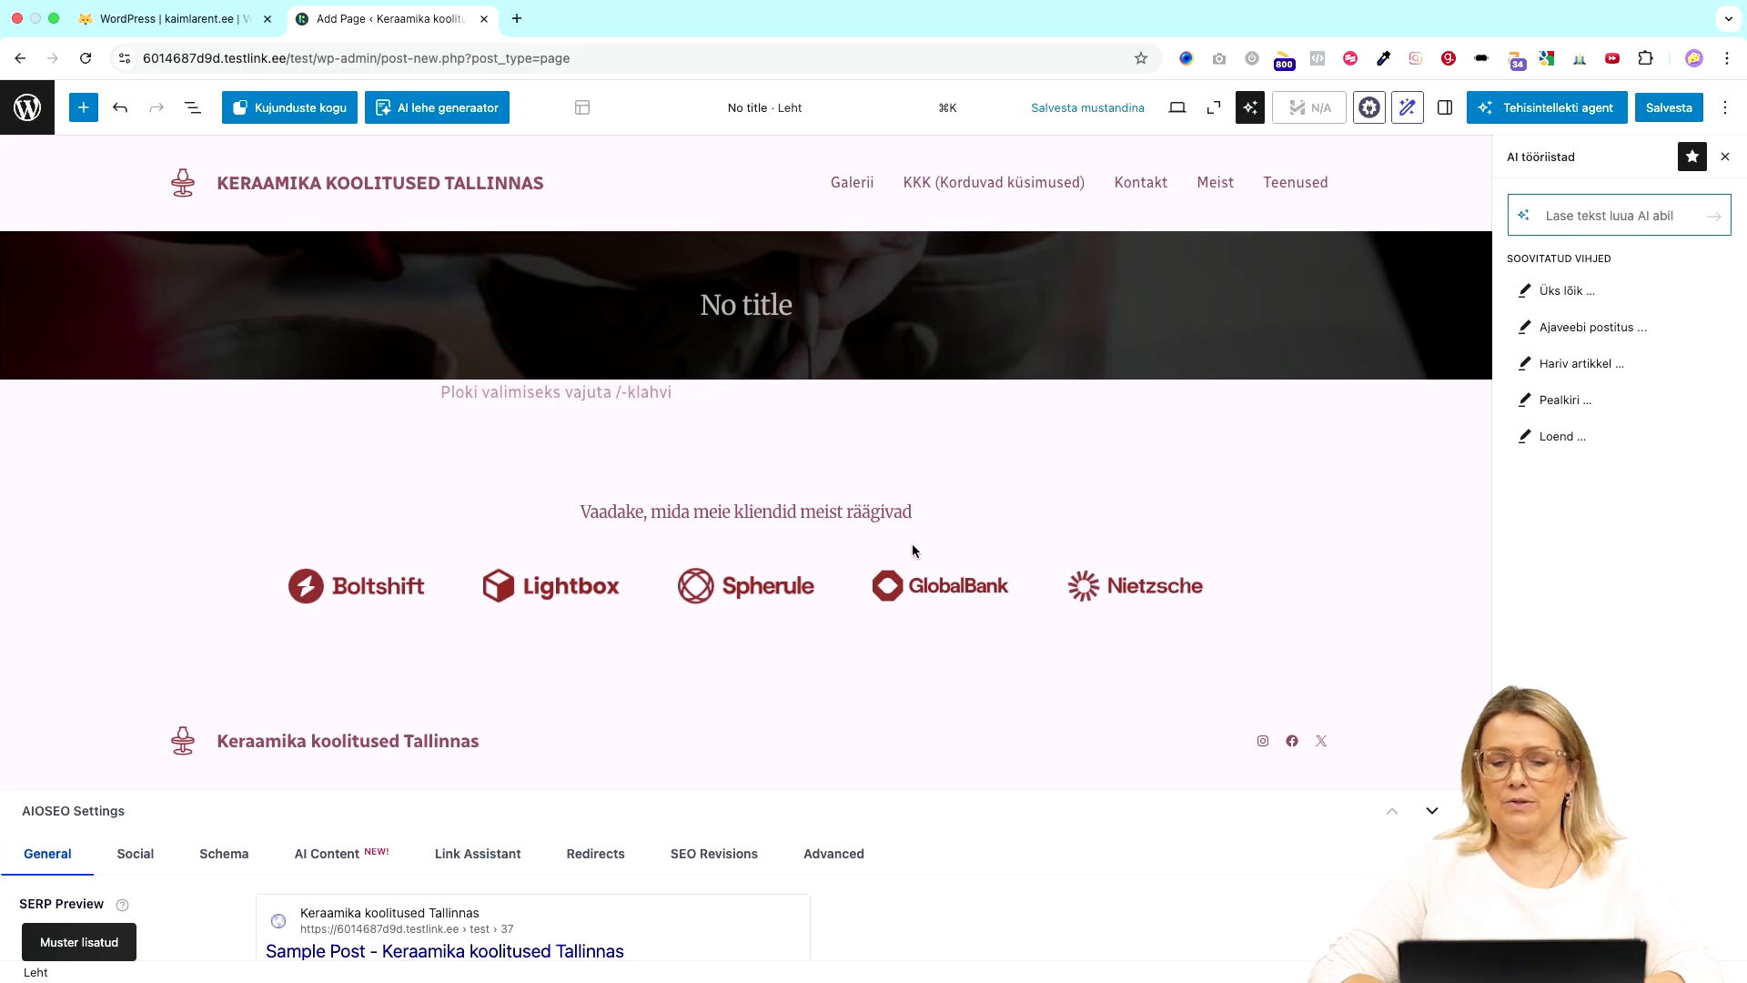
- Close the AI tööriistad sidebar, leave the editor without saving, and return to Site Assistant
left_click(1126, 598)
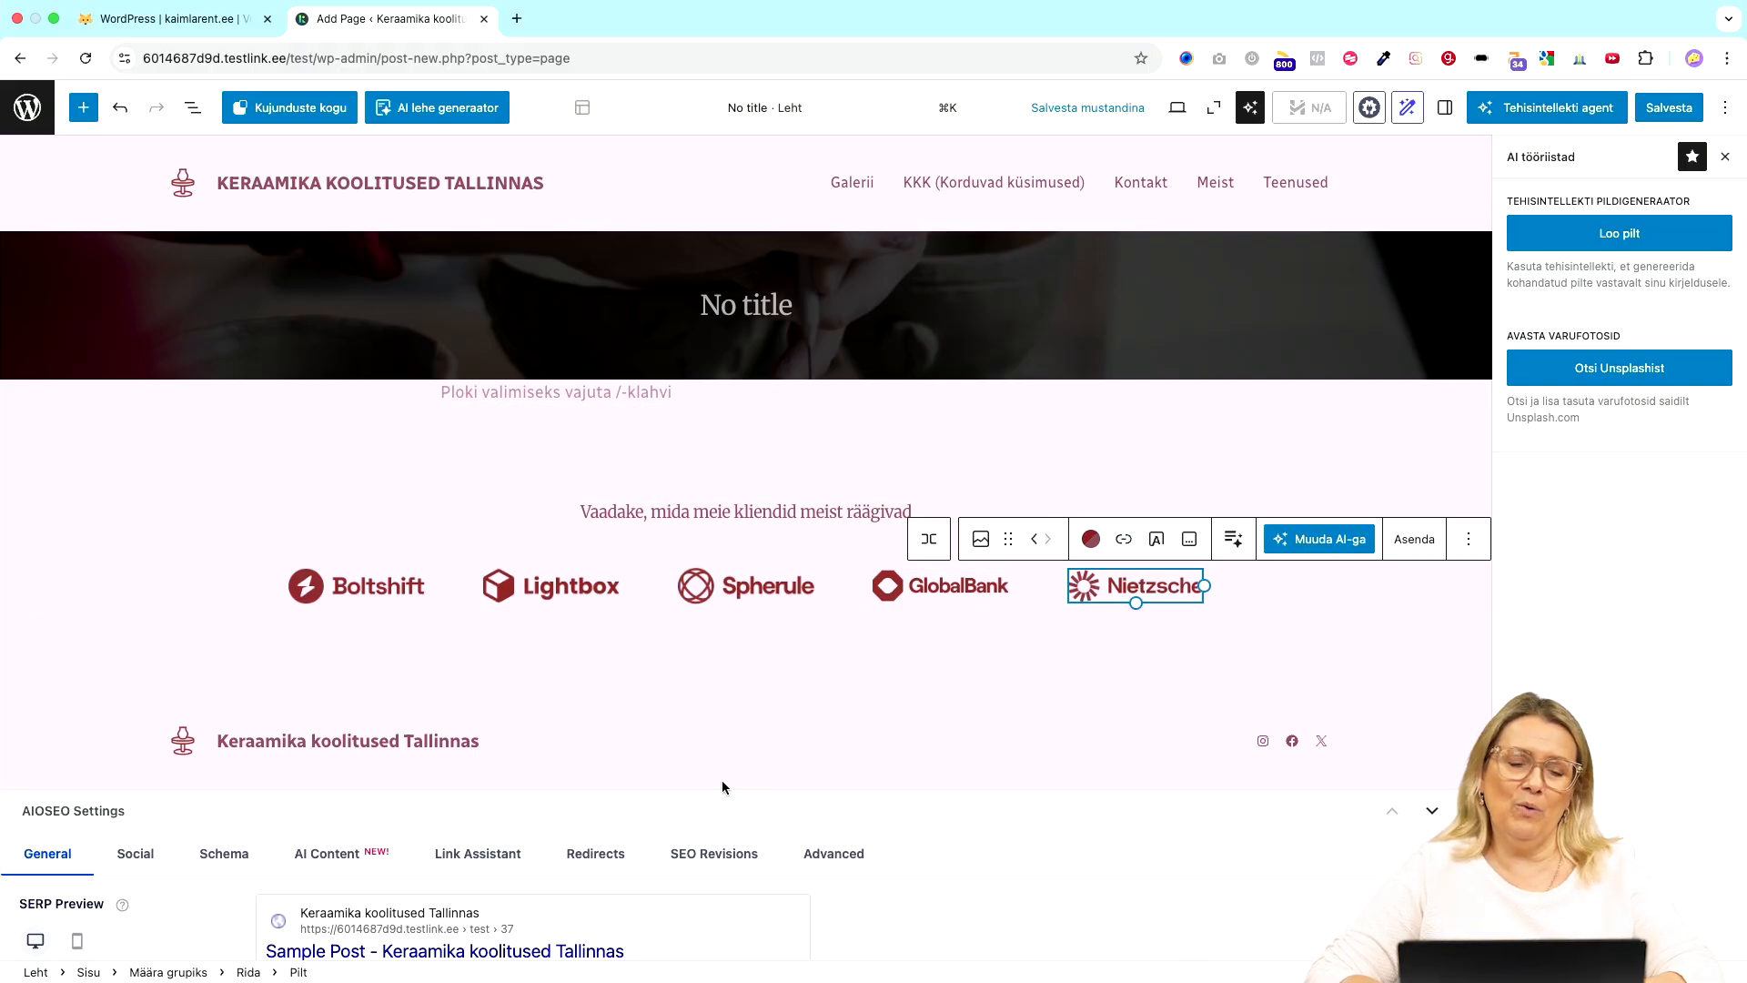
left_click(1725, 161)
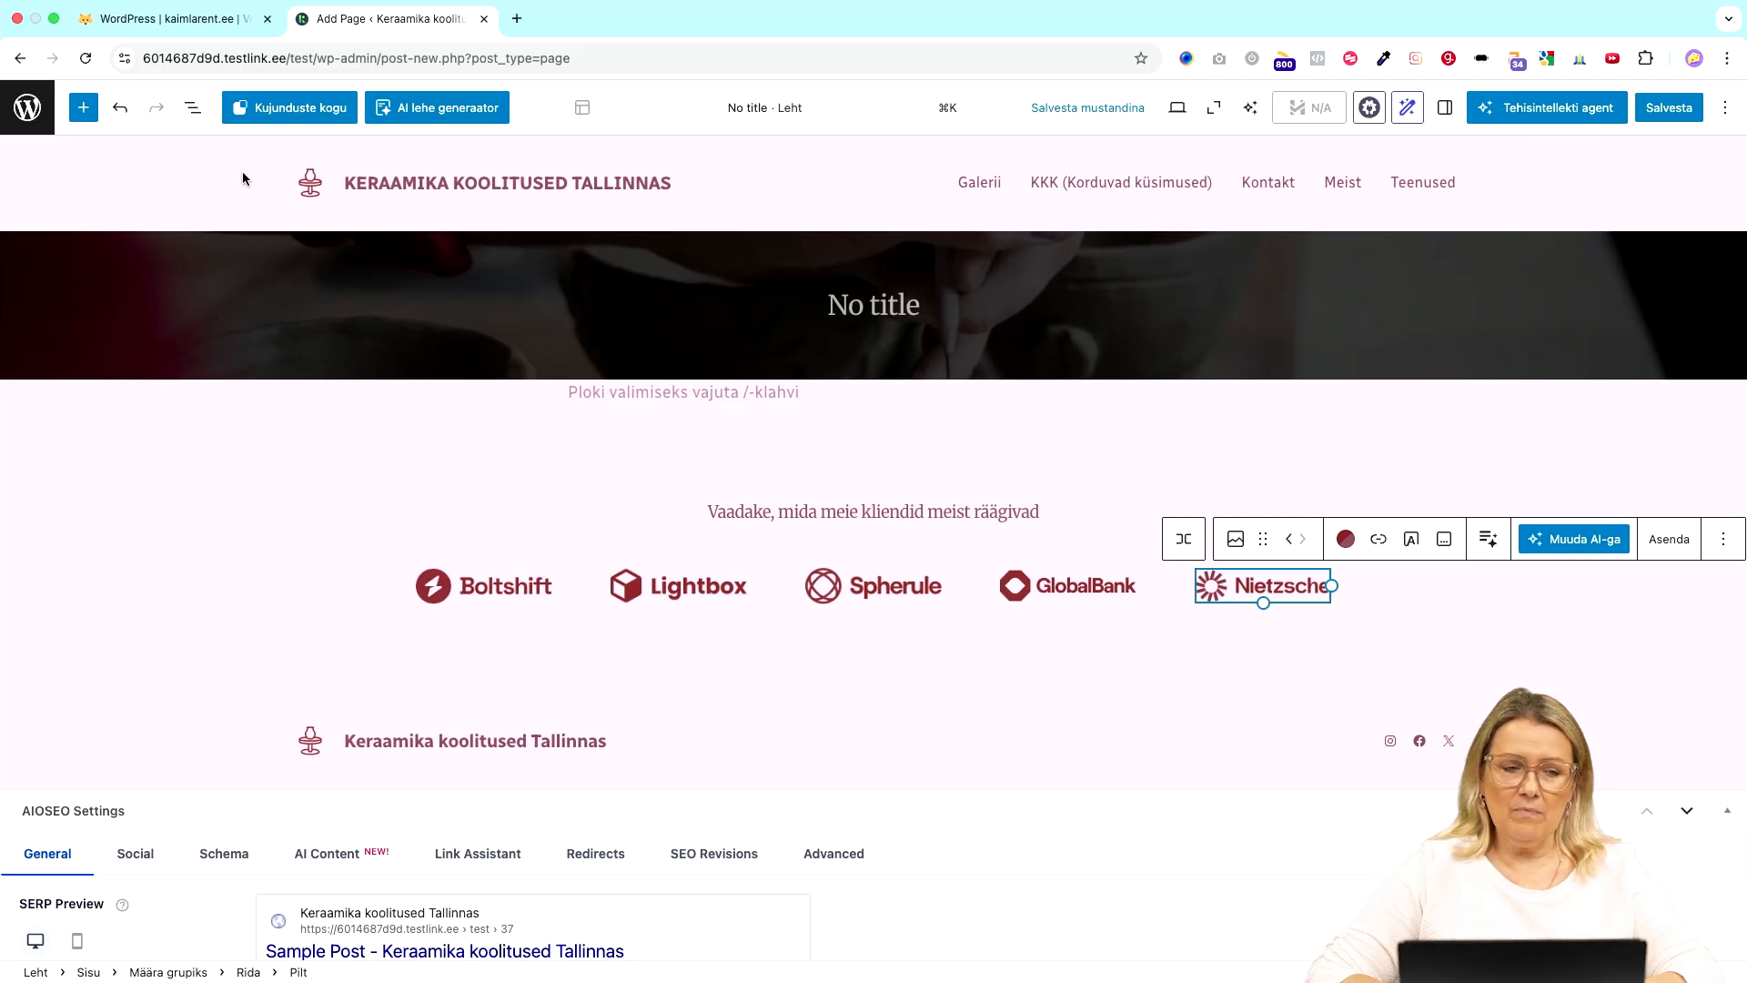
left_click(34, 110)
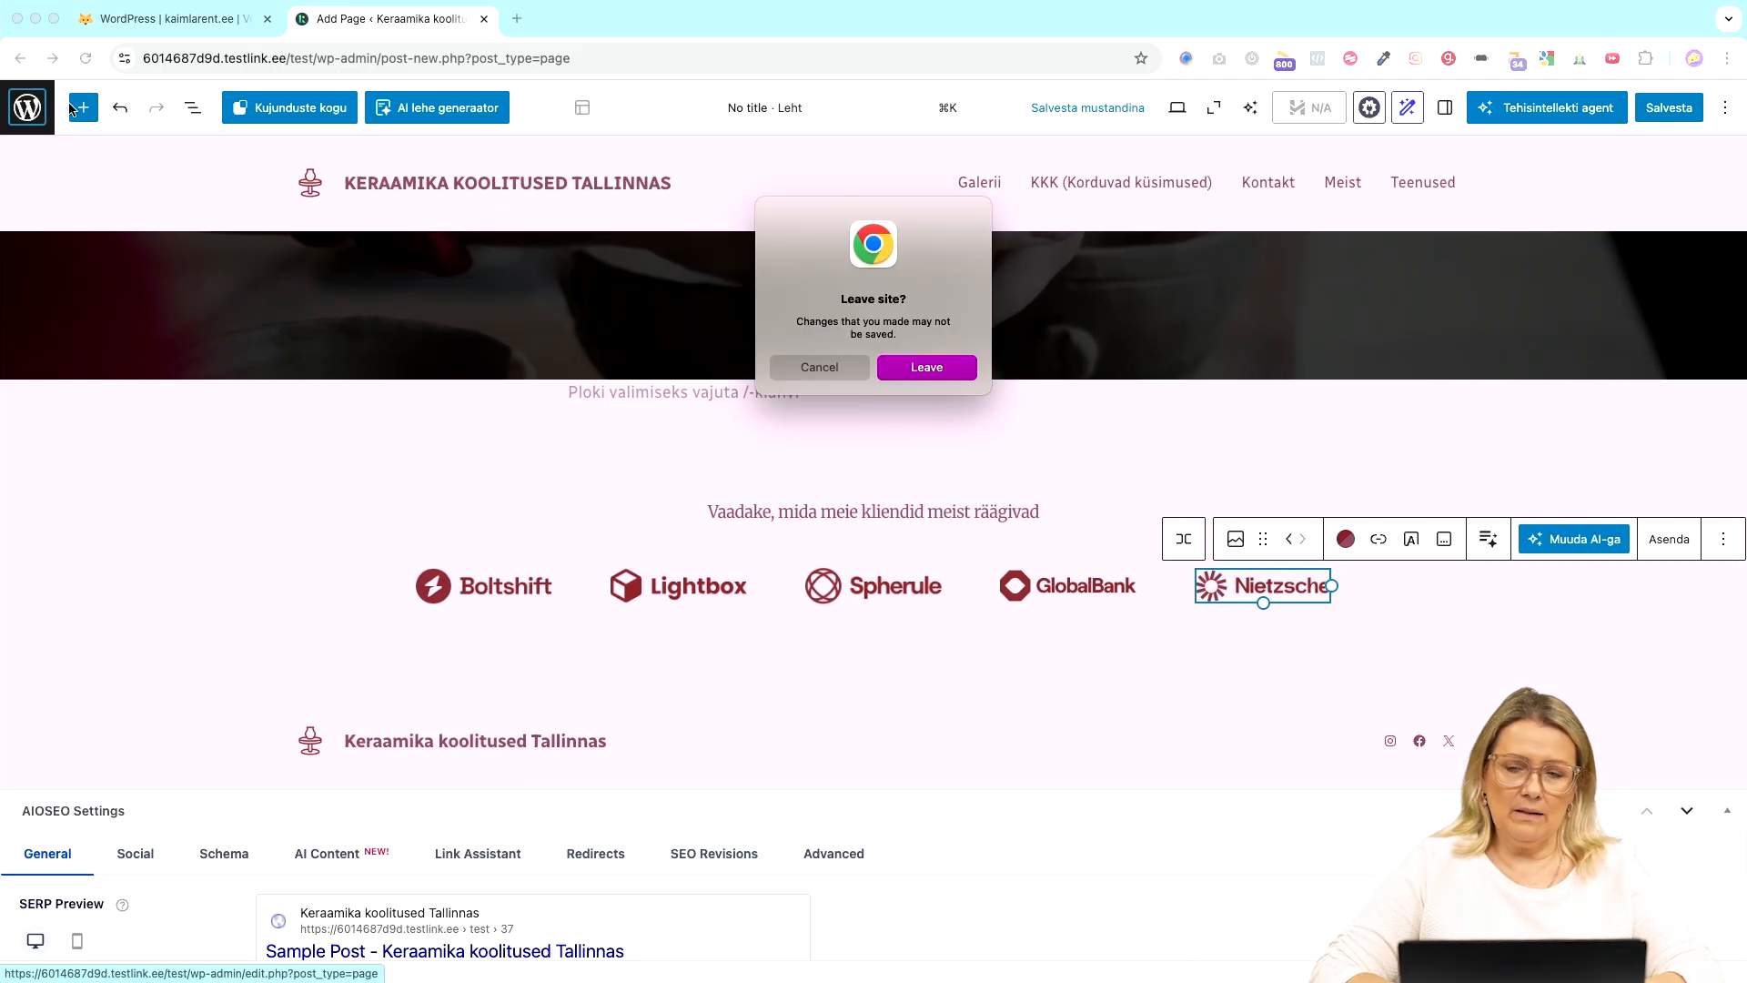
left_click(927, 376)
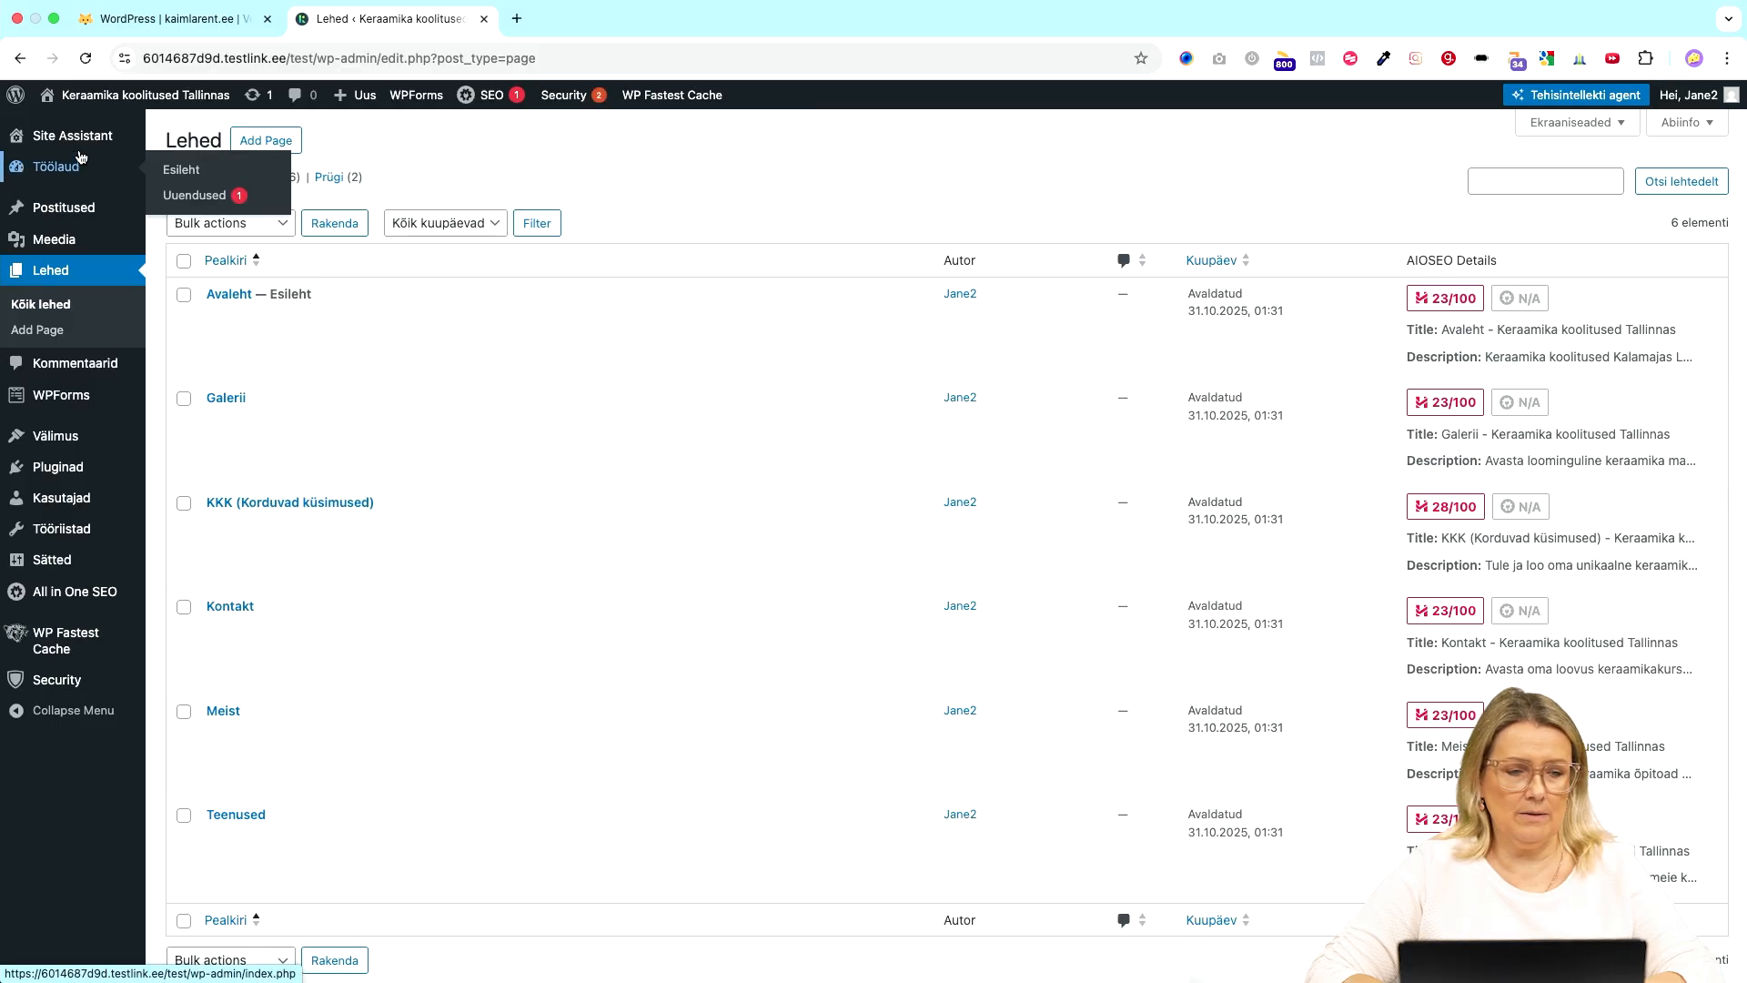
left_click(73, 136)
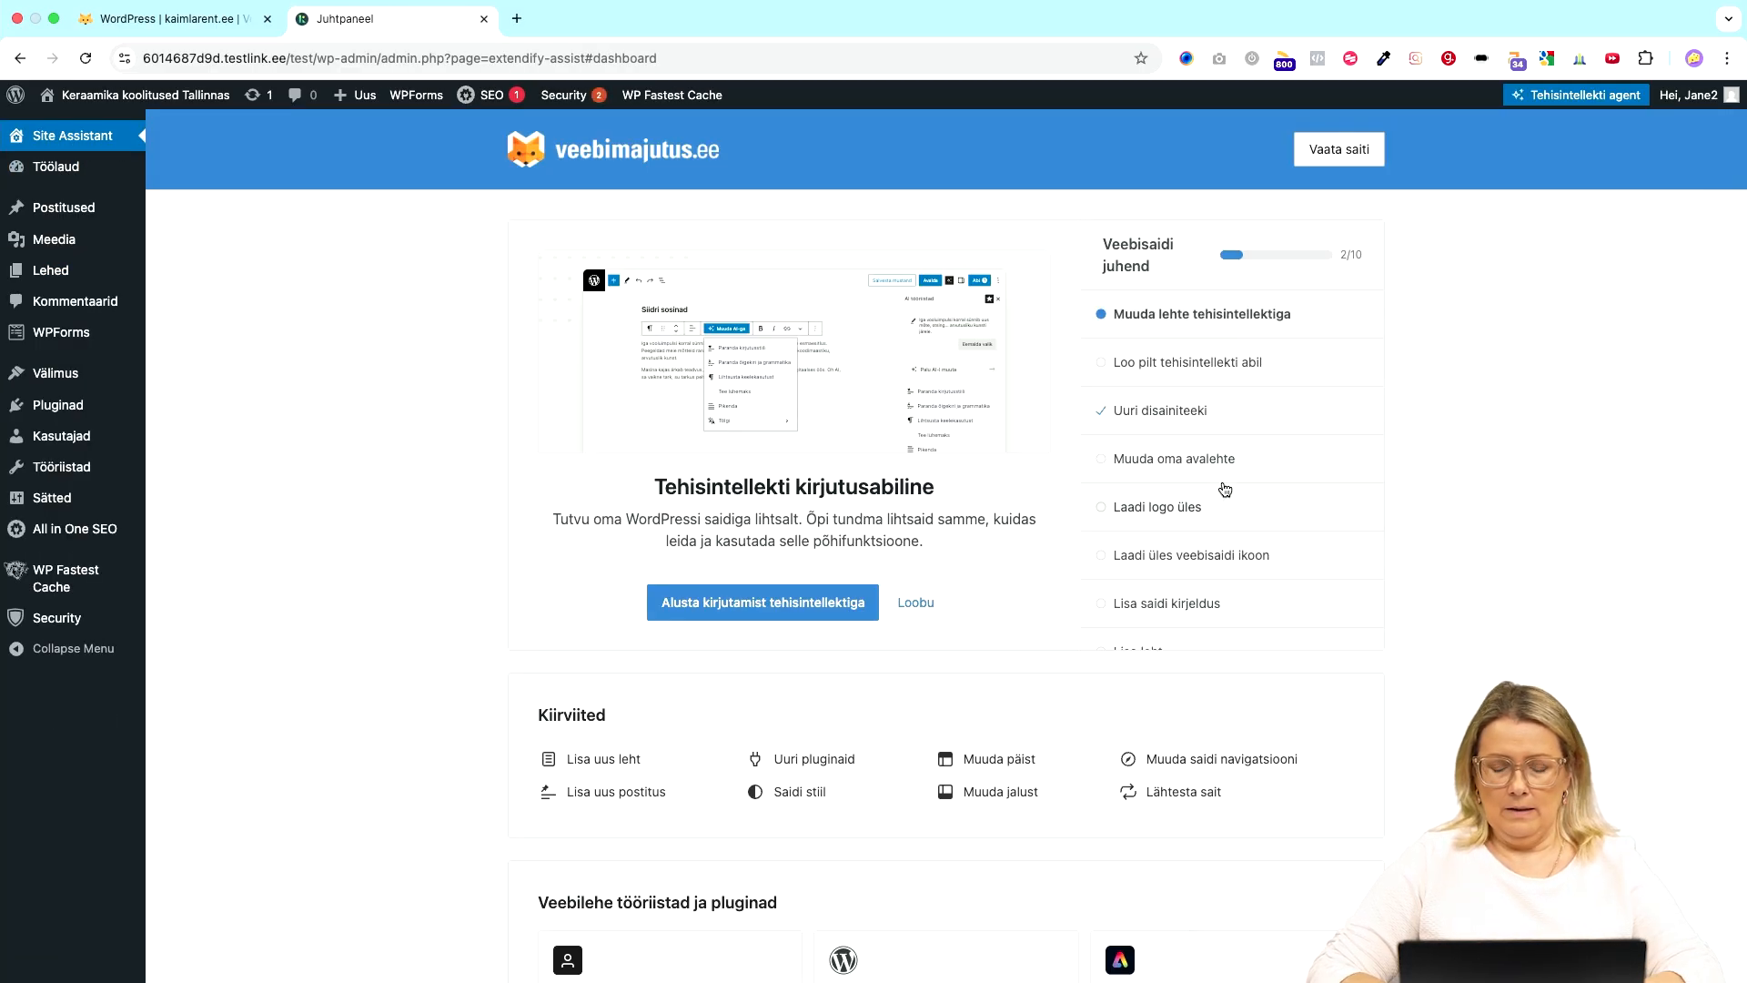
- Open the checklist's 'Laadi logo üles' step and its upload dialog showing the pottery-wheel logo
scroll(1224, 490, "down", 1)
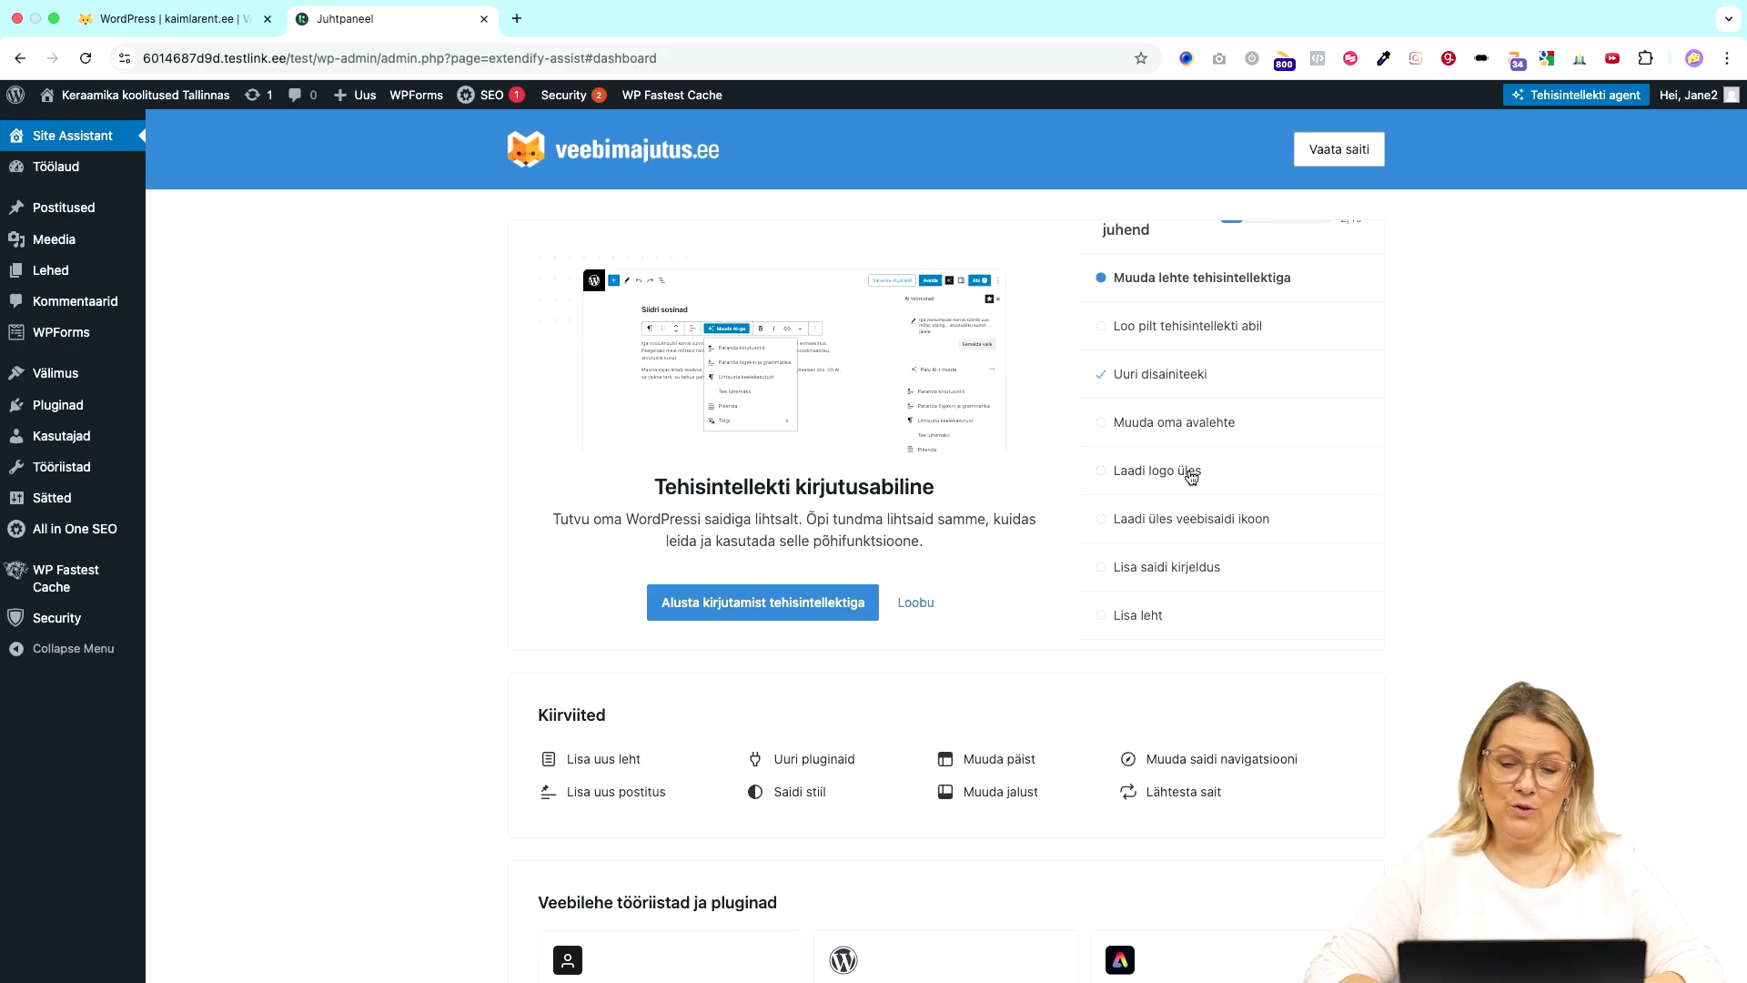
left_click(1192, 478)
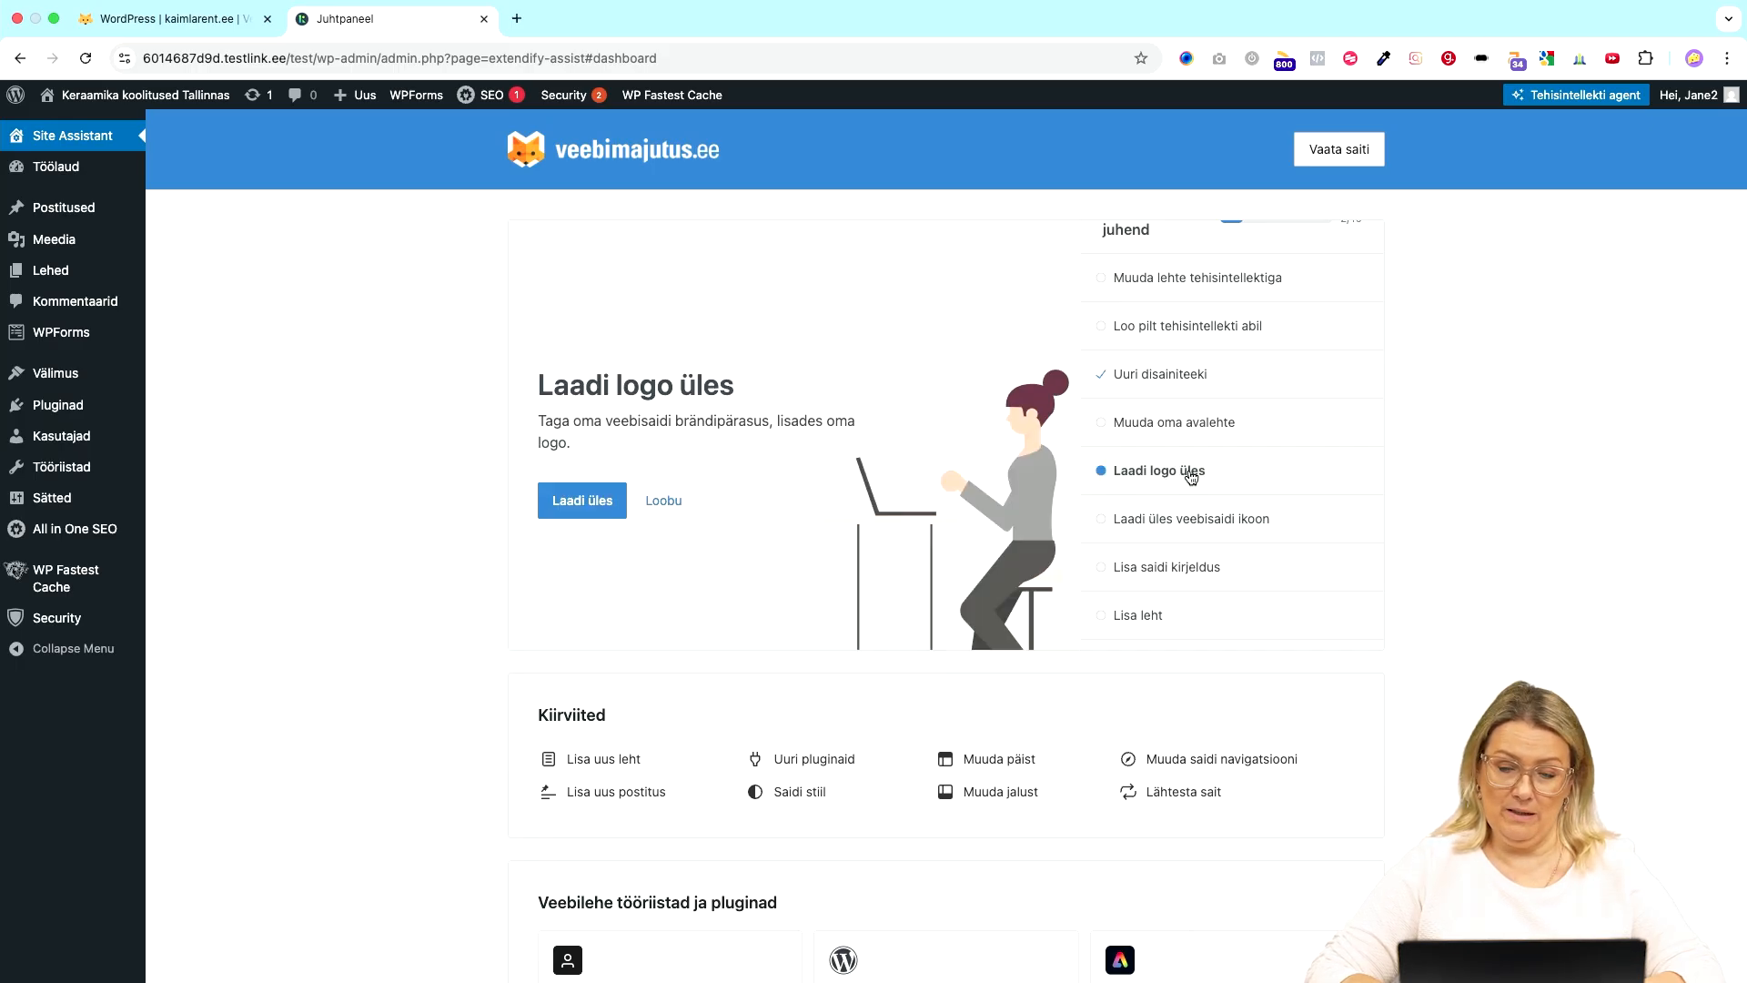
left_click(579, 501)
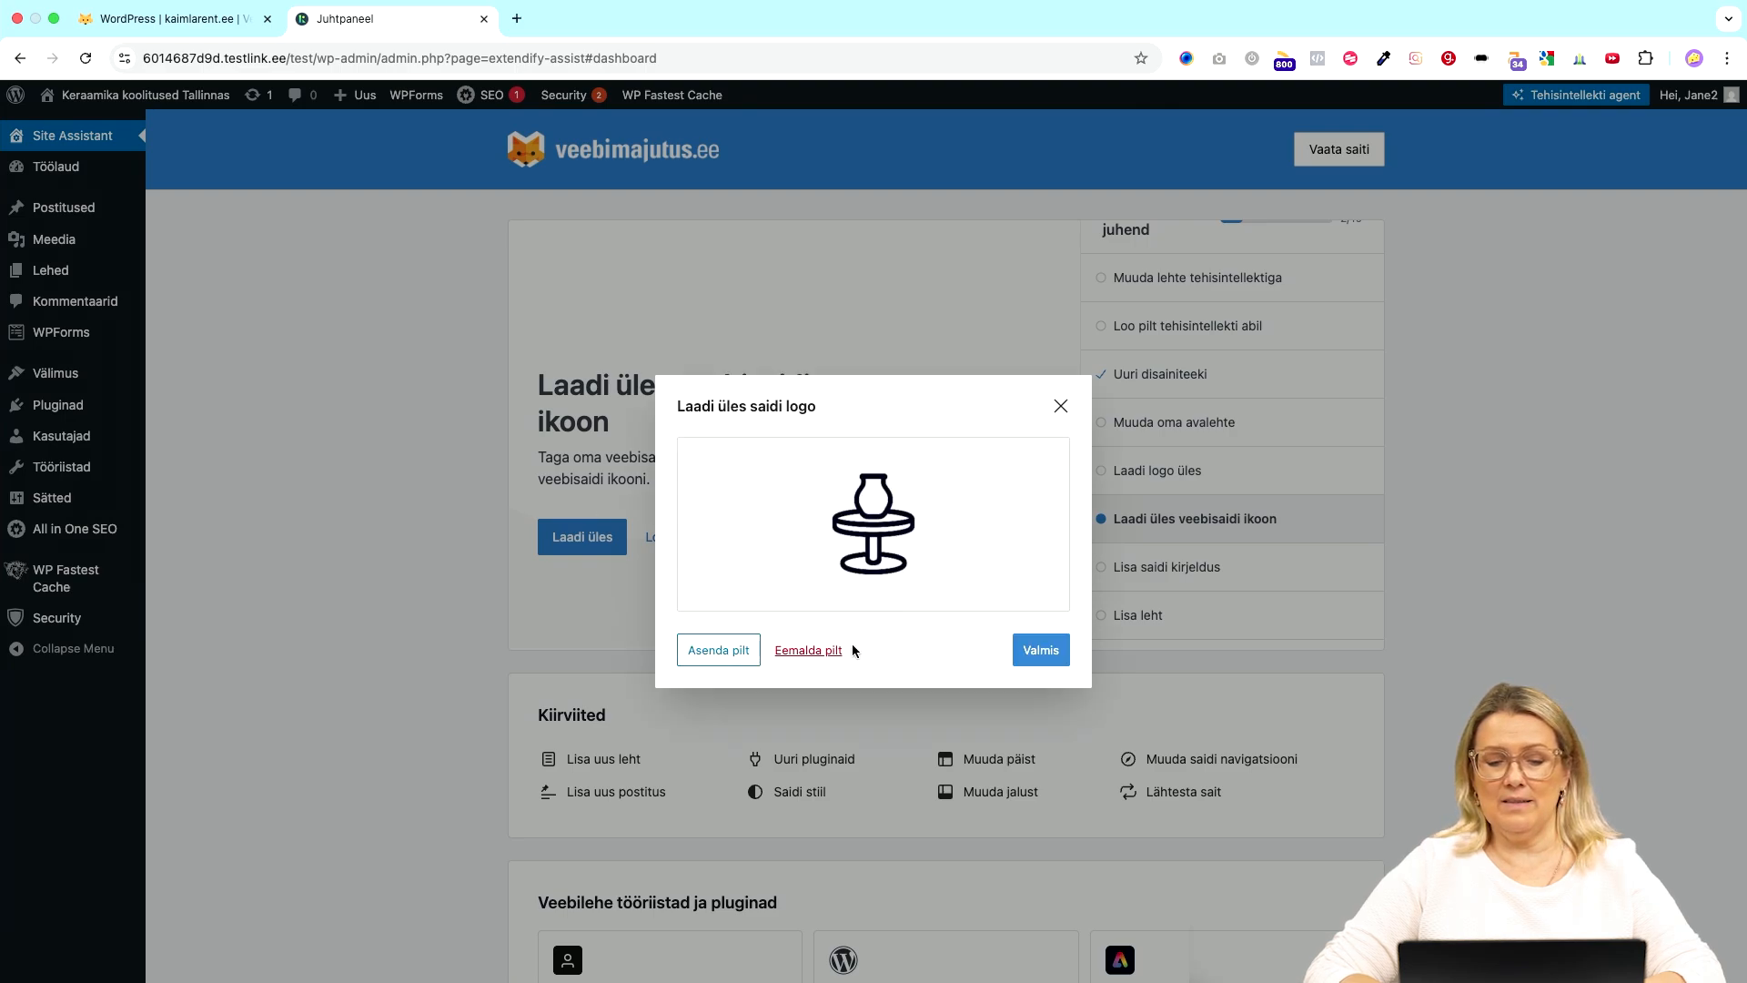
- Browse the Meediateek for a replacement logo, then close everything and keep the current logo
left_click(718, 651)
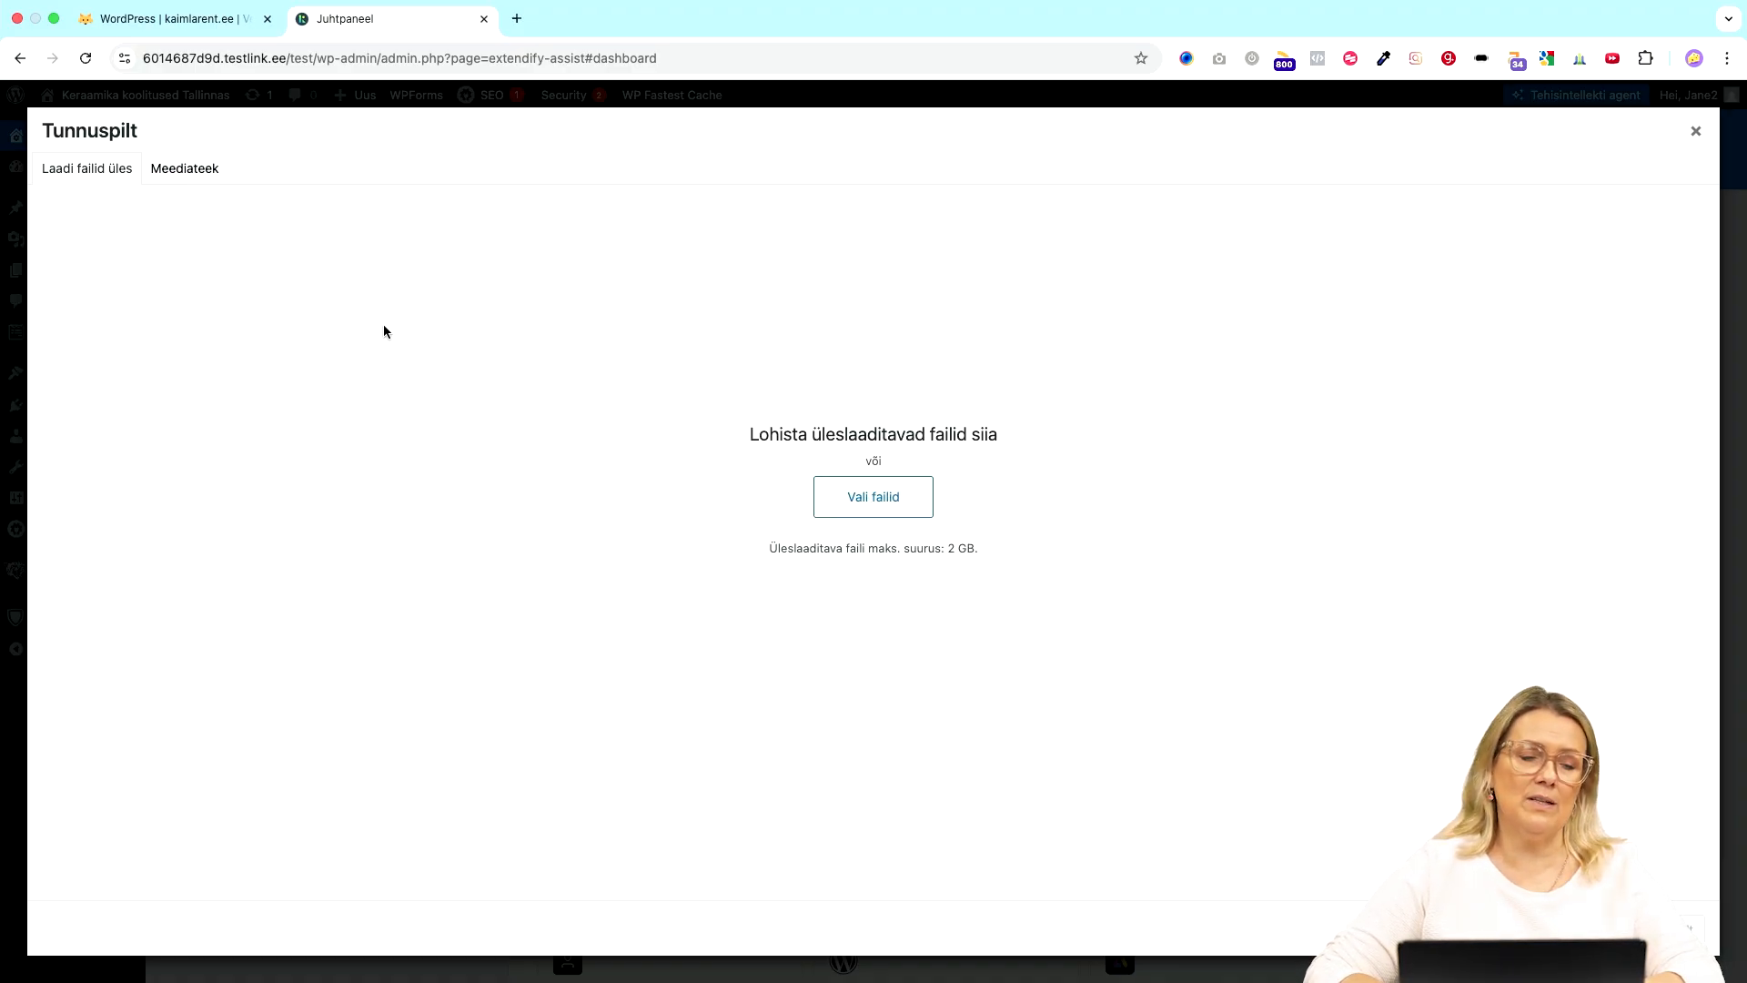
left_click(202, 176)
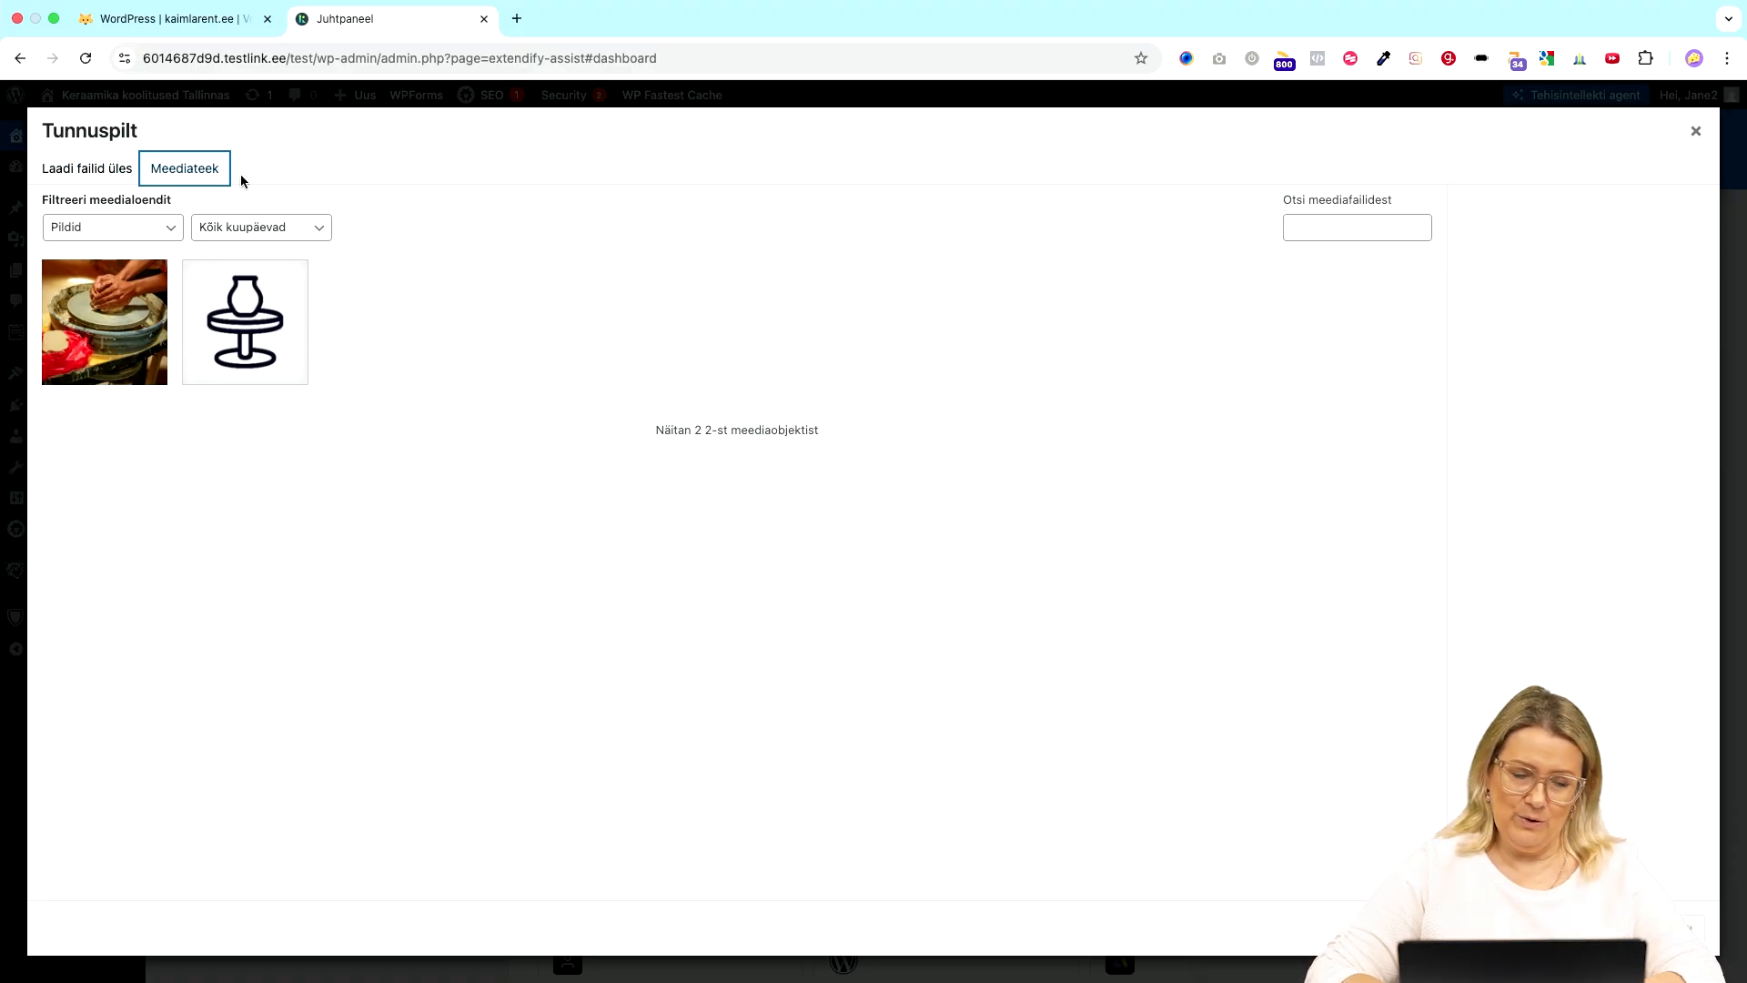
left_click(106, 171)
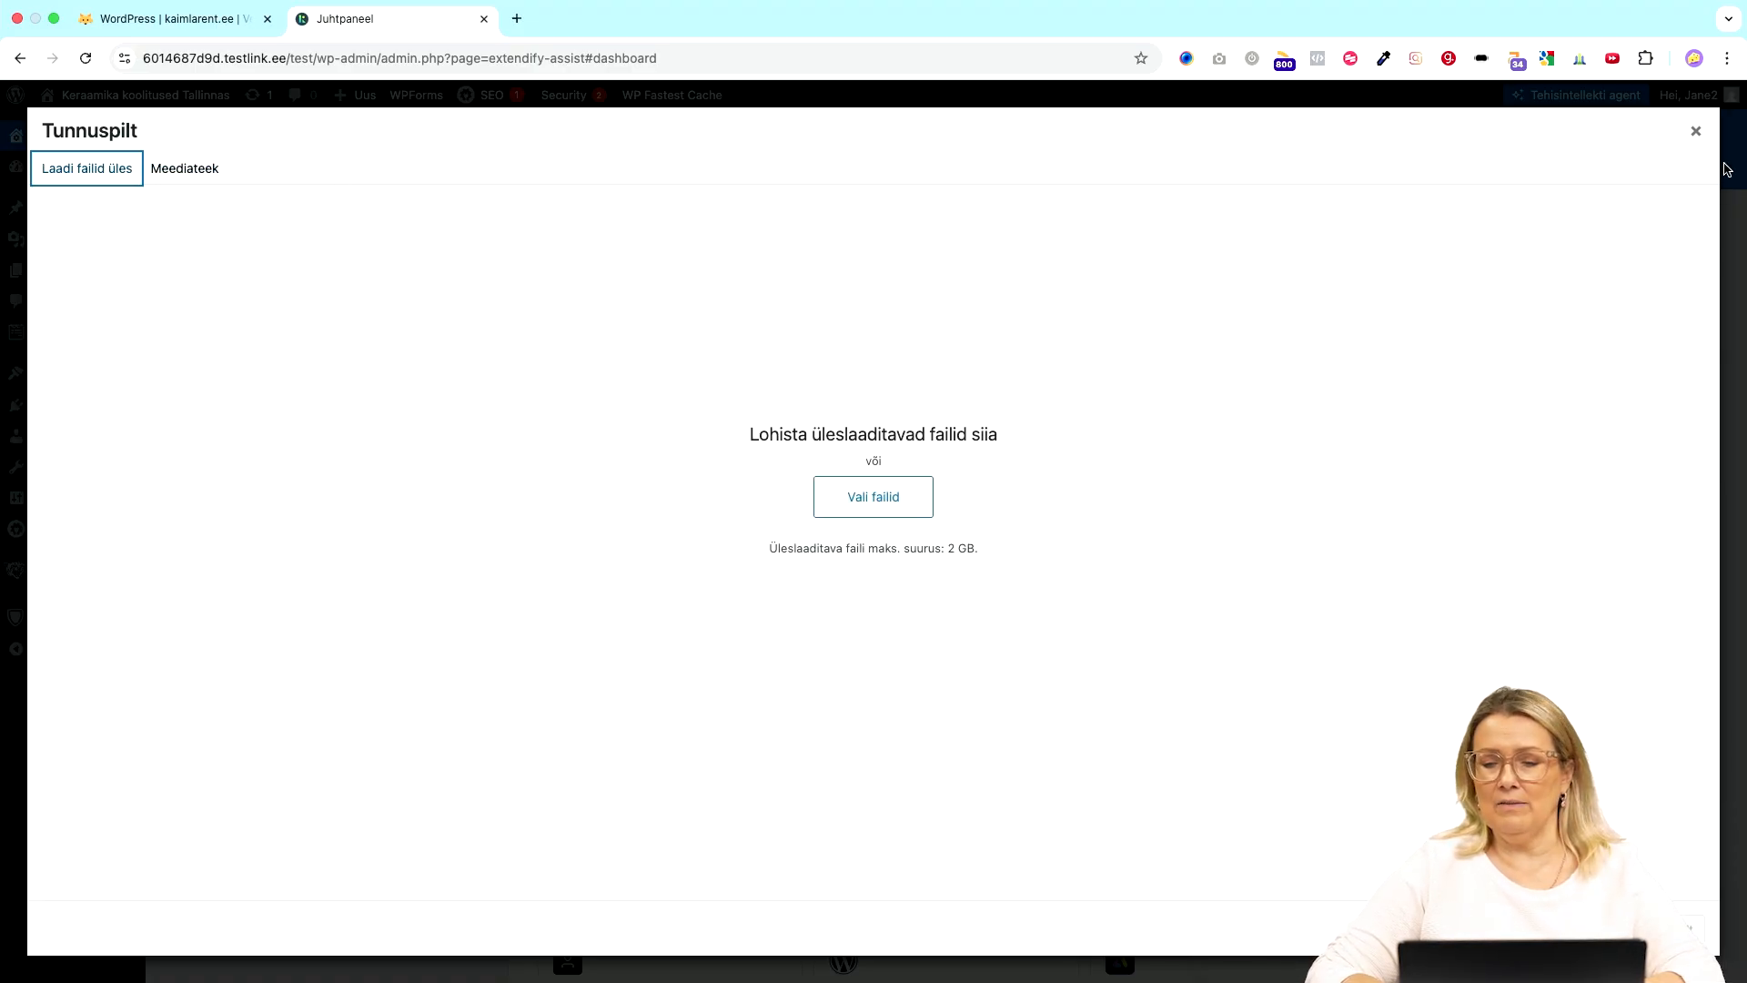
left_click(1695, 132)
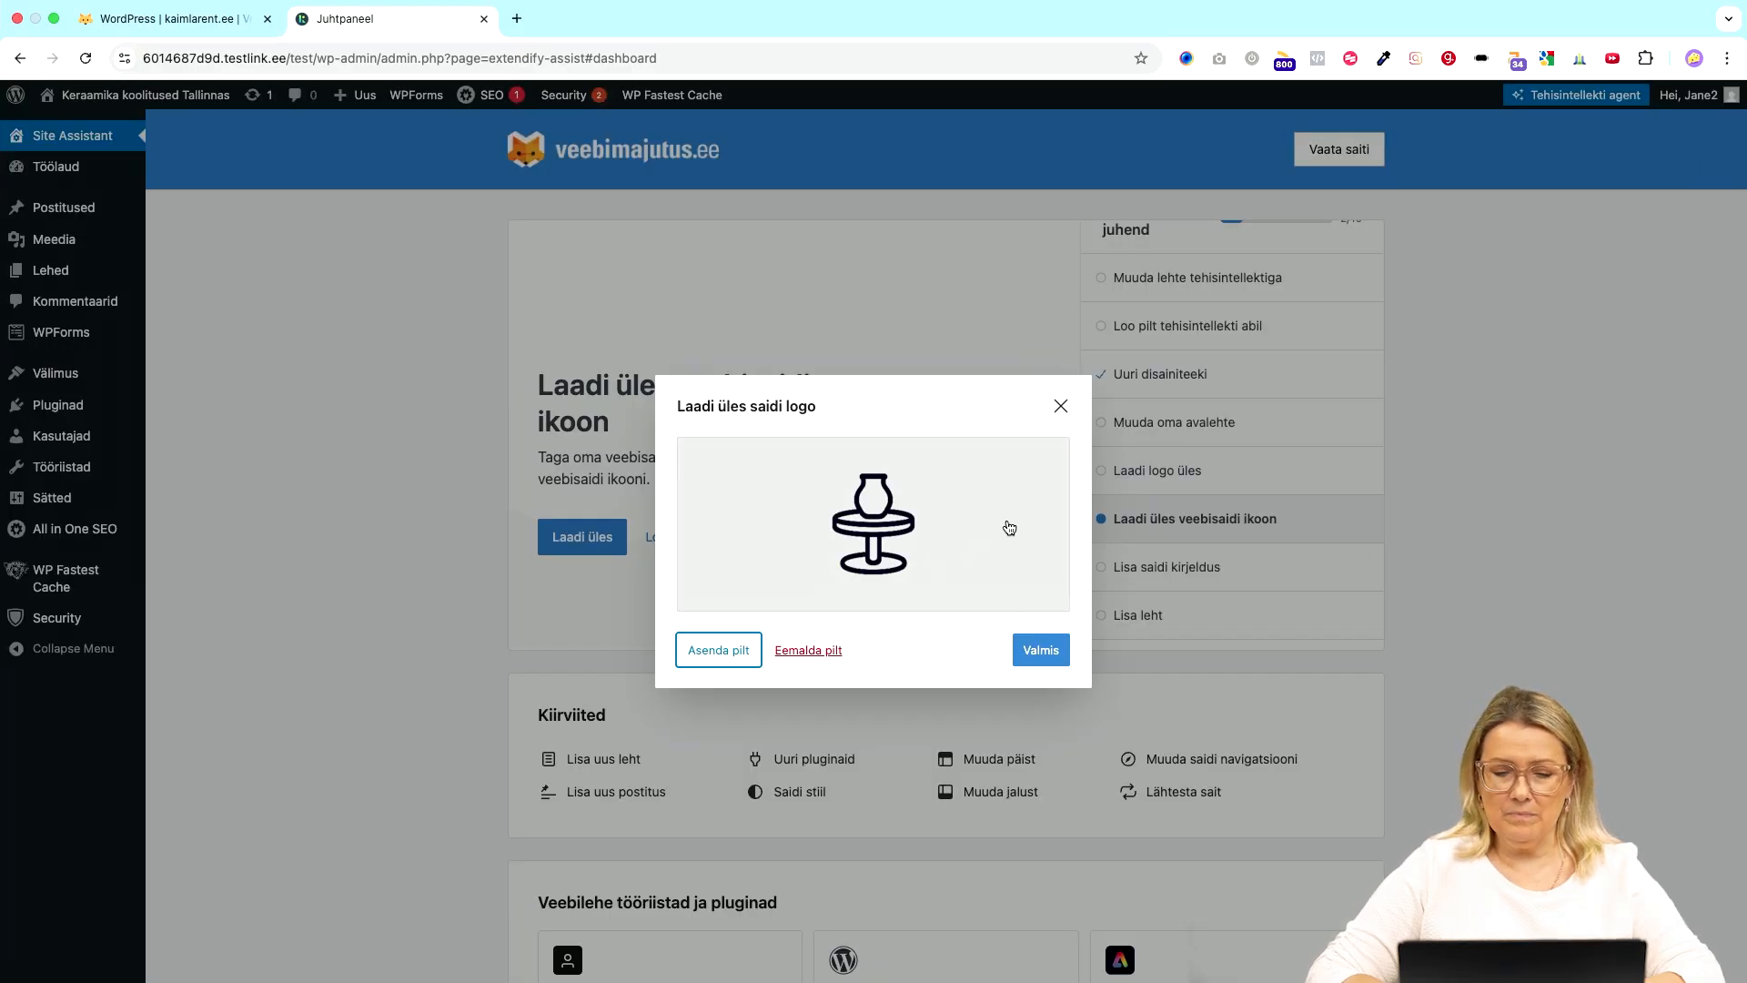
left_click(1063, 401)
- Start a new page from the setup guide's 'Lisa leht' step
scroll(1285, 489, "down", 2)
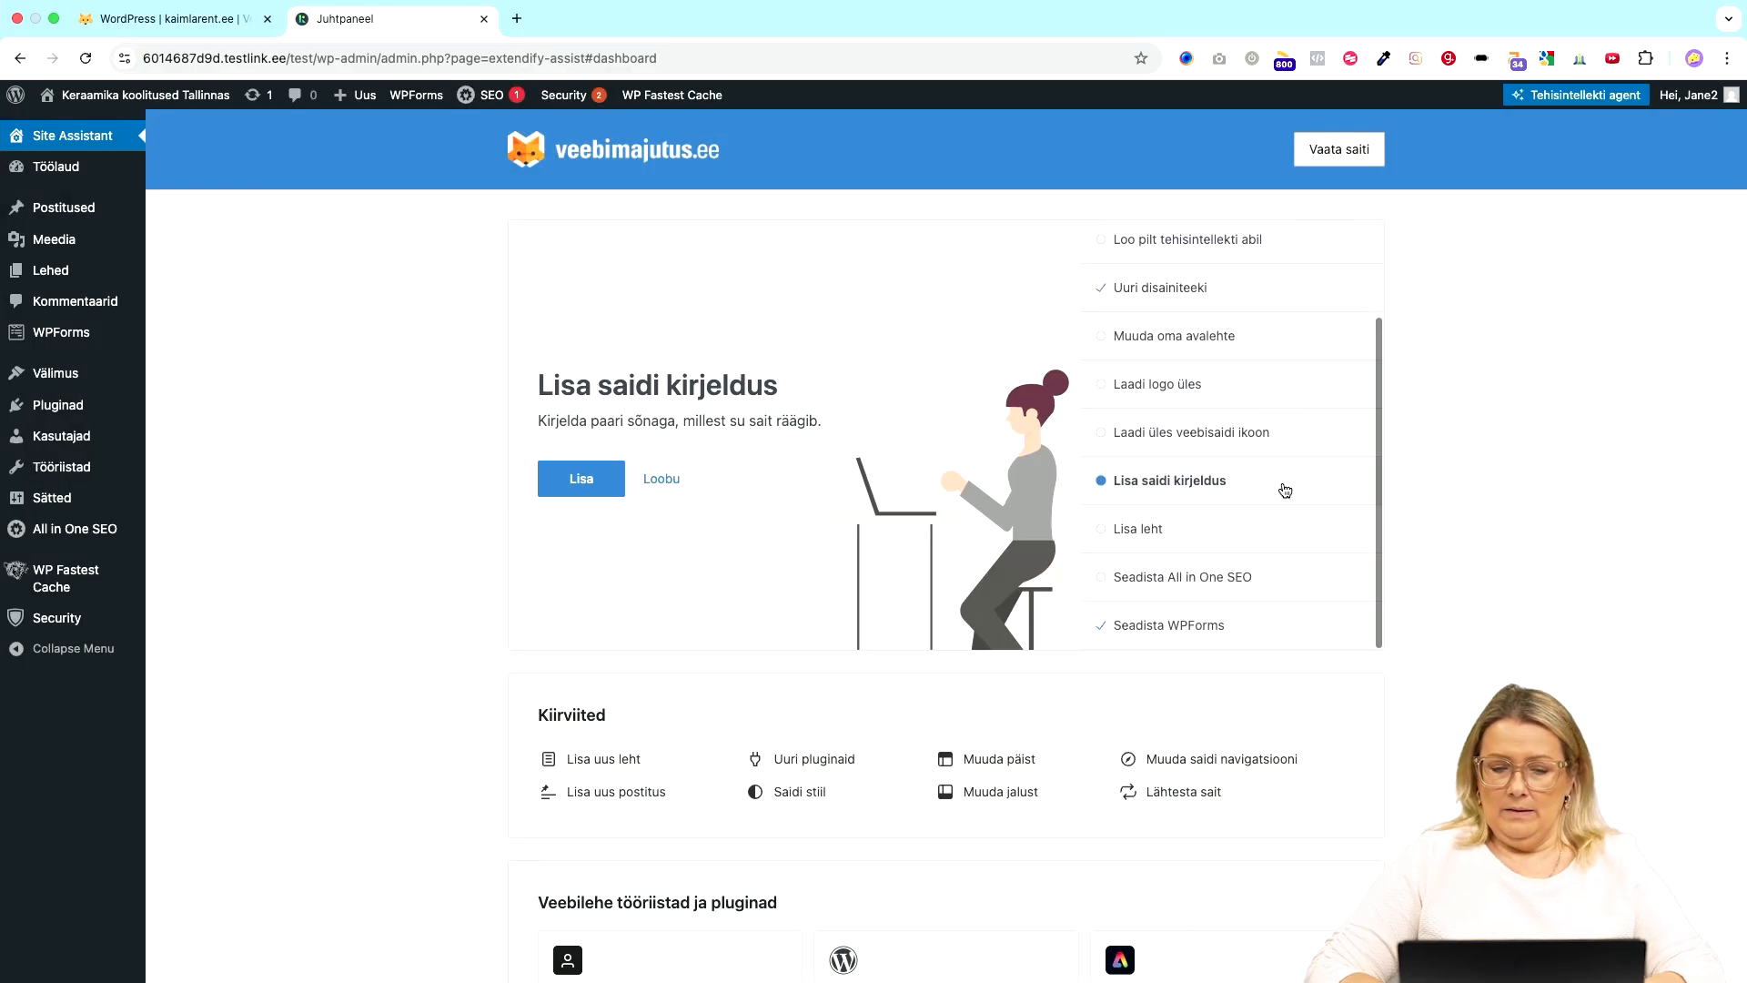
left_click(1248, 538)
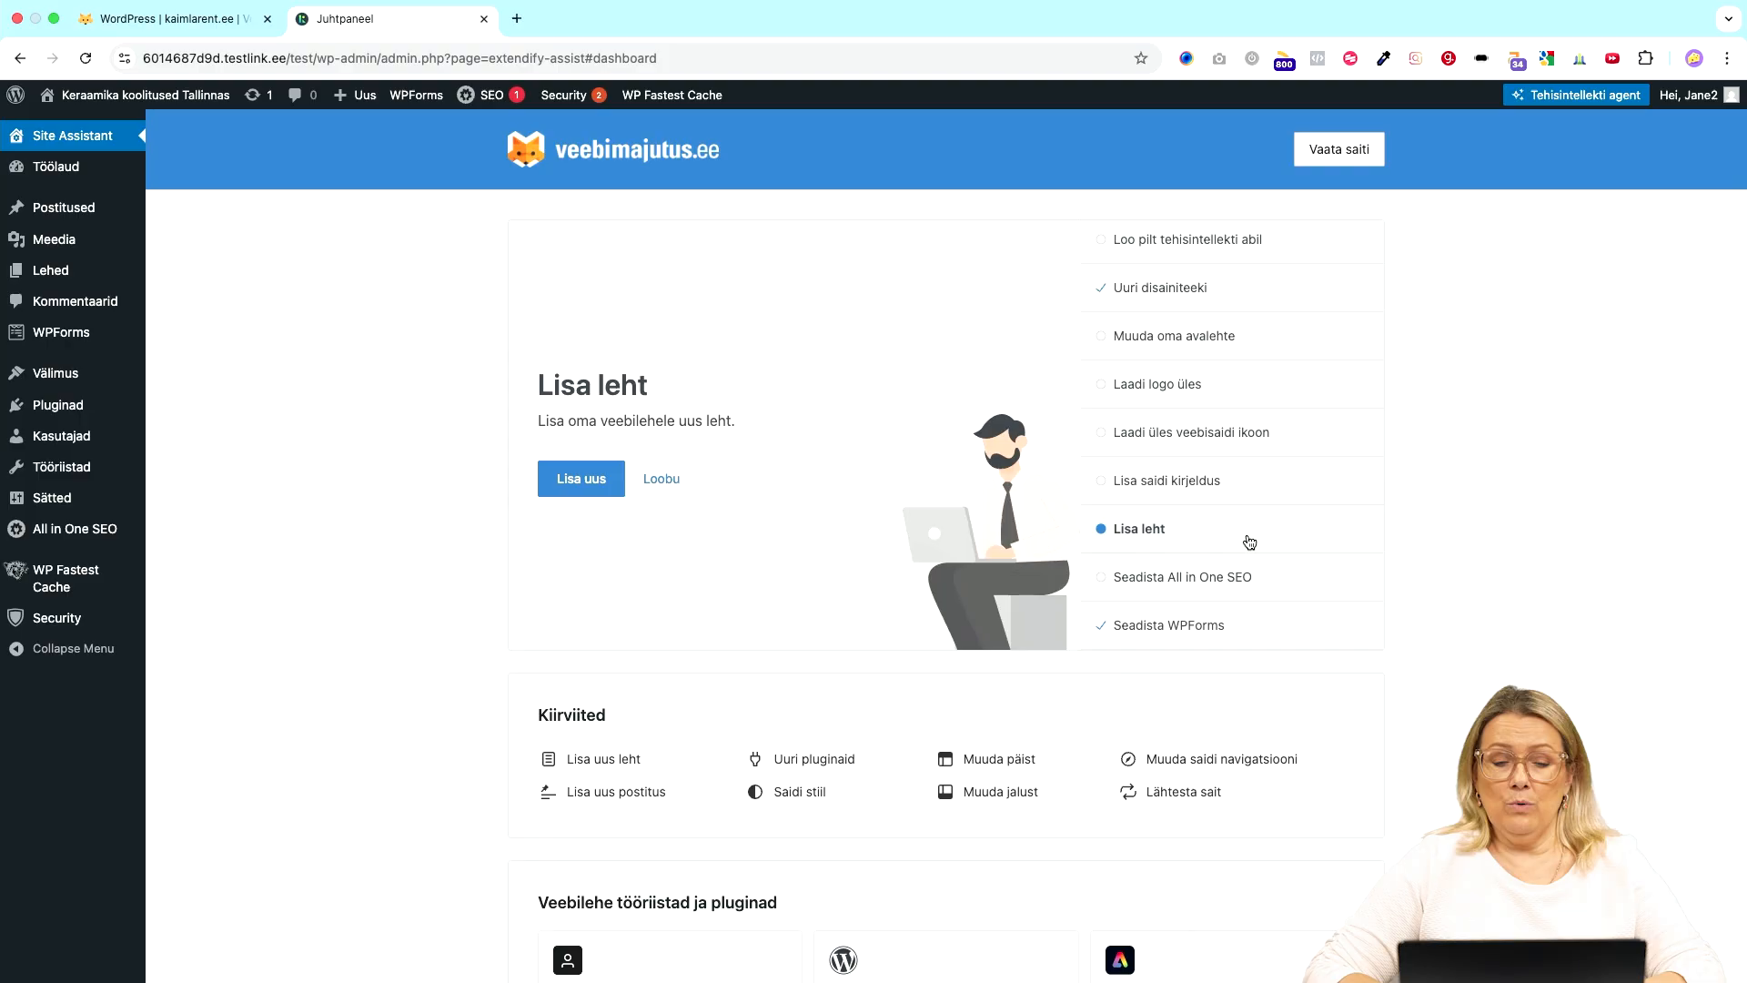
left_click(580, 478)
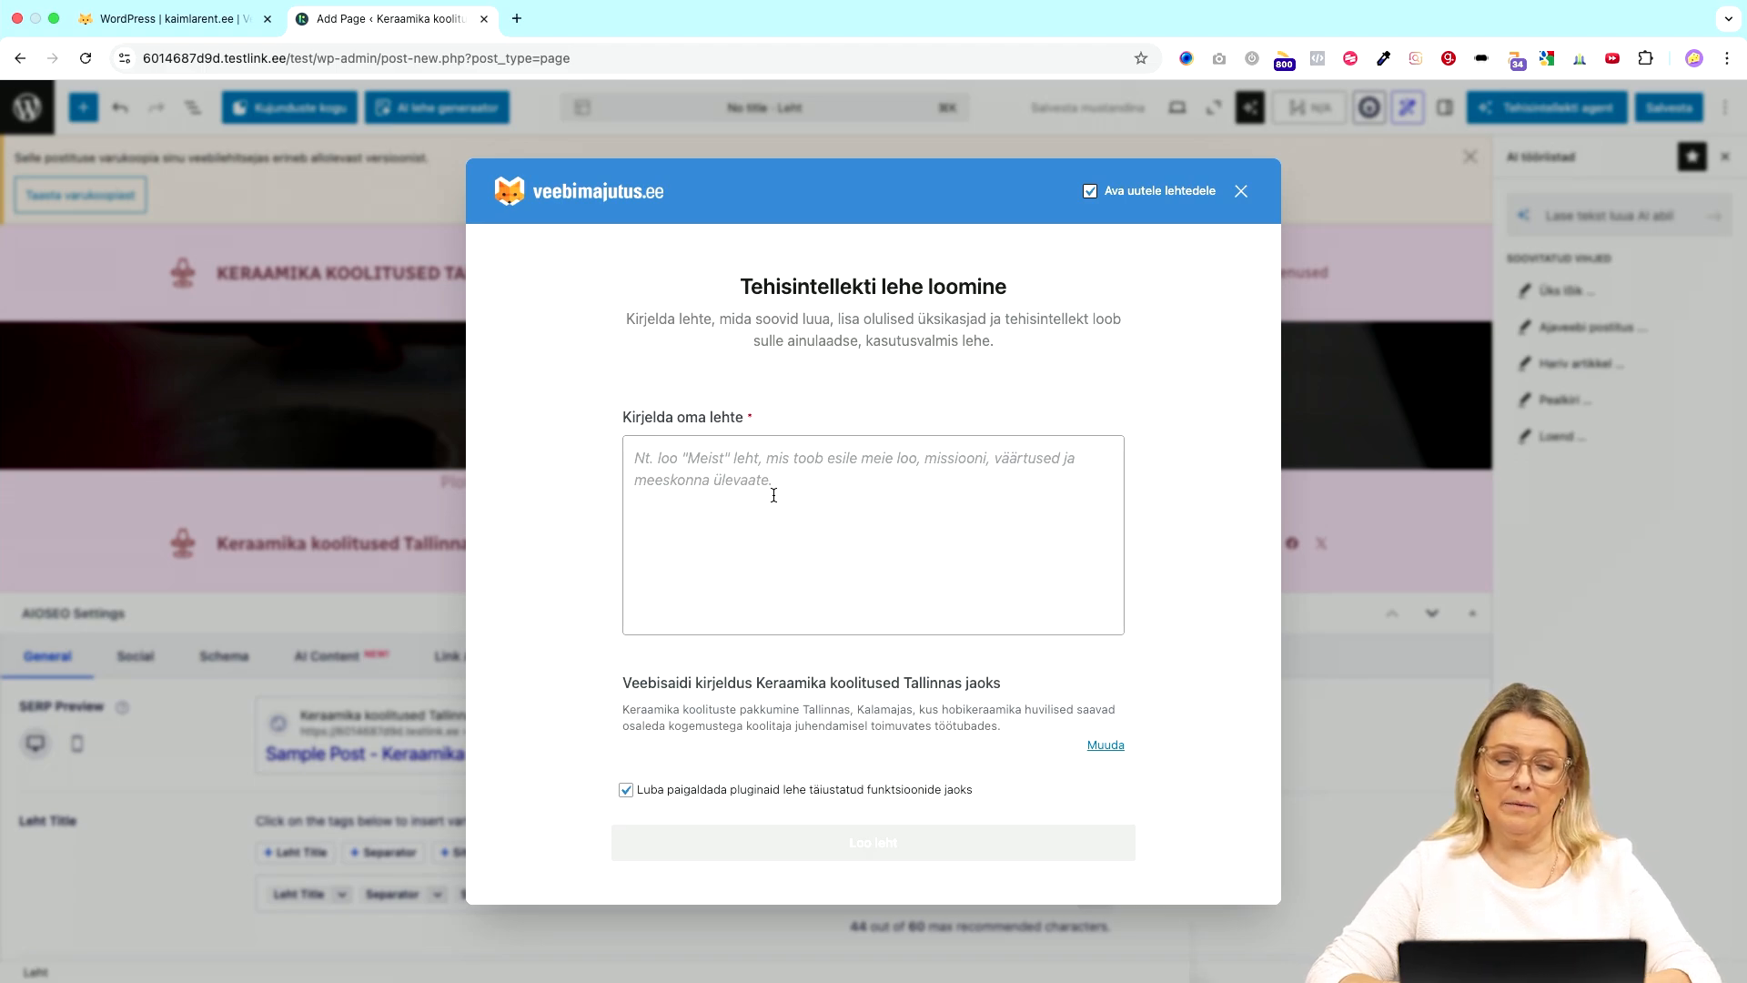
- Enter the page description 'Meie tiim, meid on kolm koolitajat.' and have the AI generate the page
left_click(774, 495)
type("Meeskond")
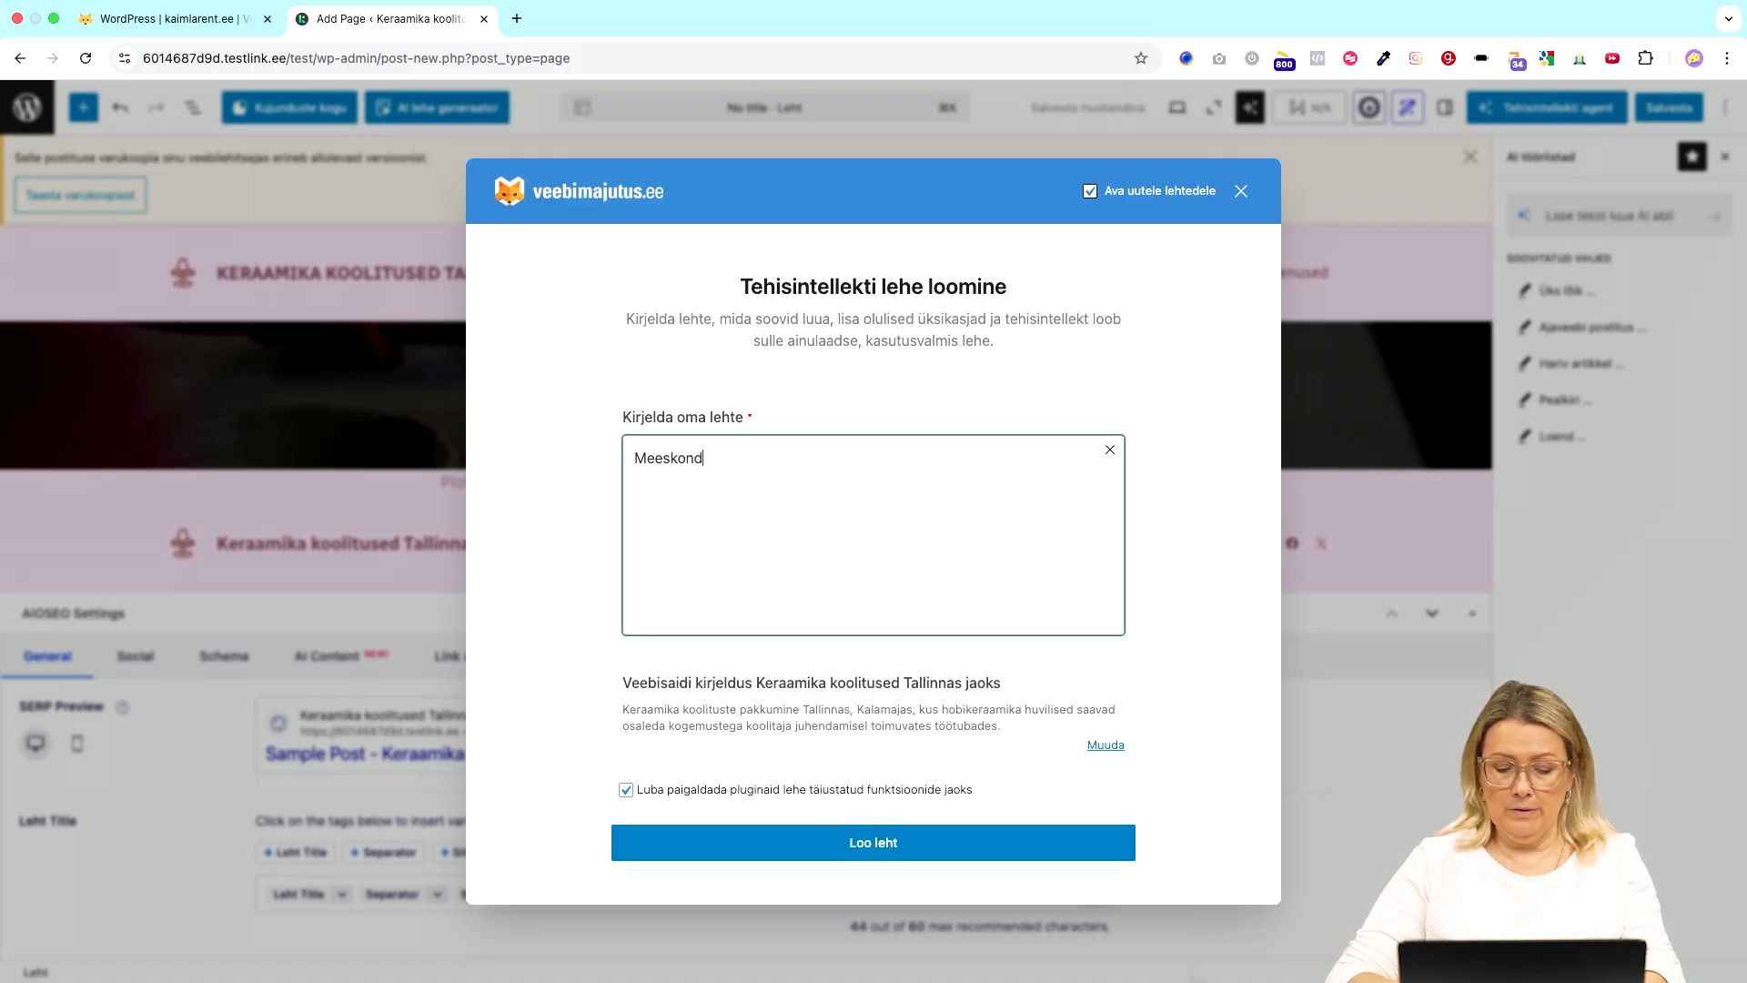
key("BackSpace")
key("BackSpace")
key("BackSpace")
key("BackSpace")
key("BackSpace")
key("BackSpace")
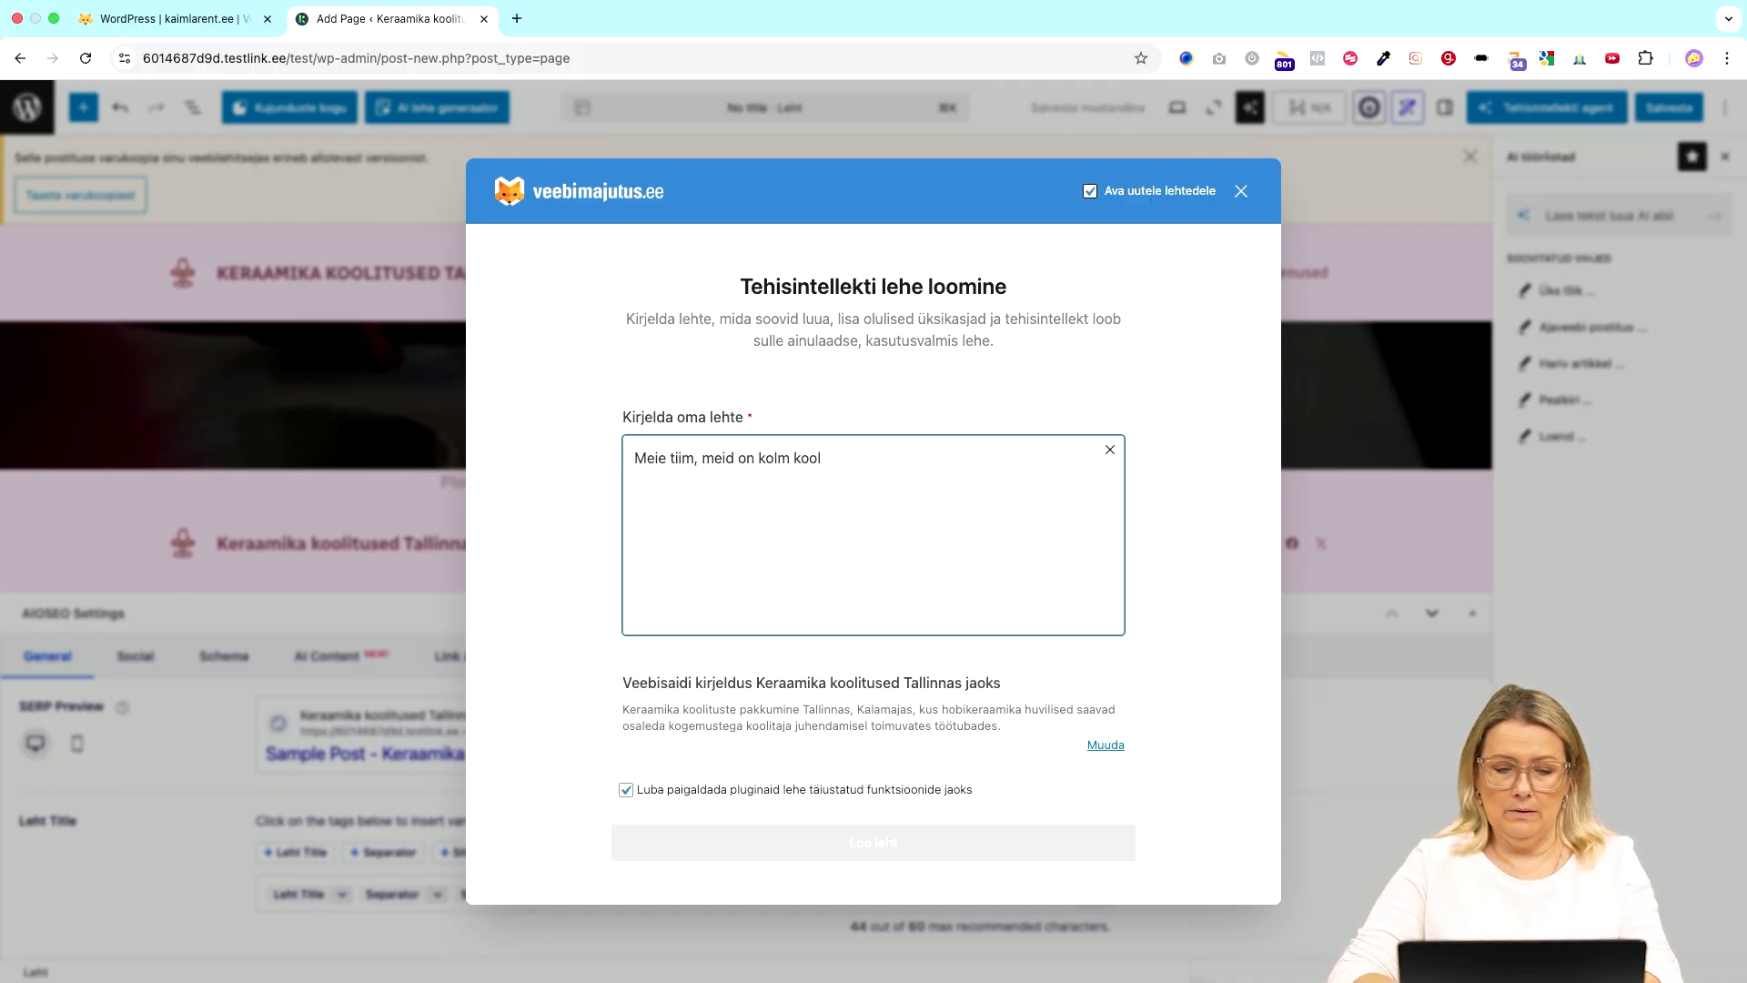
type("itaja")
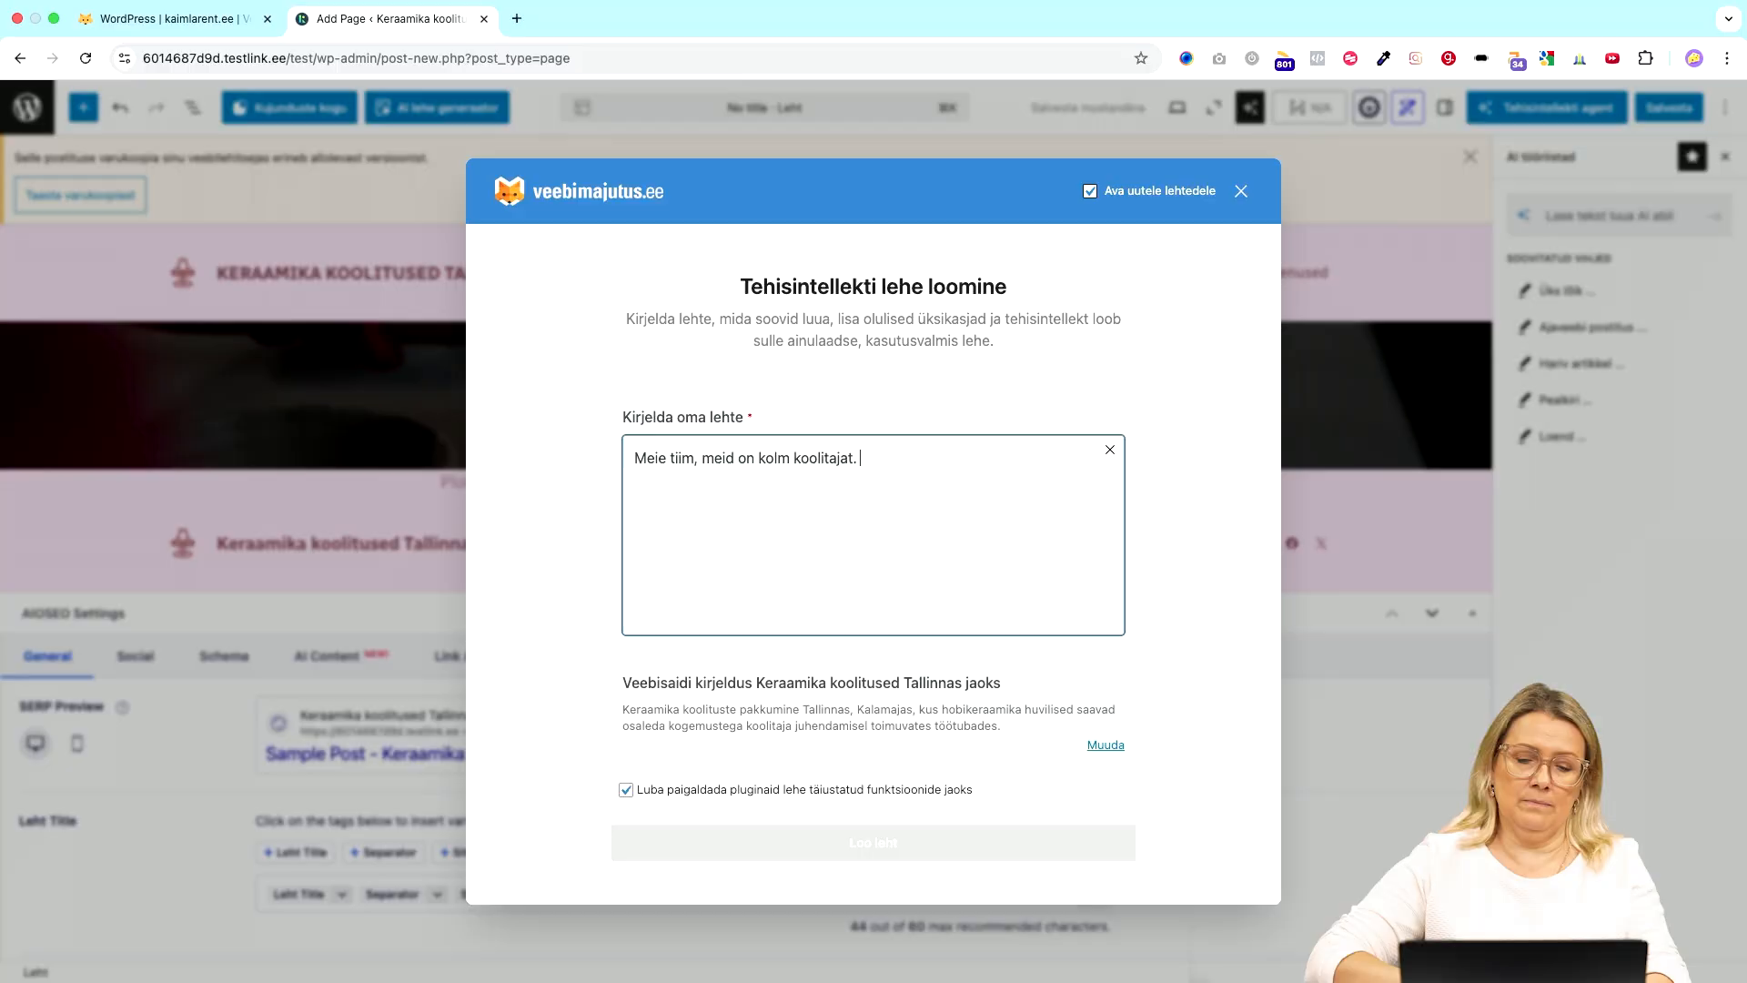
type("t.")
left_click(894, 848)
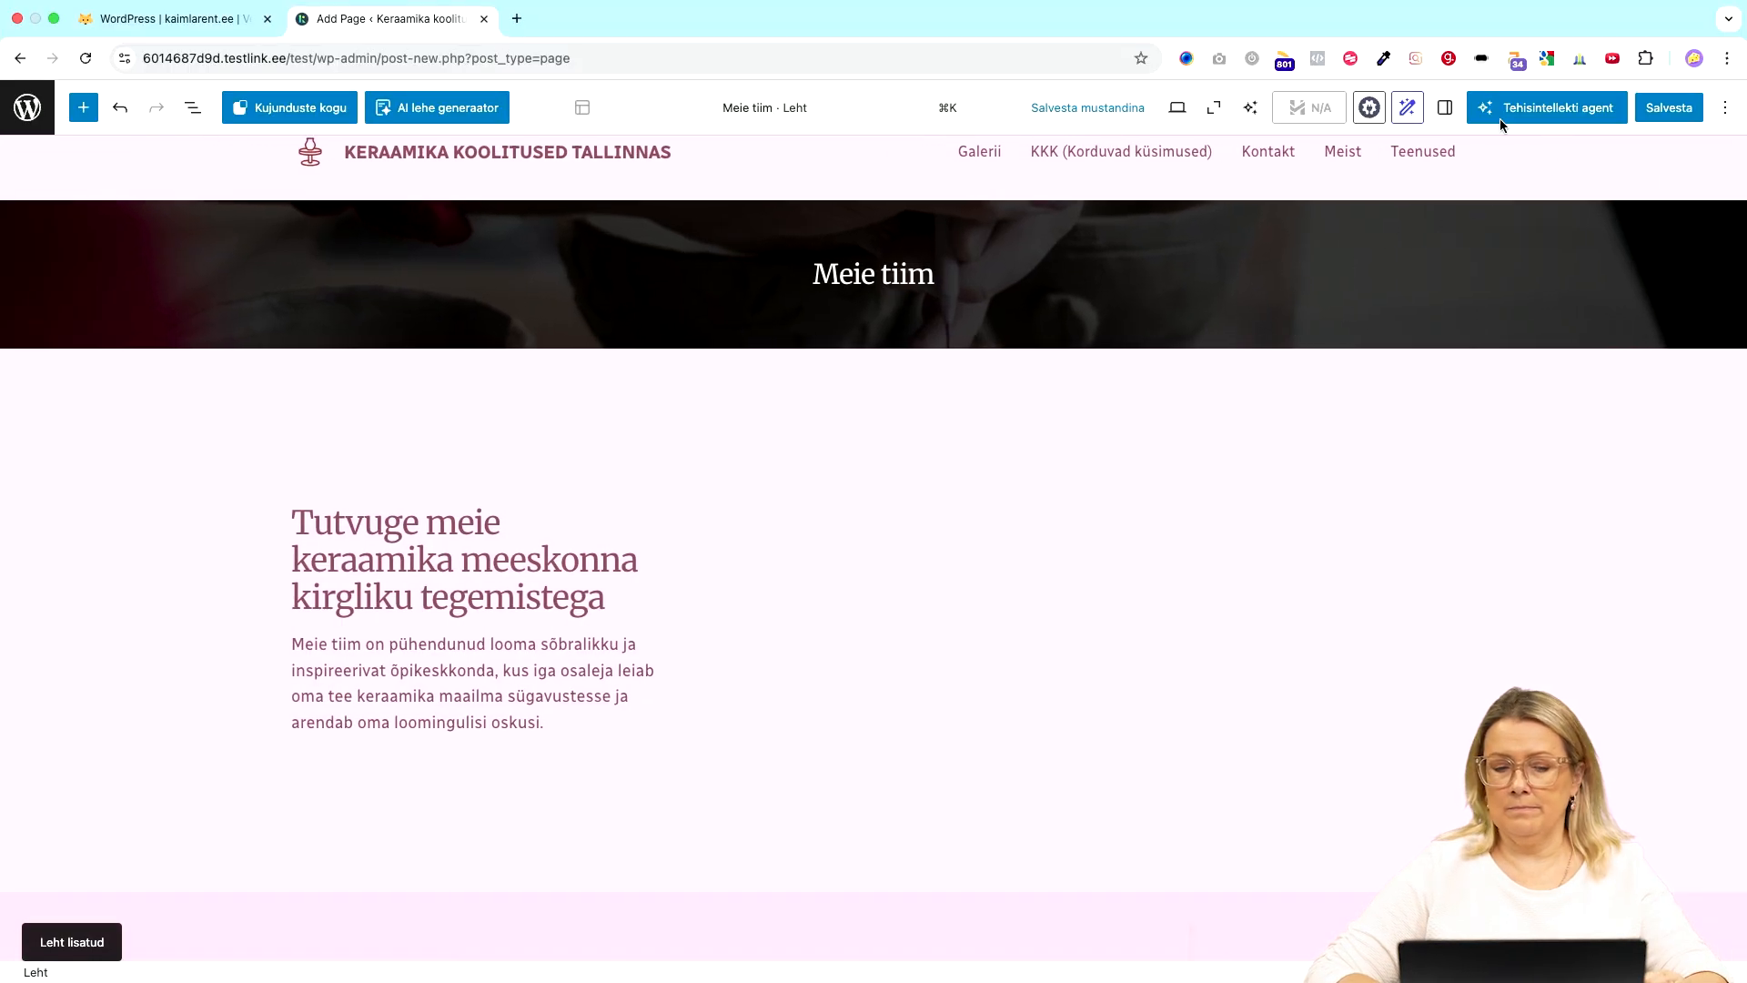
- Look over the generated 'Meie tiim' page, dismiss the backup notice, and head back to the pages list
scroll(1152, 656, "down", 4)
scroll(1152, 655, "down", 11)
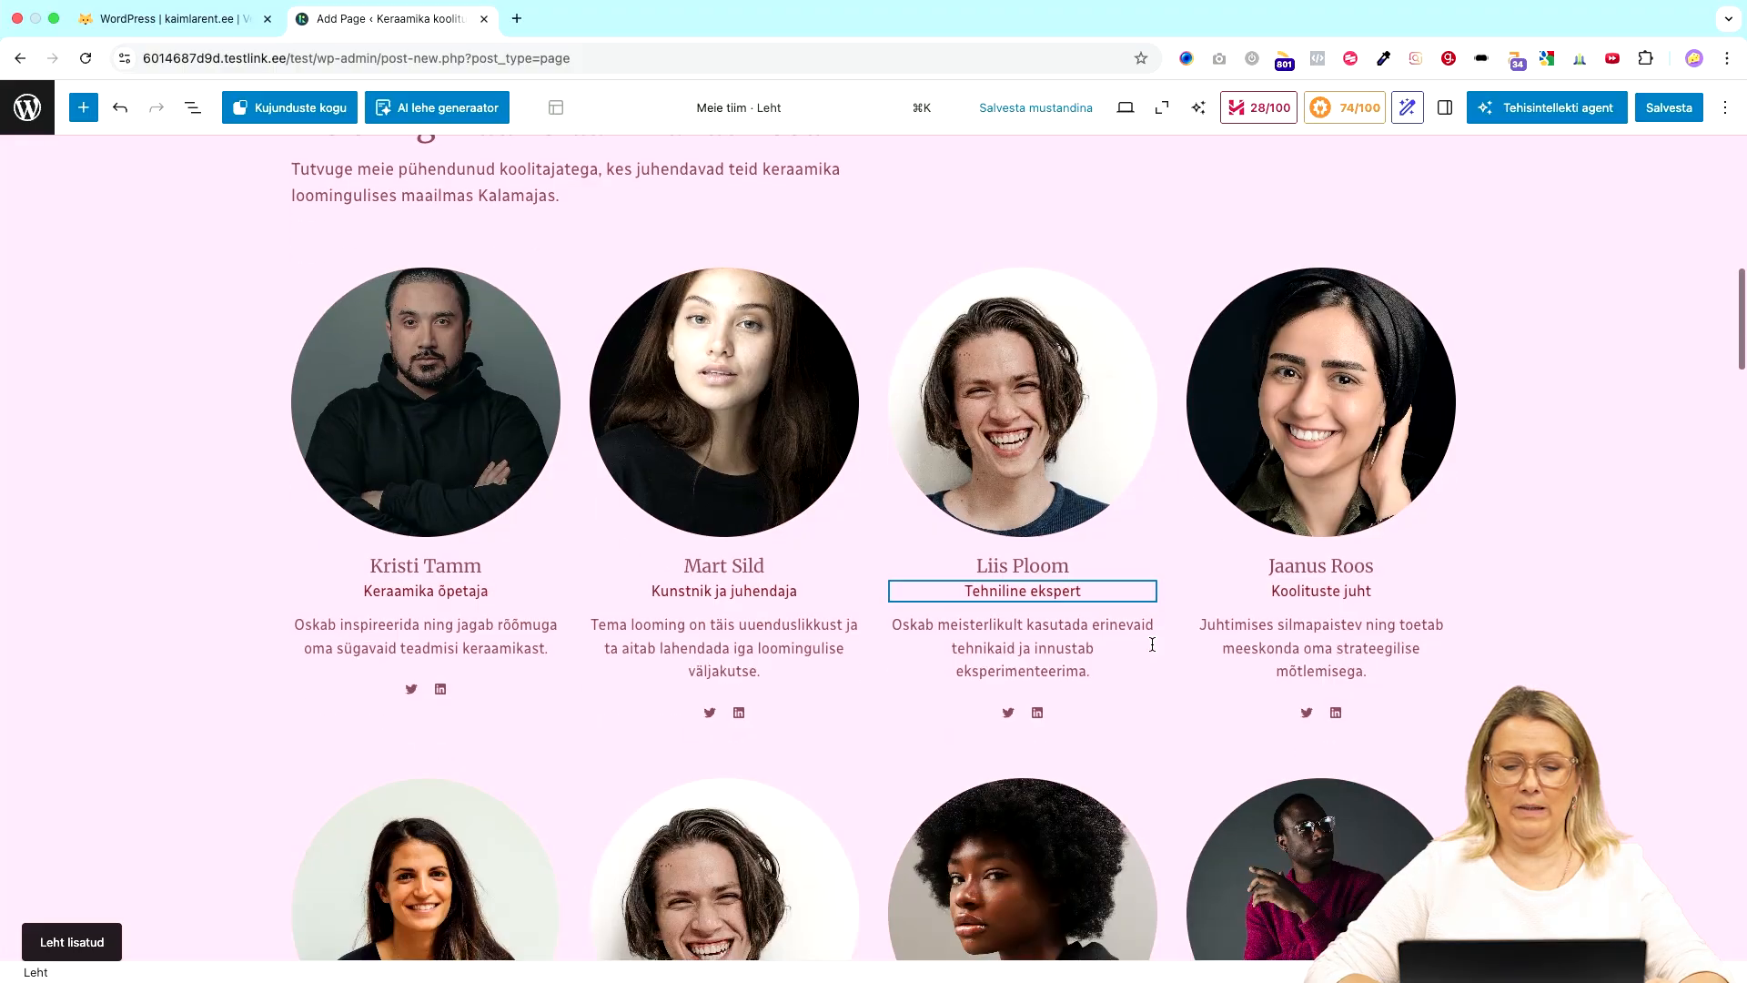
scroll(1150, 644, "up", 16)
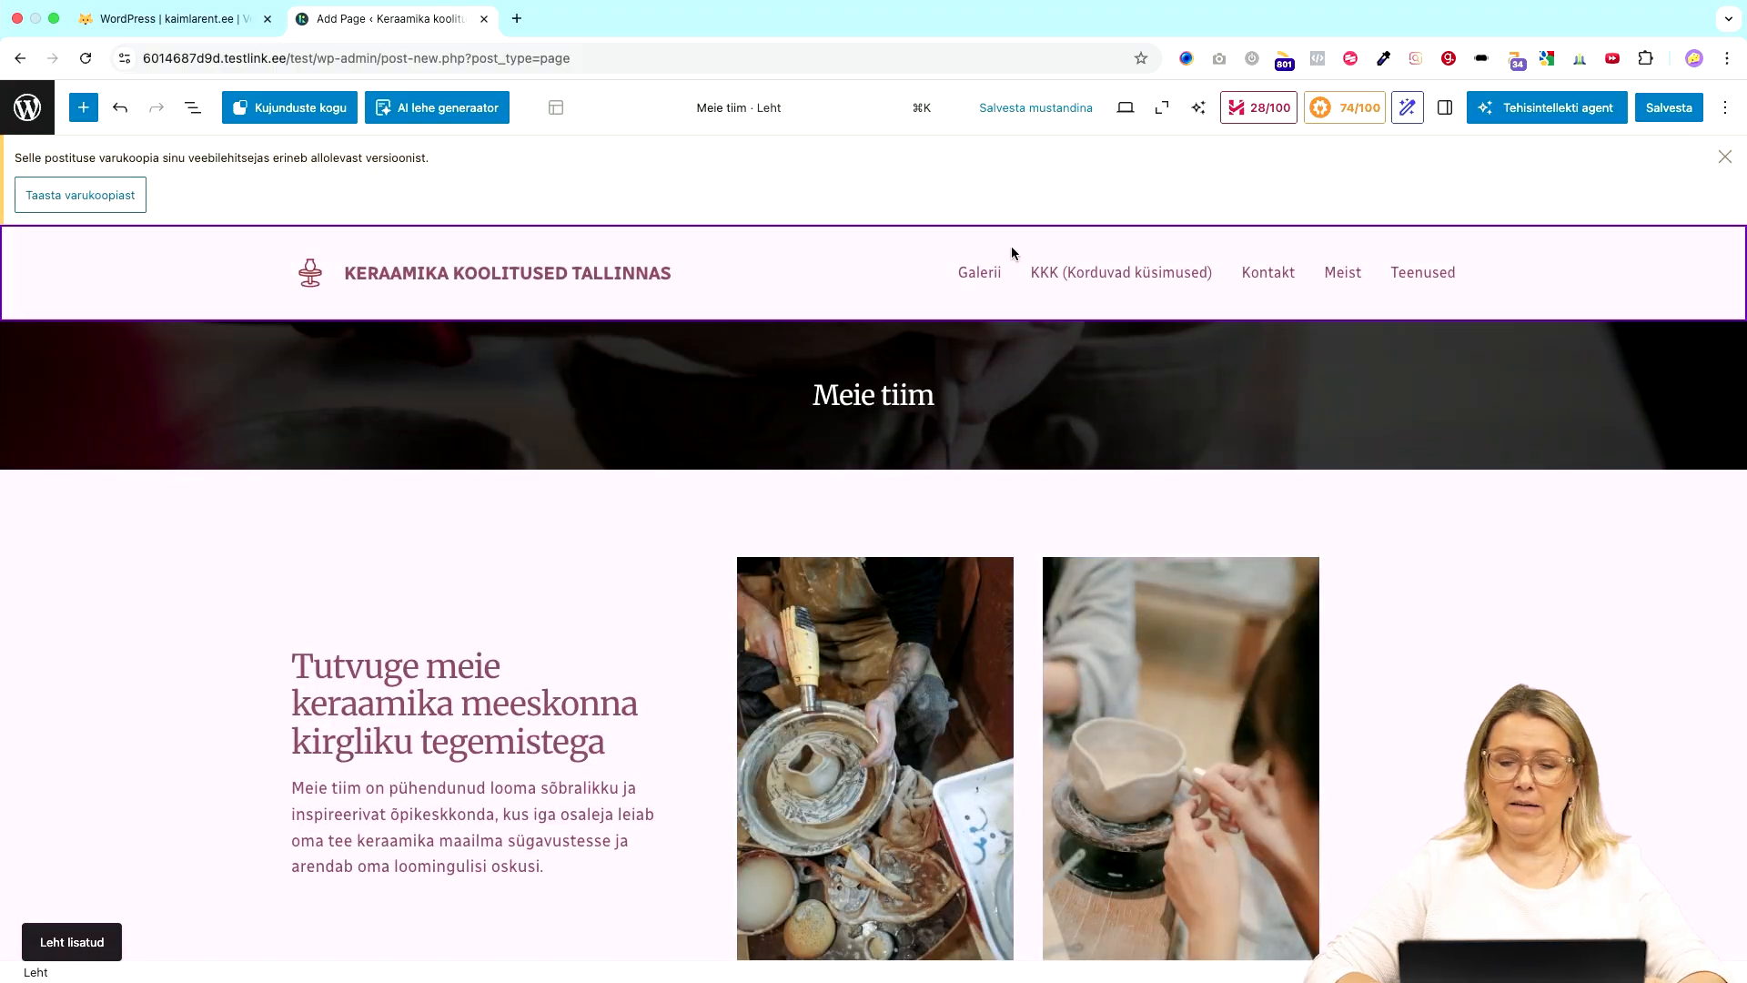
left_click(1725, 159)
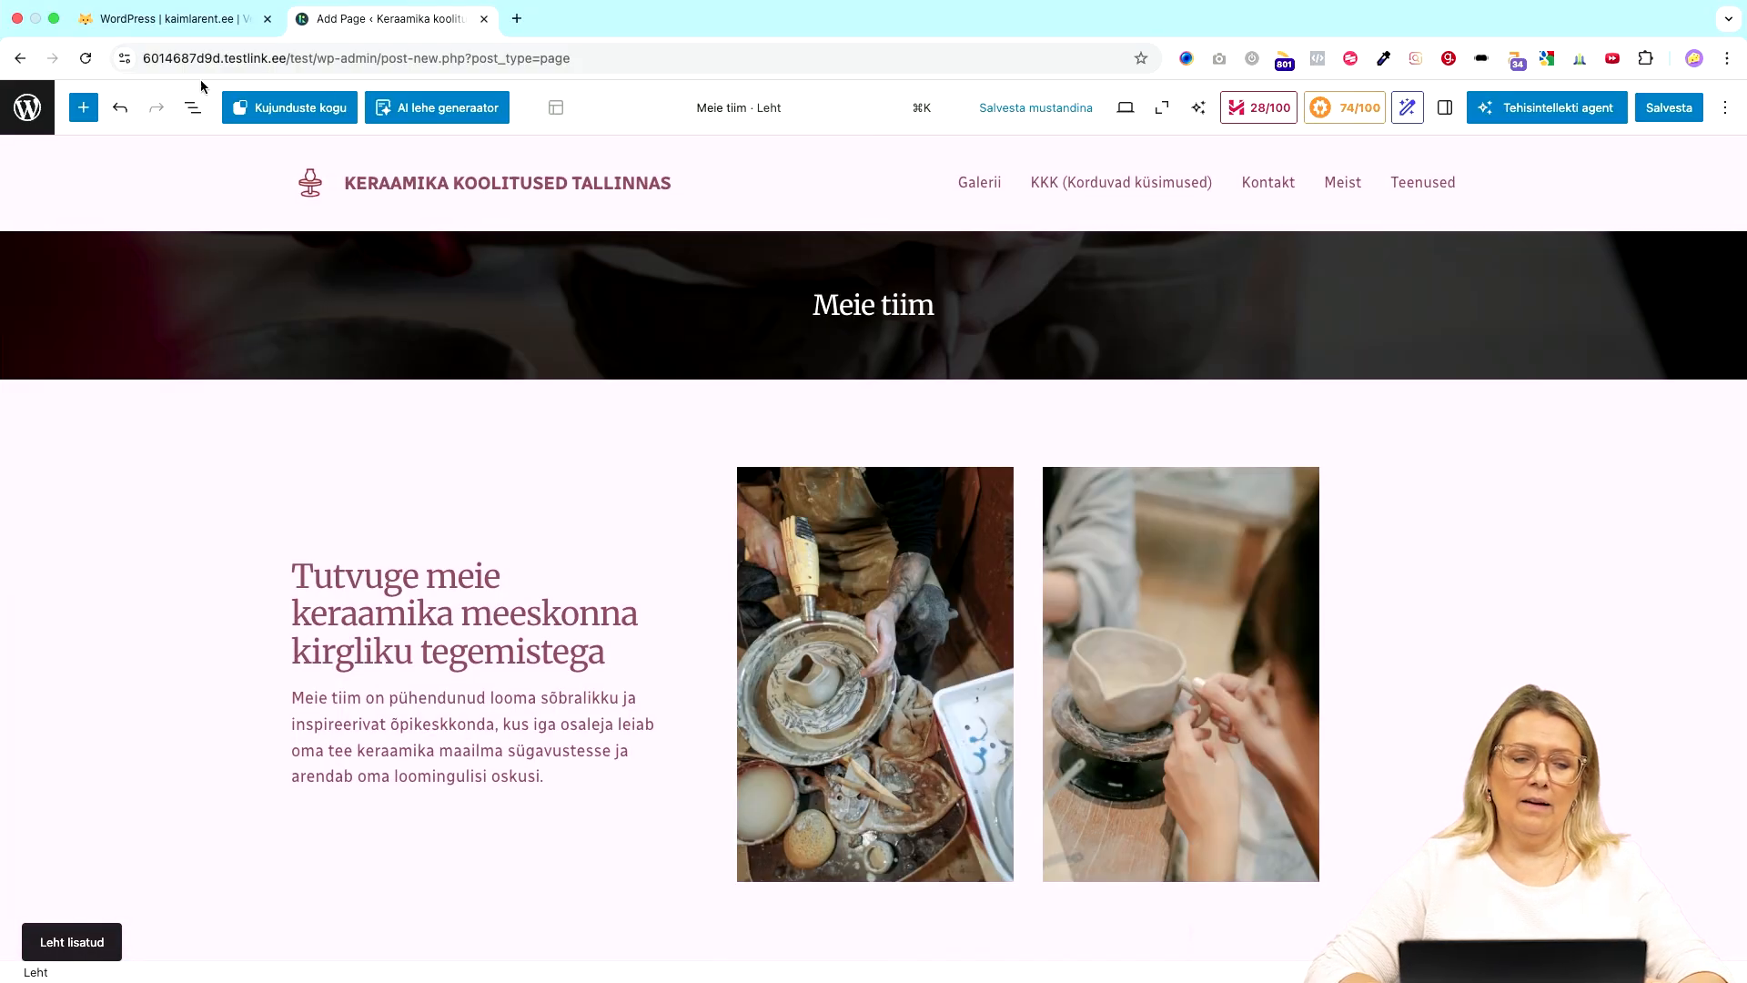
scroll(473, 727, "down", 10)
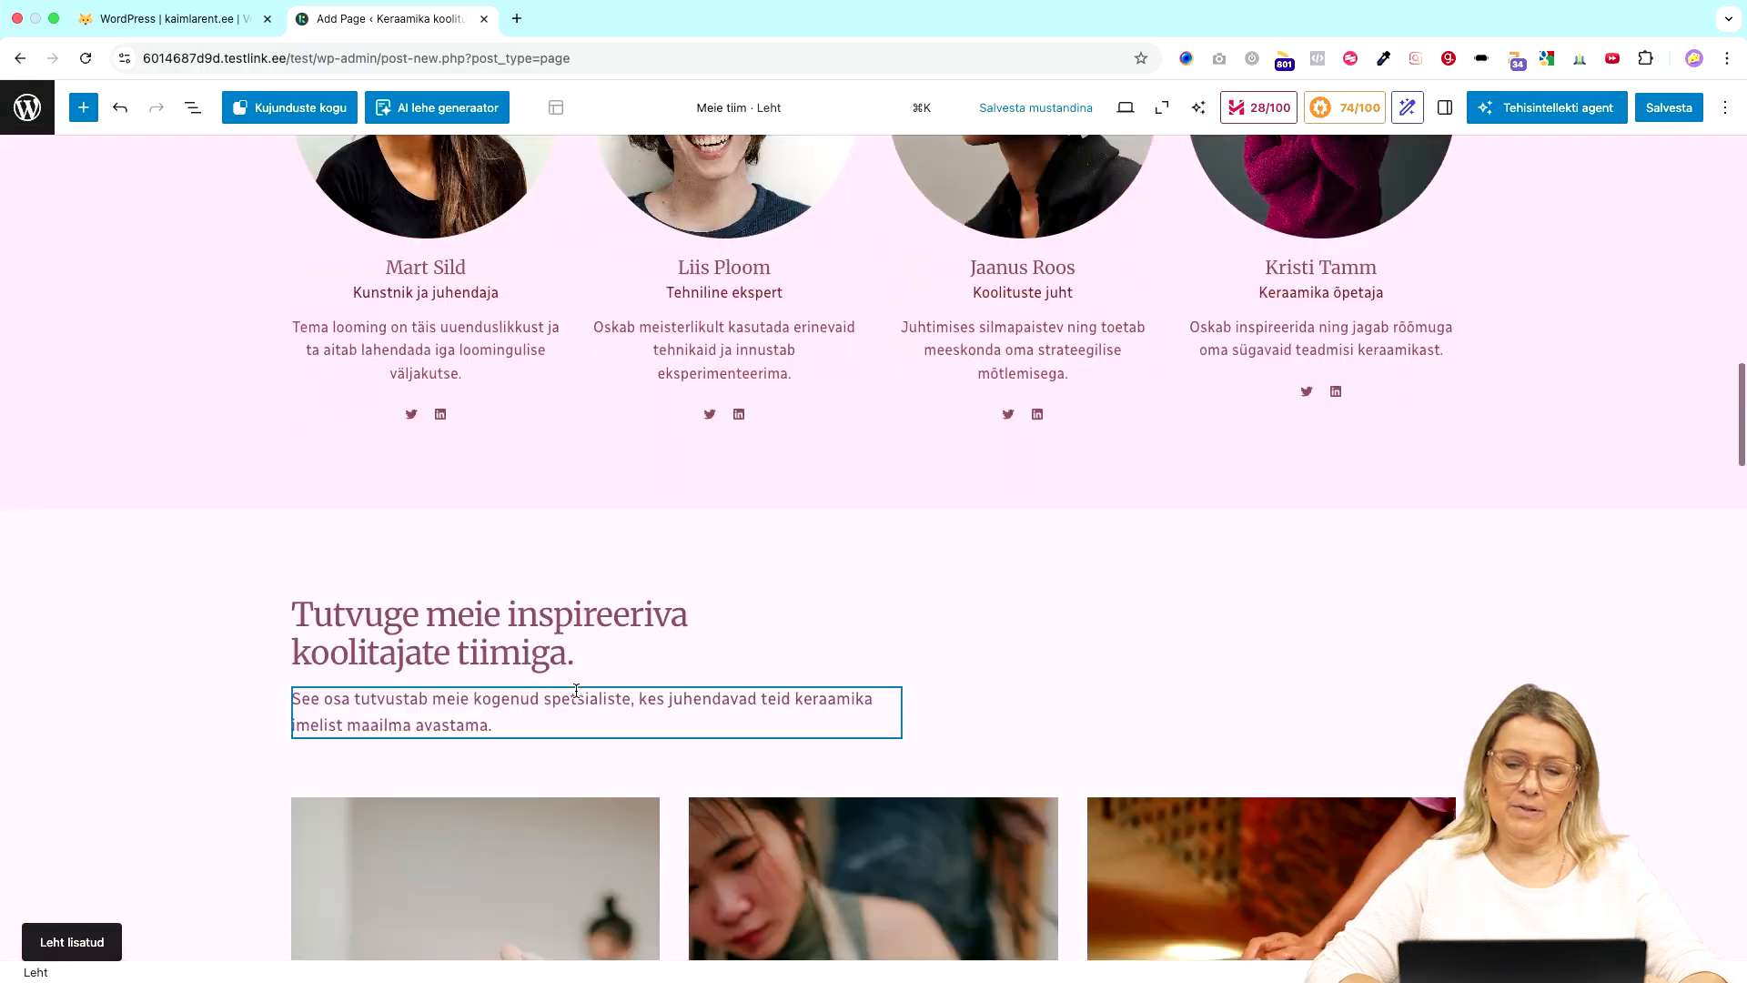
scroll(474, 728, "up", 10)
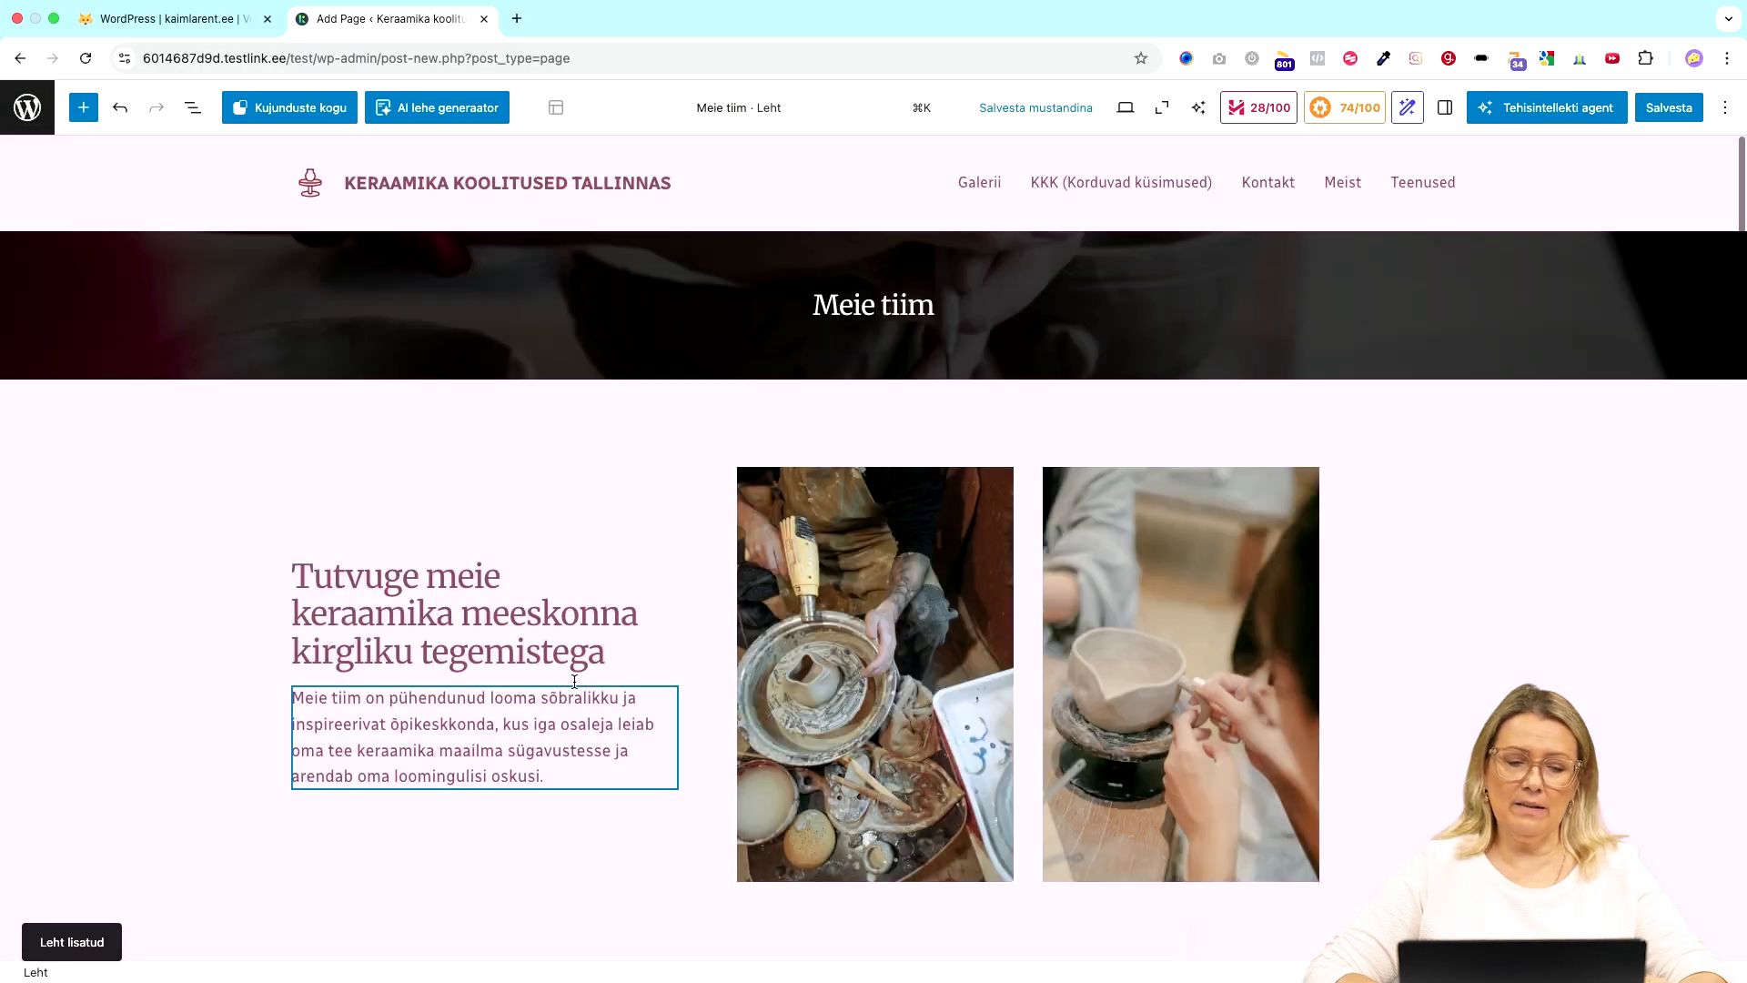
left_click(28, 107)
- Leave the unsaved editor and view the now-ticked 'Lisa leht' step in the Site Assistant guide
left_click(926, 367)
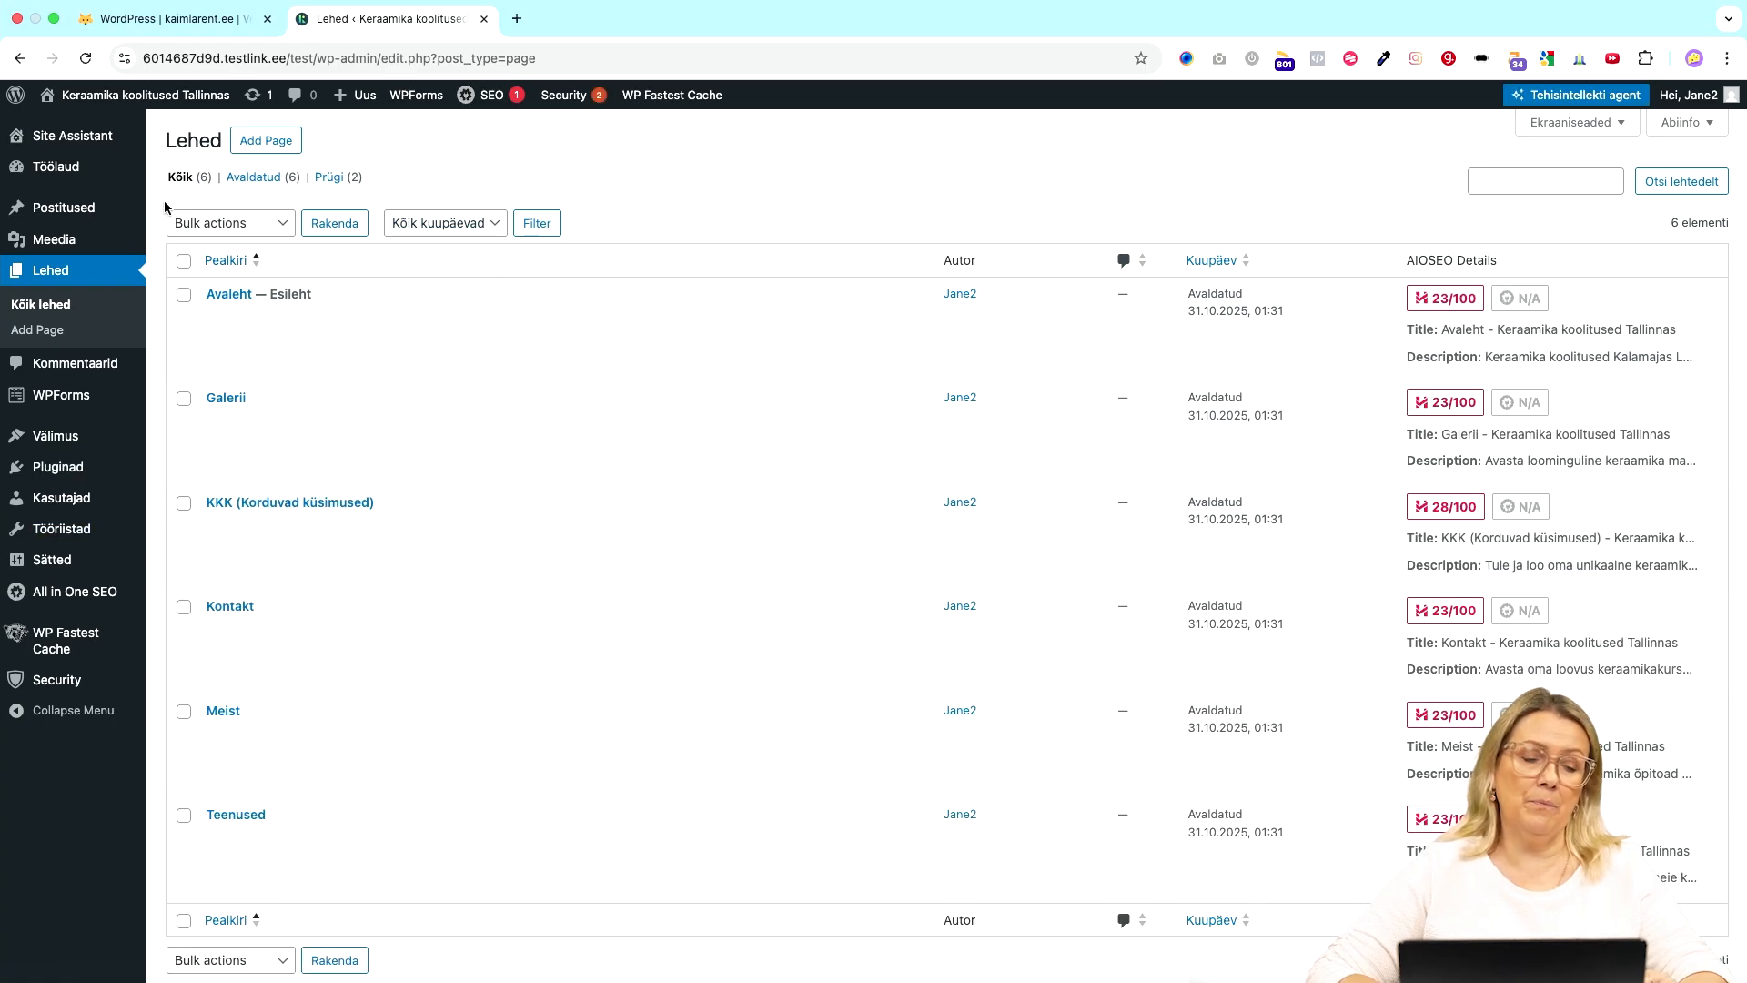
left_click(94, 139)
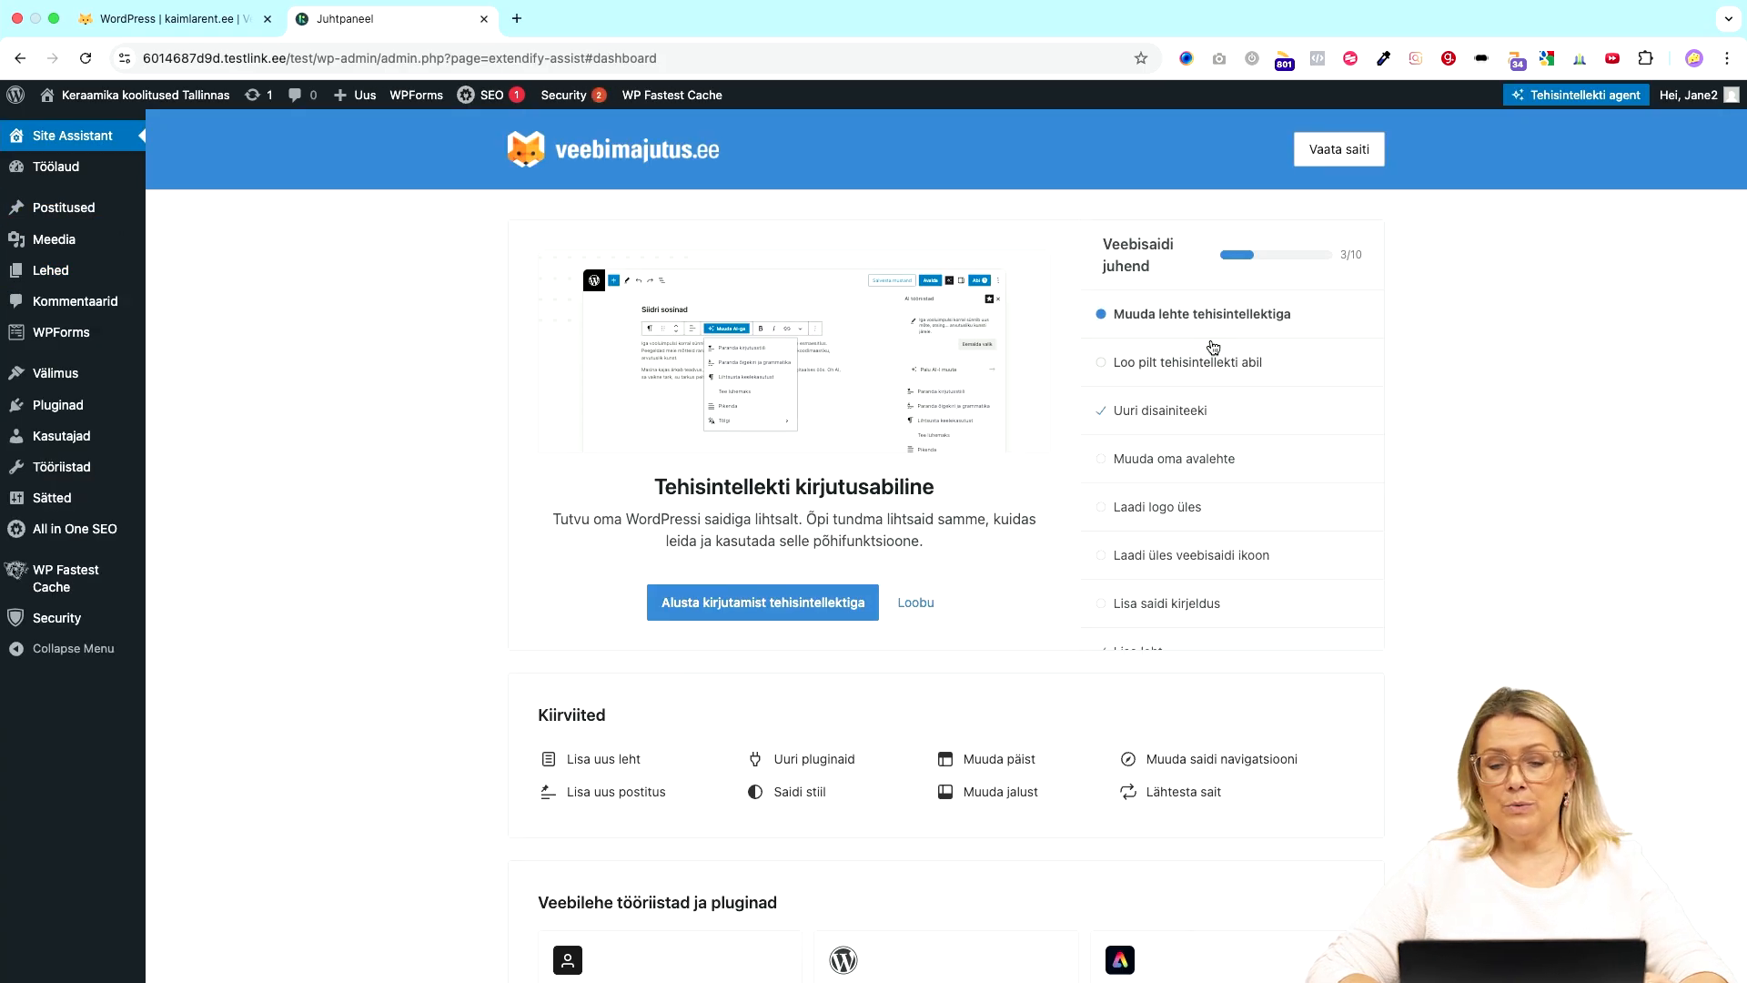
scroll(1212, 344, "down", 3)
left_click(1267, 550)
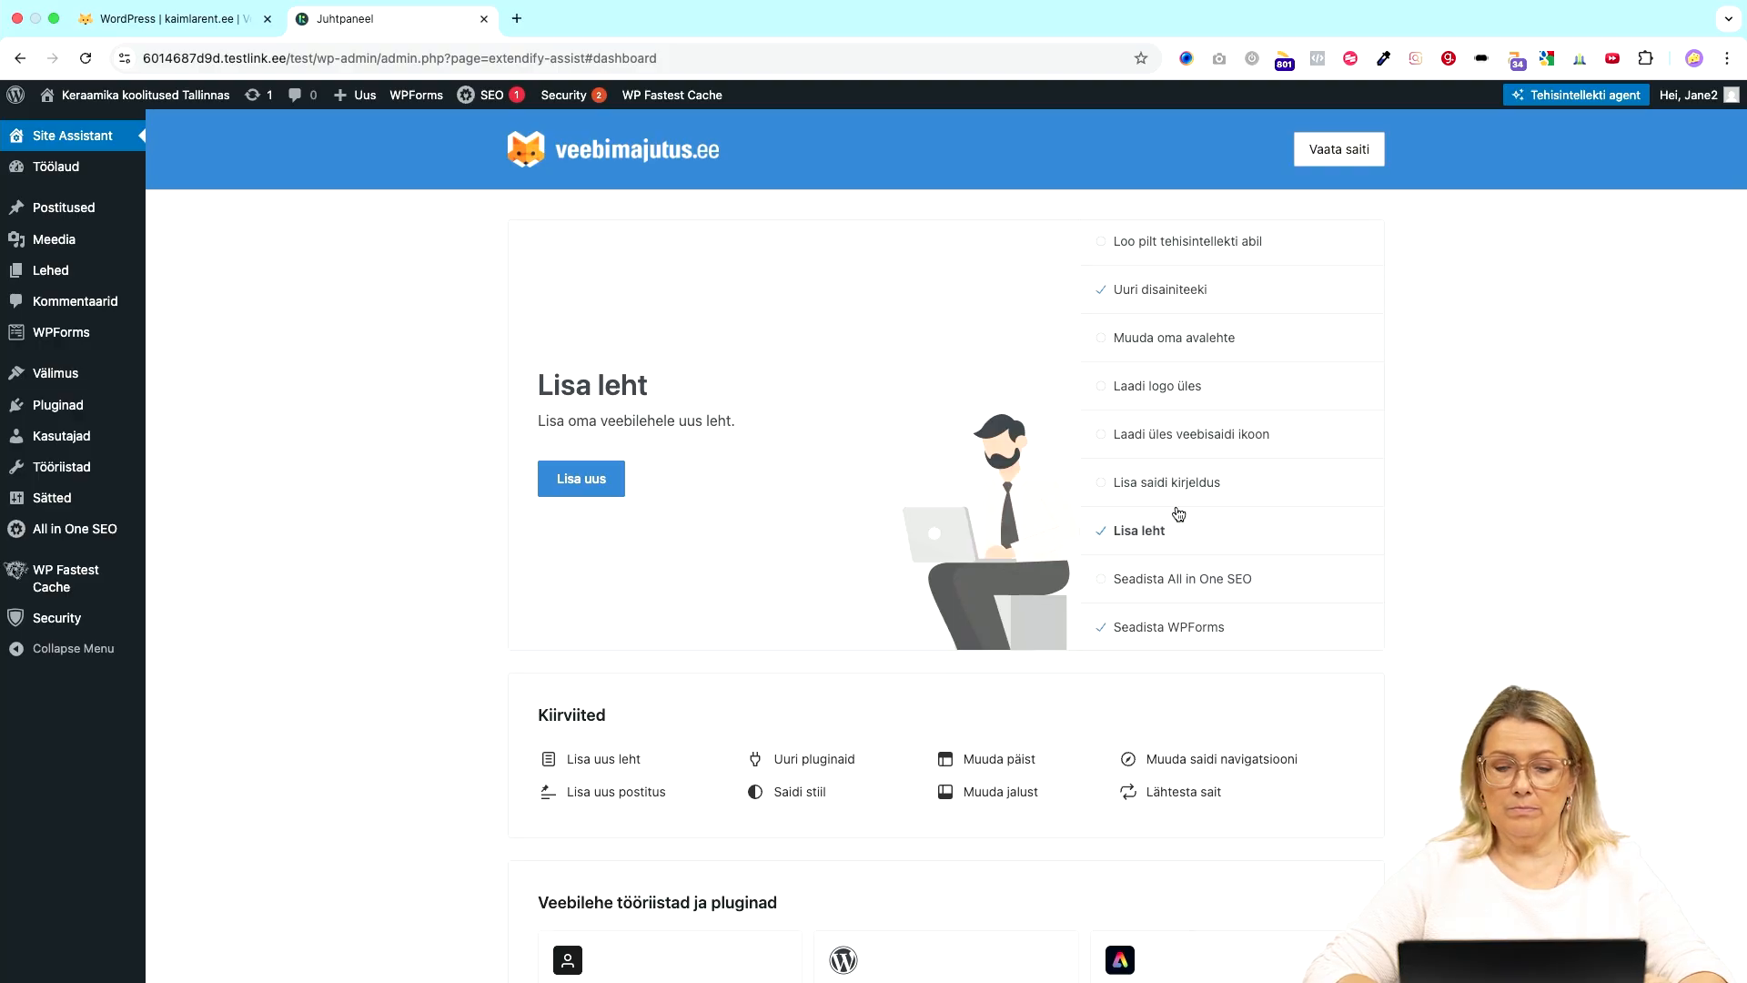
- Scroll through the setup guide dashboard, then go to Lehed > Kõik lehed
scroll(1171, 458, "up", 3)
scroll(1171, 458, "down", 4)
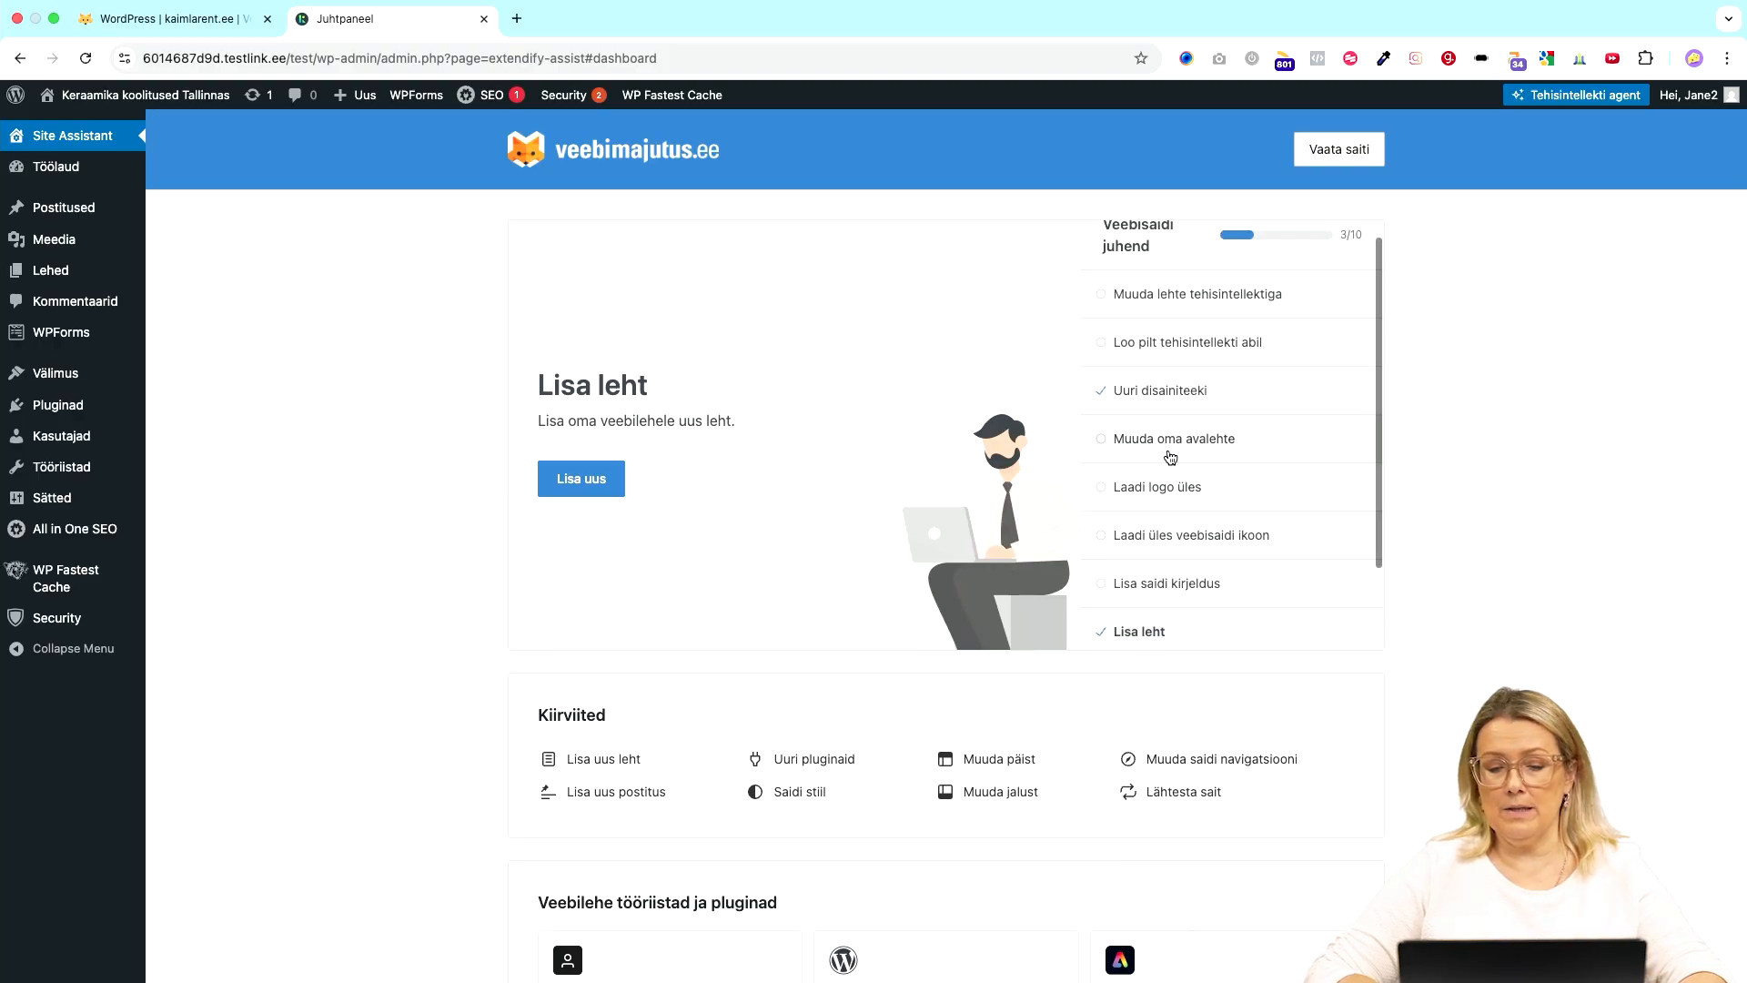
scroll(695, 628, "down", 3)
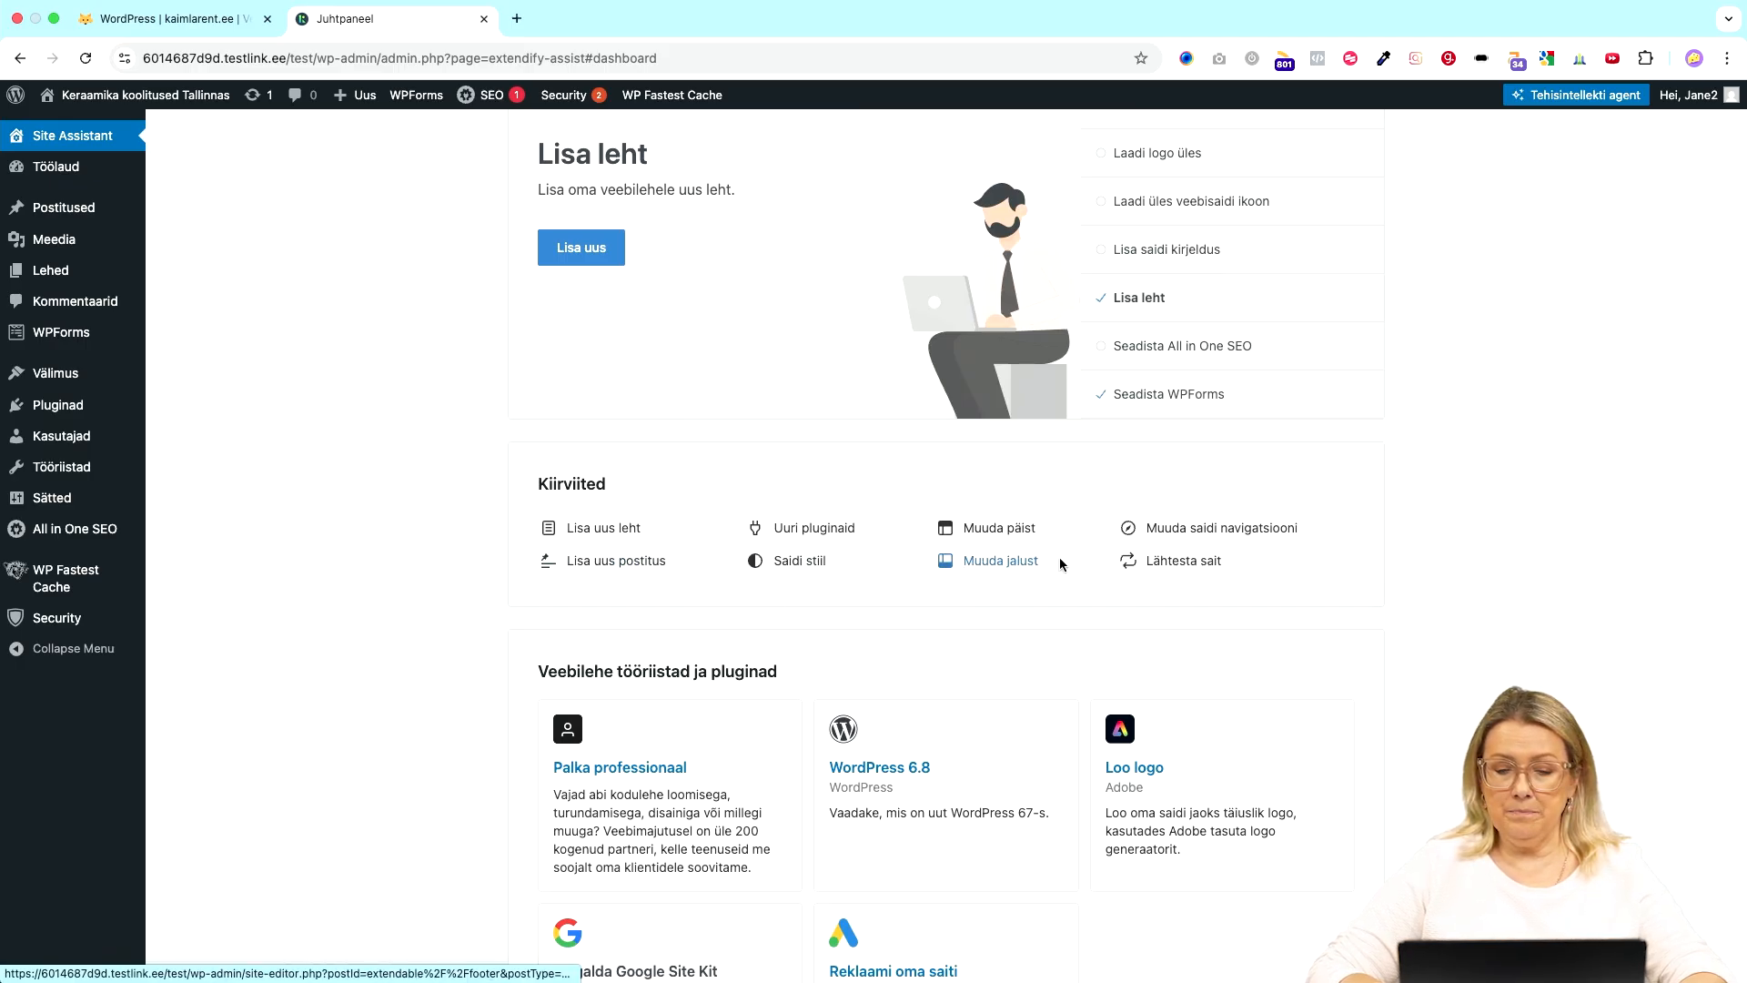
scroll(875, 606, "down", 3)
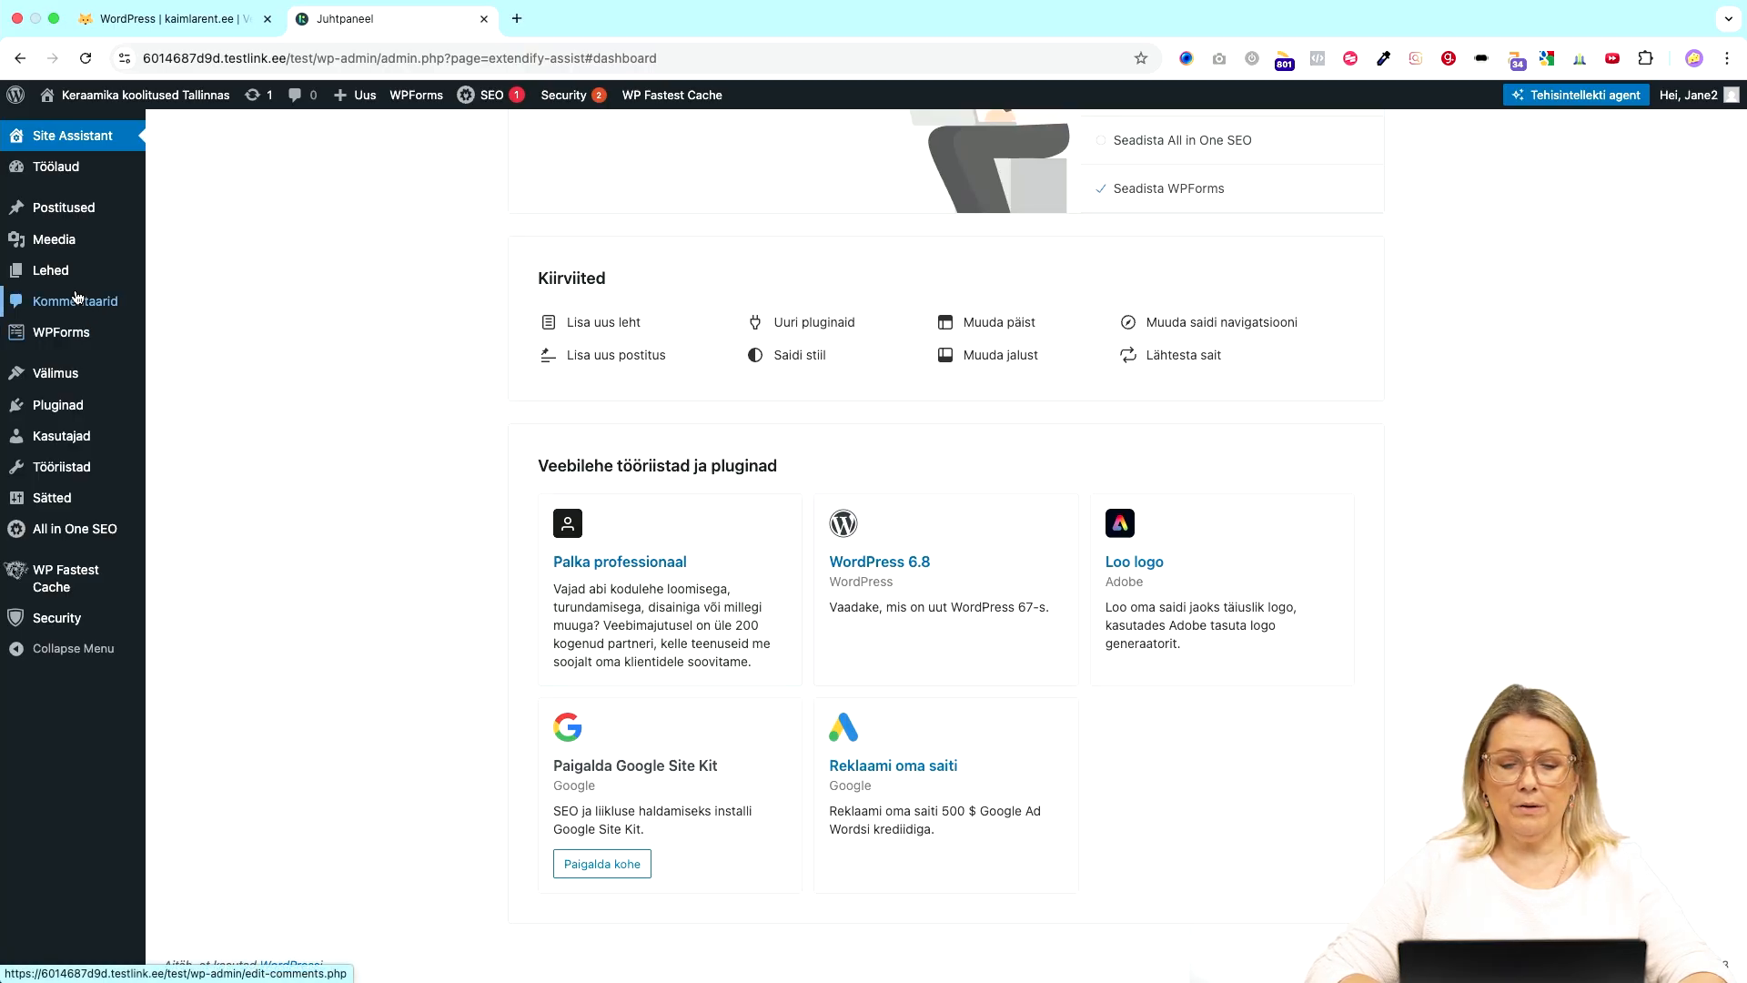
mouse_move(49, 279)
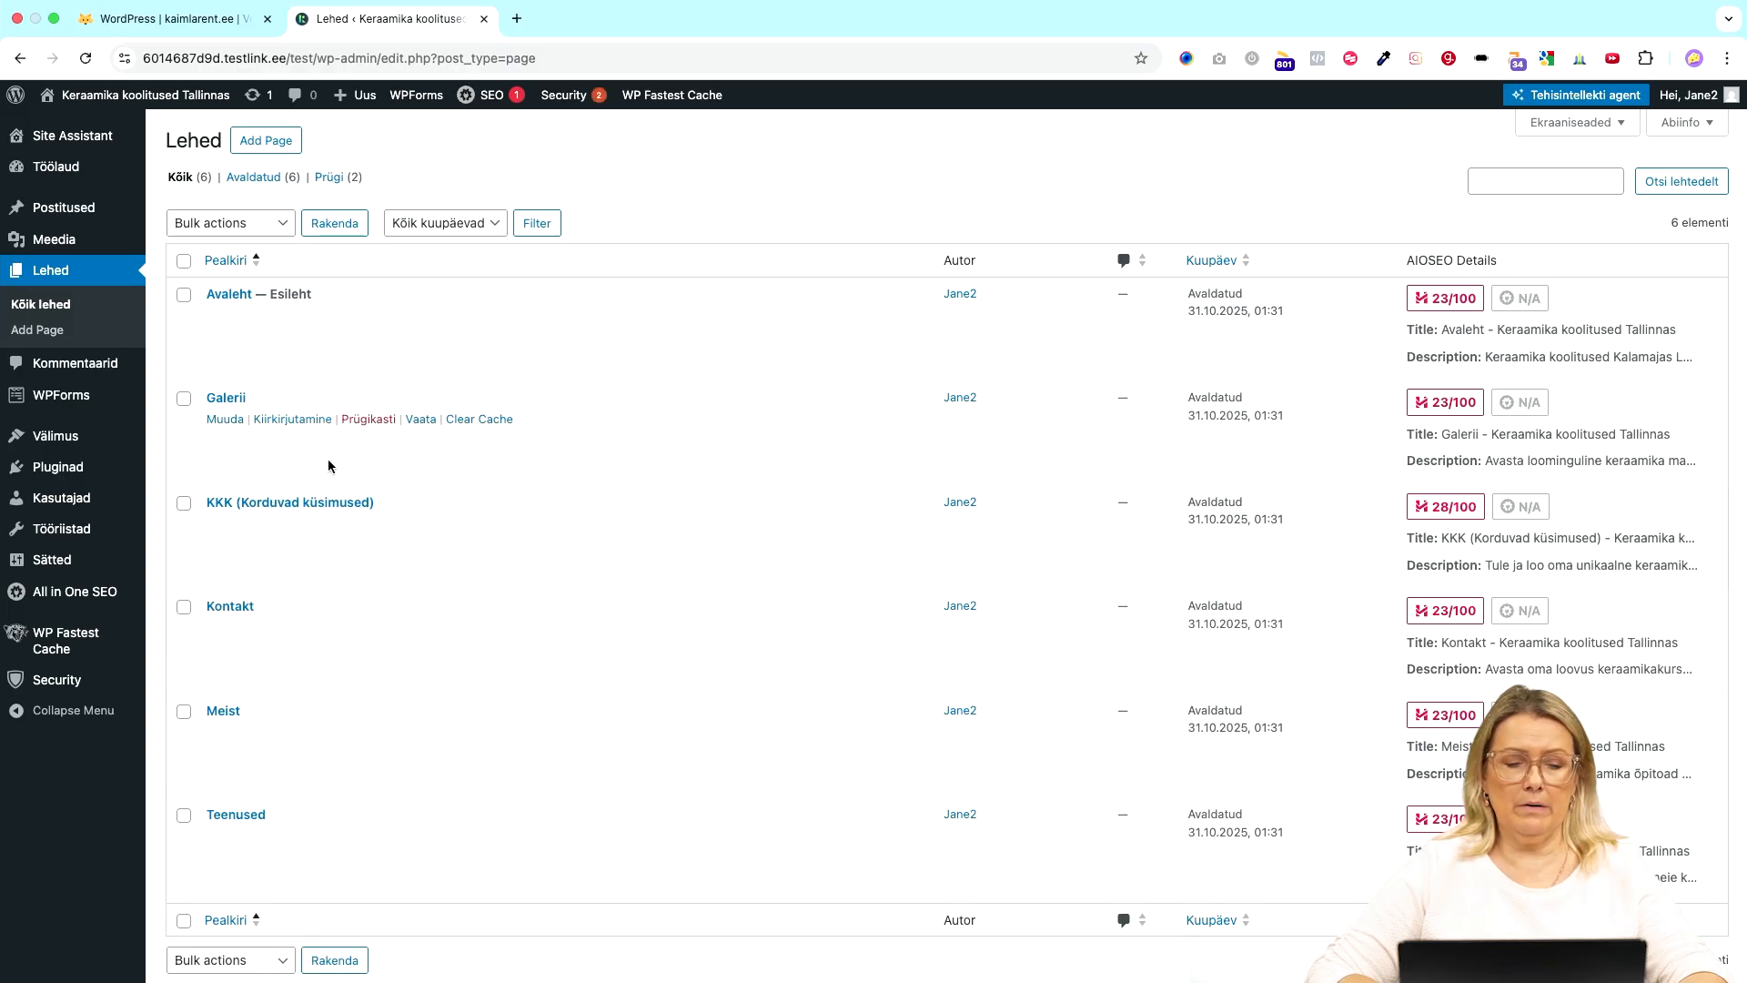
- Open the Avaleht homepage, close the AI tööriistad panel, and select the title heading
scroll(328, 466, "down", 1)
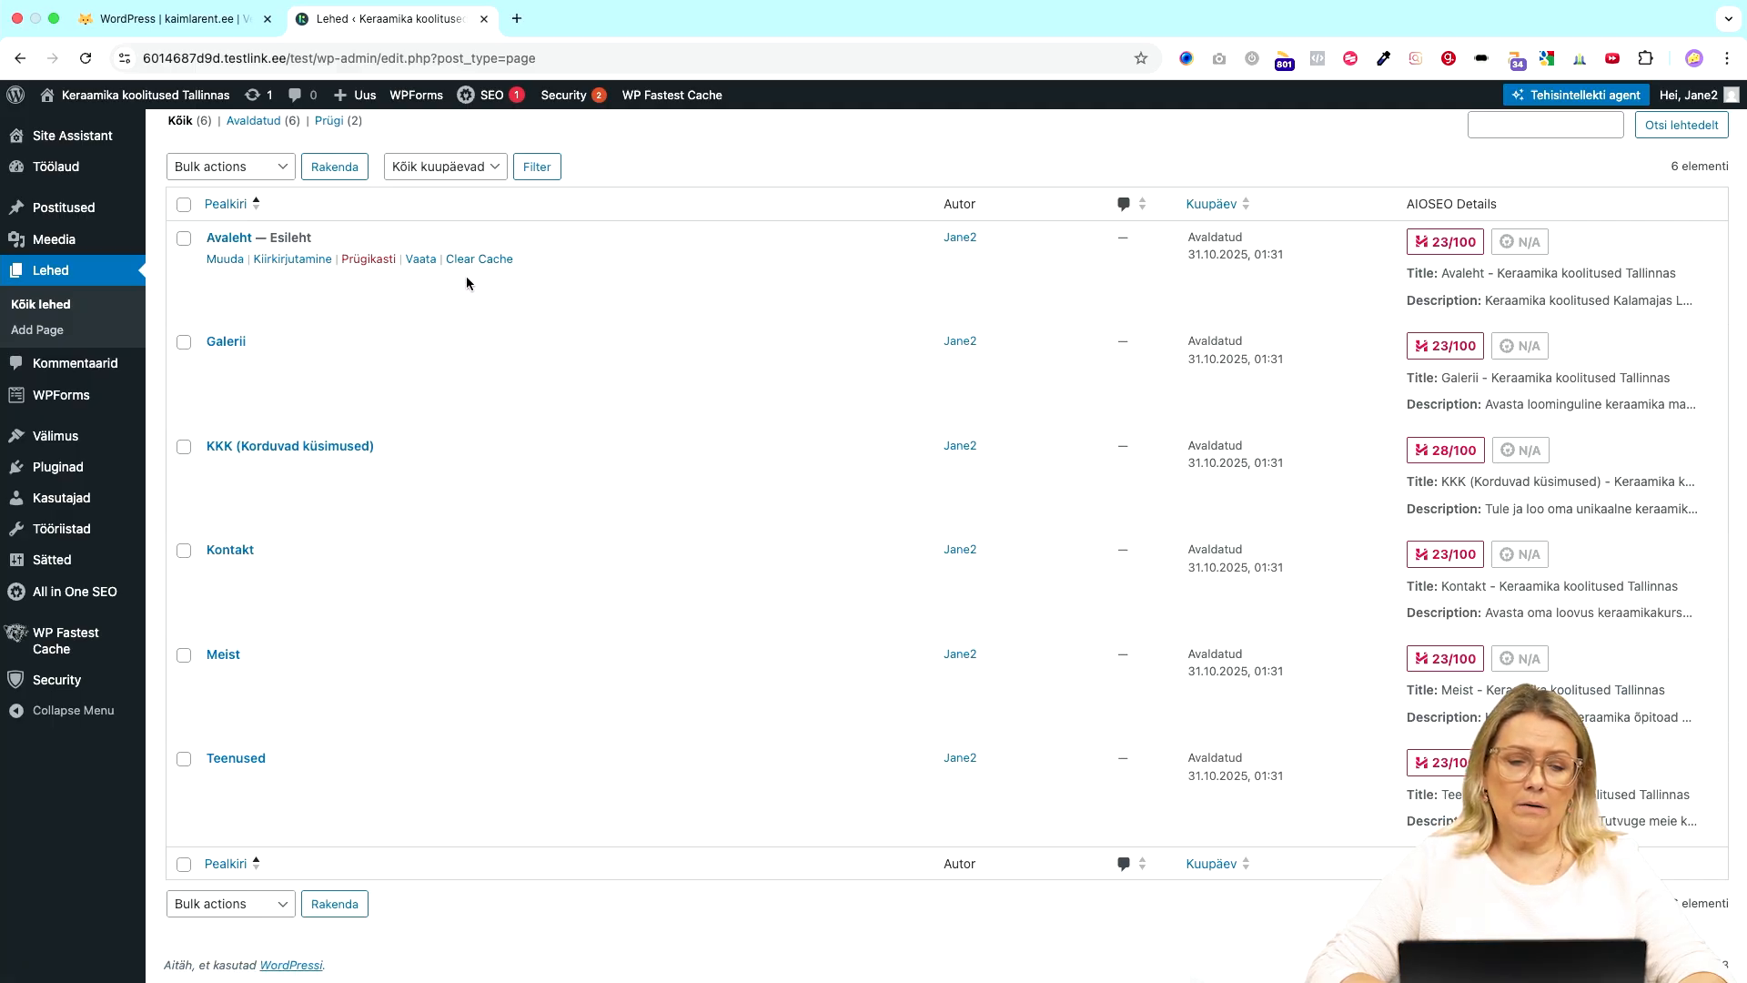
left_click(224, 259)
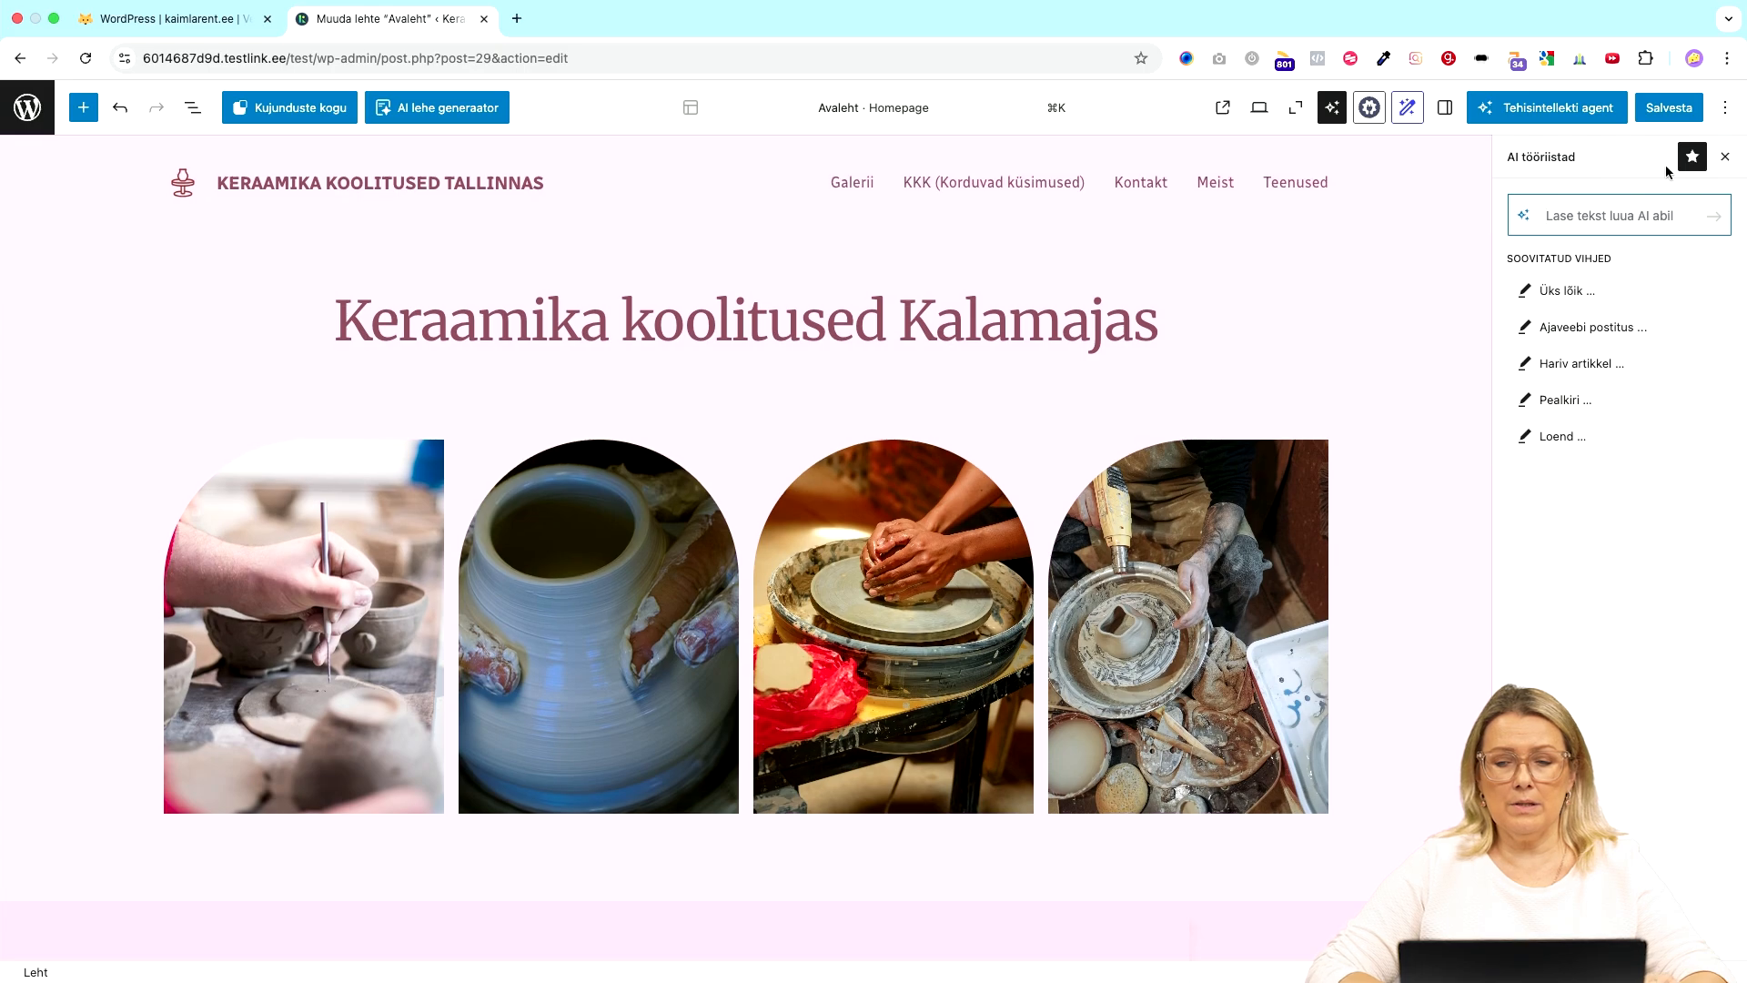
left_click(1725, 156)
left_click(1163, 314)
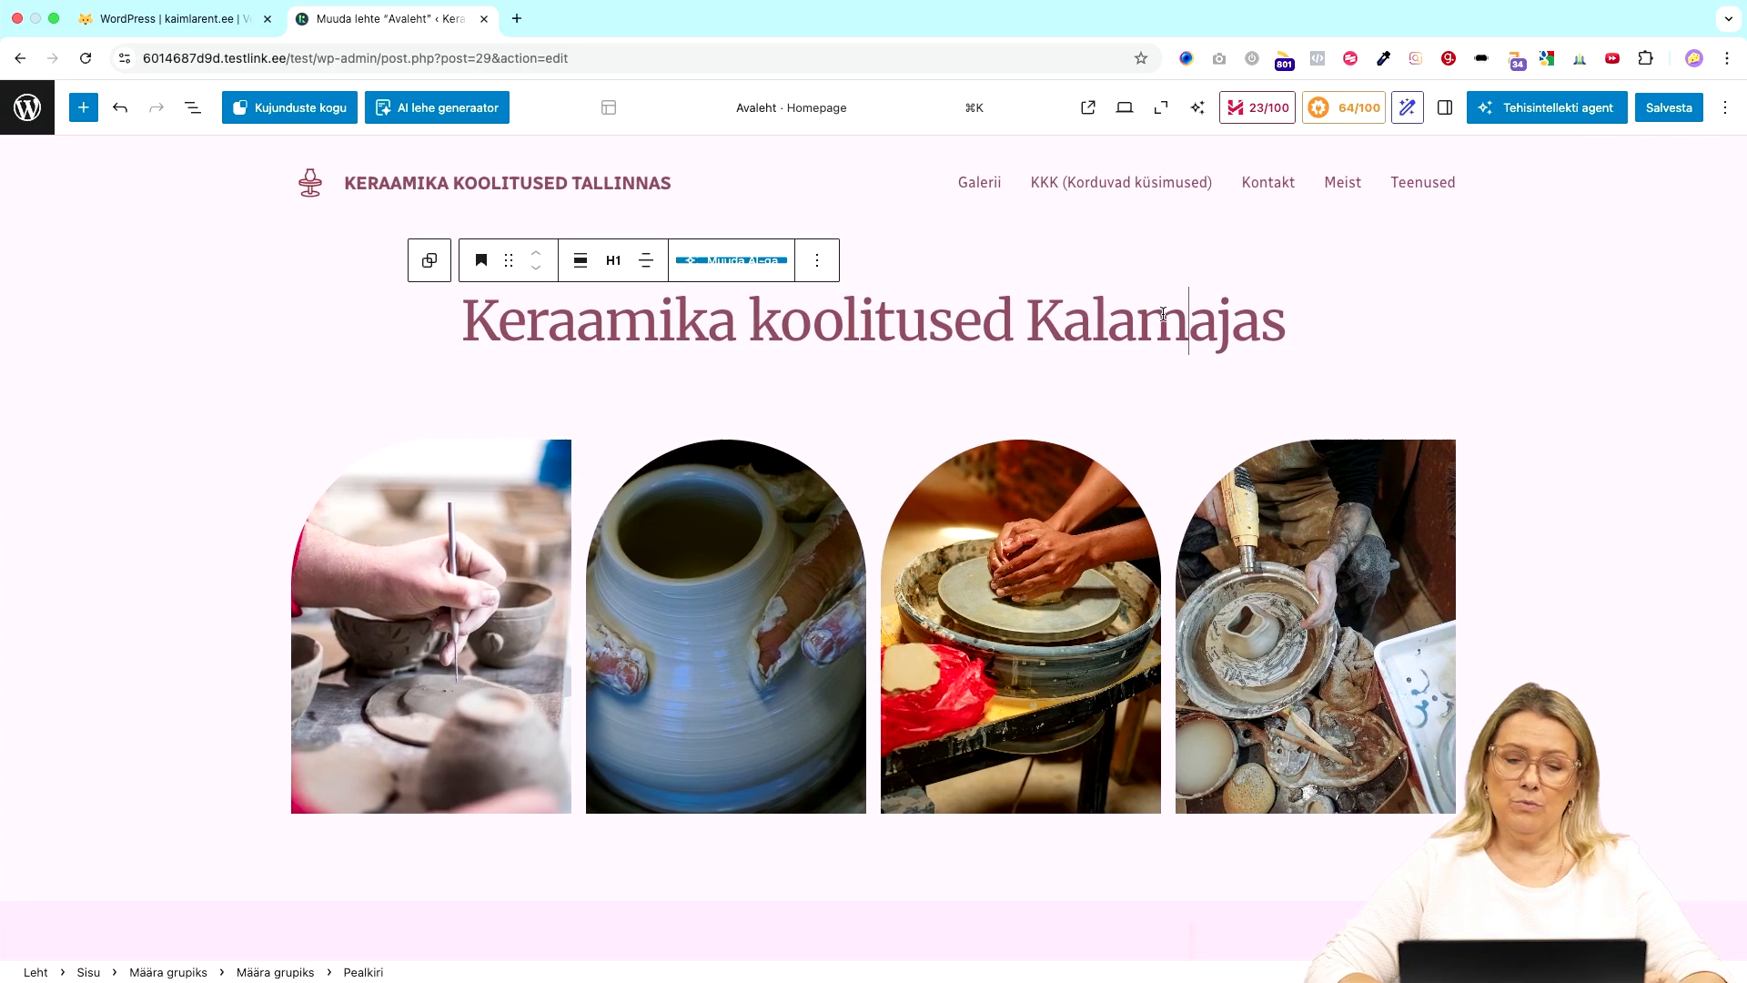
- Select each of the four gallery images in turn and glance at the pottery section below
scroll(1163, 314, "down", 3)
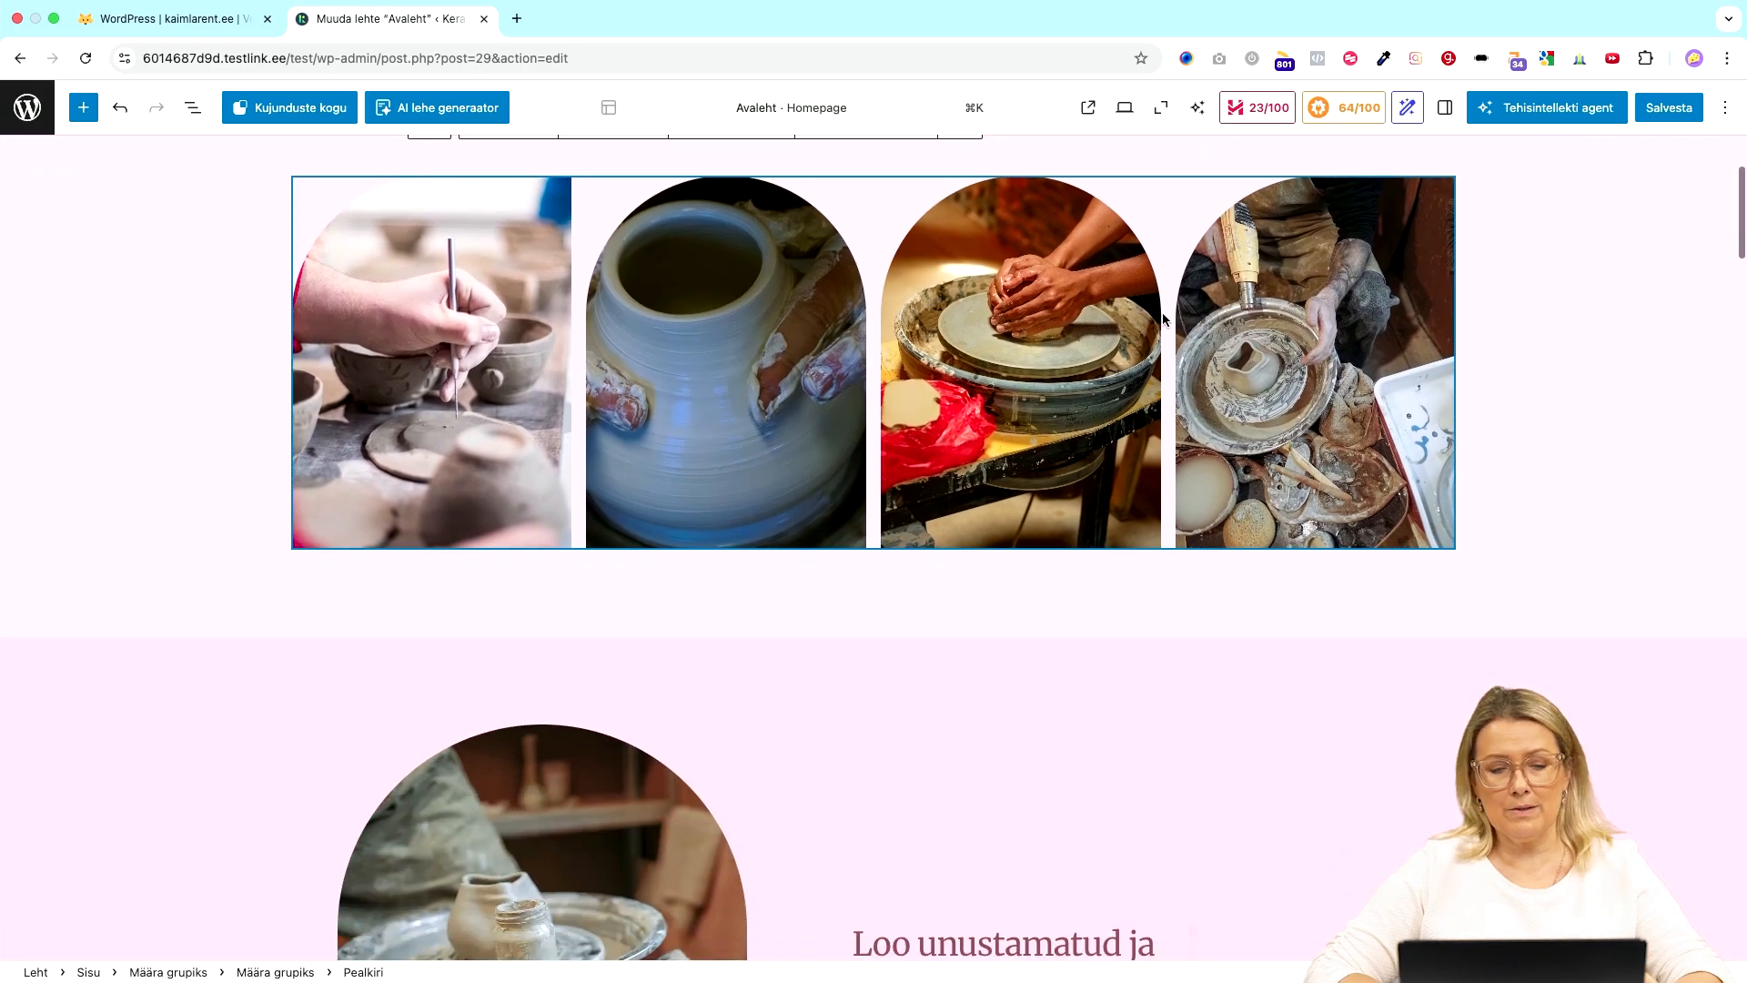
left_click(707, 392)
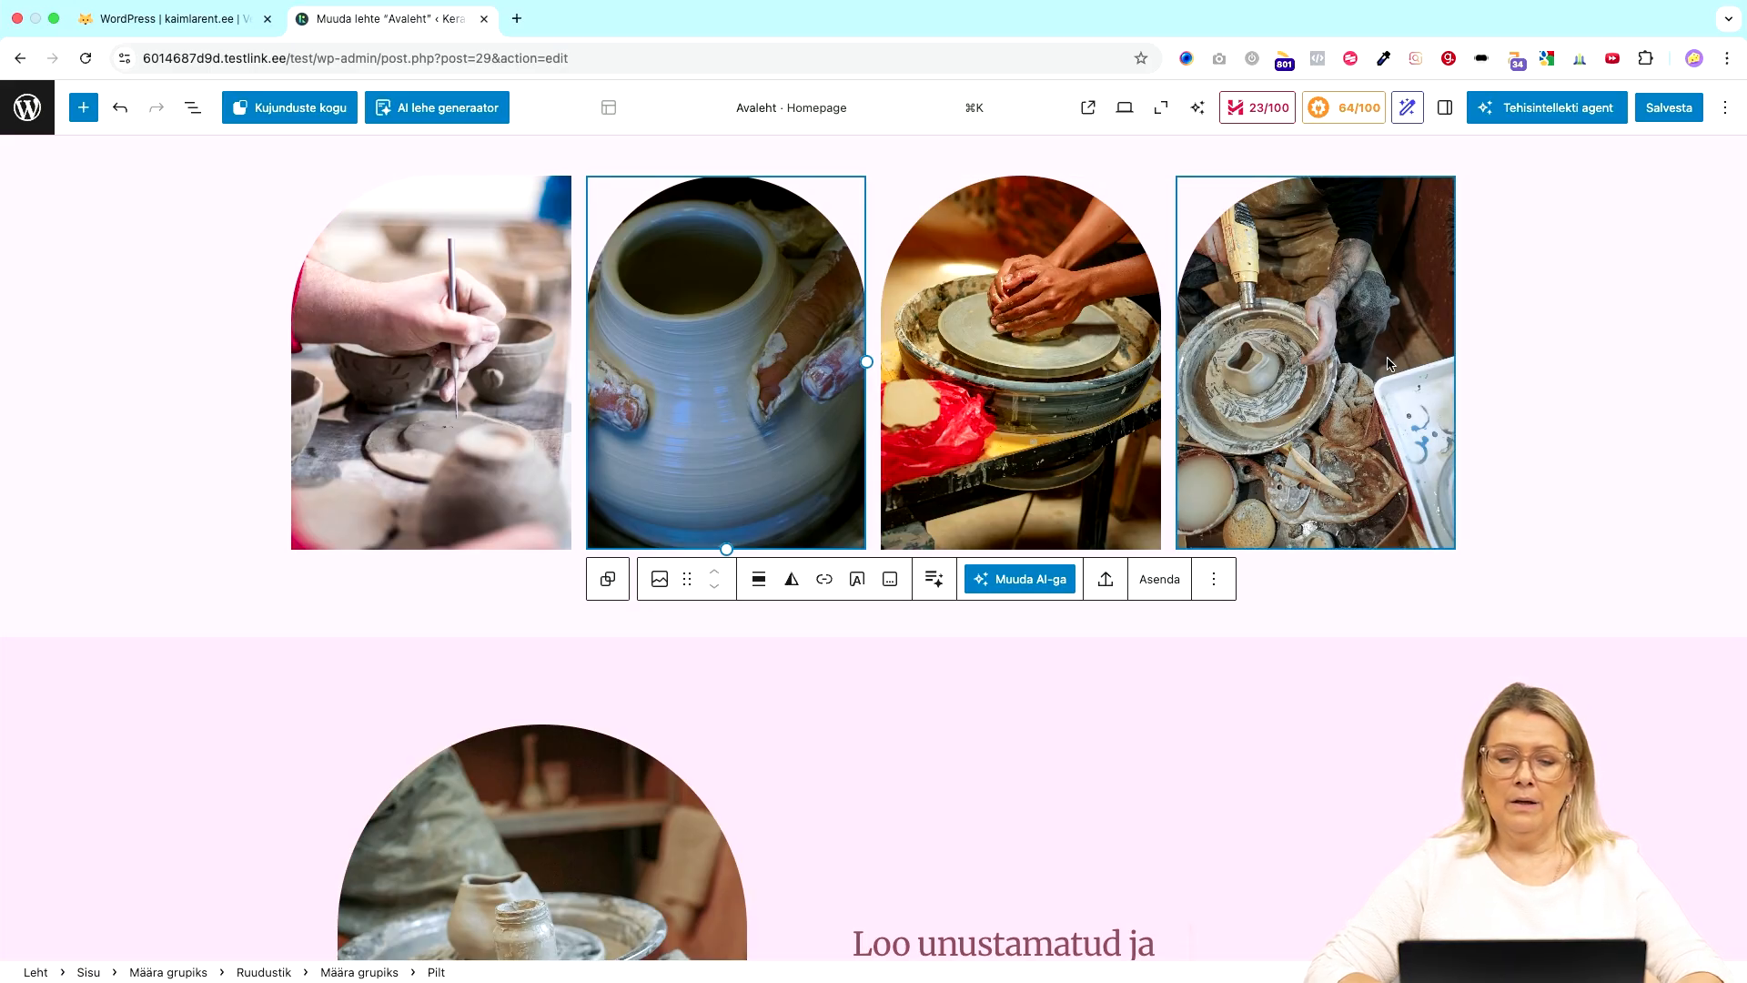
left_click(1219, 336)
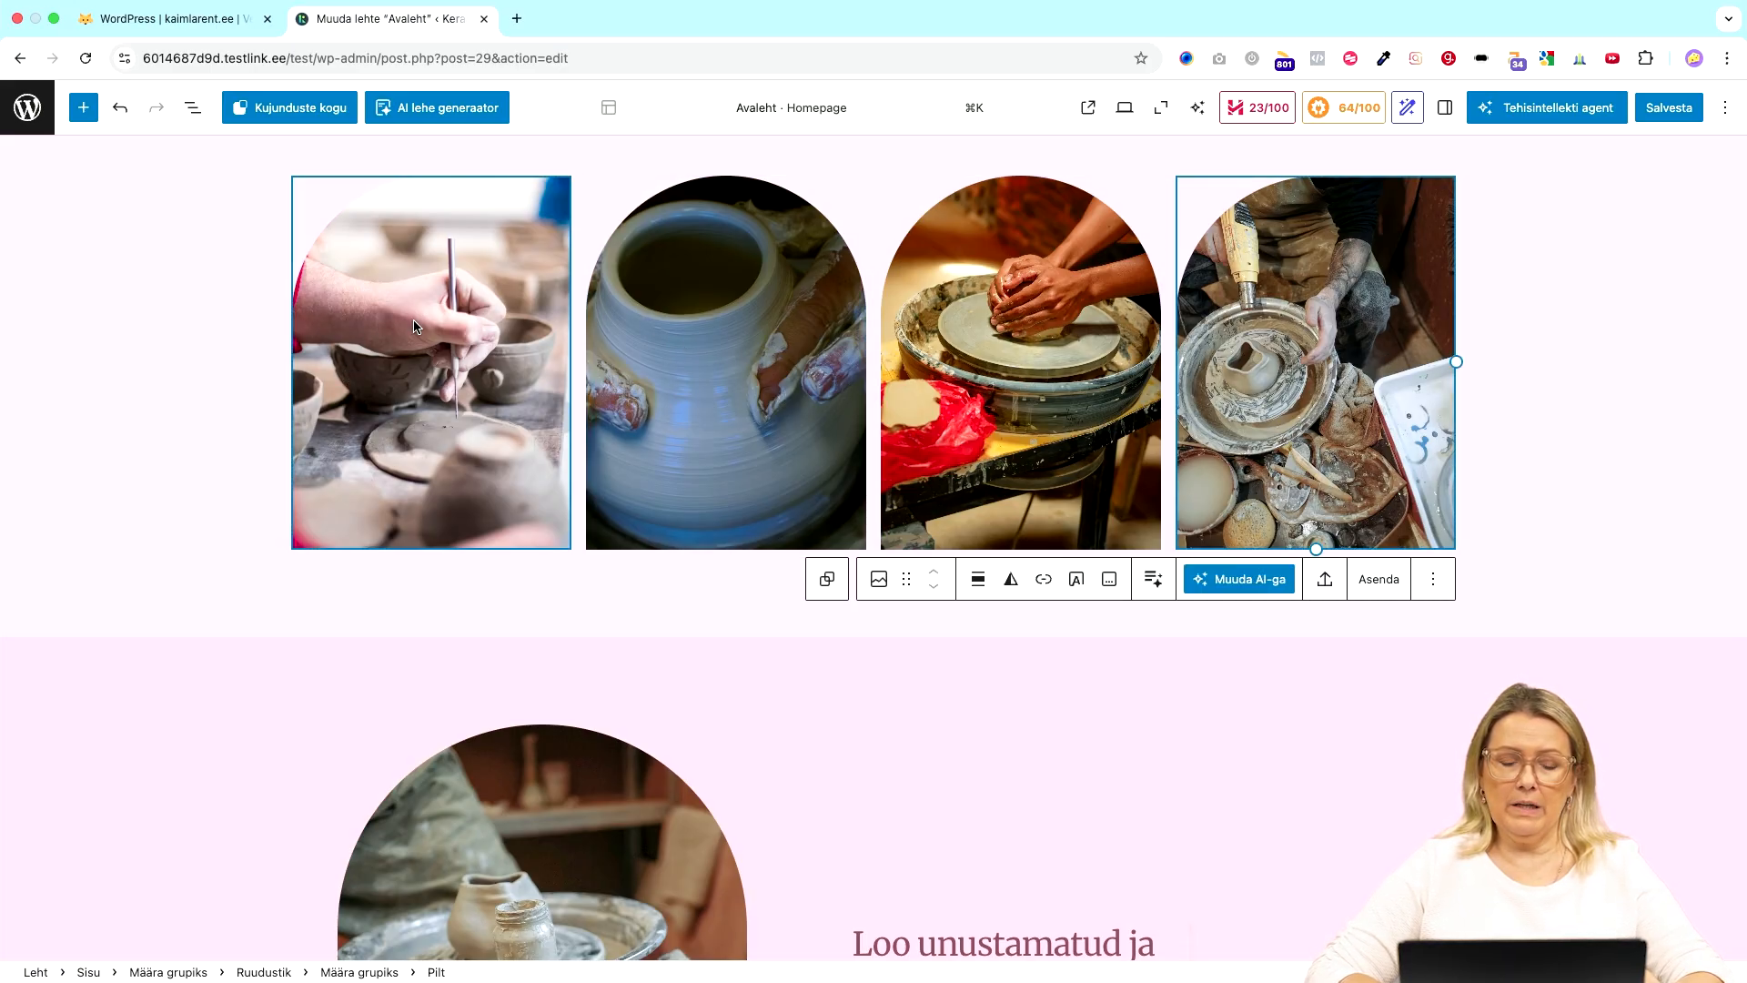
left_click(457, 344)
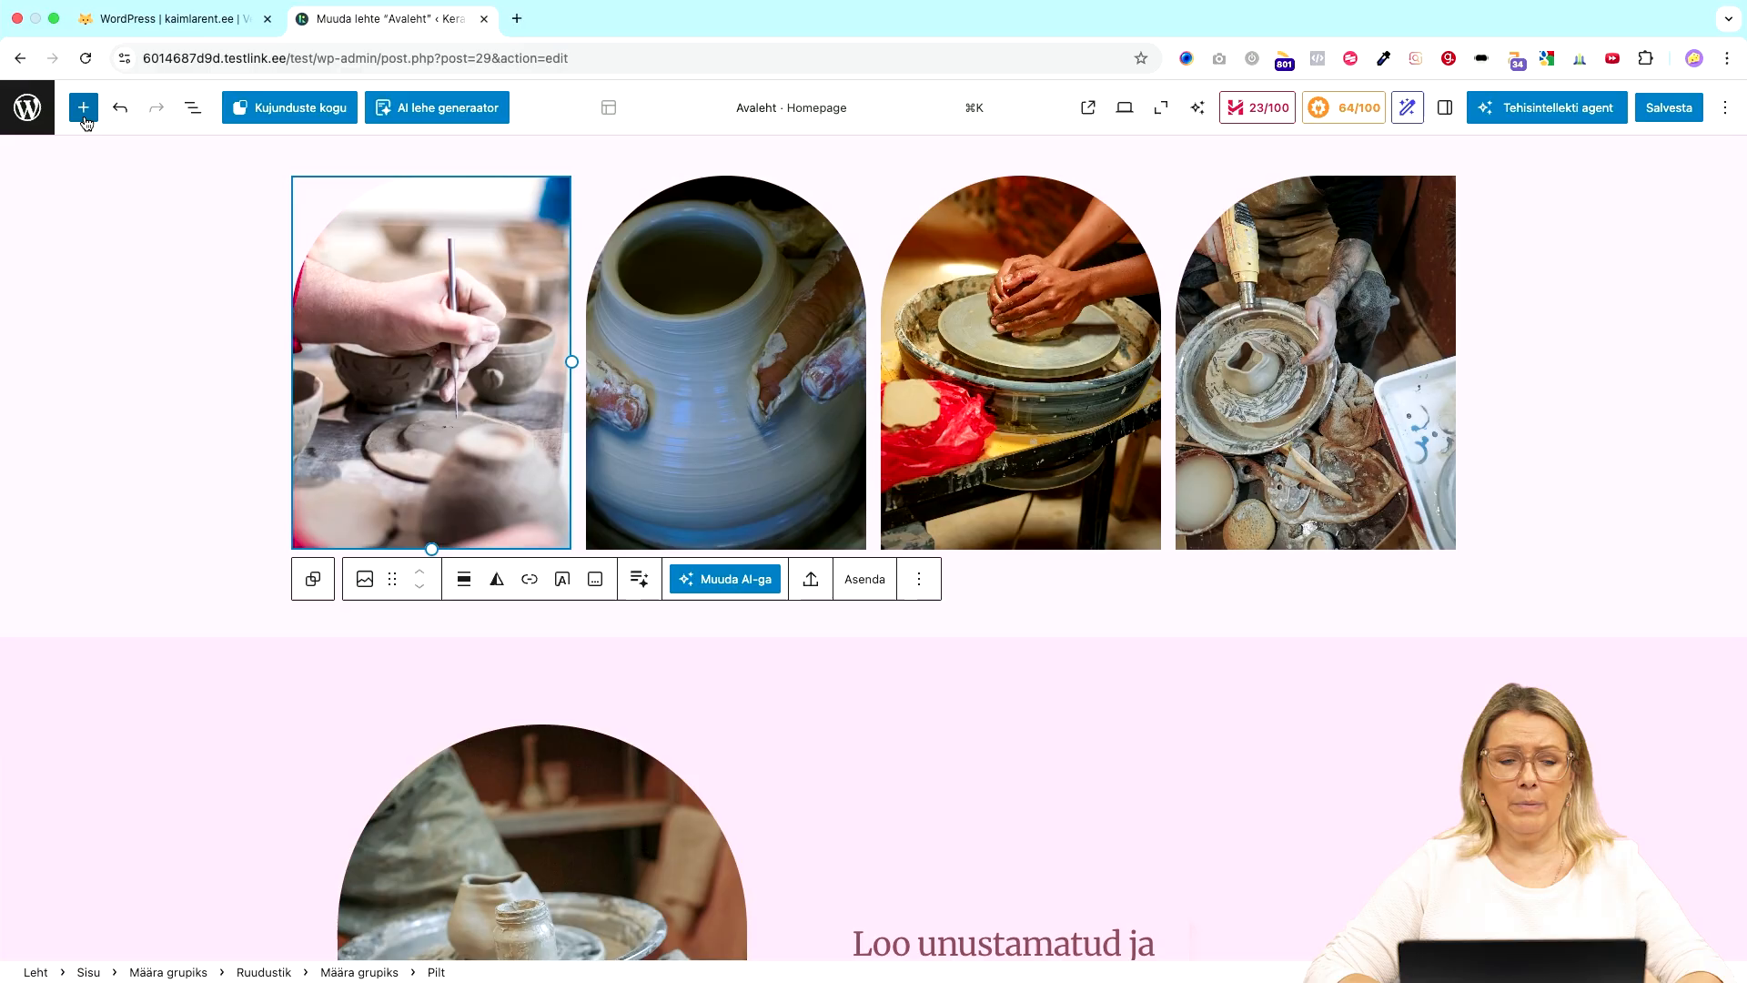
left_click(718, 363)
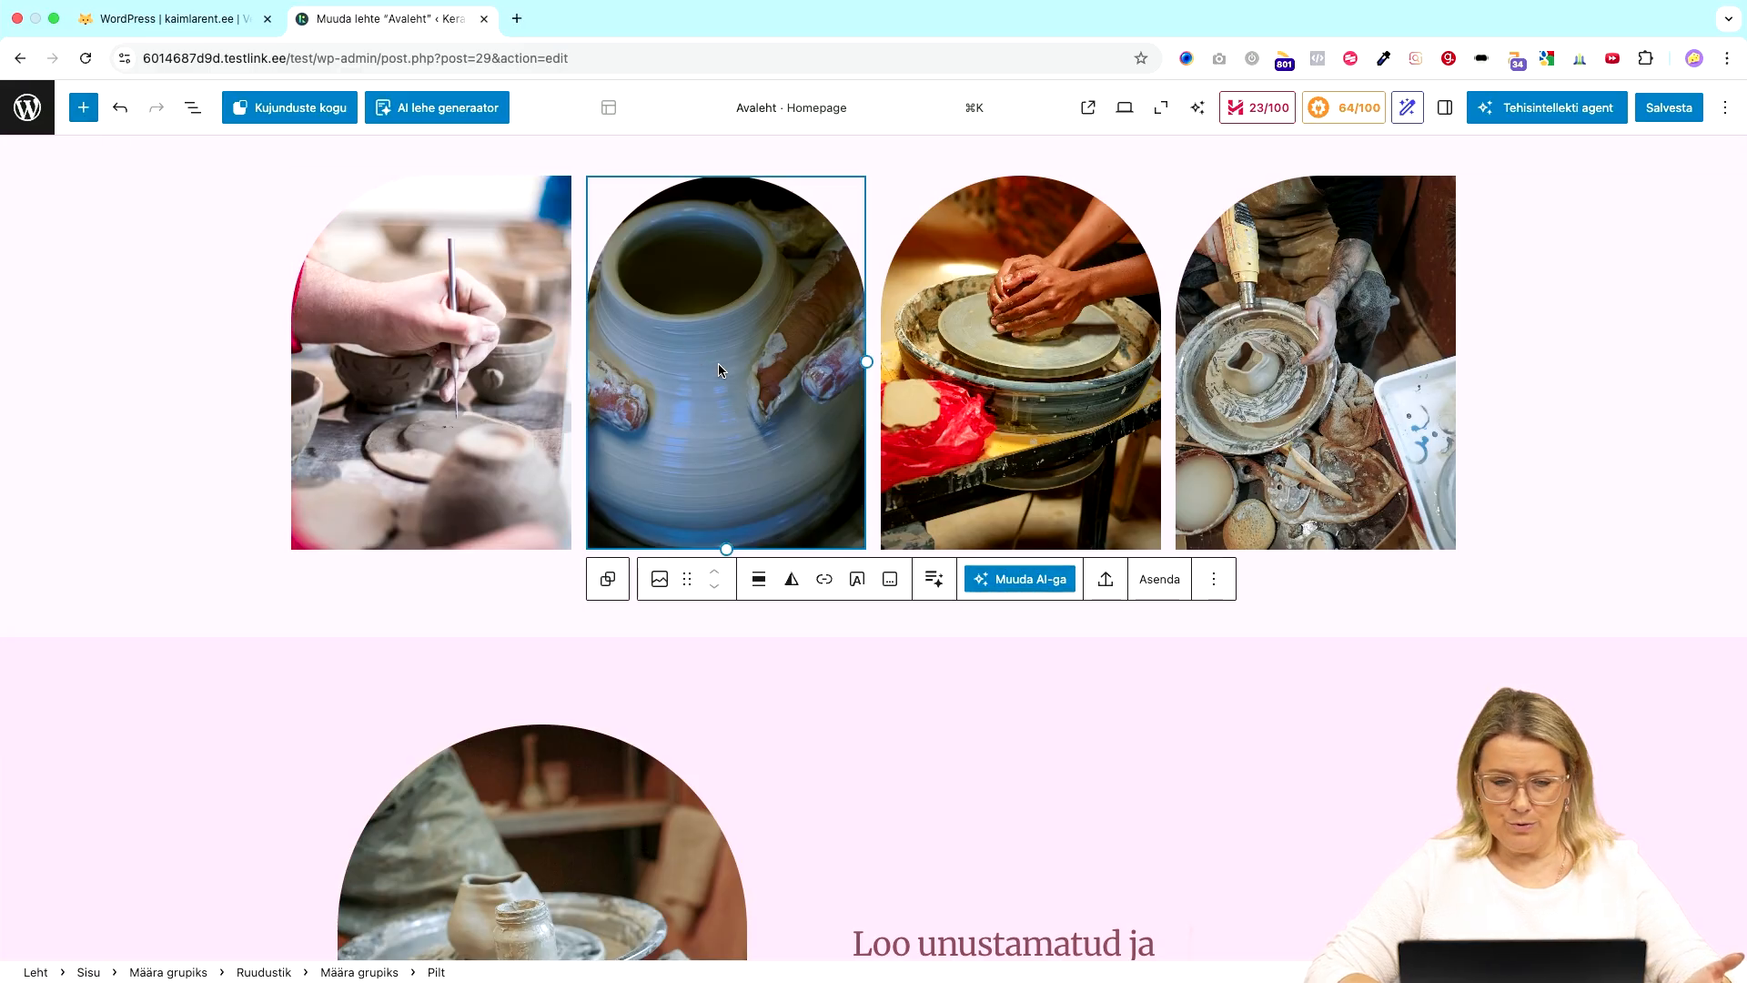
left_click(461, 351)
left_click(764, 371)
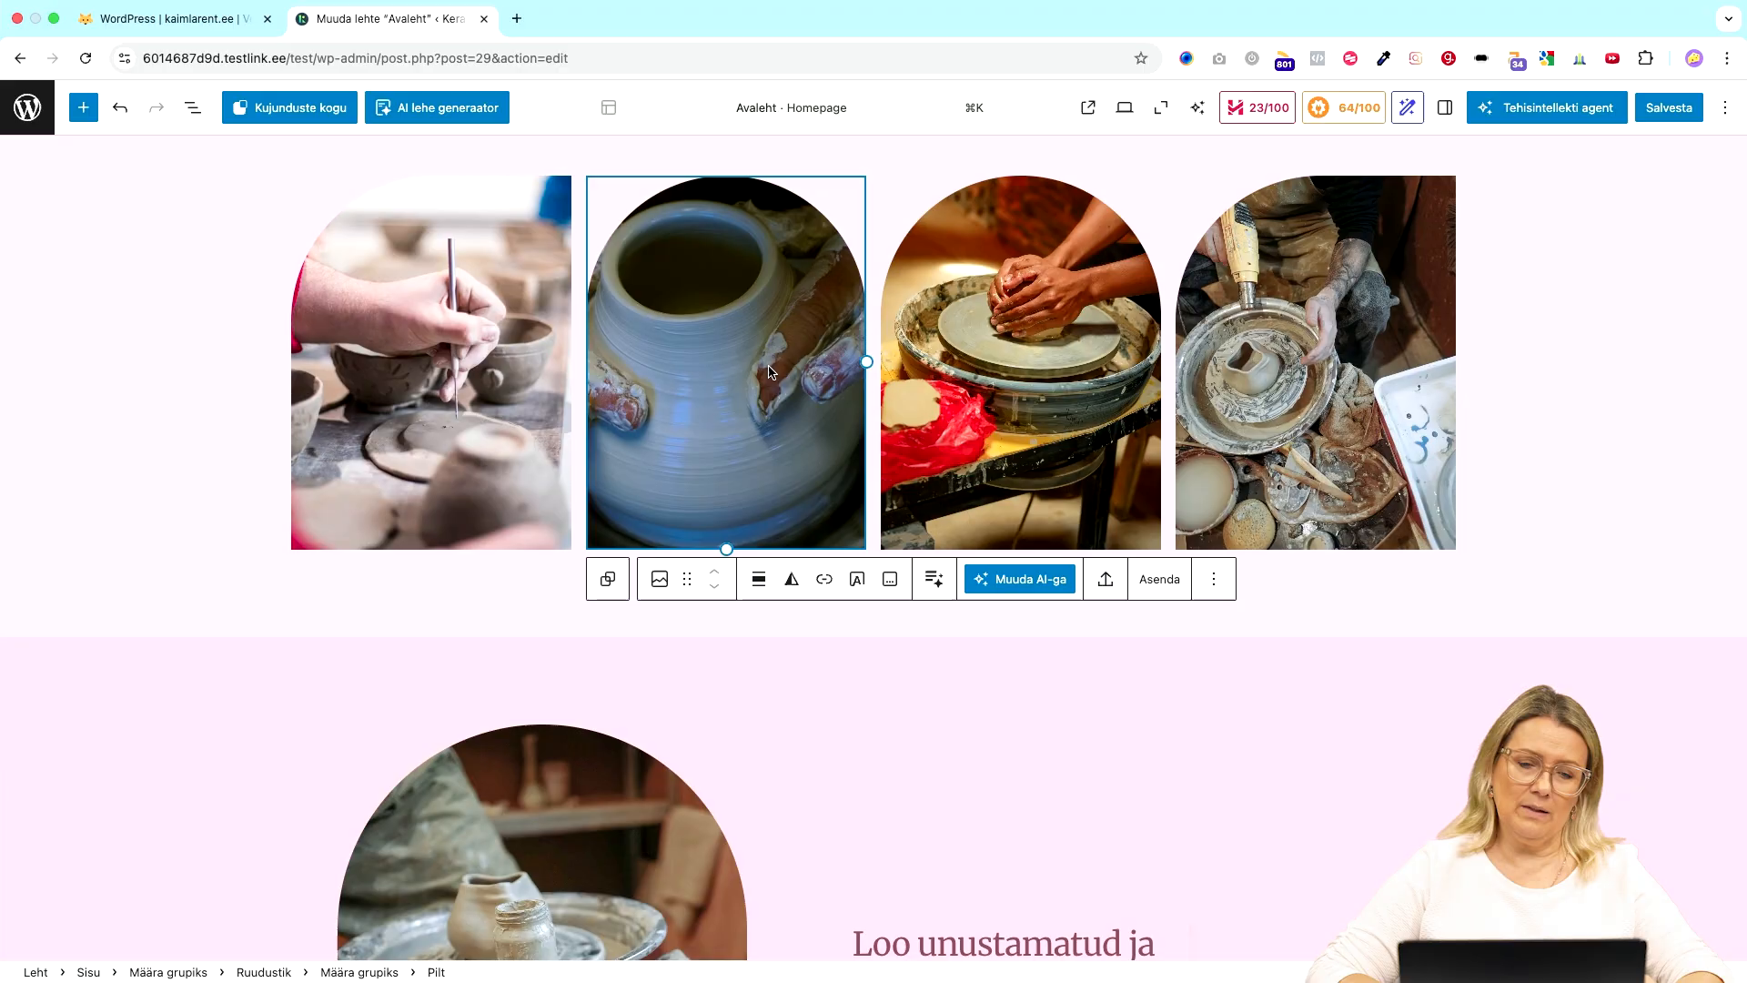
left_click(1054, 389)
left_click(1354, 378)
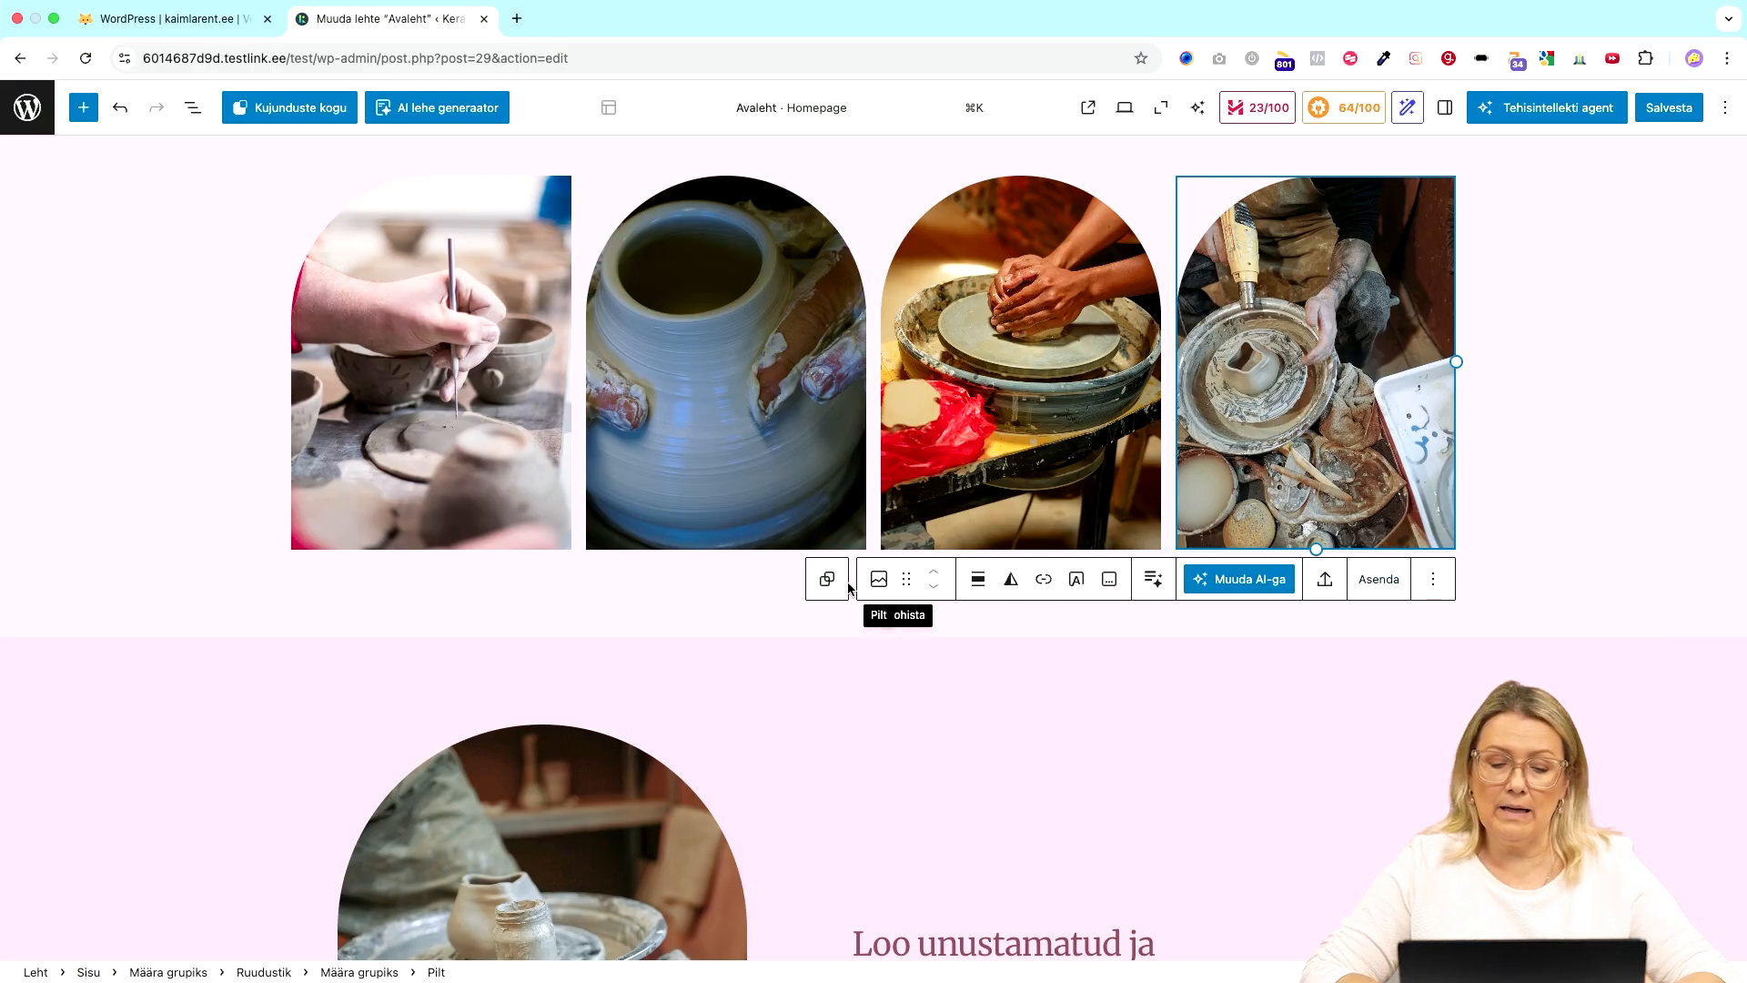
scroll(618, 645, "down", 6)
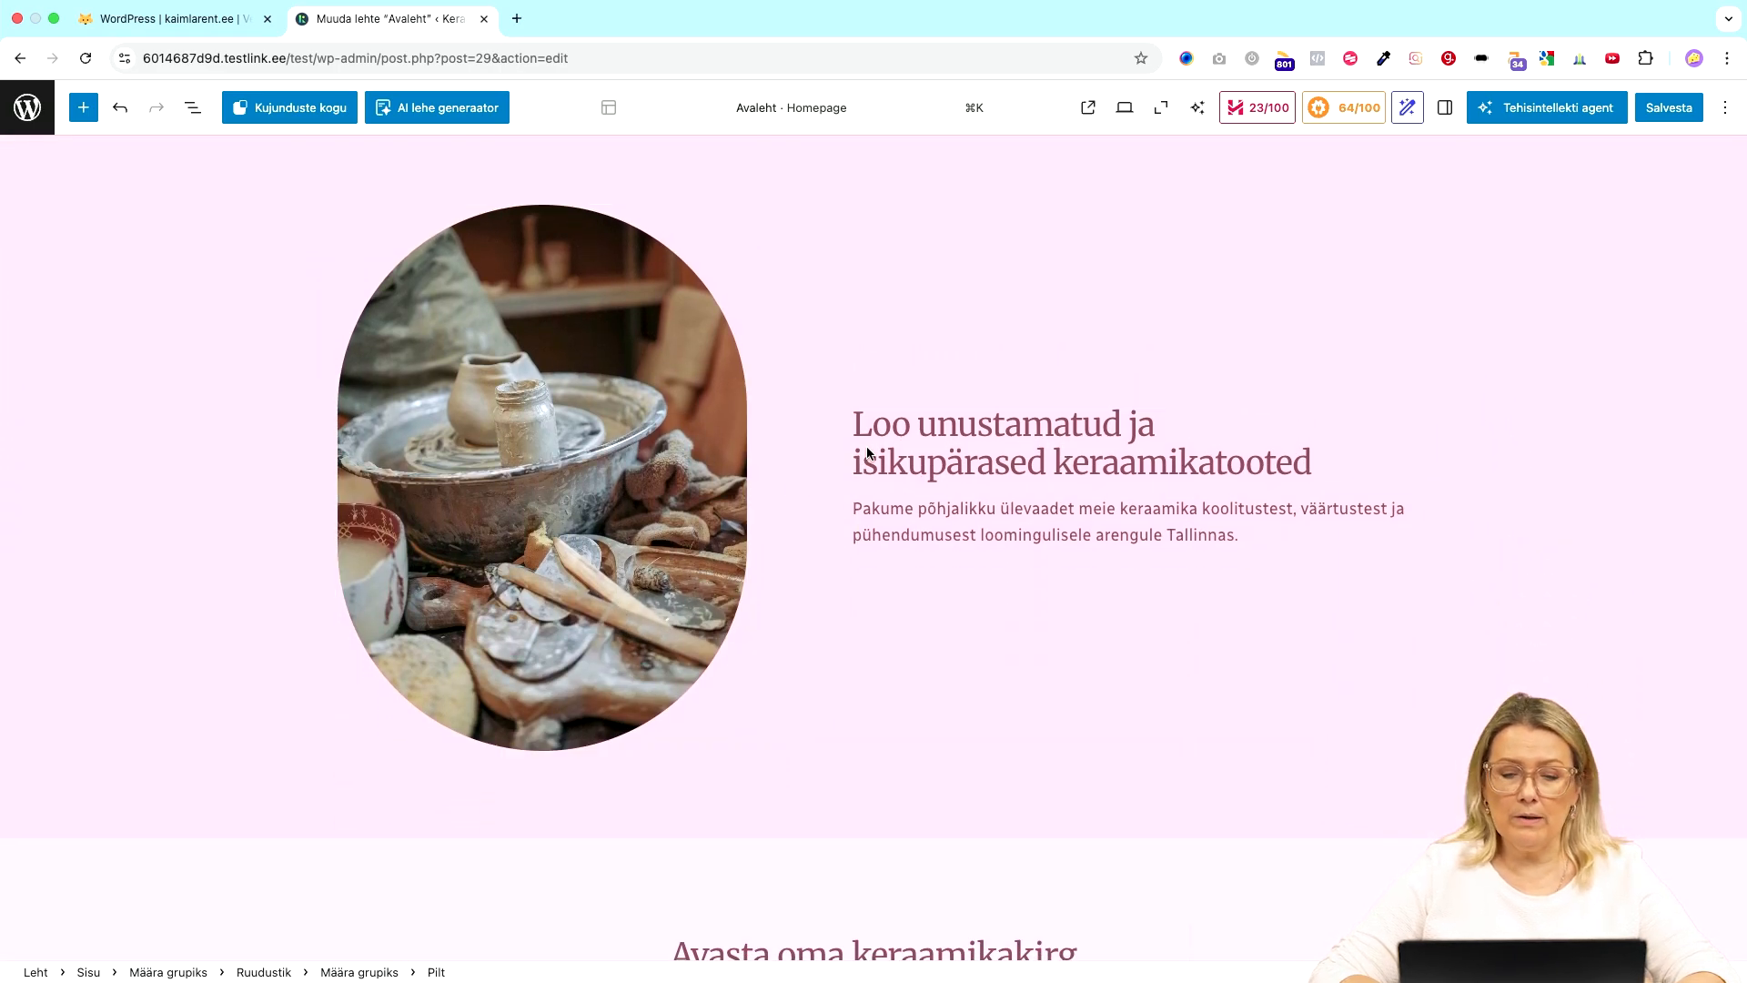
scroll(1122, 406, "up", 1)
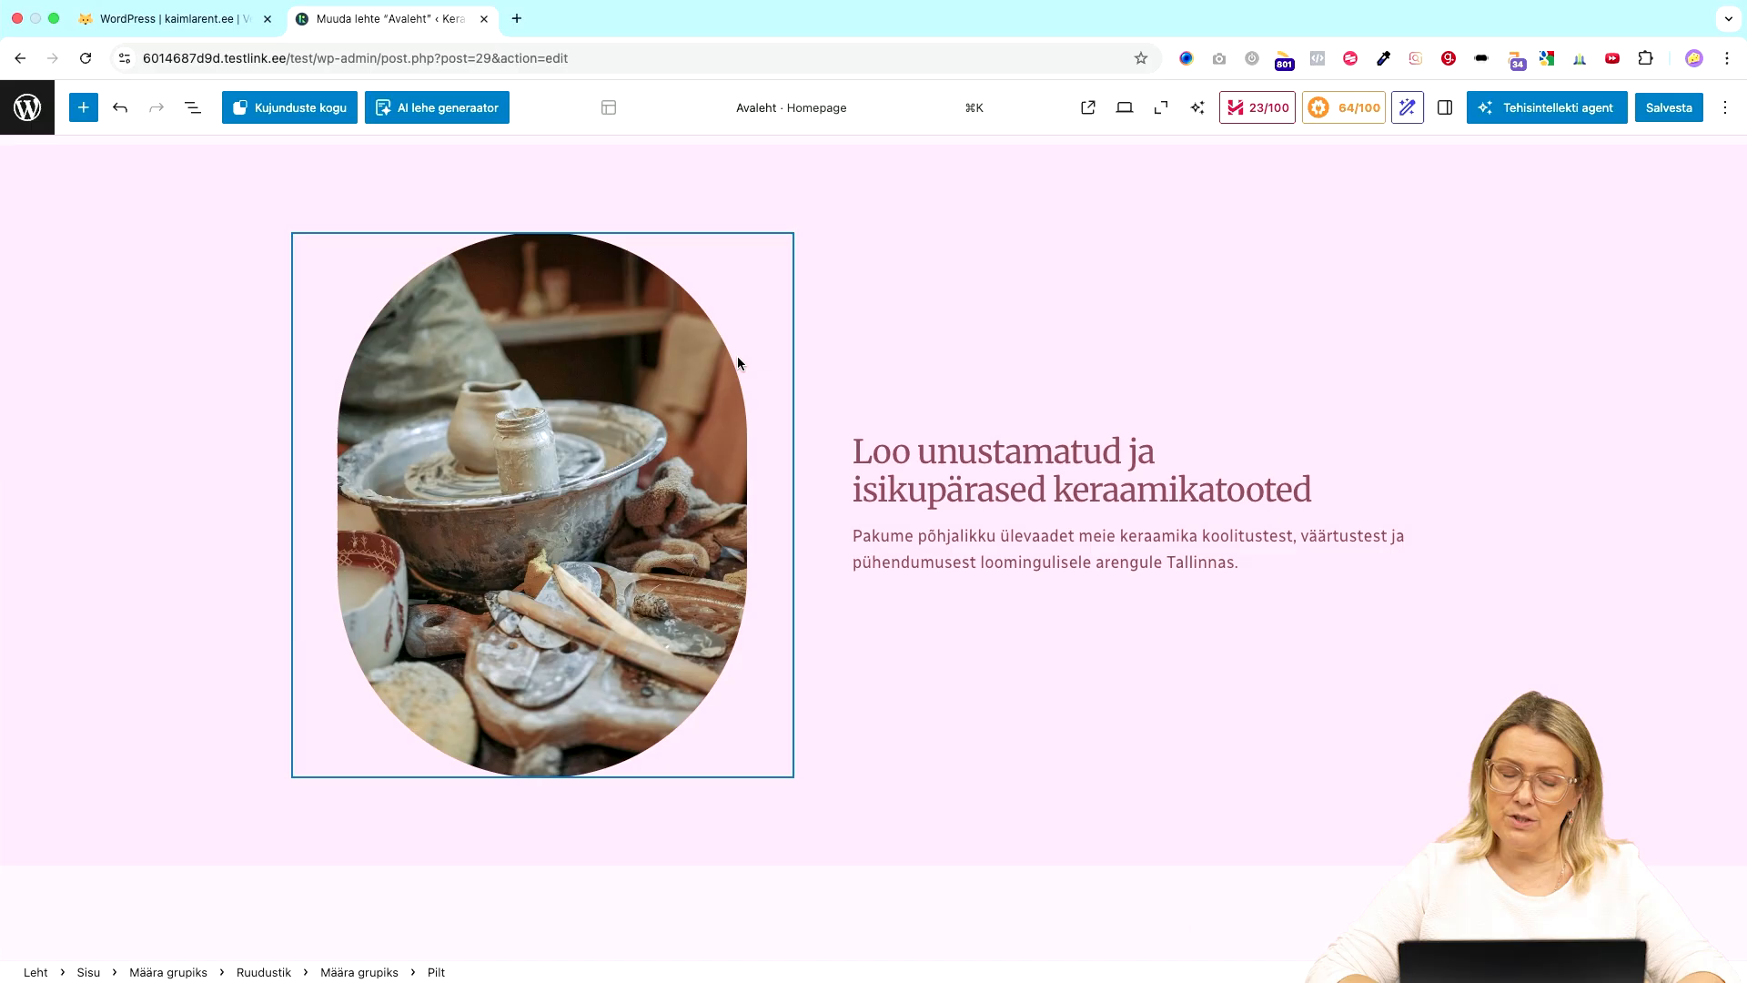
- Browse the Plokid inserter list and drag a Tsitaat block under the 'Loo unustamatud…' heading
left_click(86, 109)
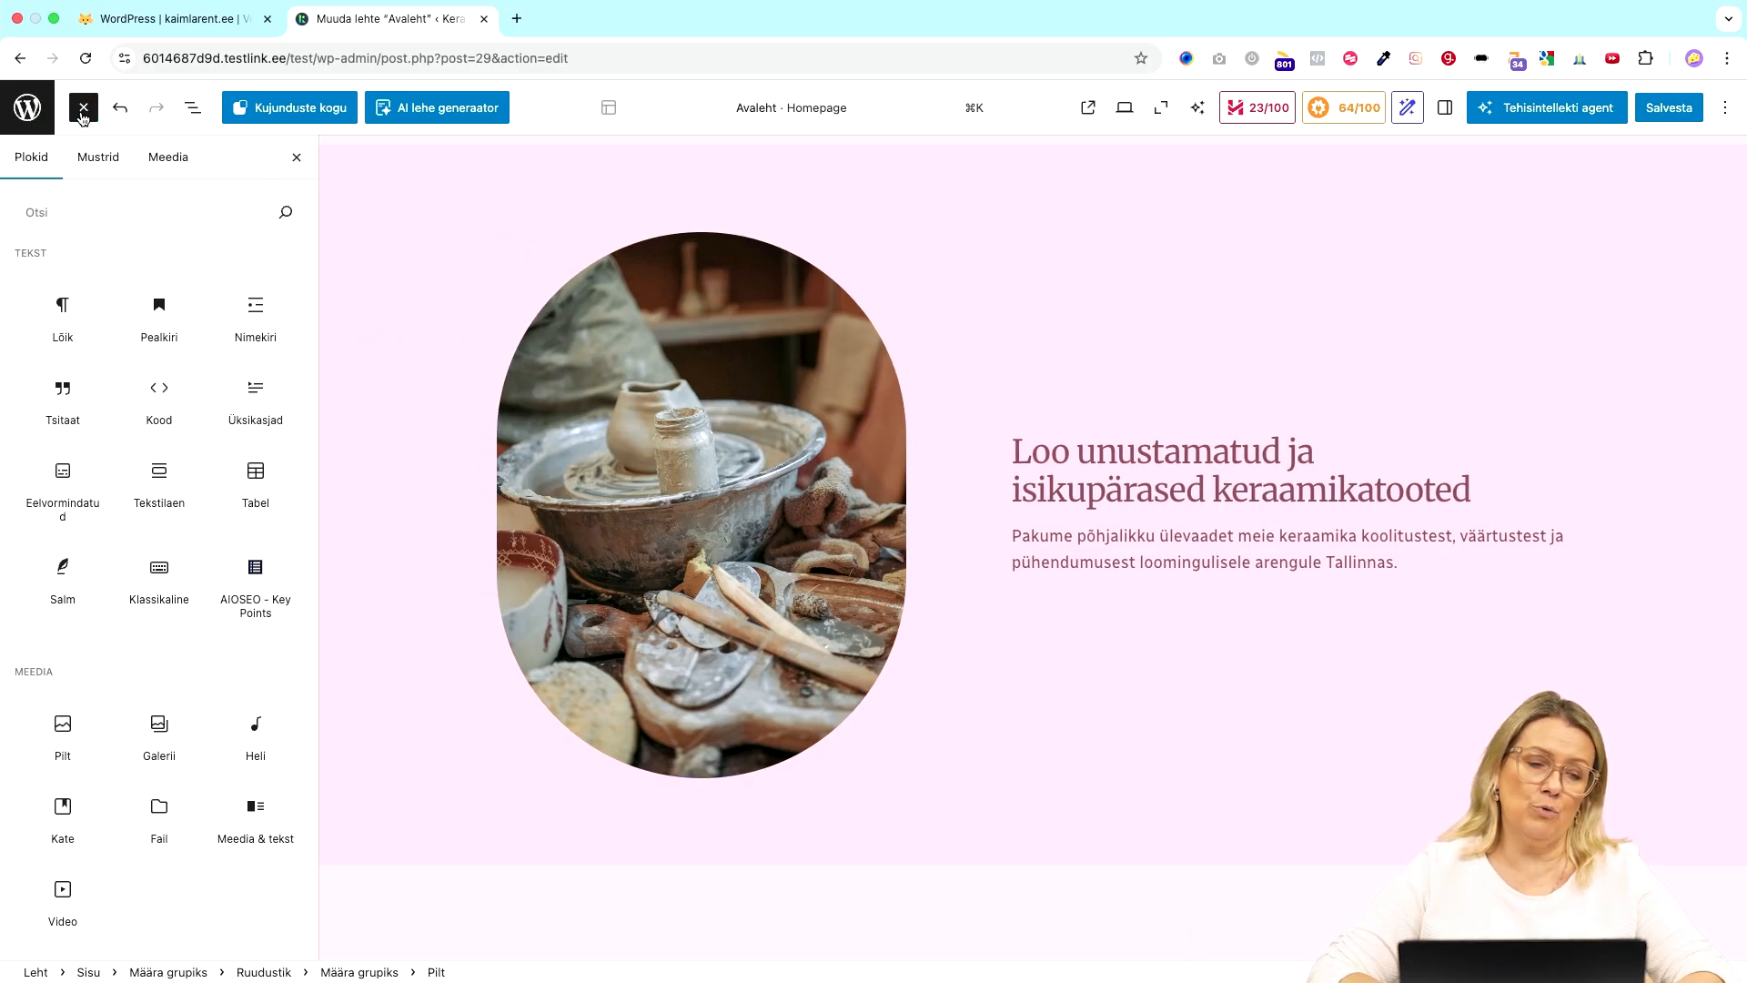
scroll(159, 401, "down", 5)
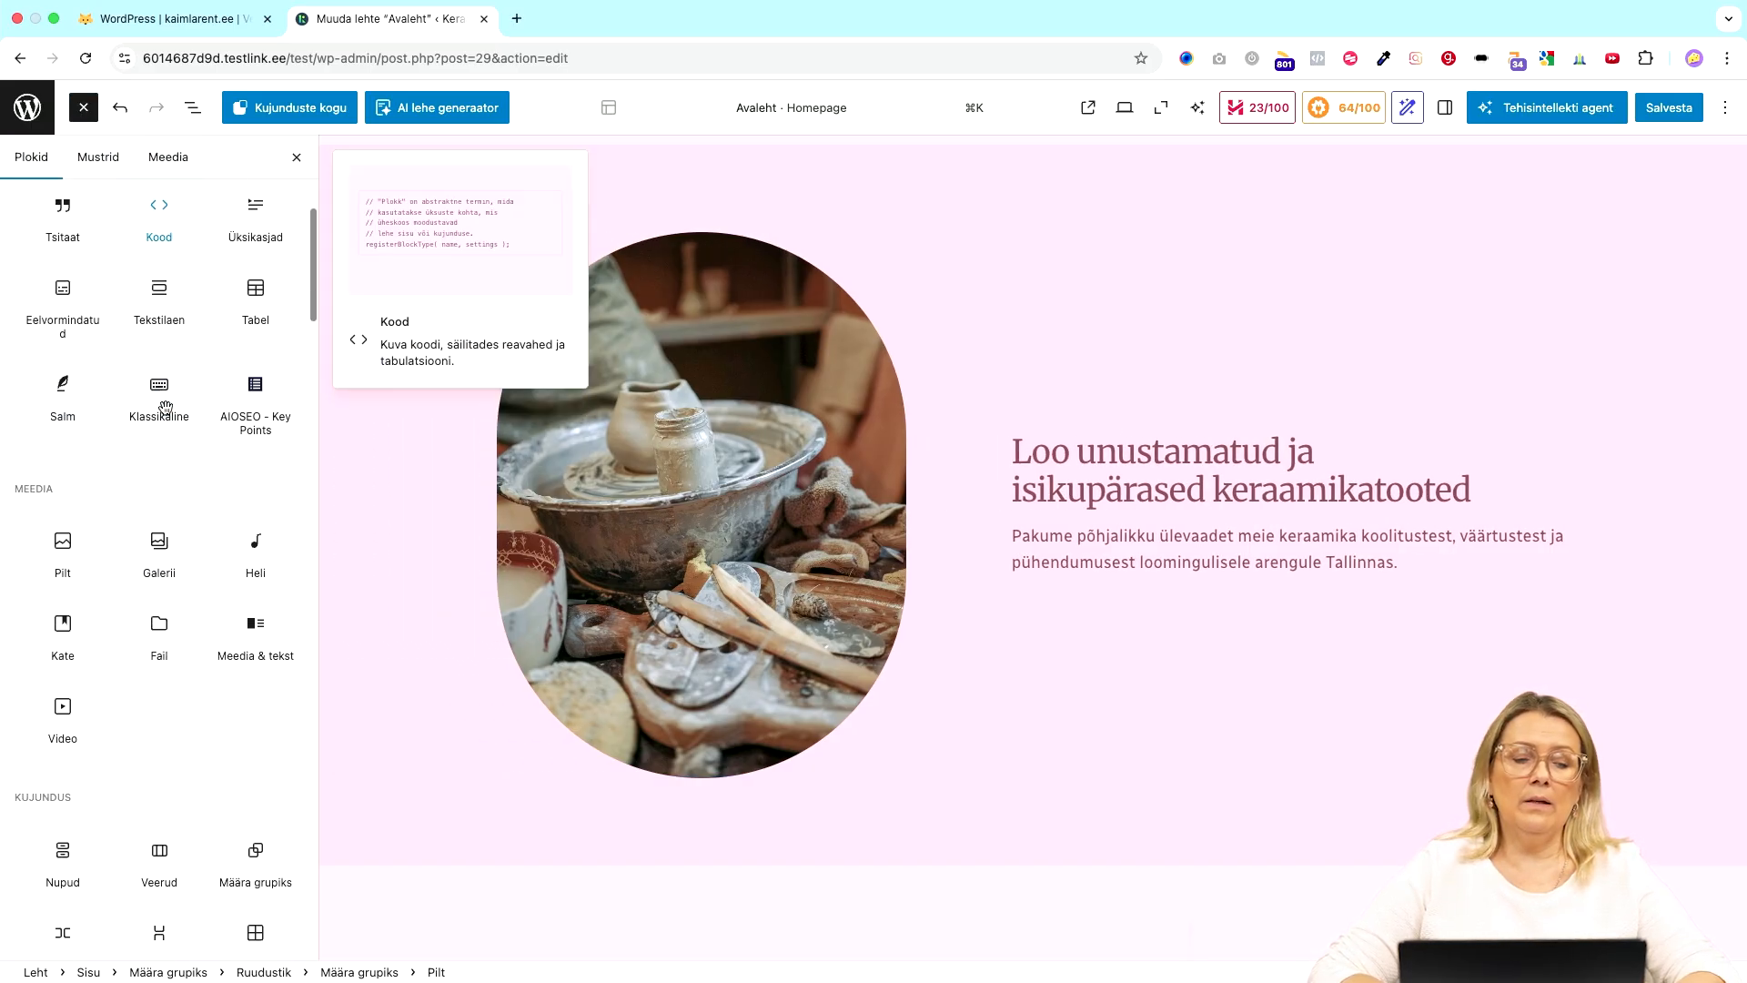
scroll(166, 410, "up", 4)
scroll(167, 405, "down", 5)
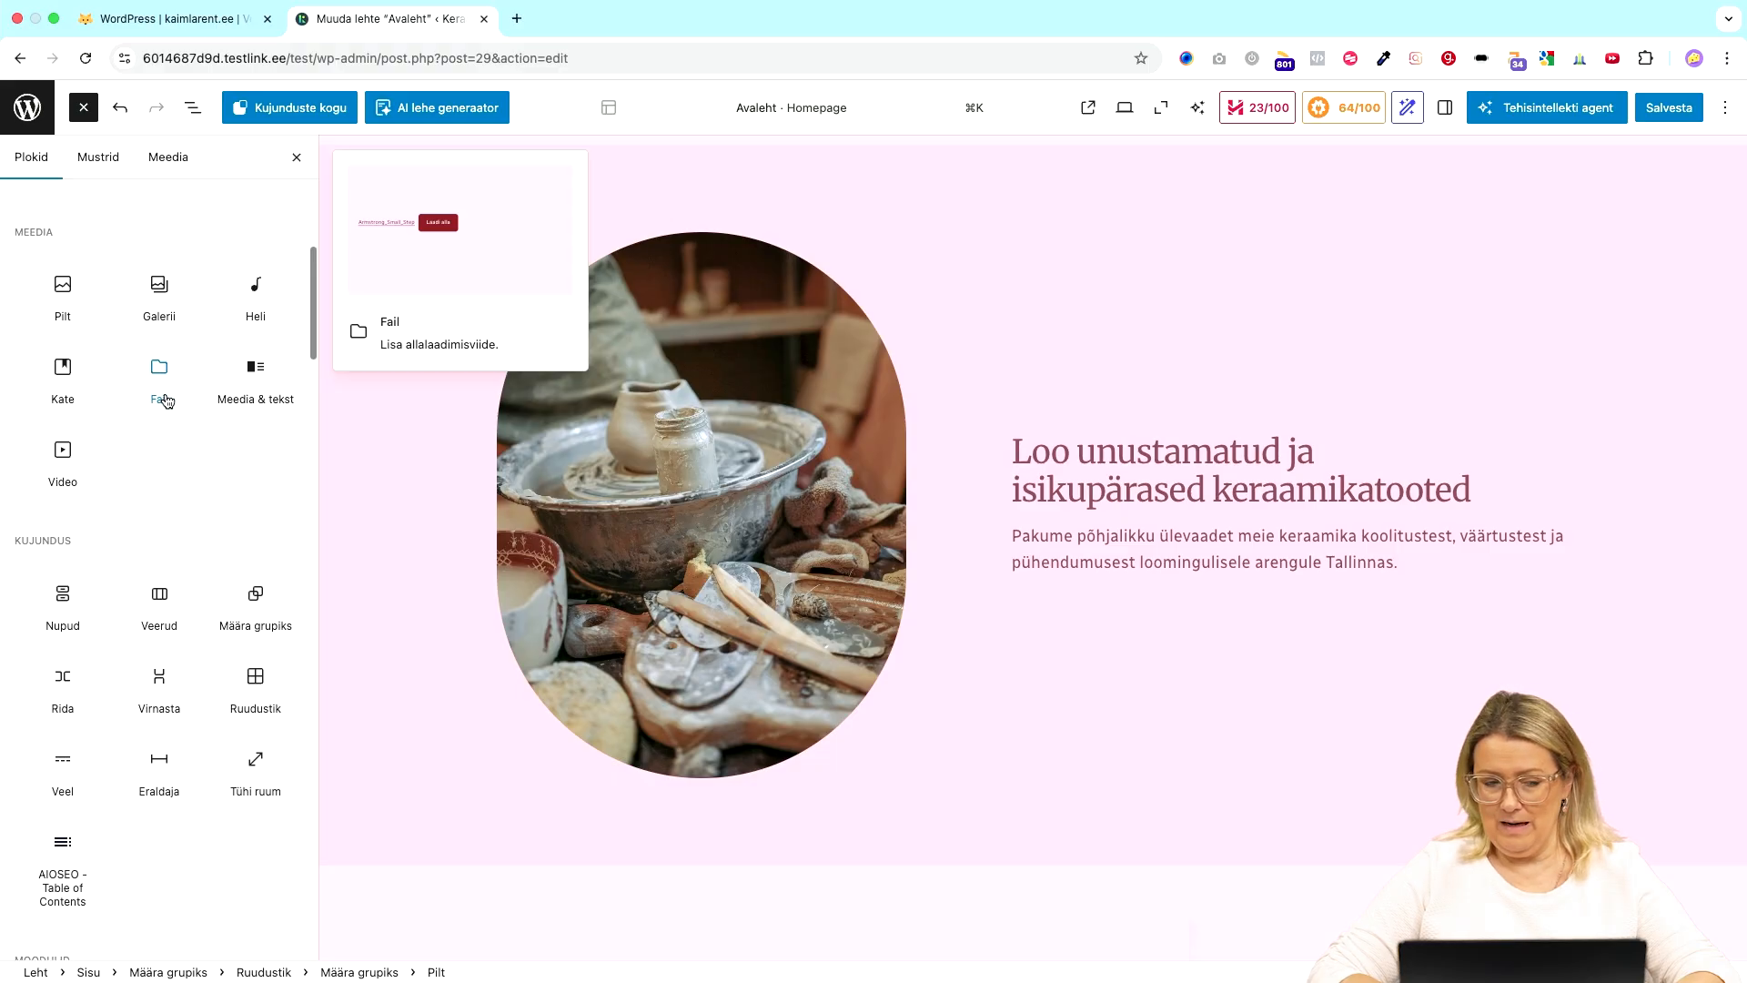
scroll(167, 400, "down", 5)
scroll(167, 400, "up", 10)
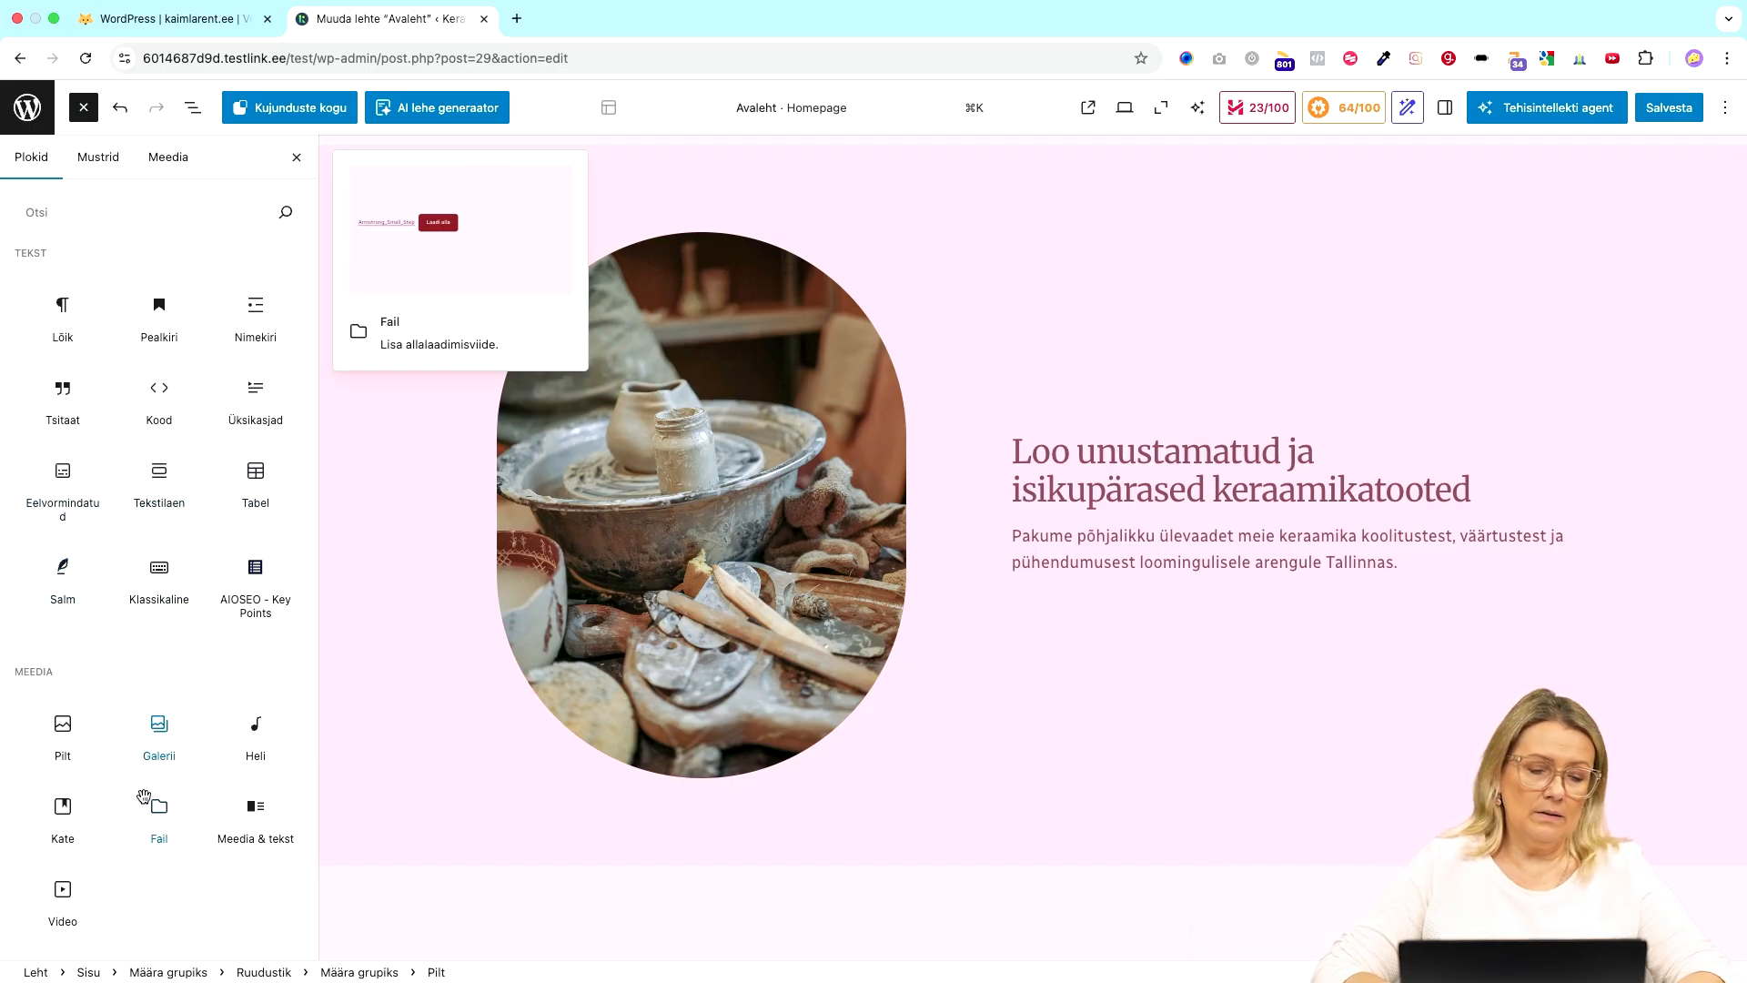
scroll(69, 760, "down", 3)
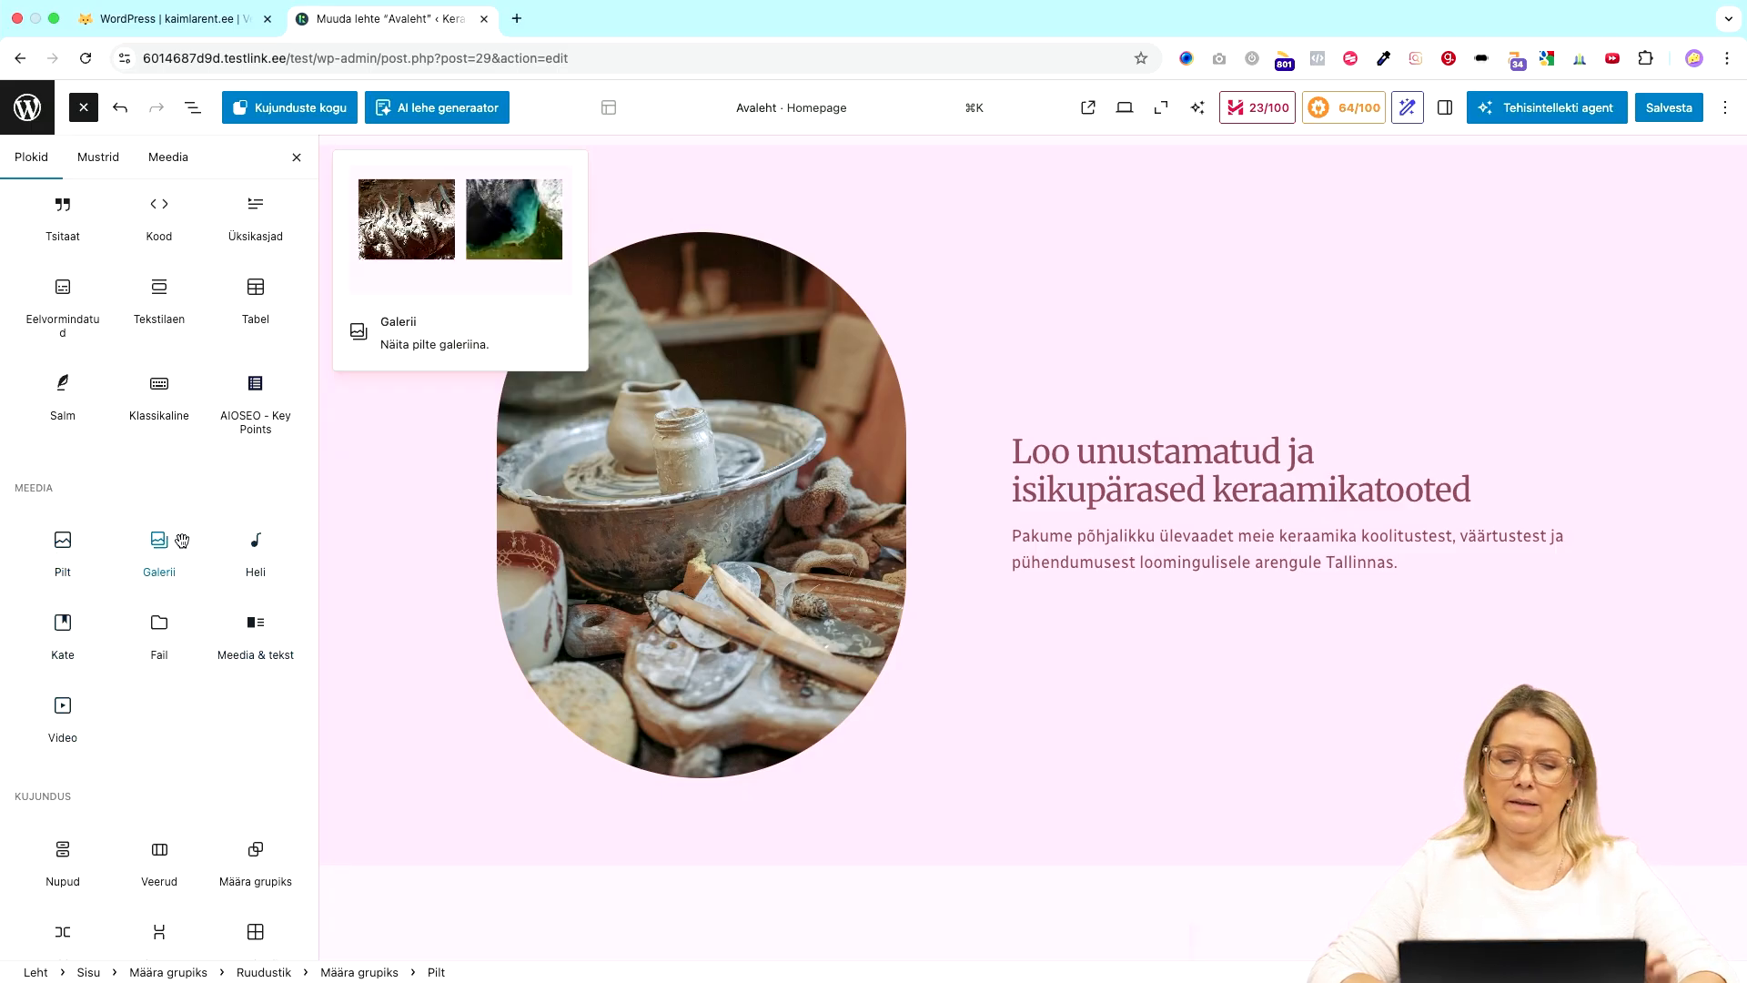
scroll(150, 693, "down", 5)
scroll(152, 699, "down", 5)
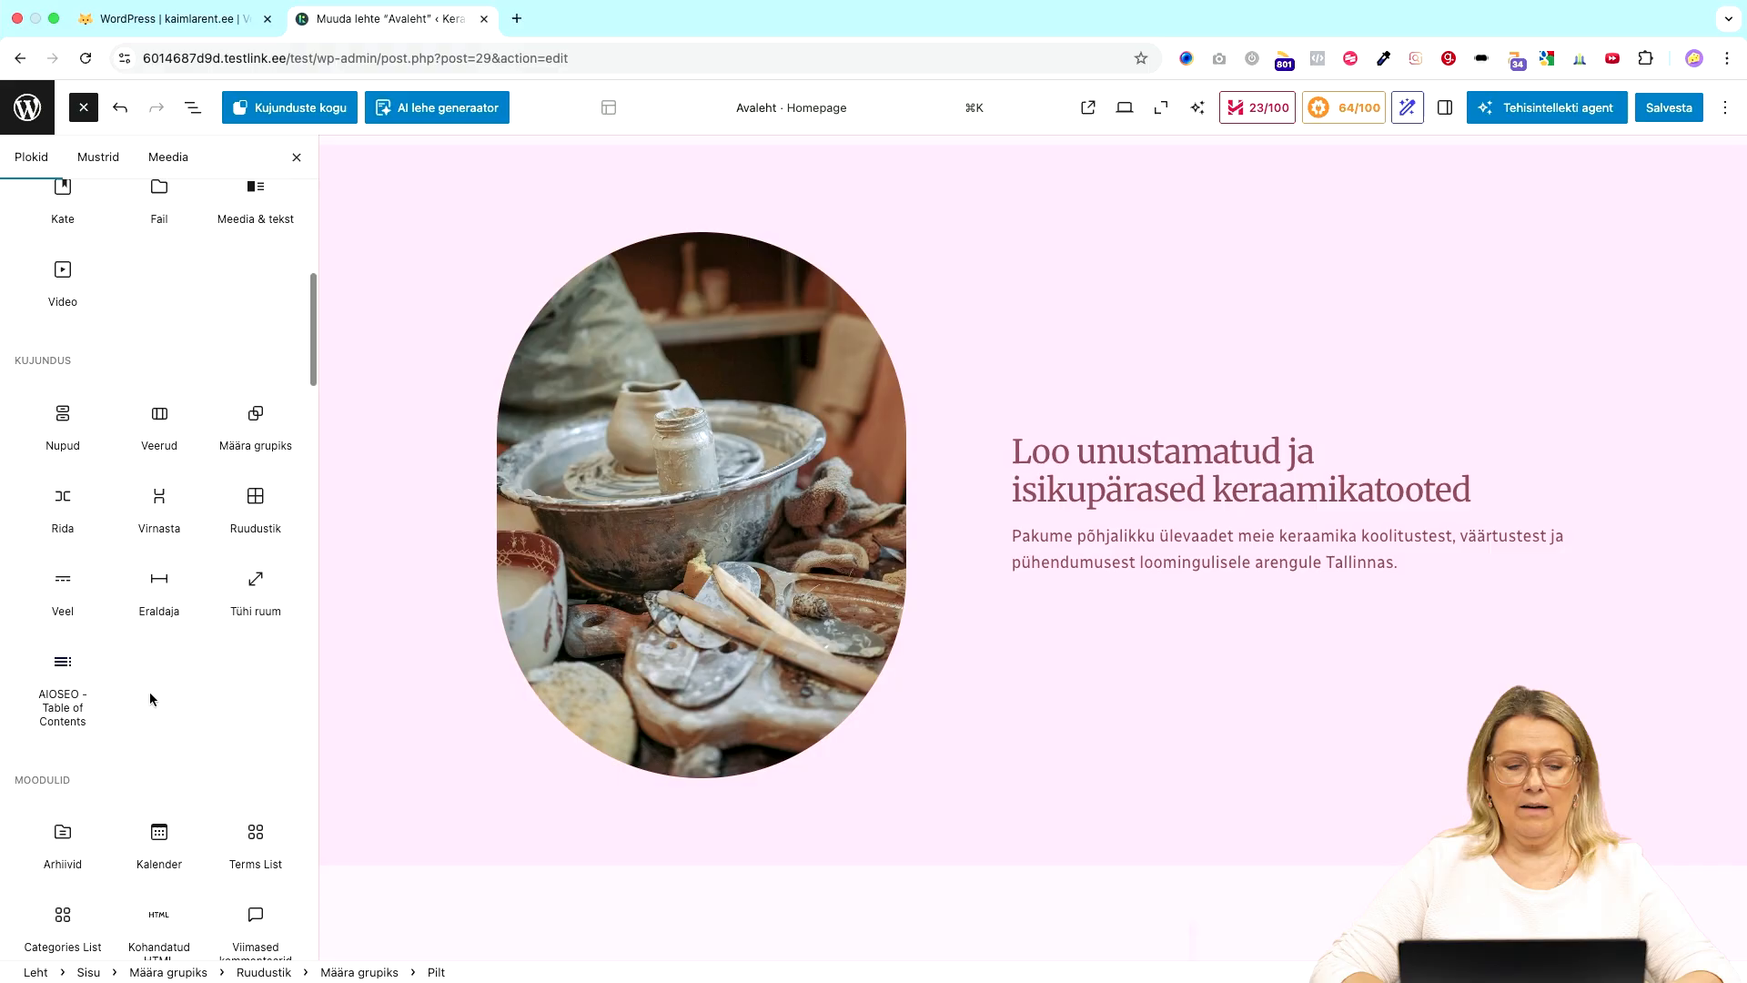
scroll(152, 700, "up", 10)
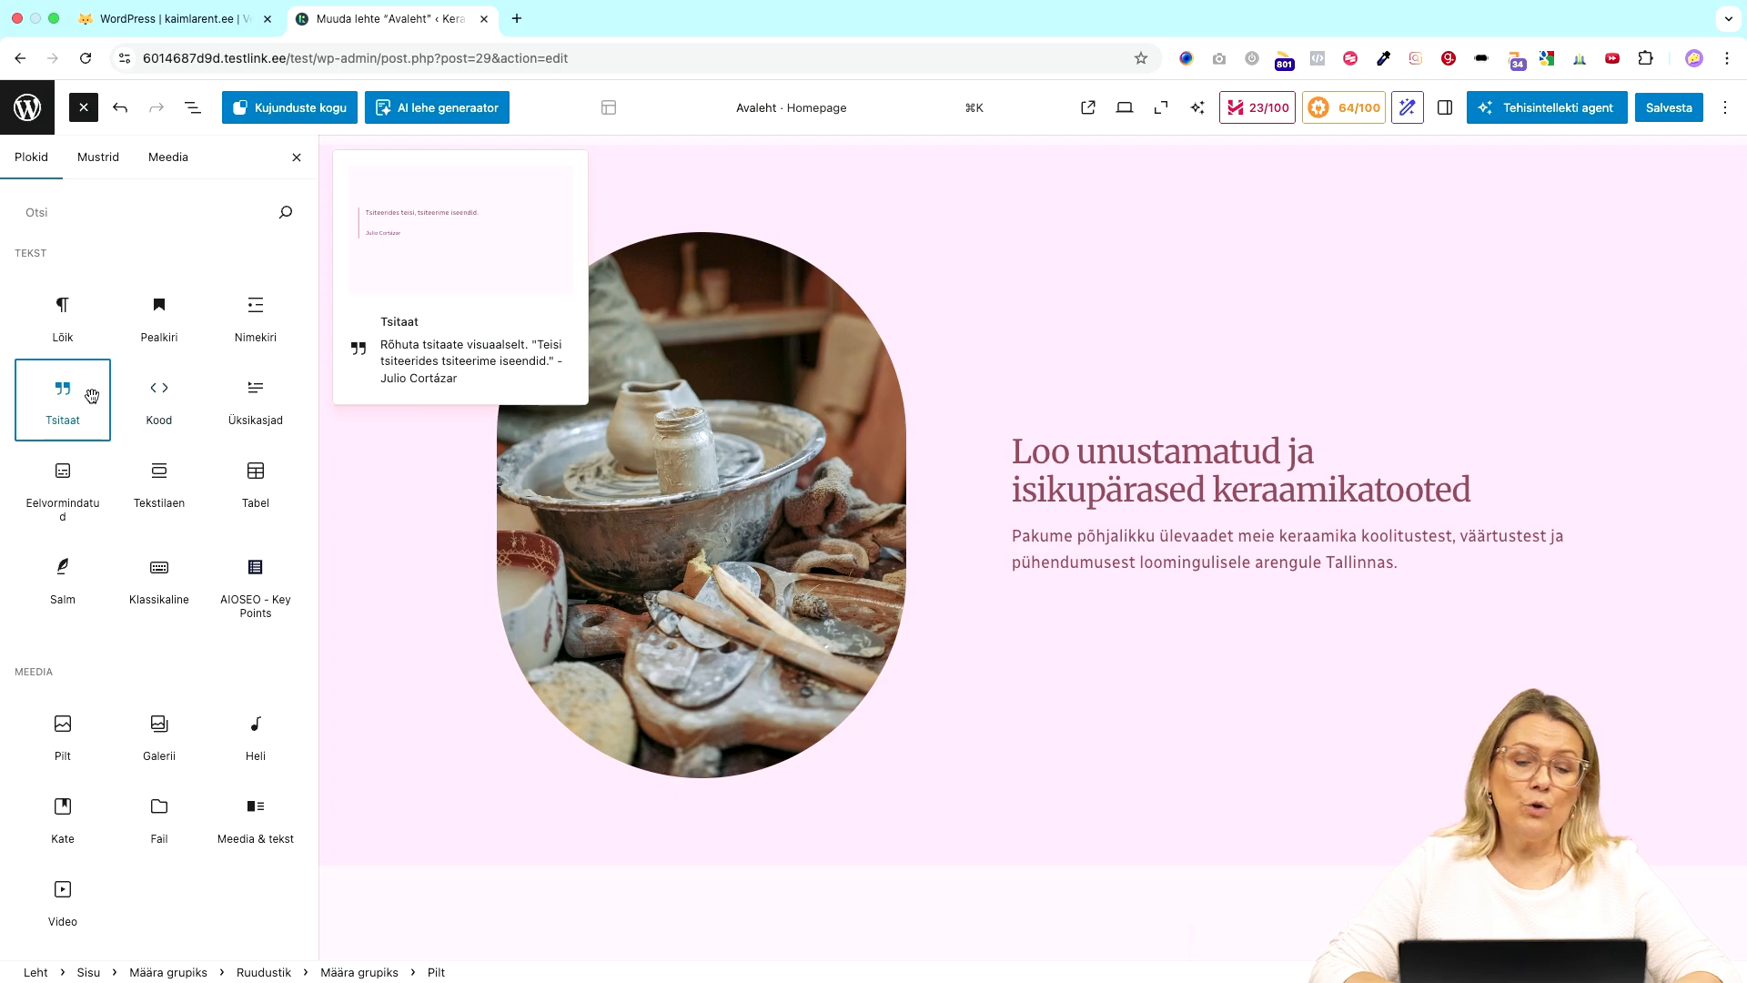
left_click_drag(91, 396, 1057, 510)
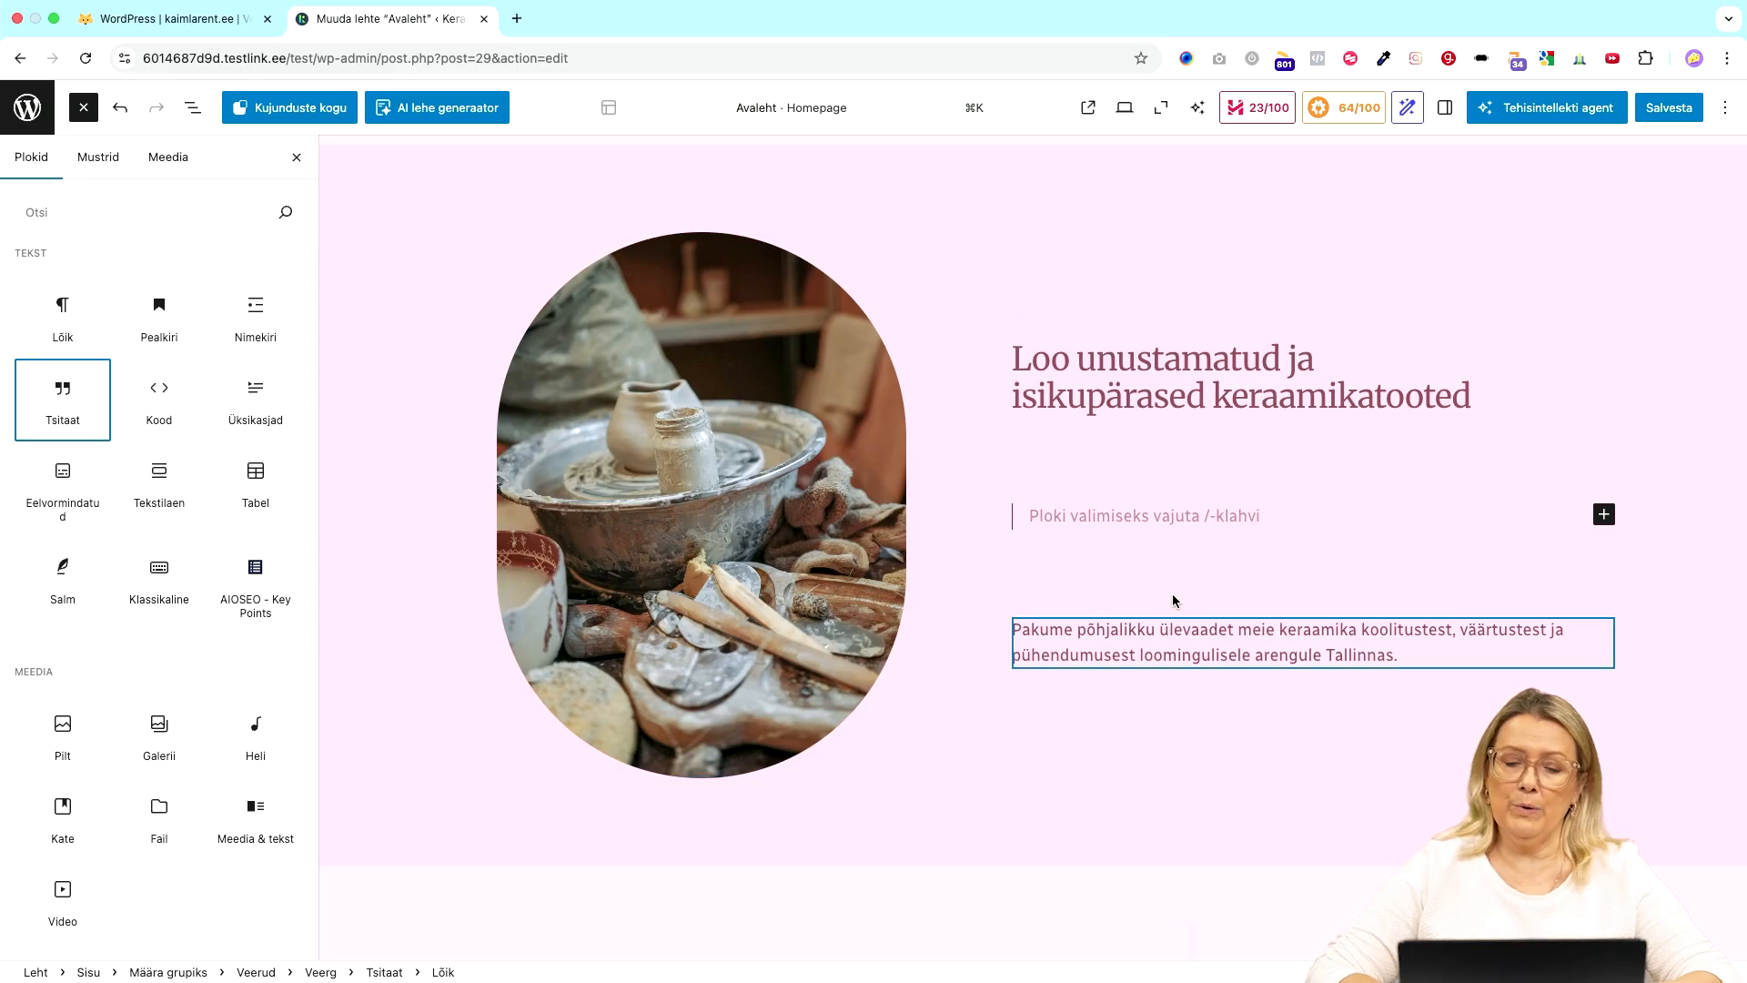
- Place the cursor in the empty quote, scroll the homepage, then exit the editor without saving
left_click(1137, 516)
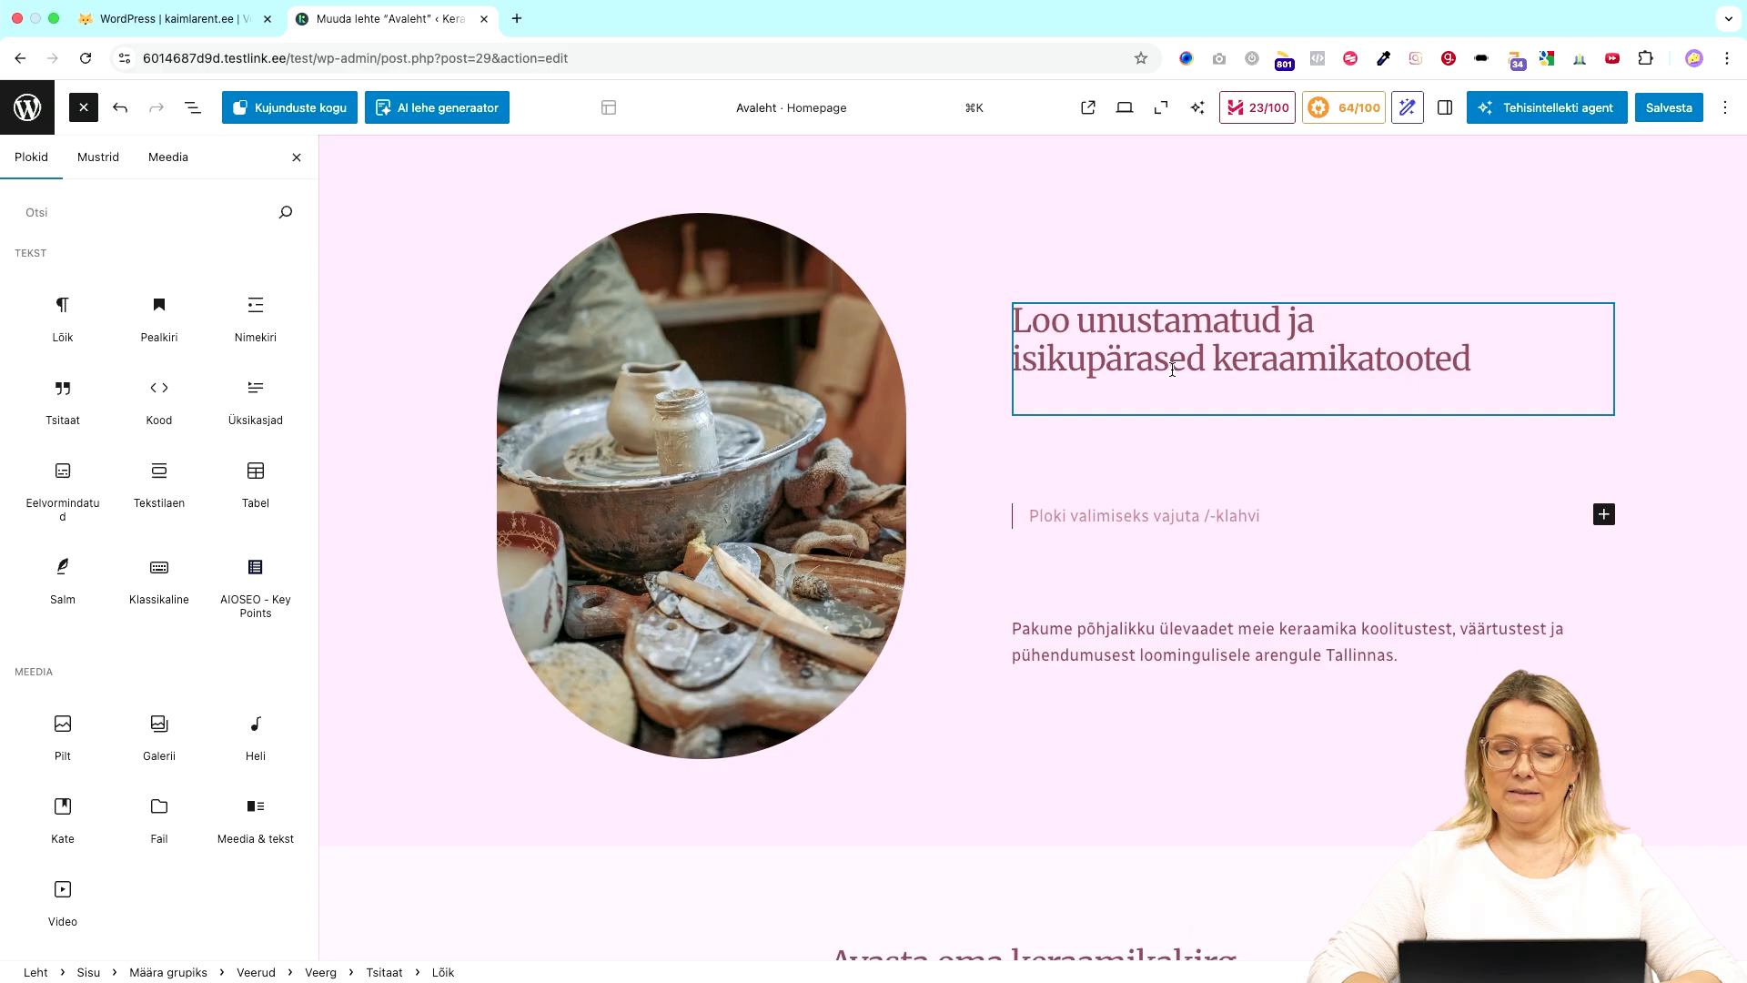
scroll(1134, 634, "down", 15)
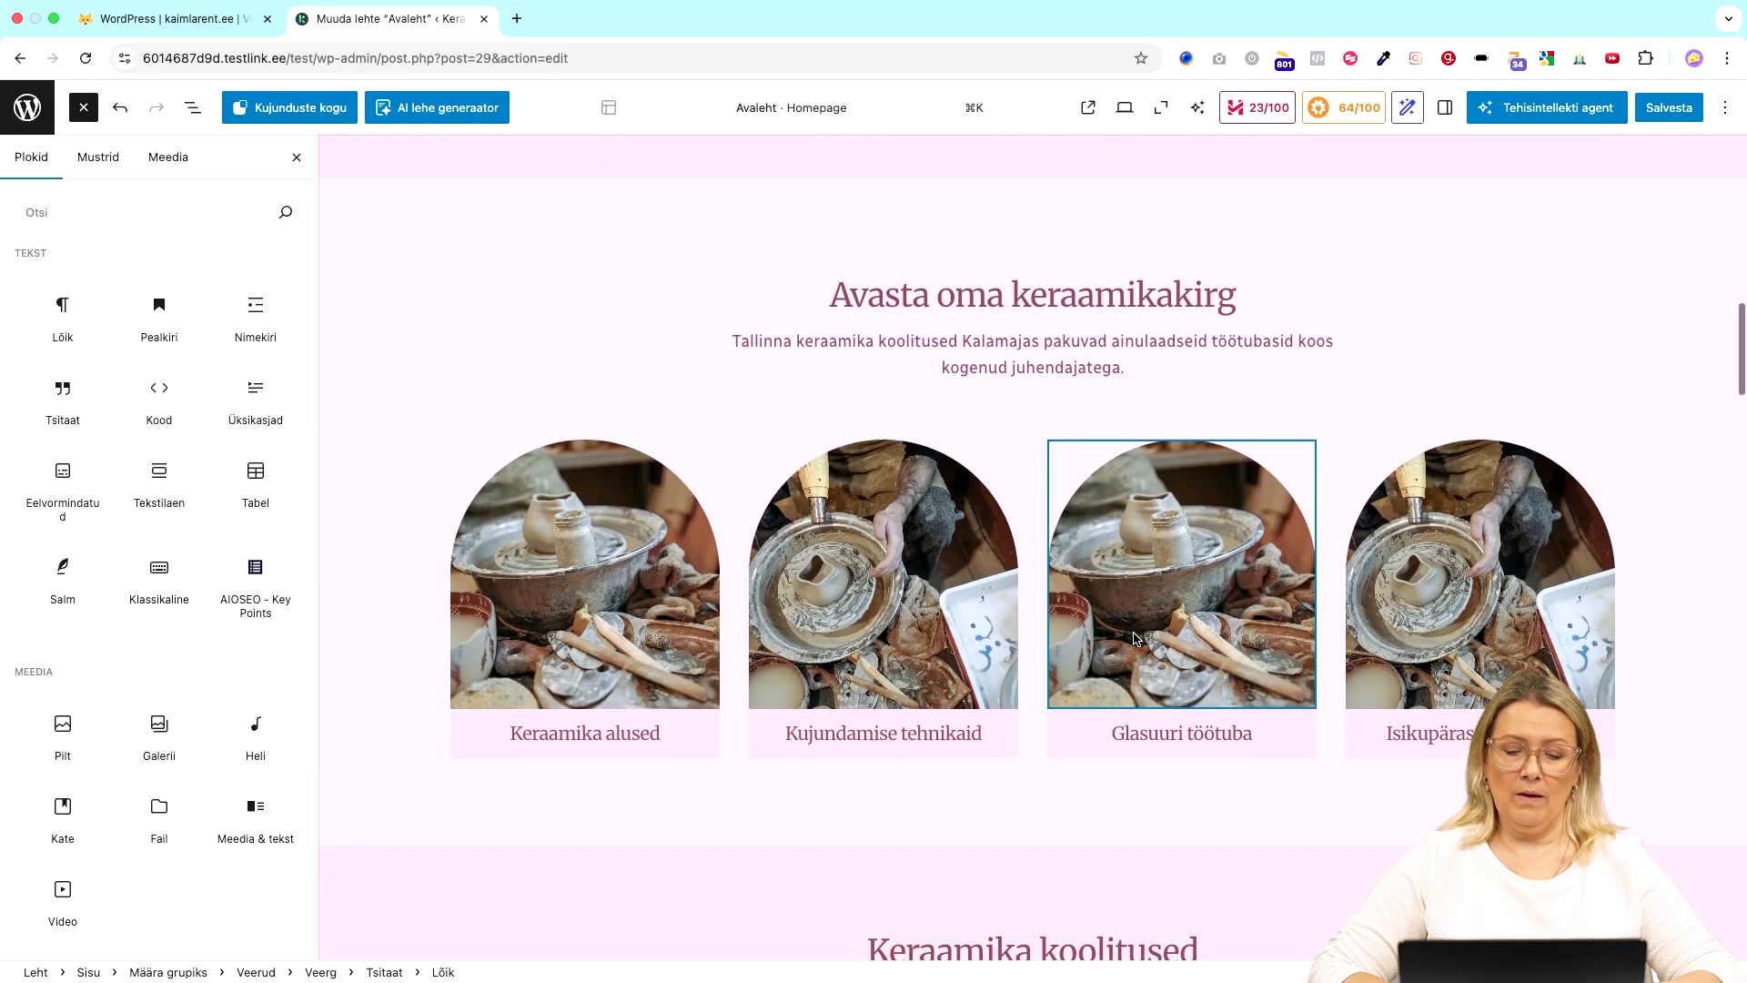
scroll(1133, 628, "down", 10)
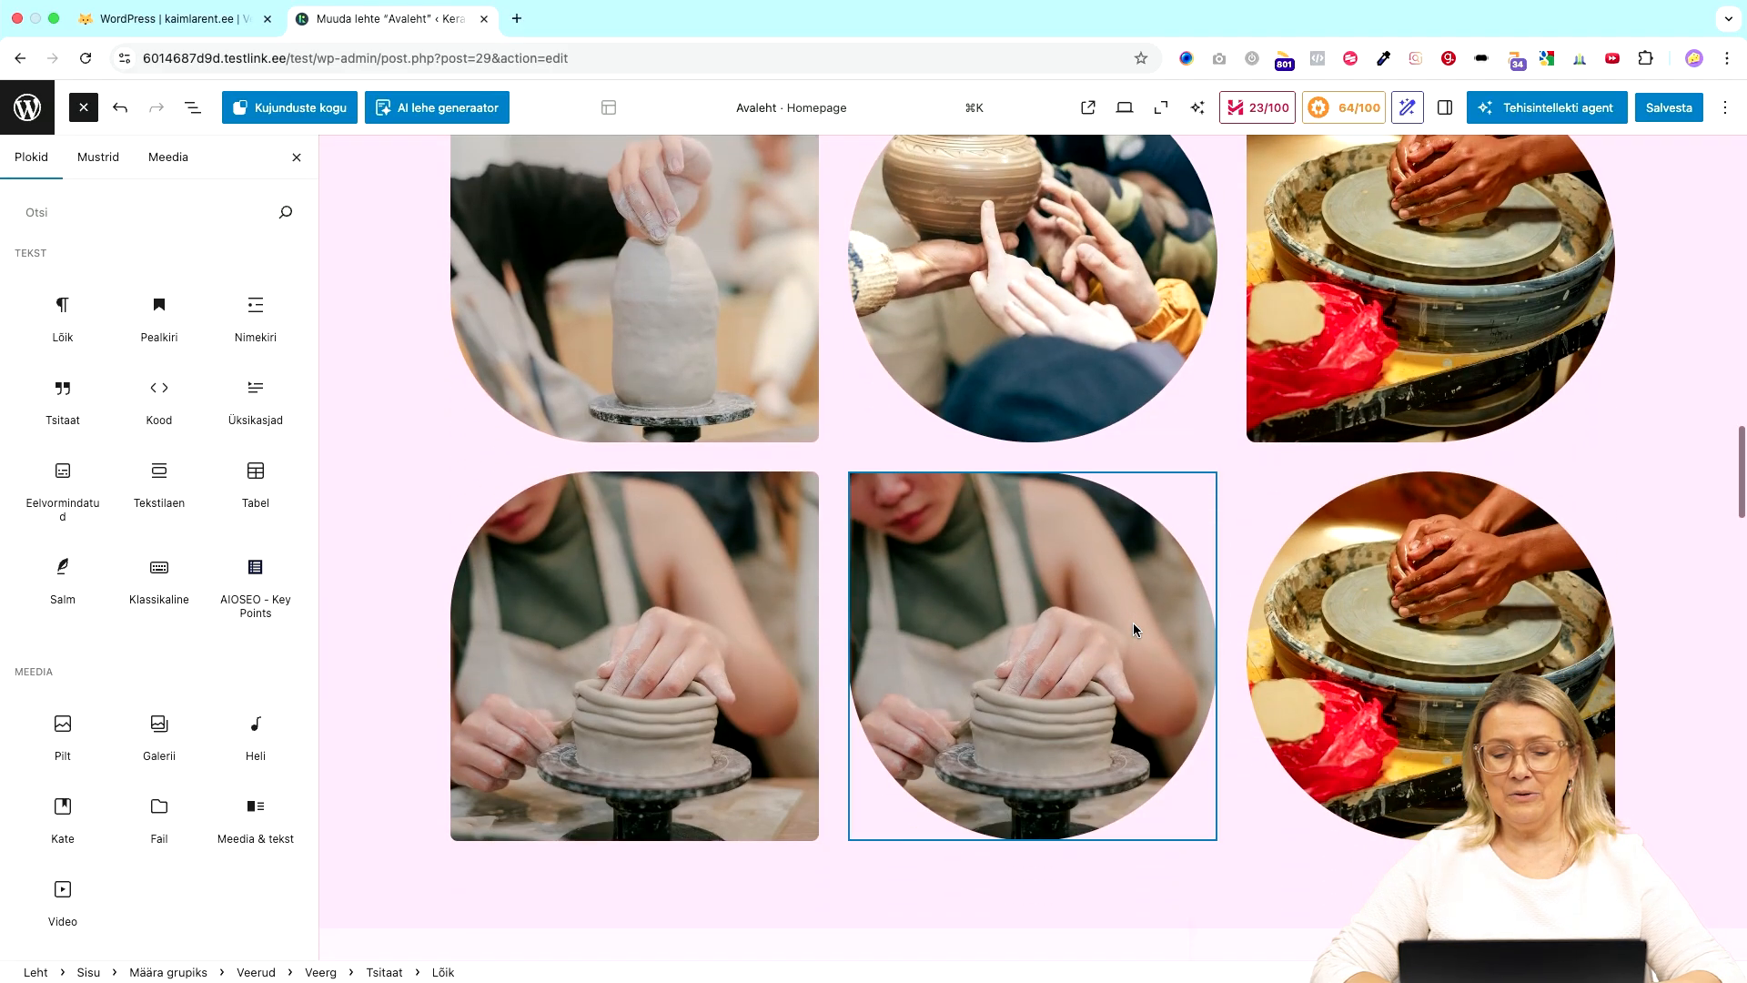
scroll(1137, 616, "down", 4)
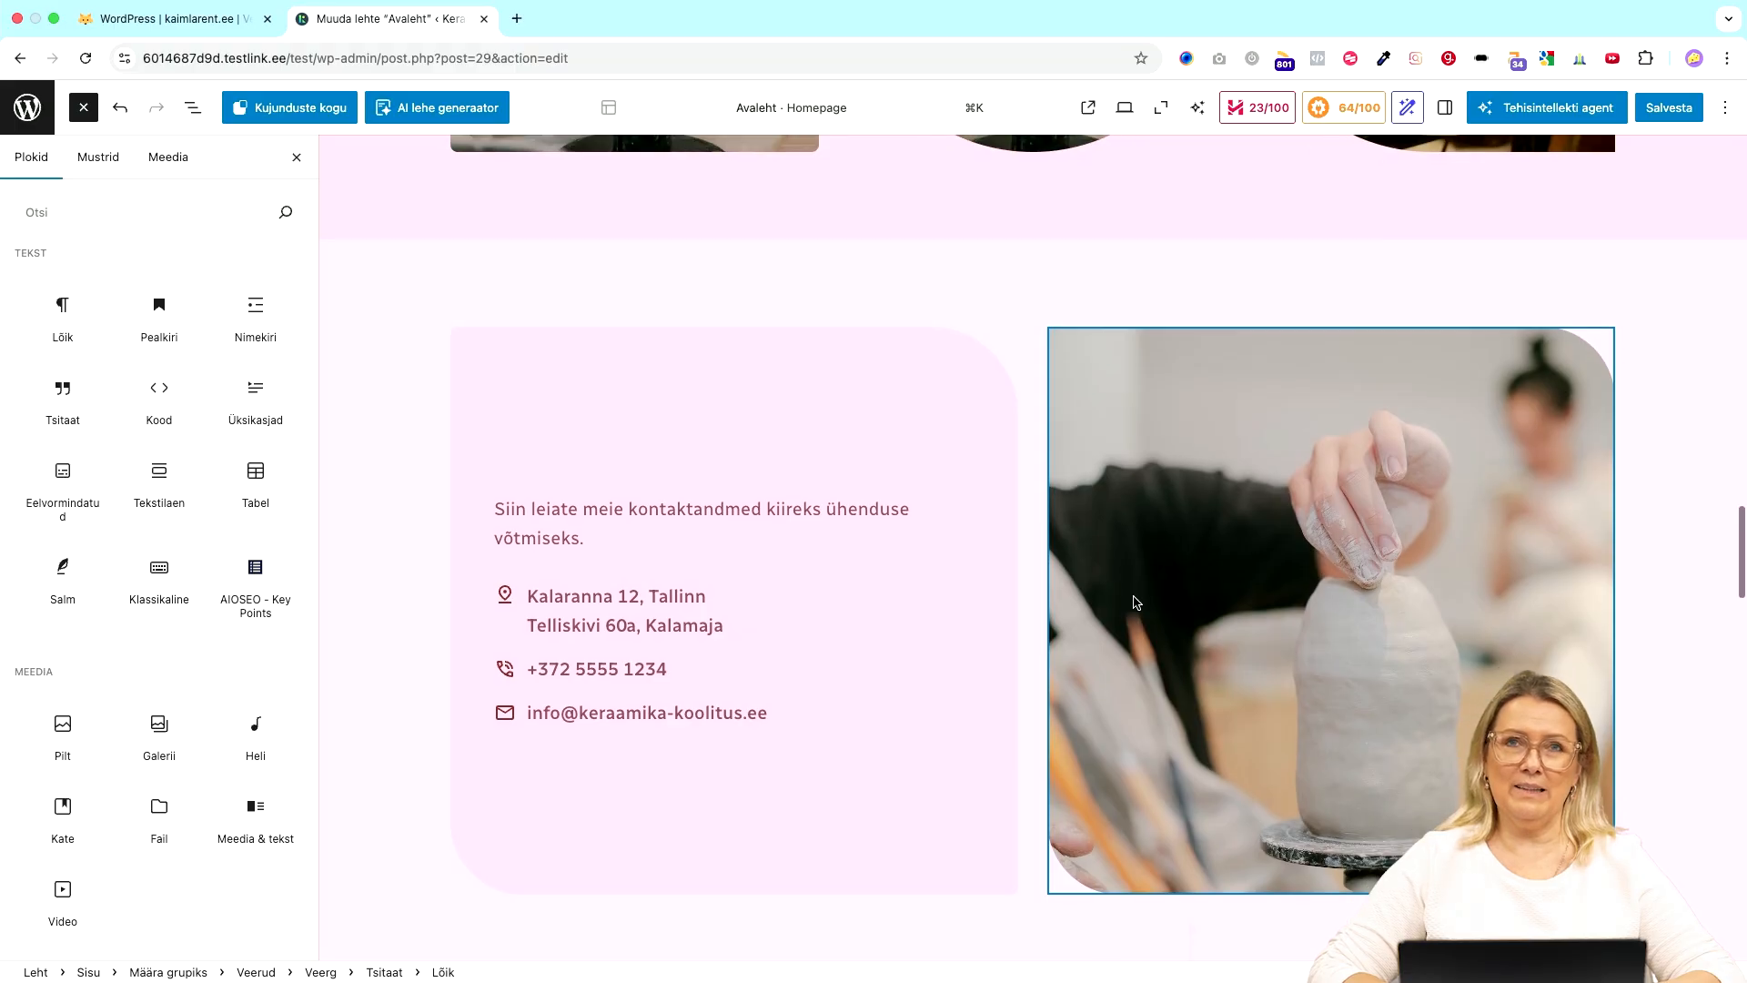
scroll(1137, 602, "up", 3)
scroll(1134, 597, "up", 20)
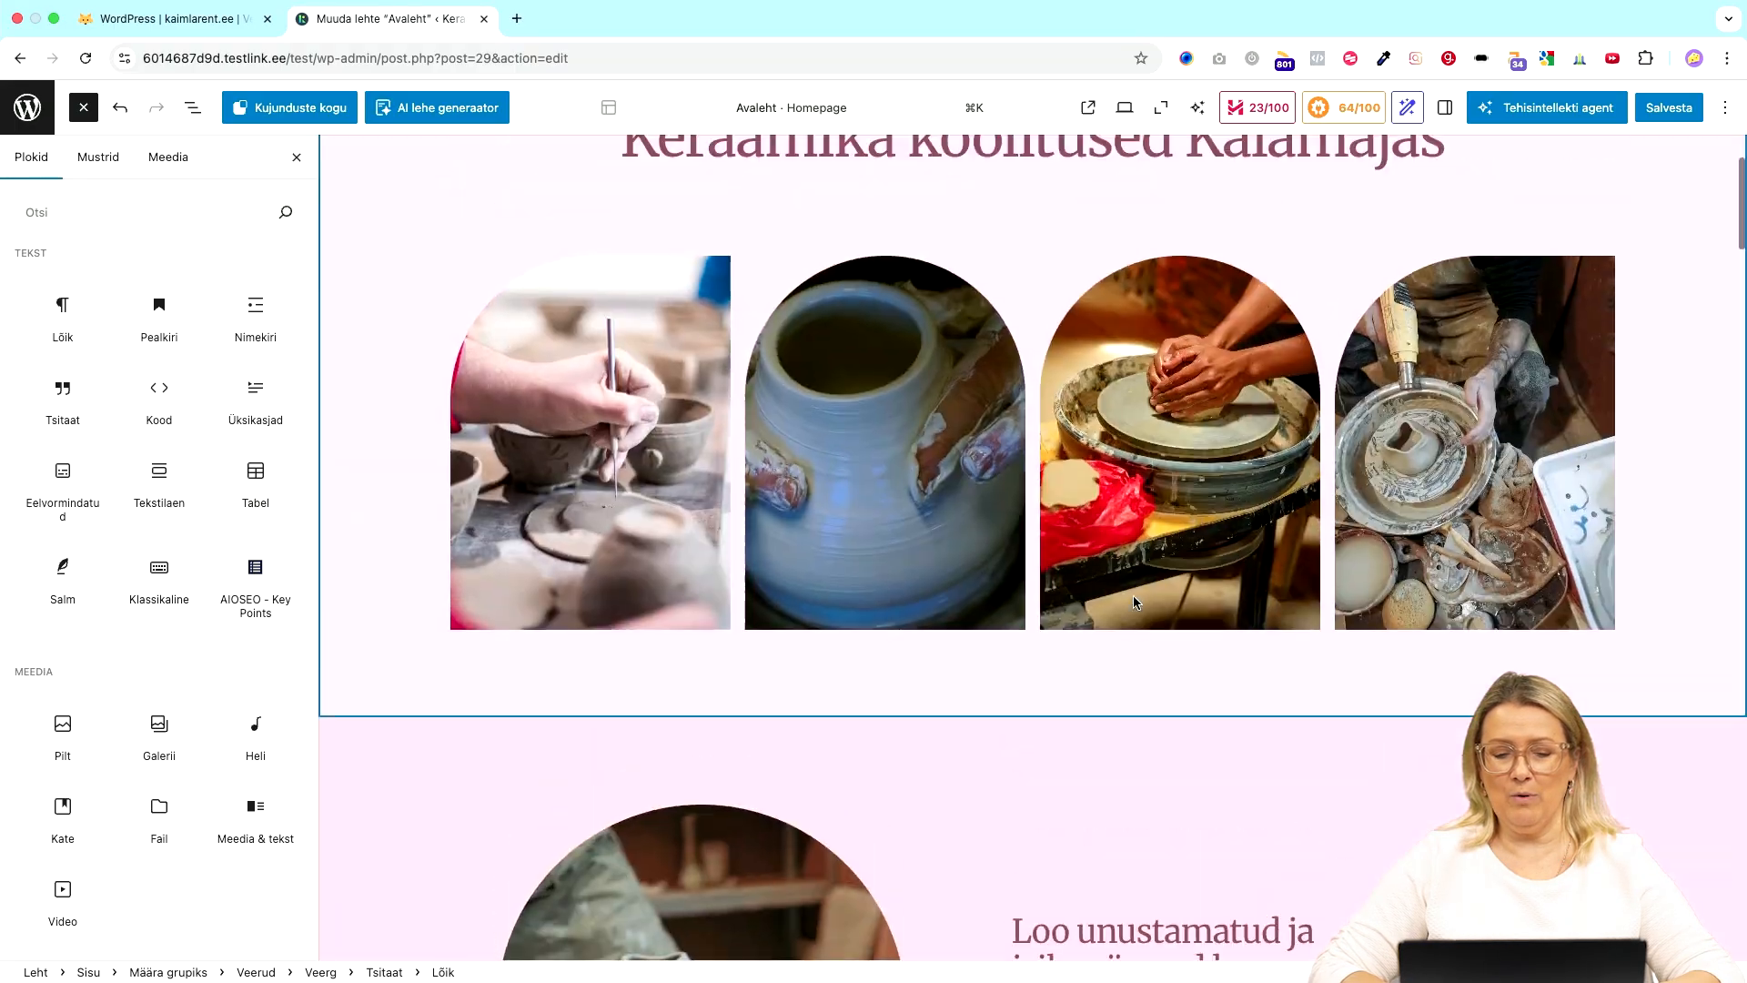
left_click(29, 110)
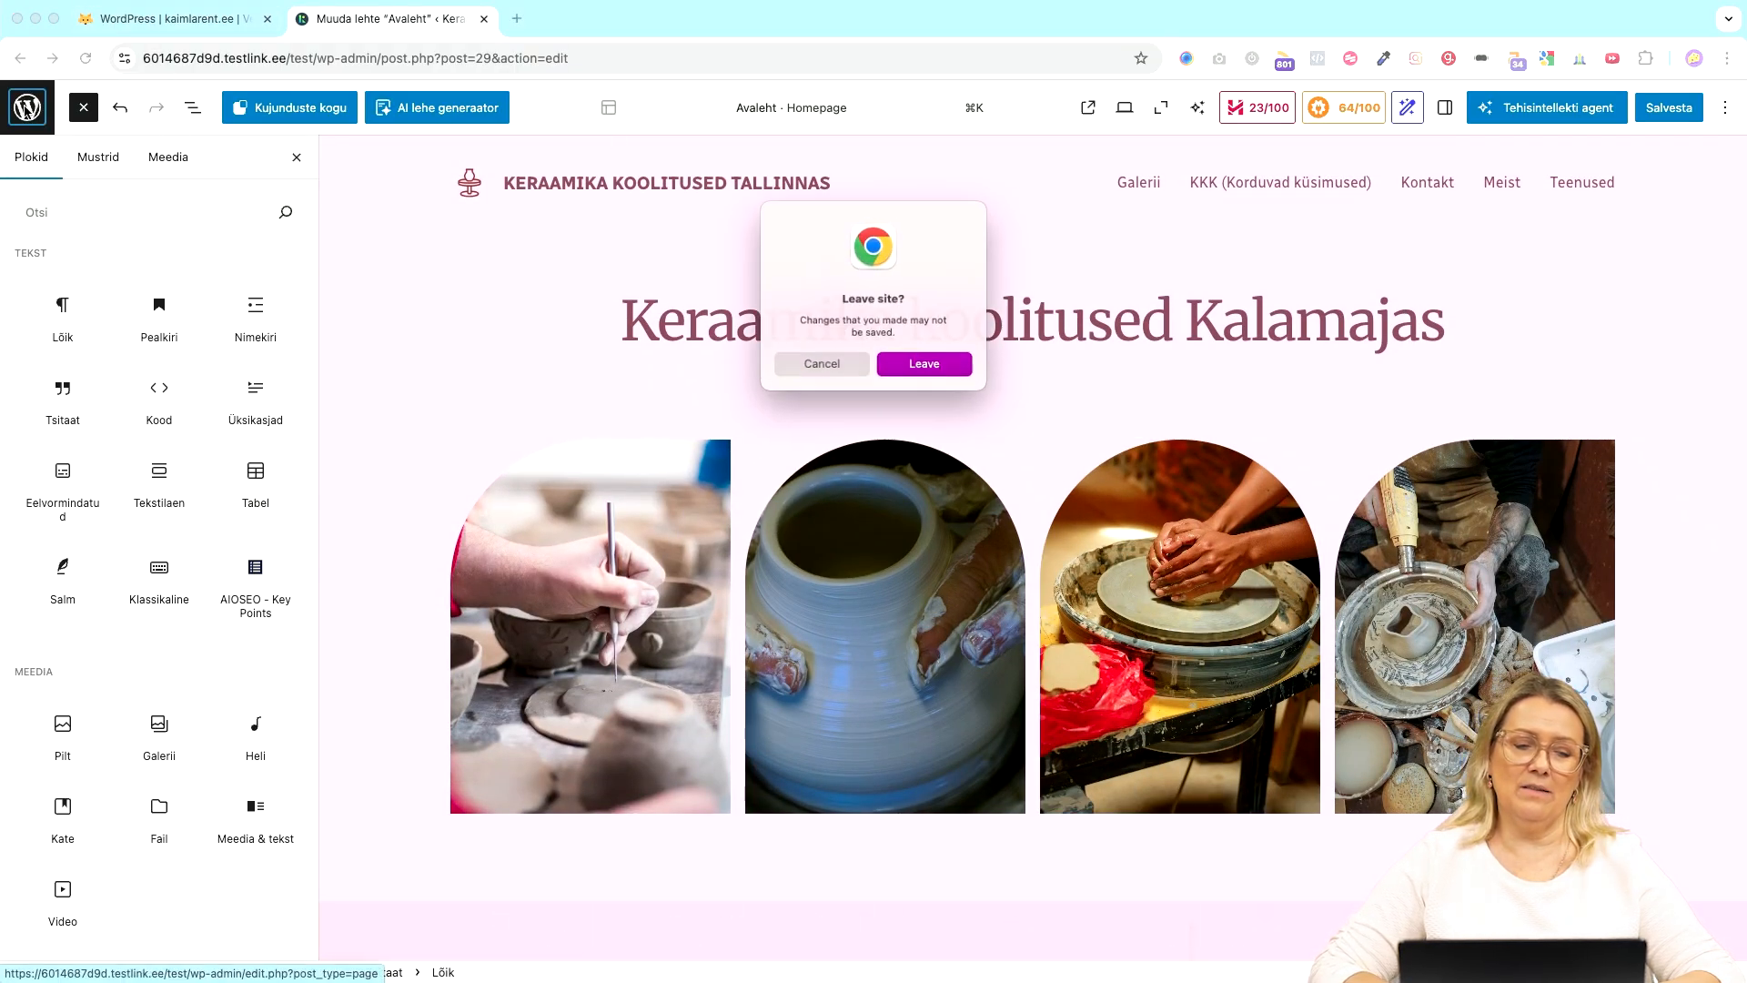
left_click(939, 369)
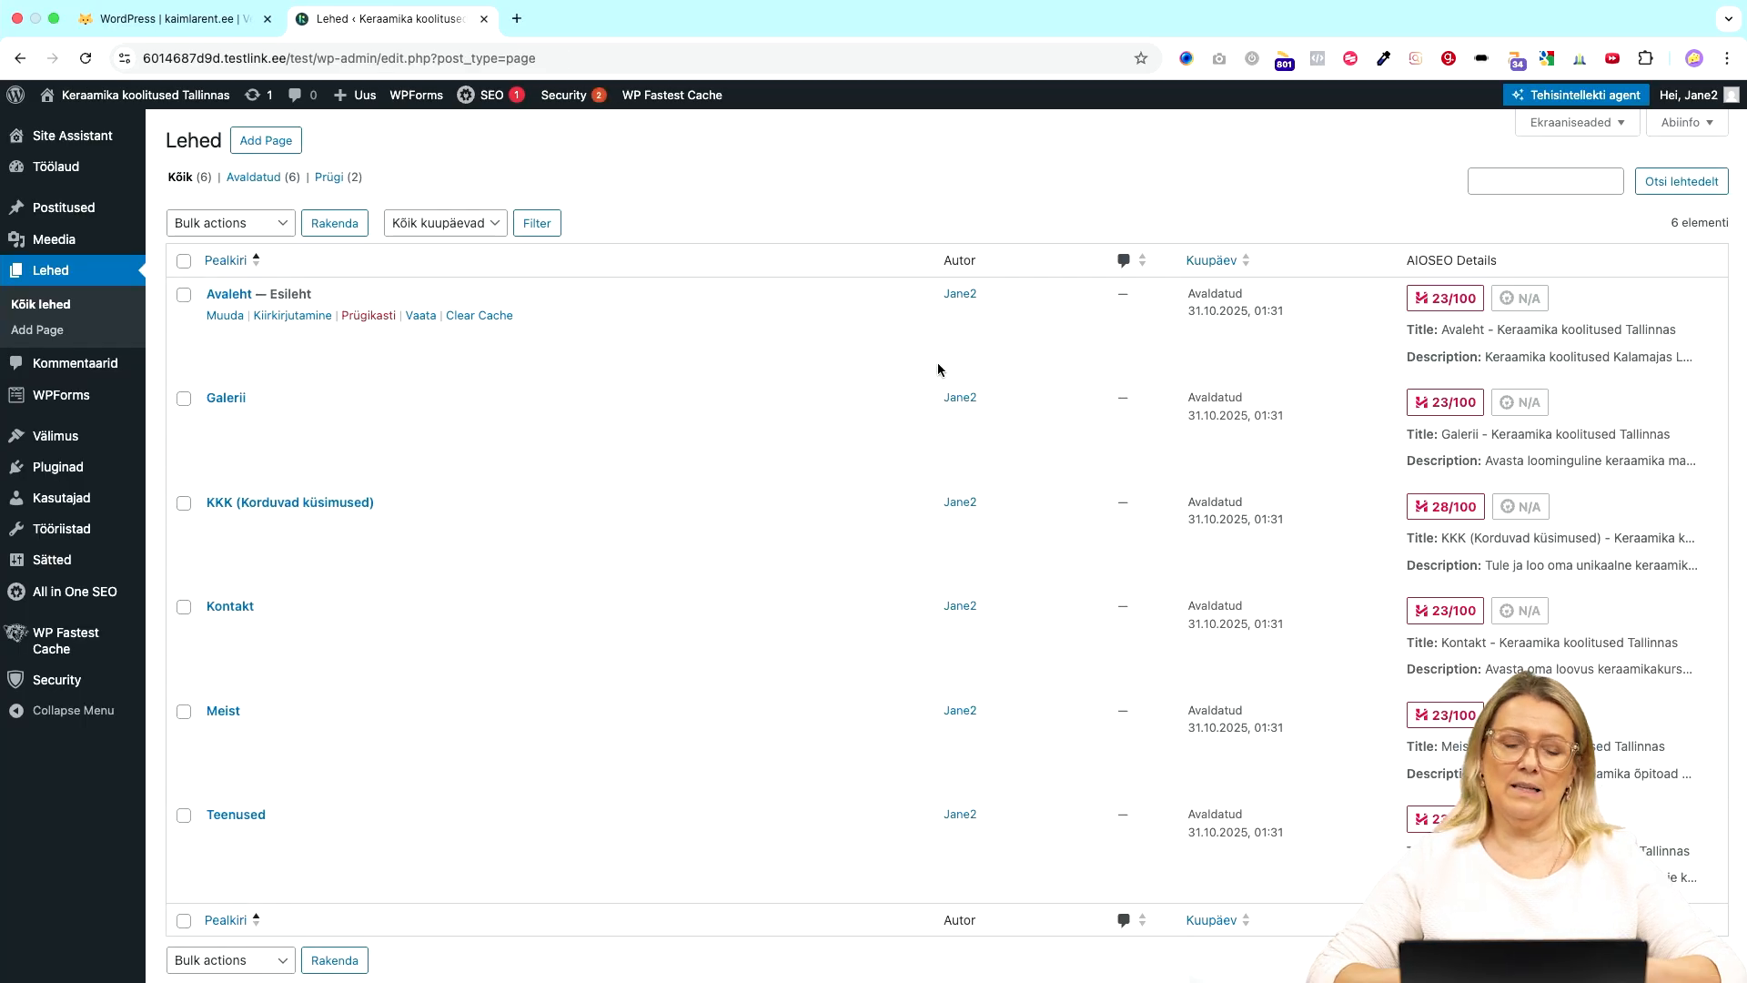